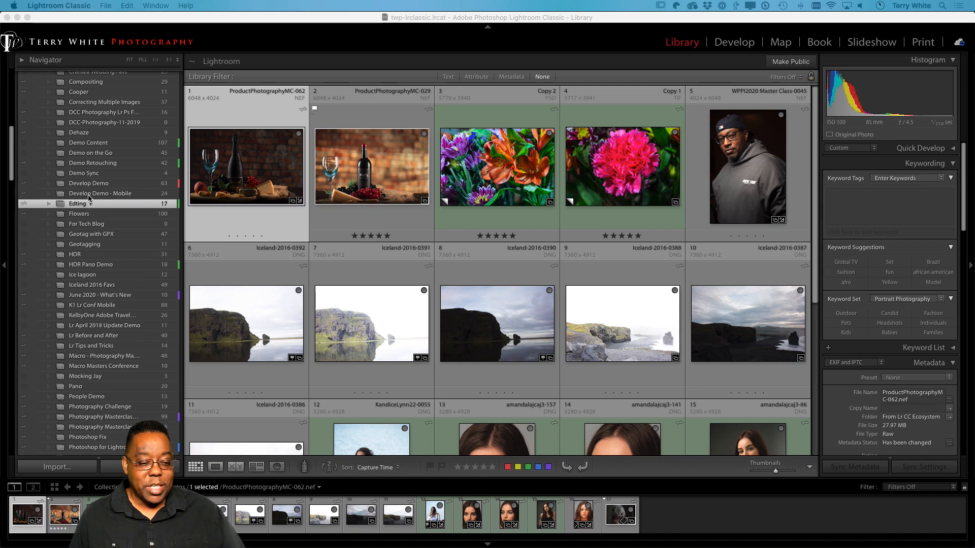
Step: Open the Develop Demo collection and set it as the target collection
left_click(91, 186)
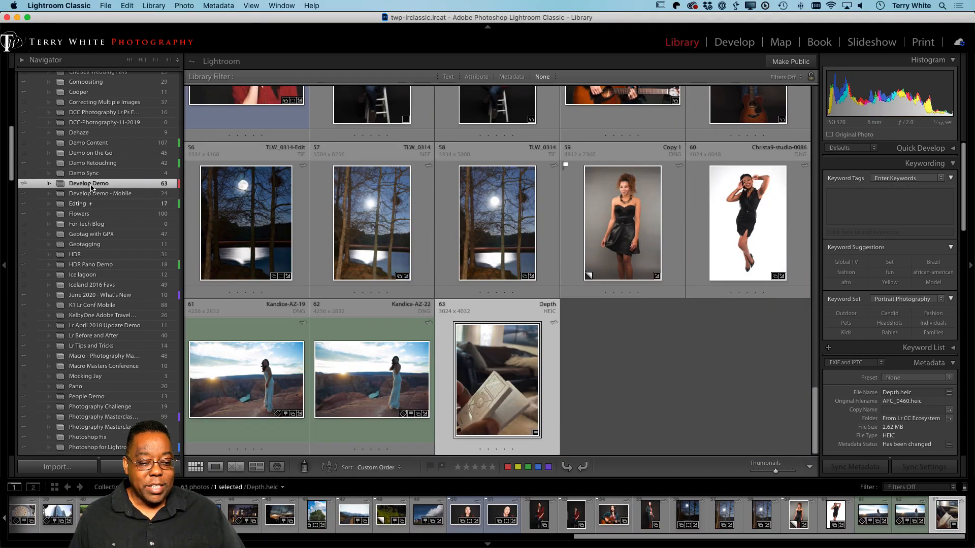
right_click(92, 186)
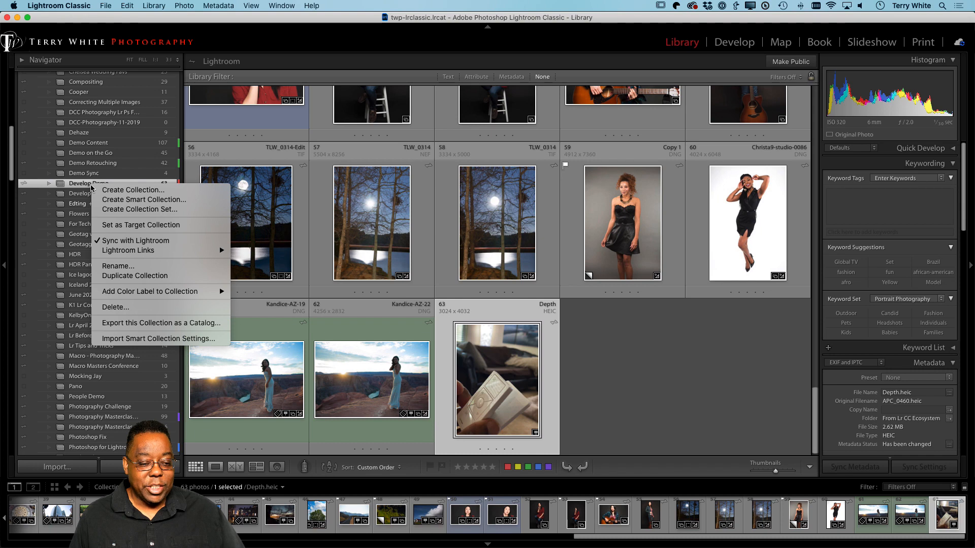
left_click(114, 225)
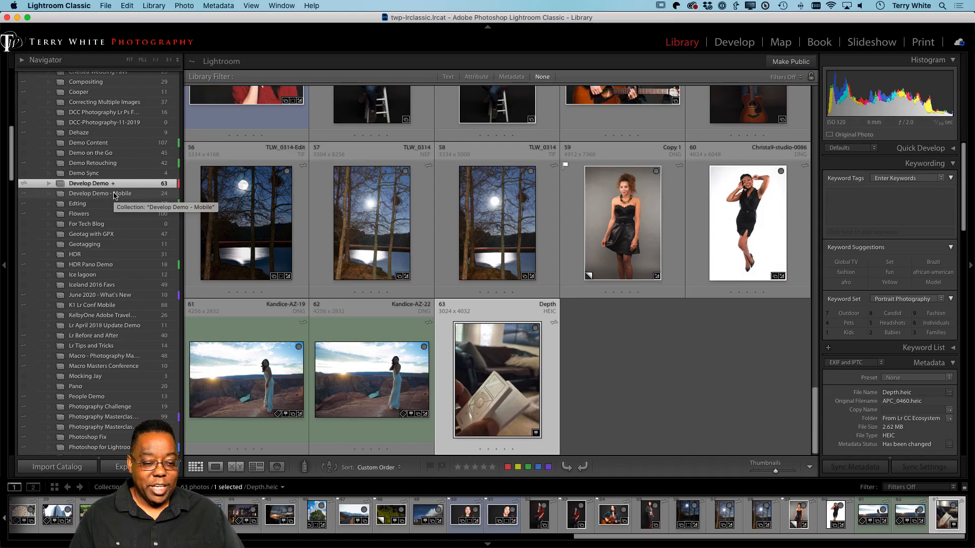
Step: Open the Edting collection and set it as the target collection
left_click(106, 206)
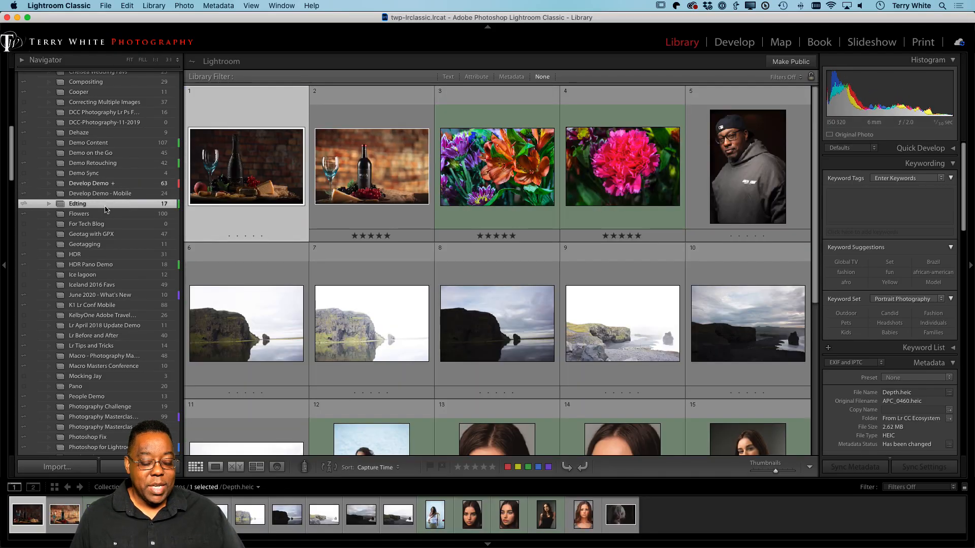
right_click(105, 206)
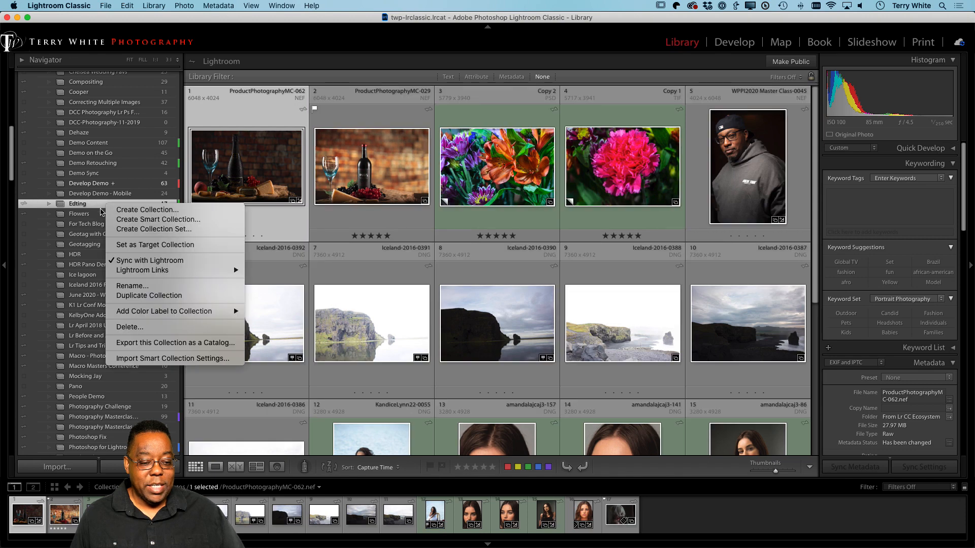
left_click(136, 246)
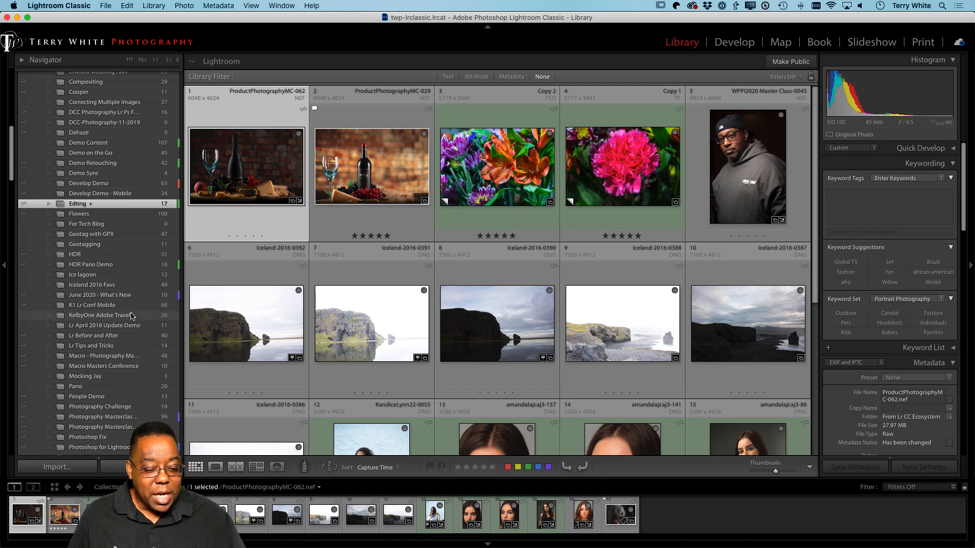
Step: From the Photography Masterclass - Lr Ps collection, add the photo Tuki-Yellow-SpringShoot-0037 to the target collection
left_click(135, 417)
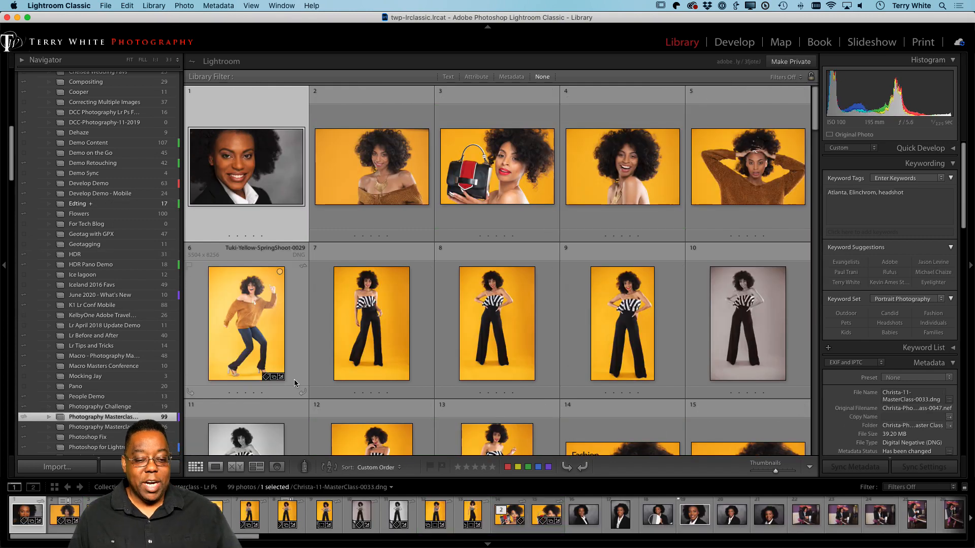
scroll(330, 365, "down", 1)
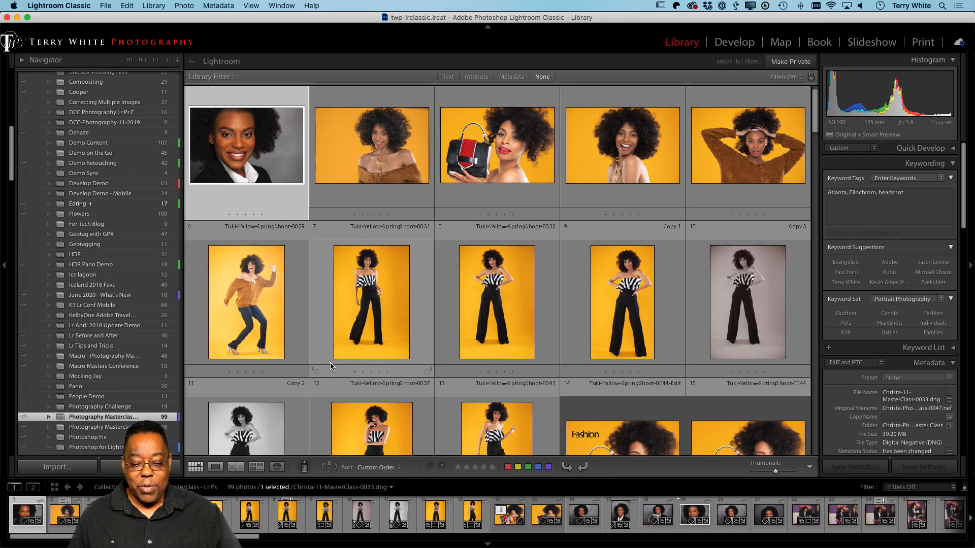
scroll(330, 365, "down", 4)
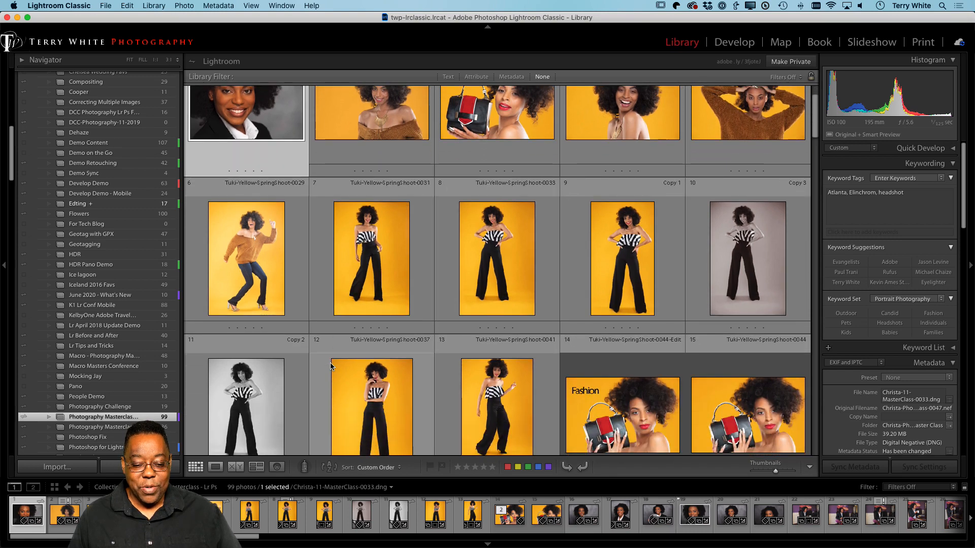
scroll(330, 362, "down", 2)
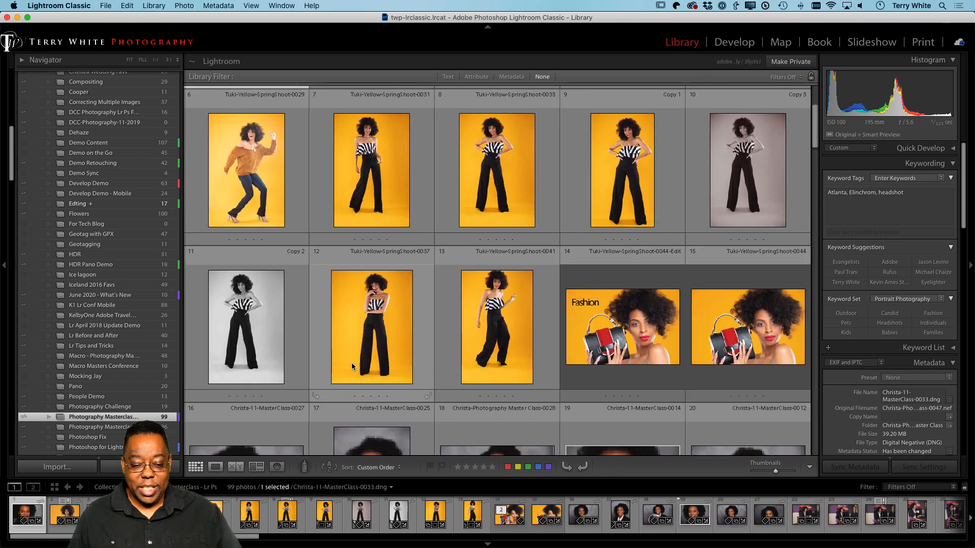
left_click(378, 338)
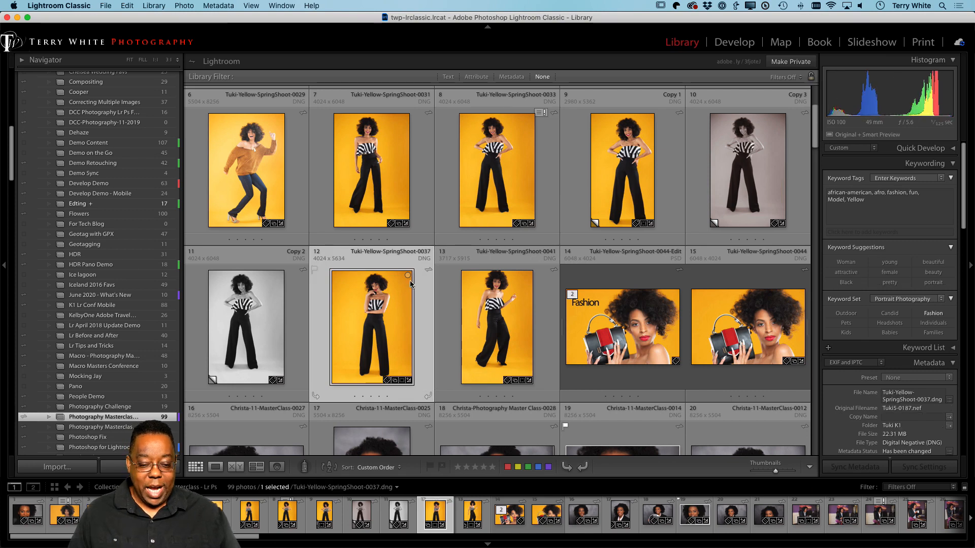
key("alt")
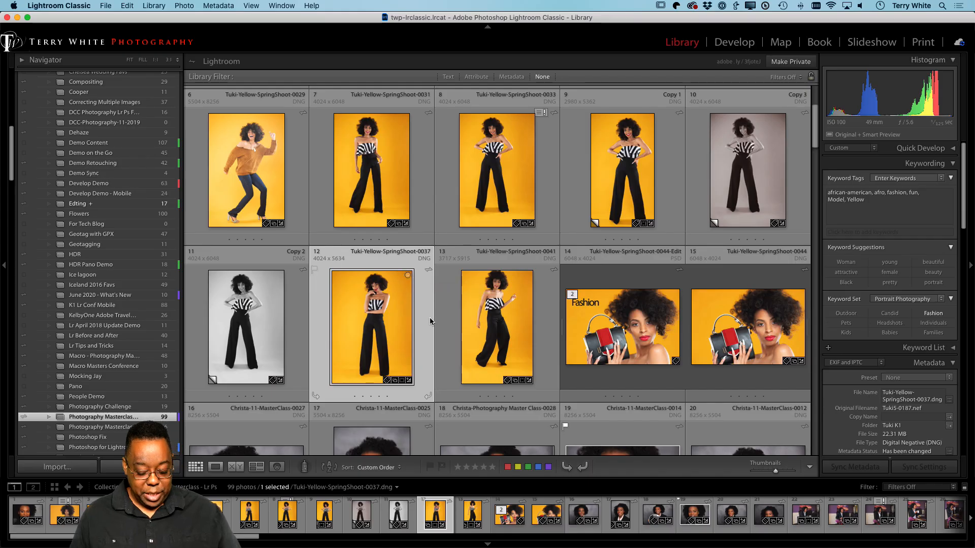
key("b")
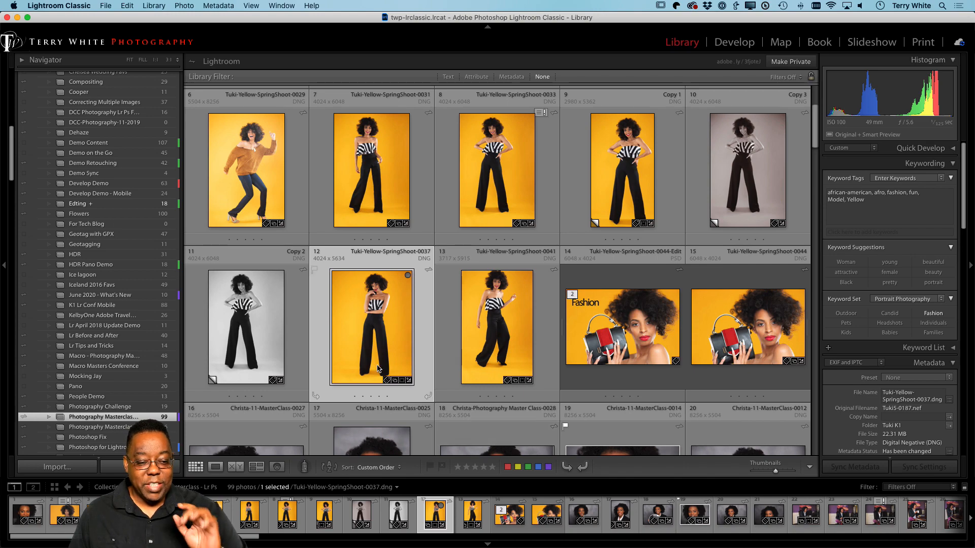
Step: Find the photo WPPI2020 Master Class-0036 in the same collection and add it to the target collection
scroll(468, 334, "down", 5)
scroll(468, 334, "down", 8)
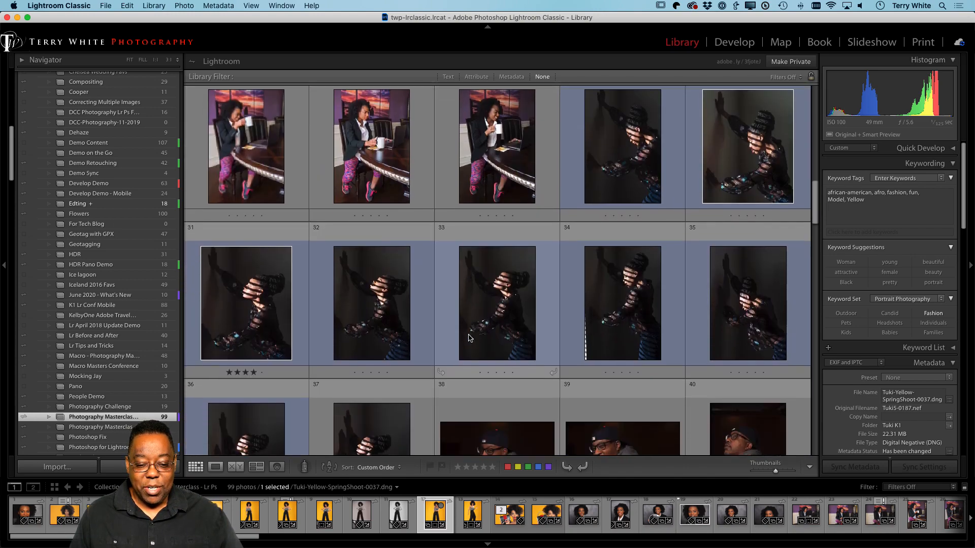
scroll(468, 334, "down", 4)
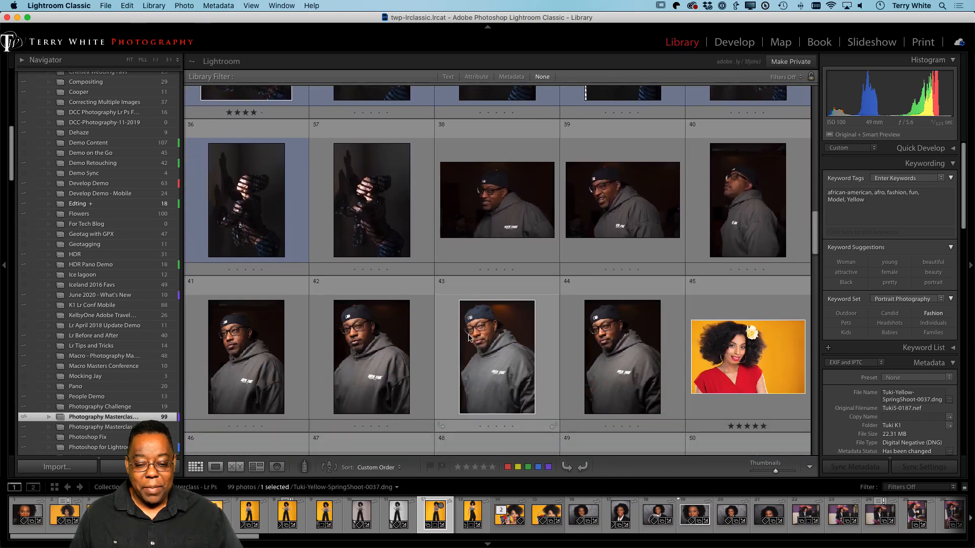
scroll(500, 247, "up", 4)
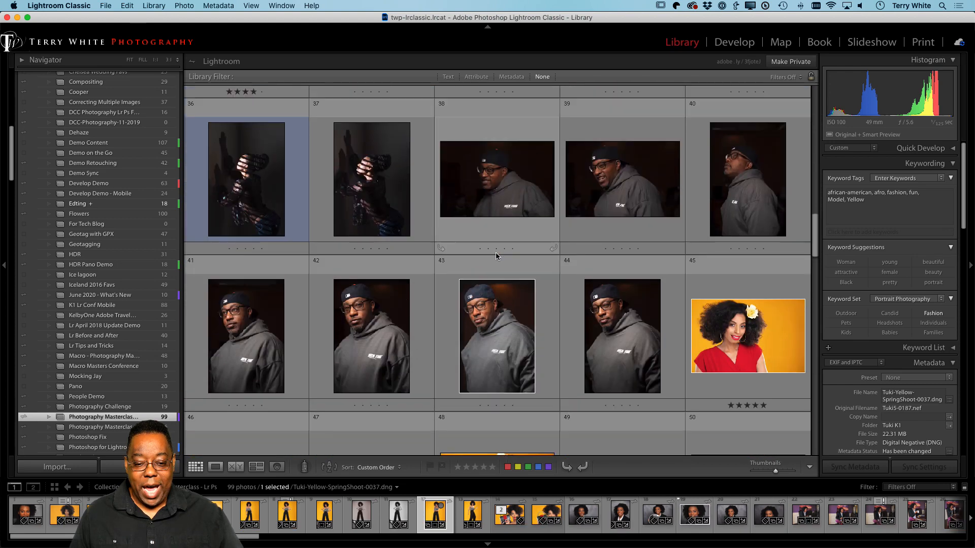
left_click(498, 263)
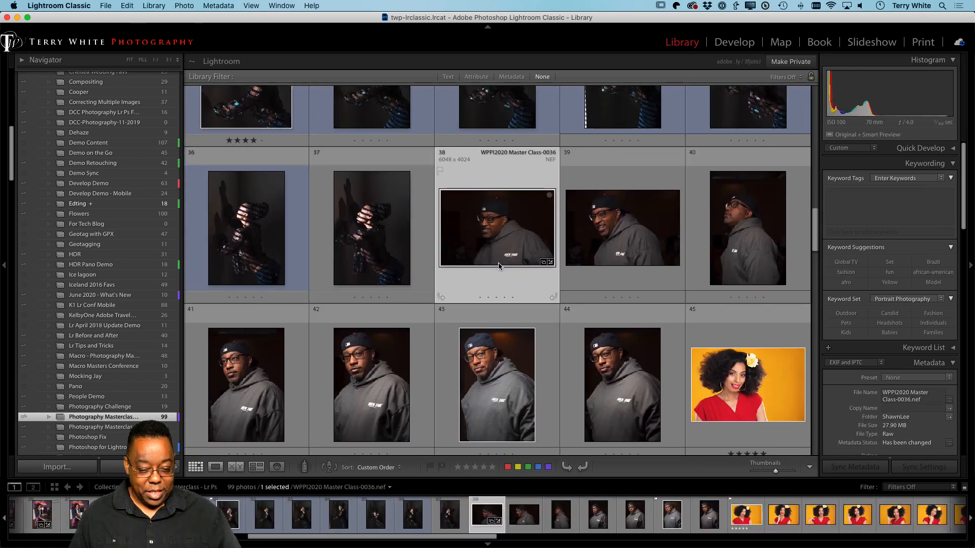
key("b")
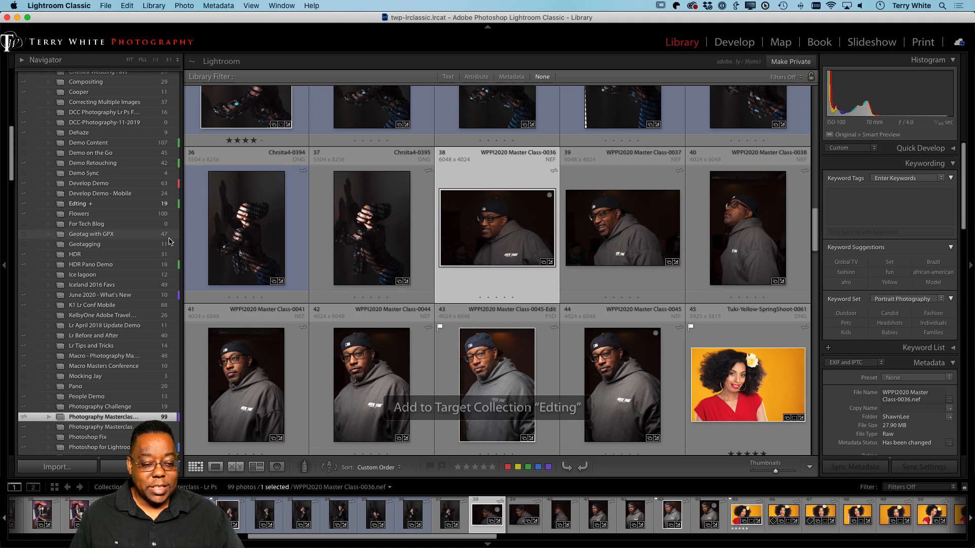
Step: Open the Edting collection and select the three photos from Iceland-2016-0392 through Iceland-2016-0390
left_click(101, 204)
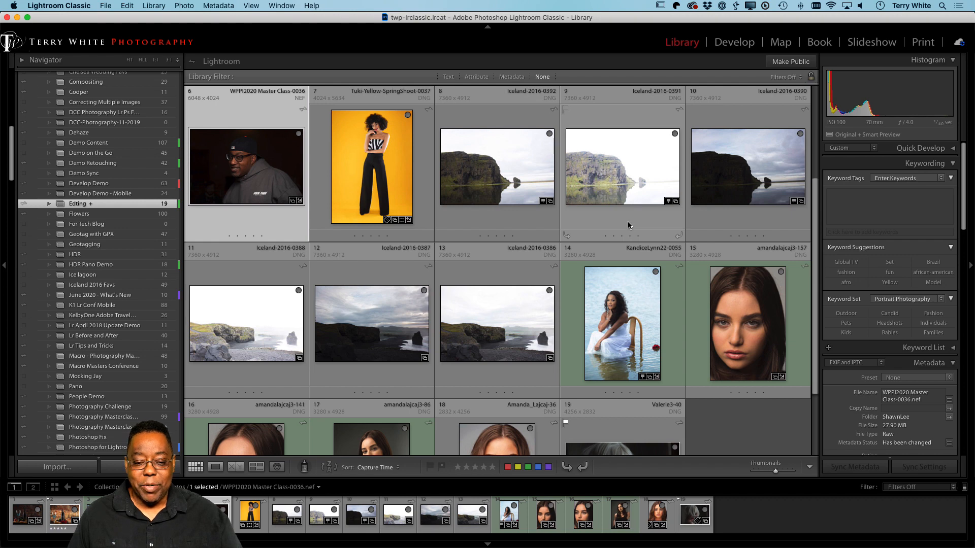
left_click(517, 181)
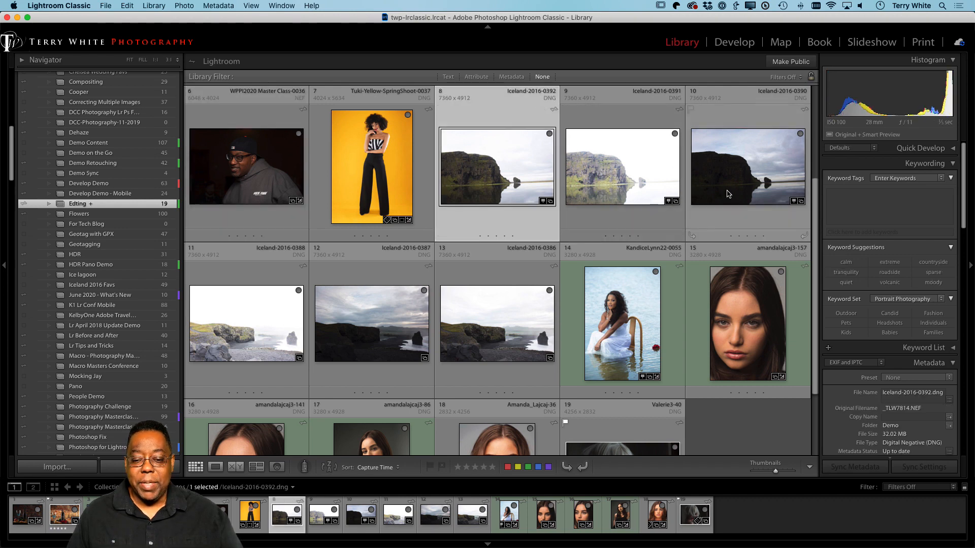
left_click(705, 203, "shift")
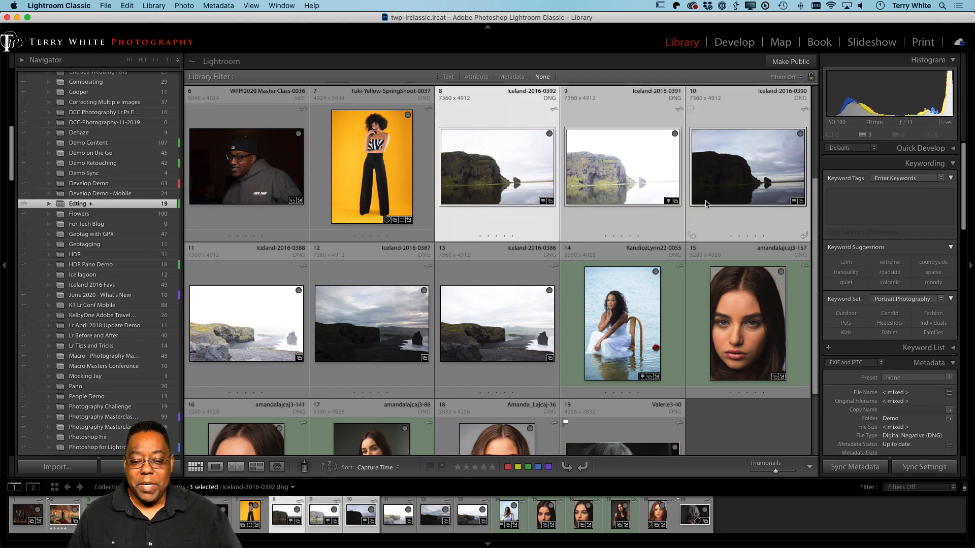
scroll(726, 194, "down", 1)
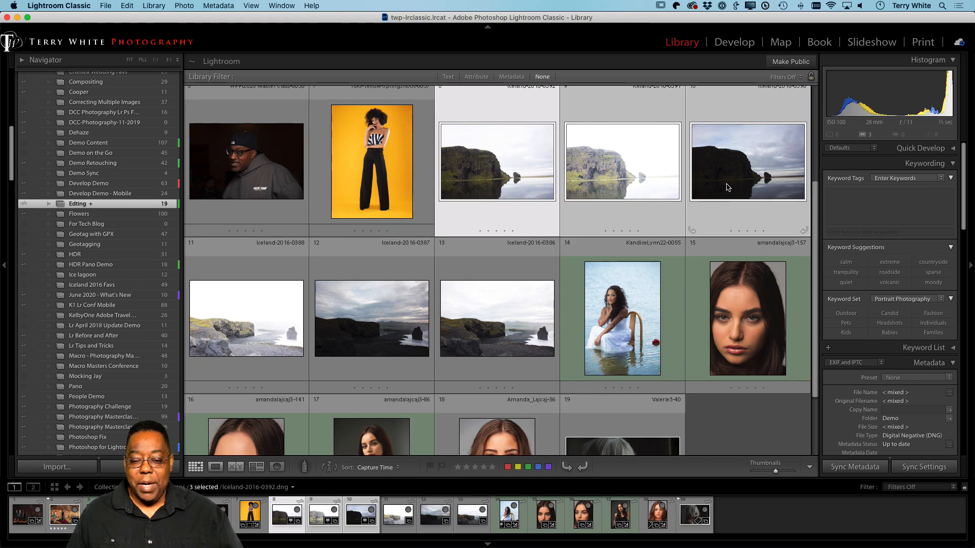
scroll(726, 187, "down", 1)
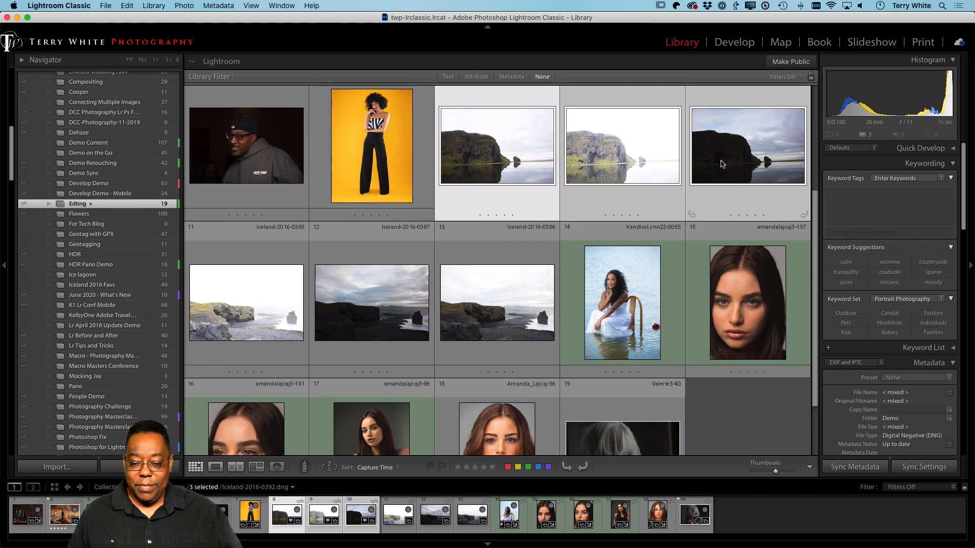
right_click(757, 148)
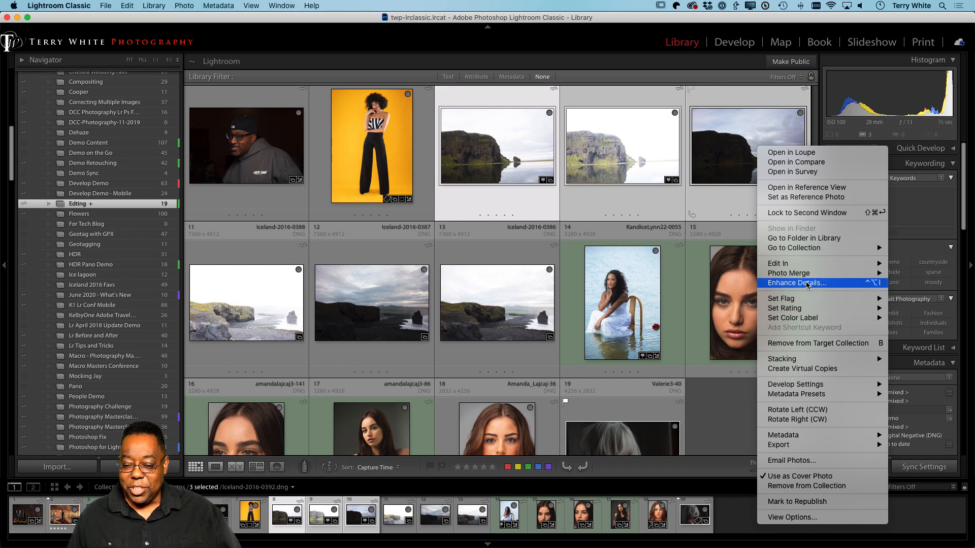
mouse_move(858, 273)
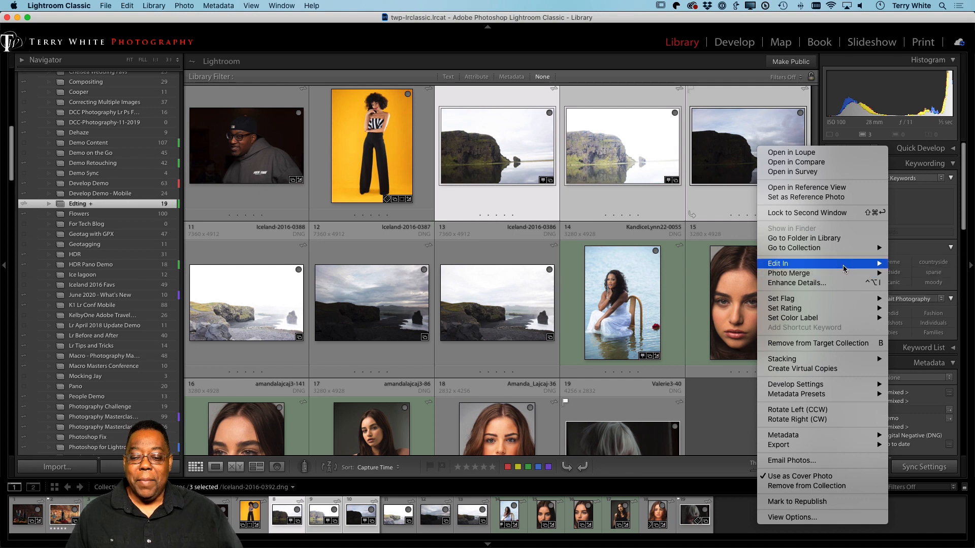
left_click(611, 155)
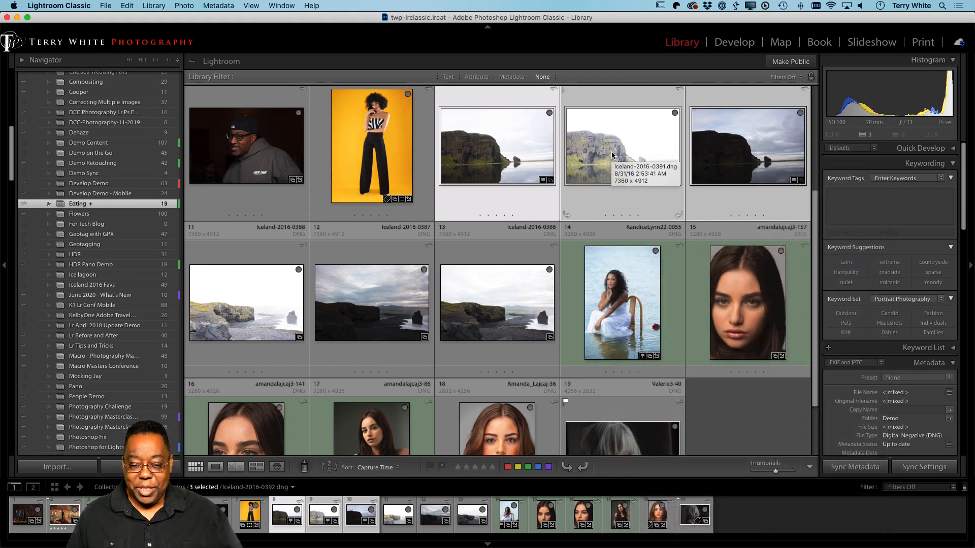
scroll(612, 155, "up", 3)
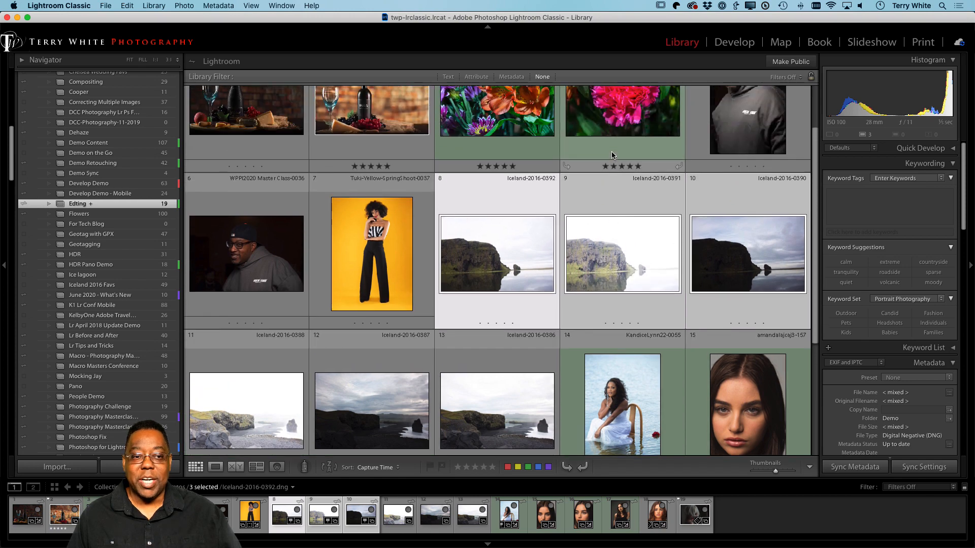
key("j")
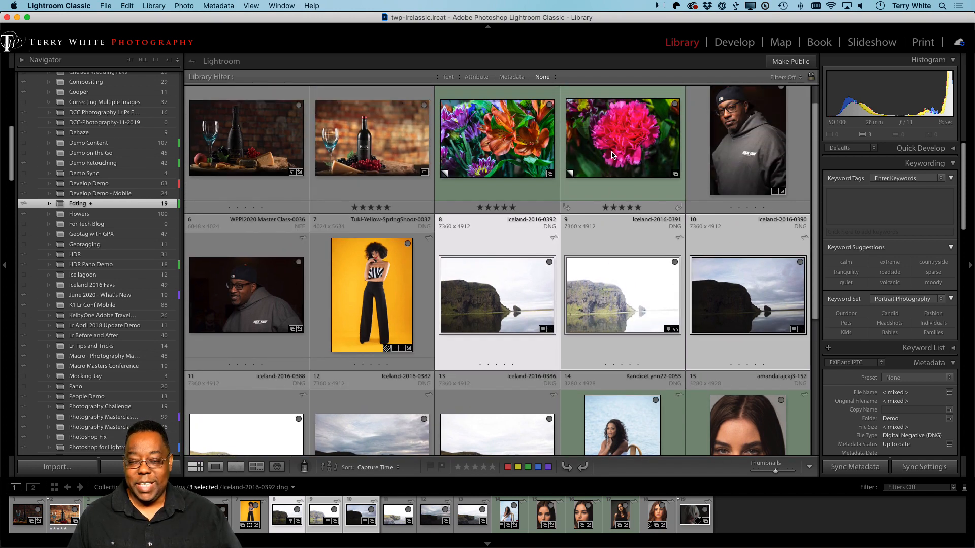
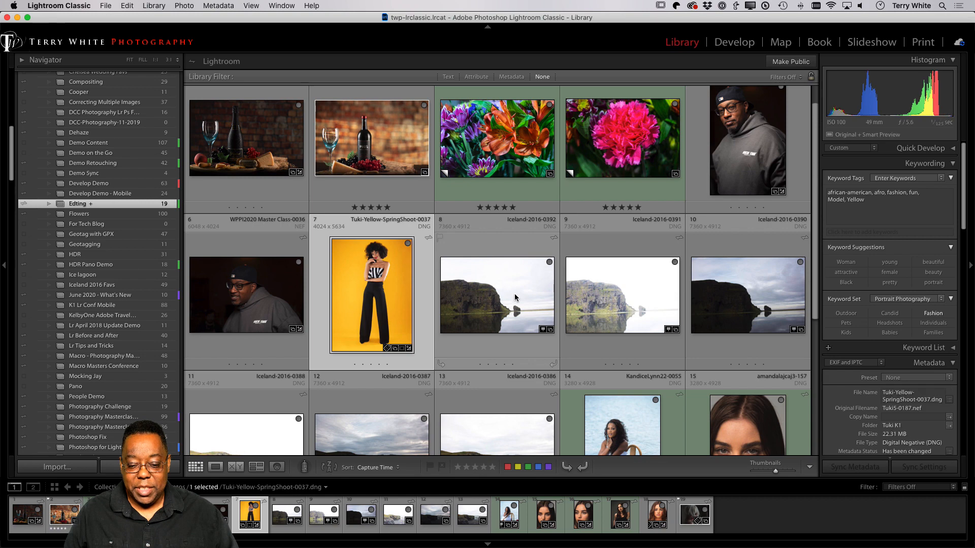
Step: View the Iceland-2016-0392, 0391 and 0390 photos enlarged one by one and compare their exposures
left_click(471, 282)
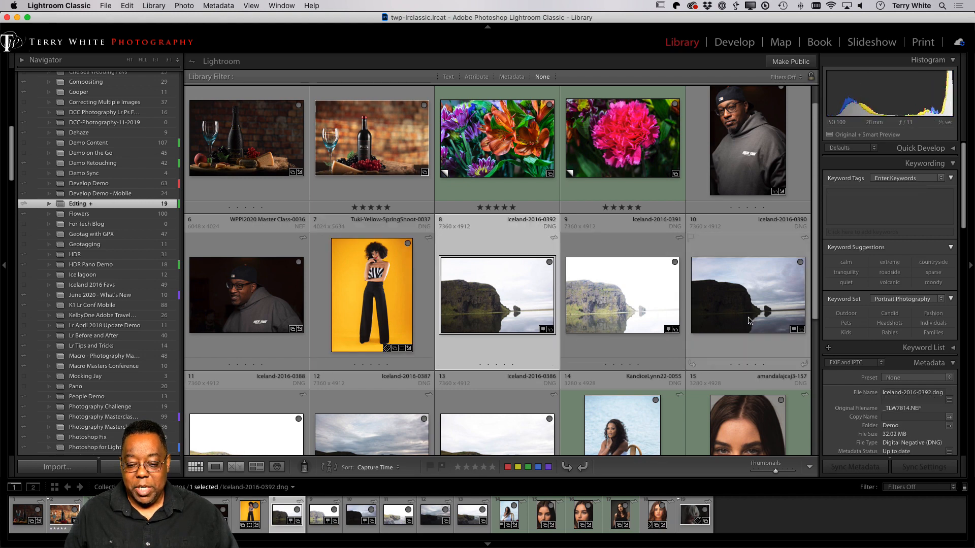
scroll(750, 321, "down", 1)
scroll(749, 321, "down", 2)
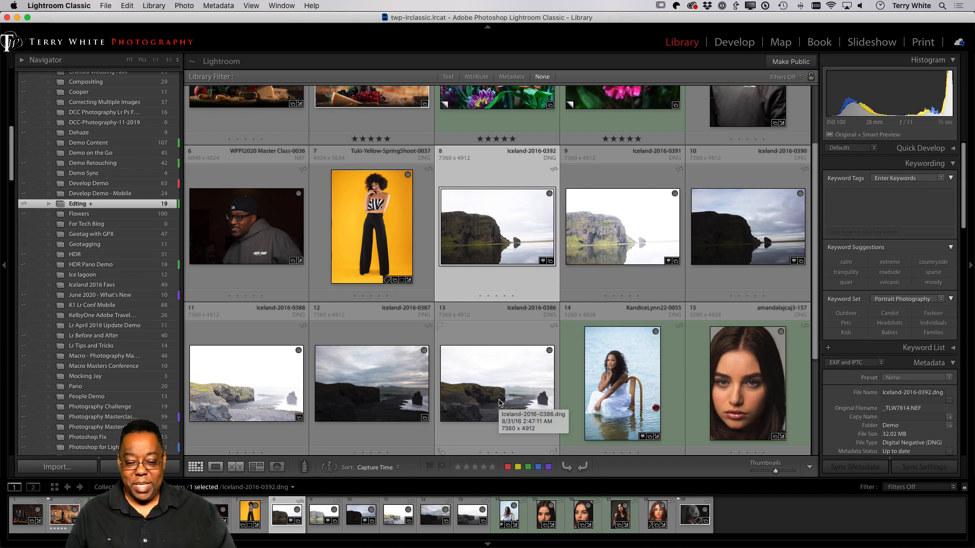
double_click(604, 244)
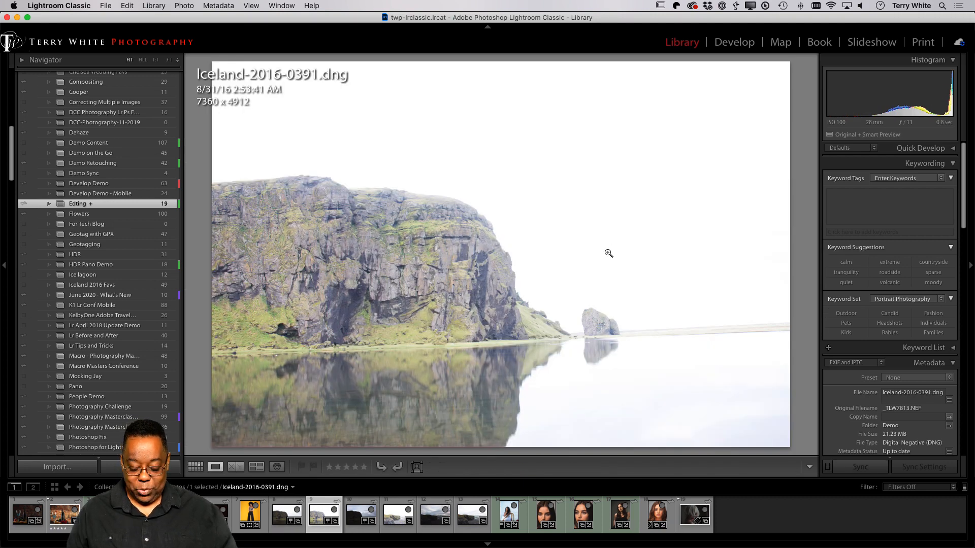
key("Right")
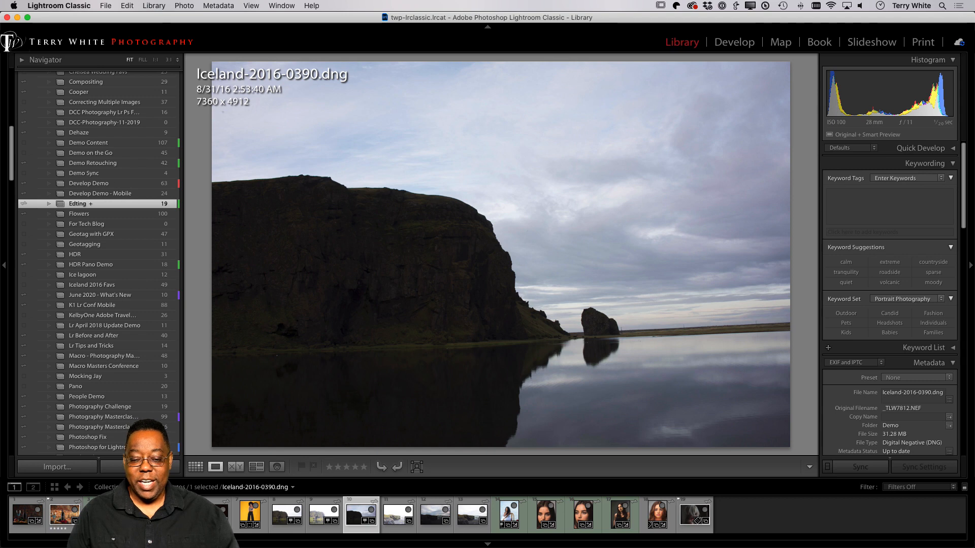
key("Left")
key("Left")
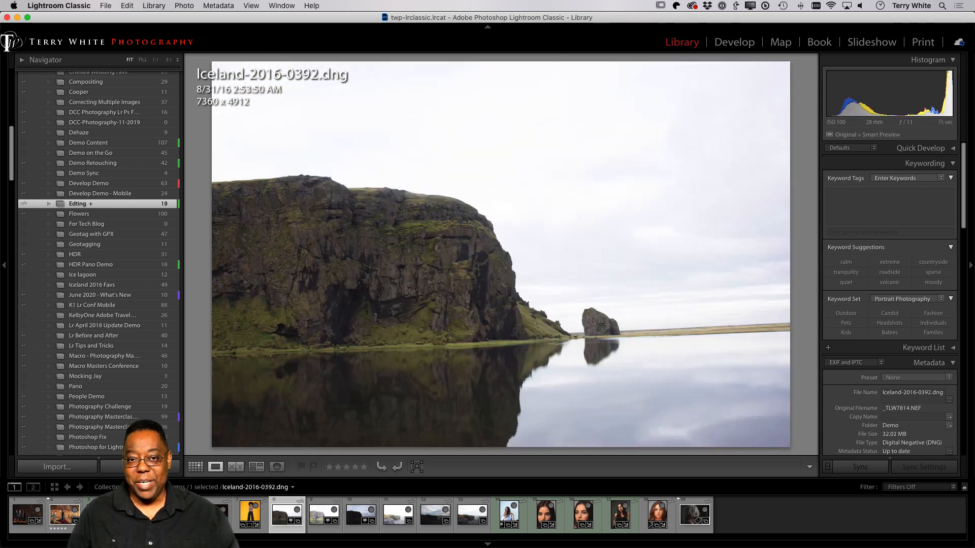
key("Right")
key("Right")
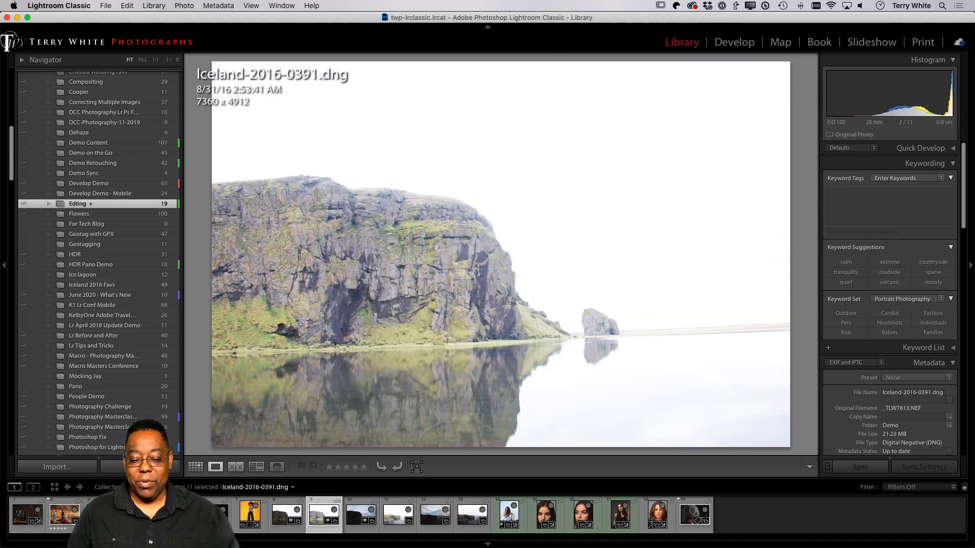
Step: Return to the thumbnail grid and select the three photos Iceland-2016-0392 through Iceland-2016-0390
key("Left")
key("Left")
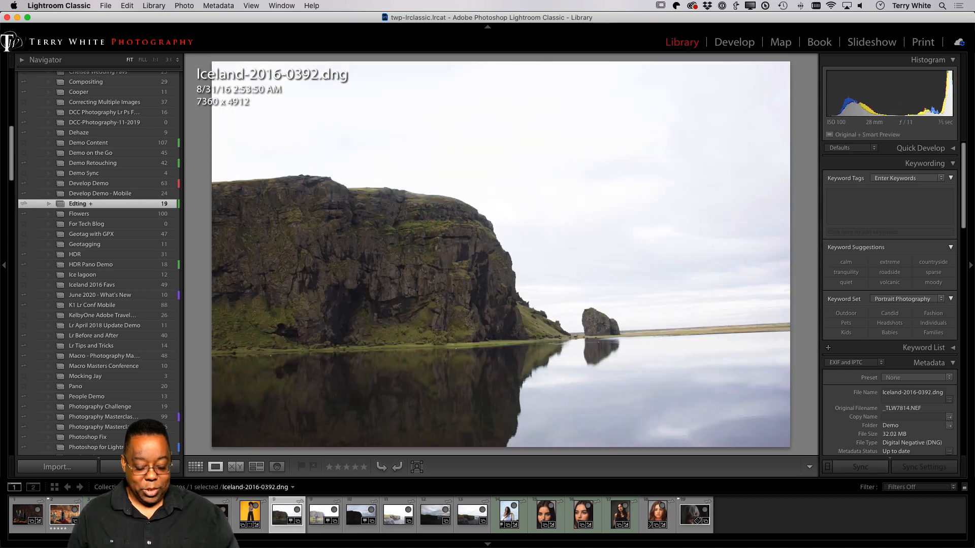
key("g")
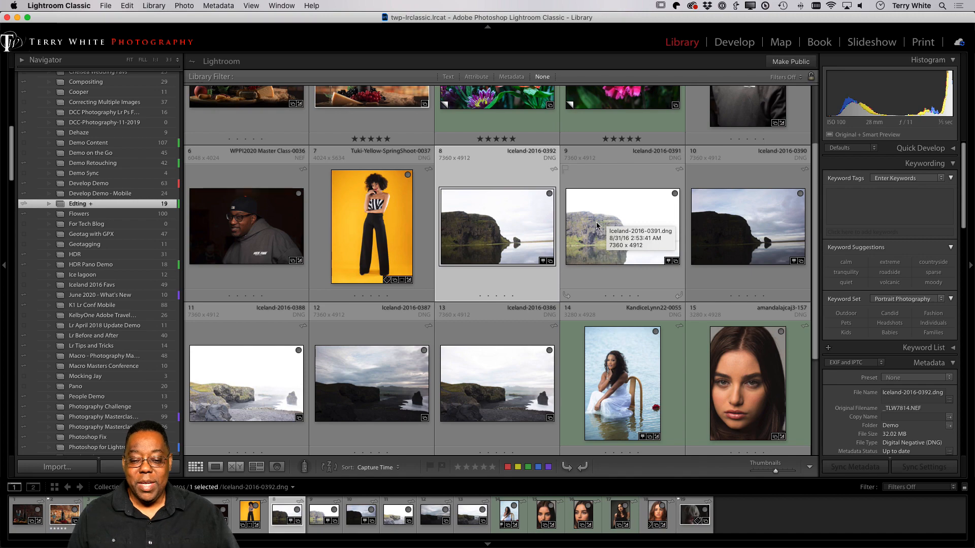
key("super+Tab")
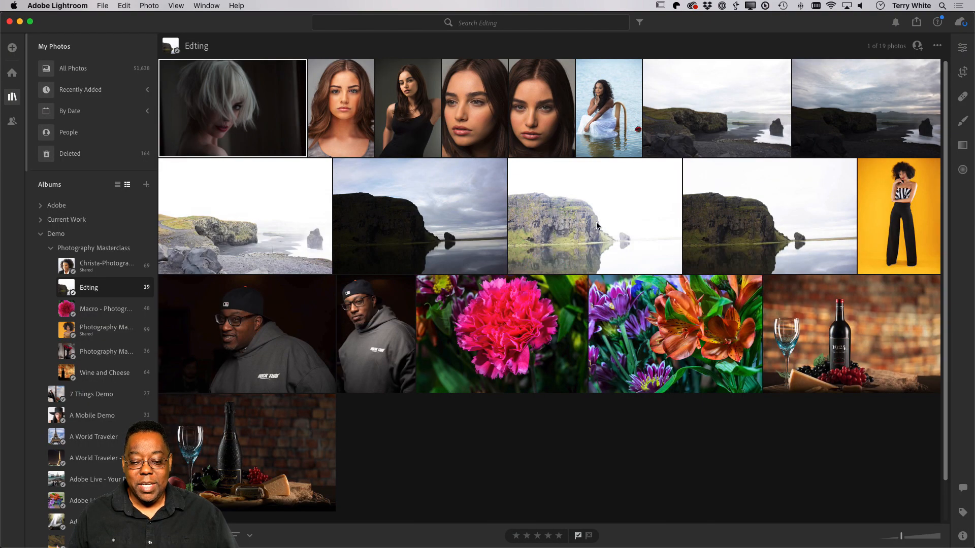
key("super+Tab")
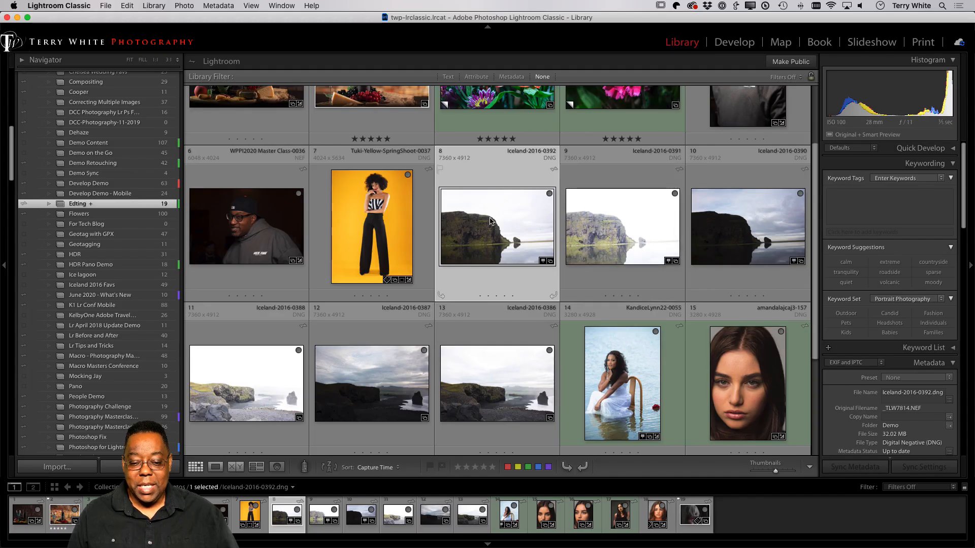
left_click(730, 232, "shift")
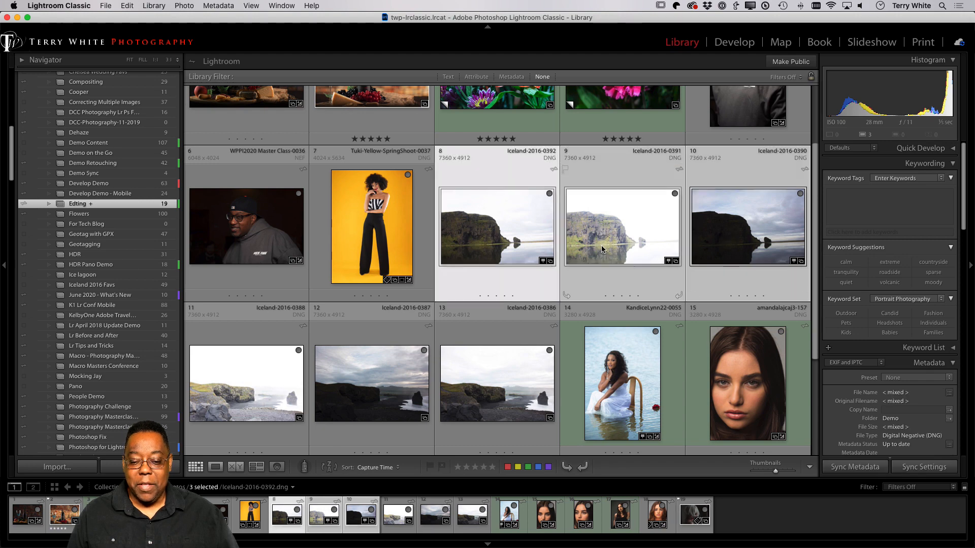
Step: View the Photo Merge options available for the three selected photos
right_click(509, 231)
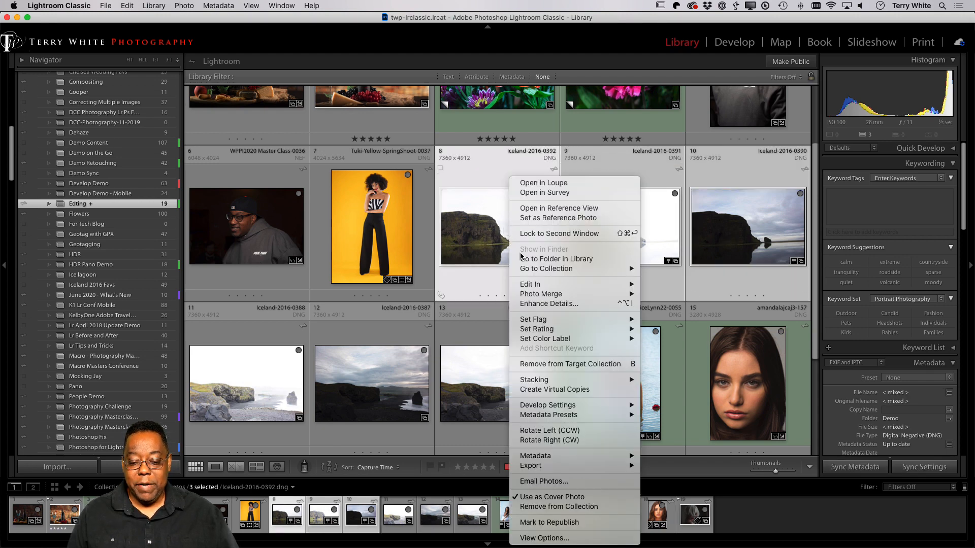
mouse_move(538, 296)
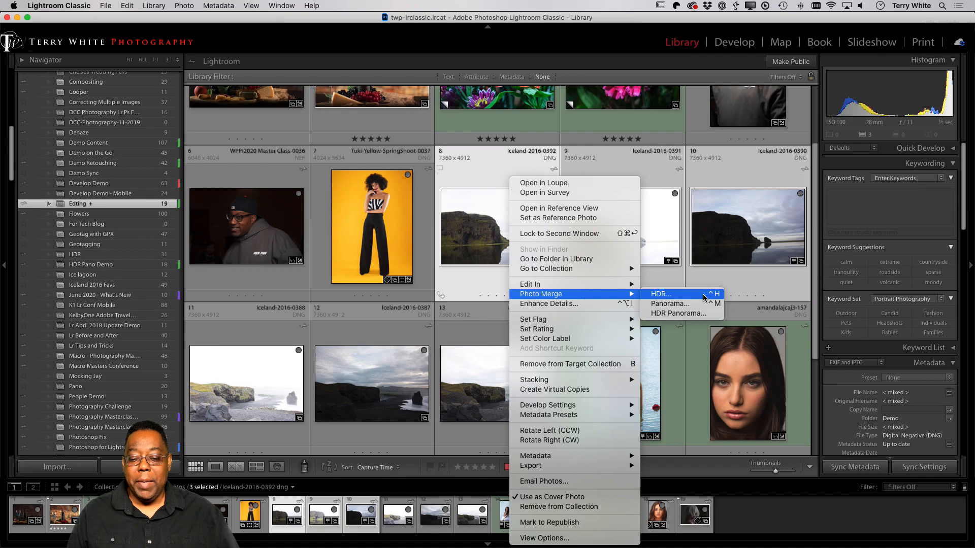
left_click(705, 256)
Step: Switch to Adobe Lightroom, select the three rocky beach exposures in the Edting album, view their Photo Merge options and return to Lightroom Classic
key("super+Tab")
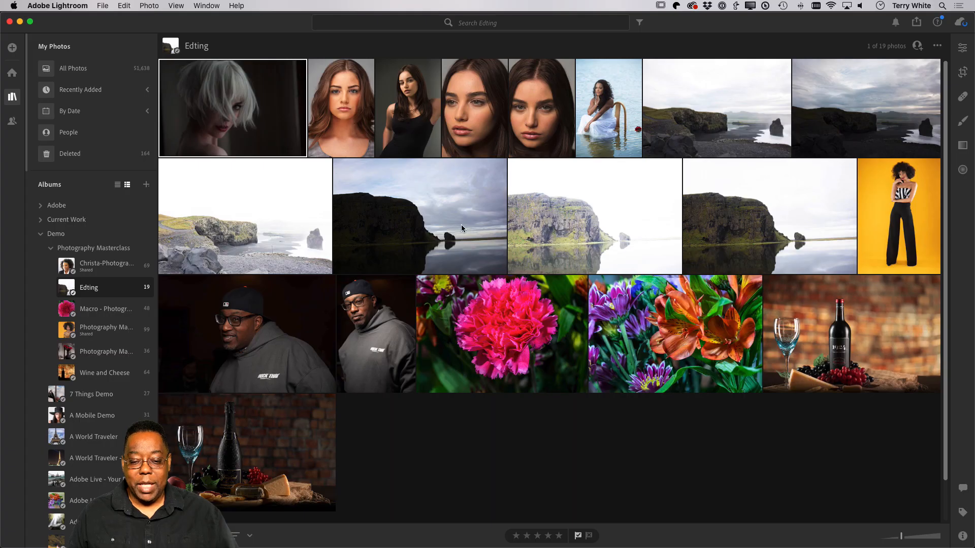
left_click(731, 131)
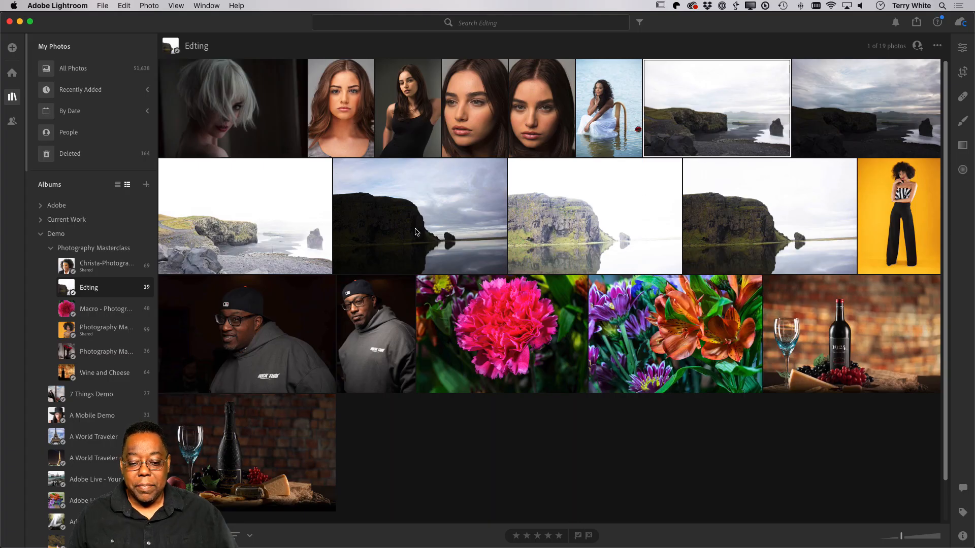
left_click(273, 239, "shift")
right_click(273, 235)
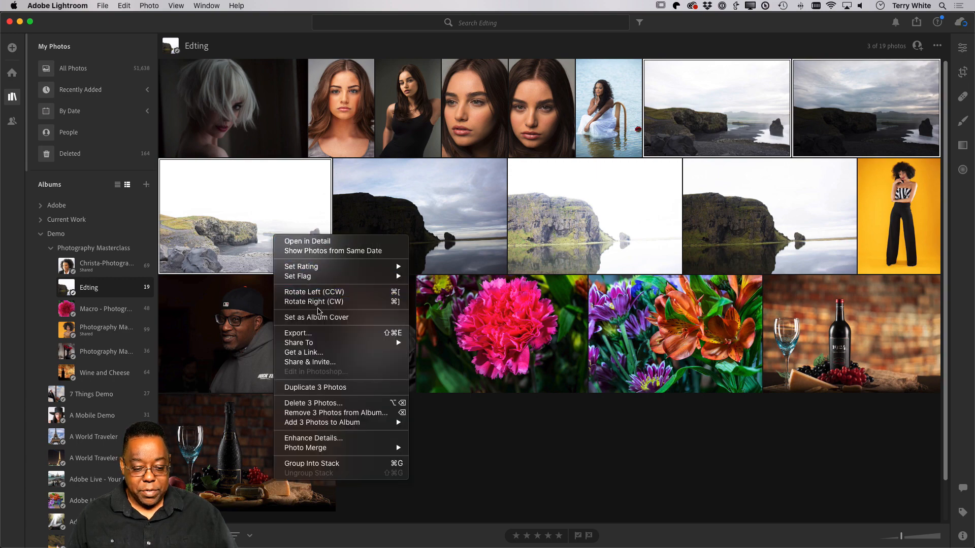
mouse_move(354, 451)
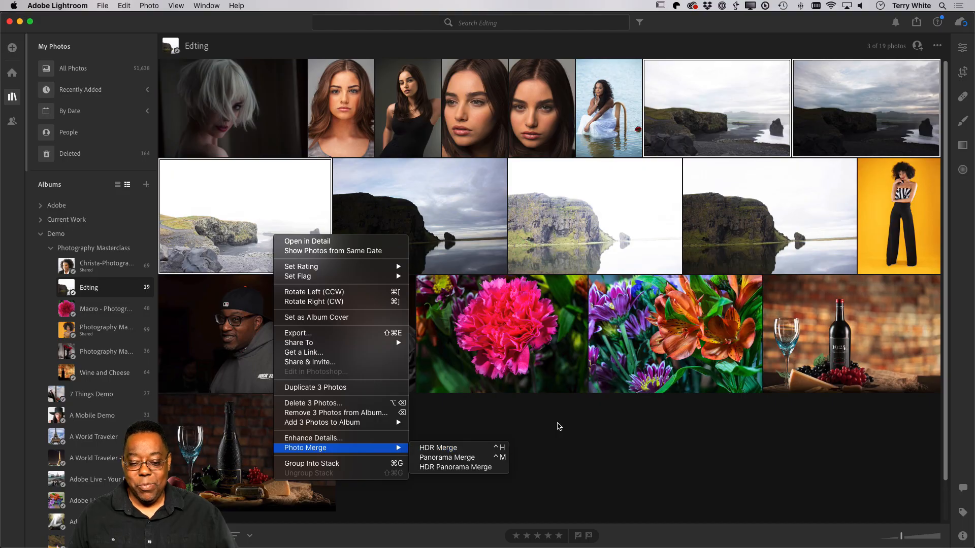
left_click(559, 427)
key("super+Tab")
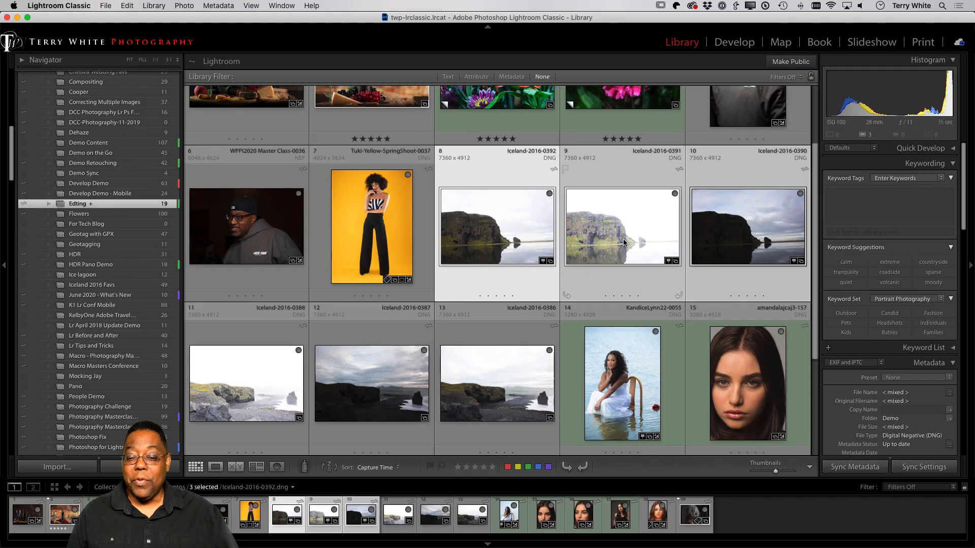
Step: Merge the three selected cliff exposures to HDR with Auto Align and Auto Settings enabled and the Deghost Amount set to None
right_click(521, 234)
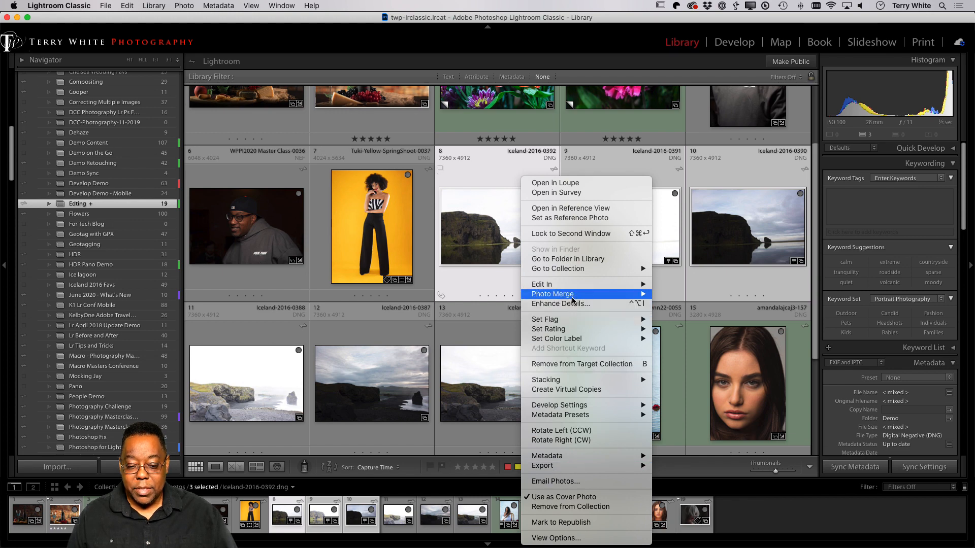
mouse_move(576, 296)
left_click(724, 295)
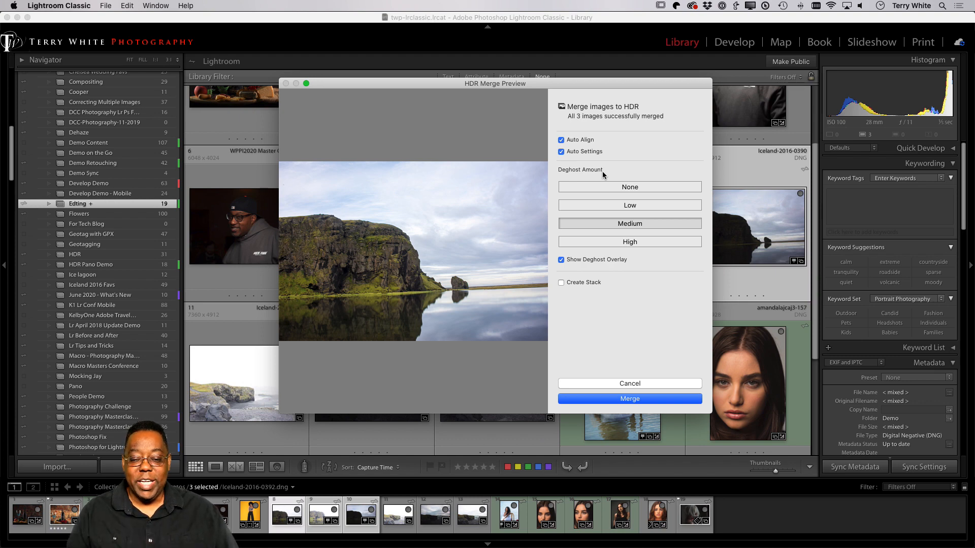
left_click(601, 185)
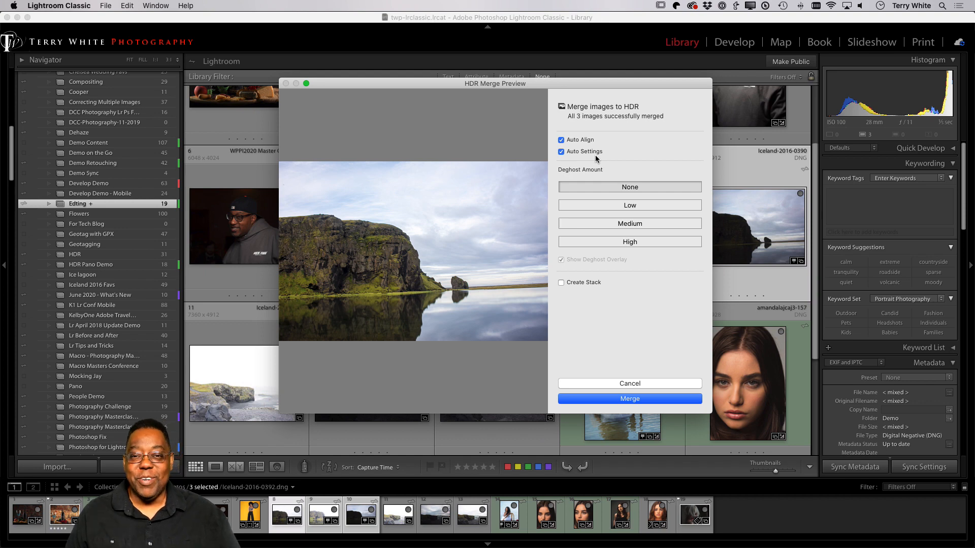
left_click(631, 399)
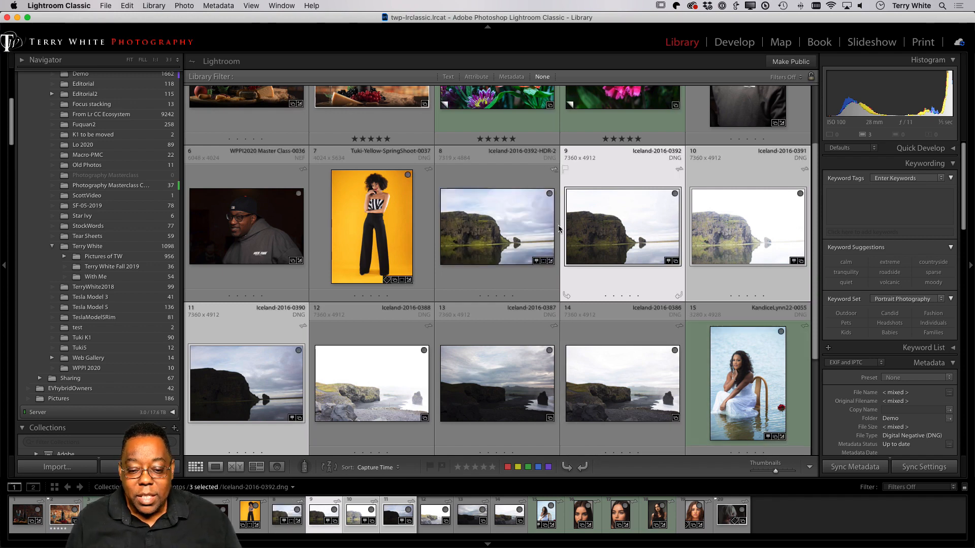
Step: Open the merged photo Iceland-2016-0392-HDR-2 in the Develop module
left_click(542, 166)
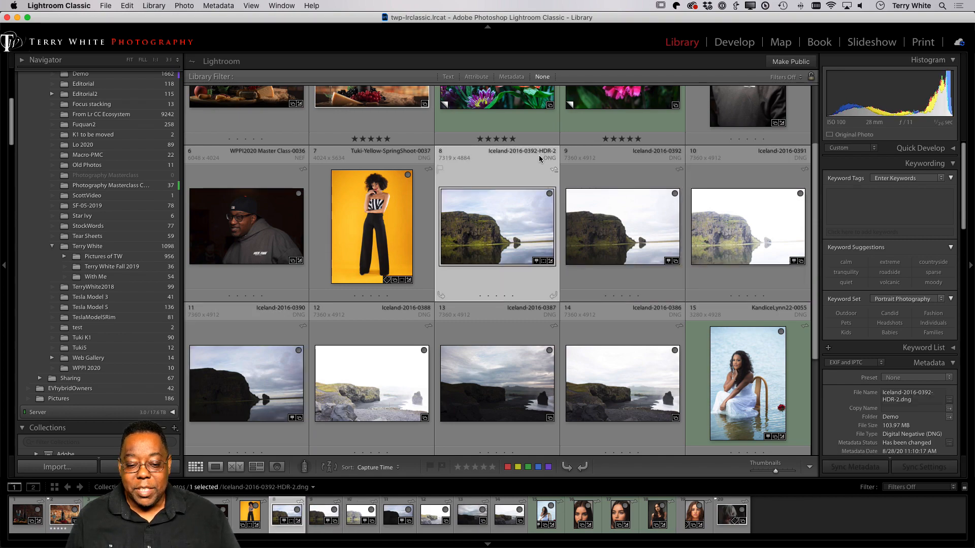
key("alt")
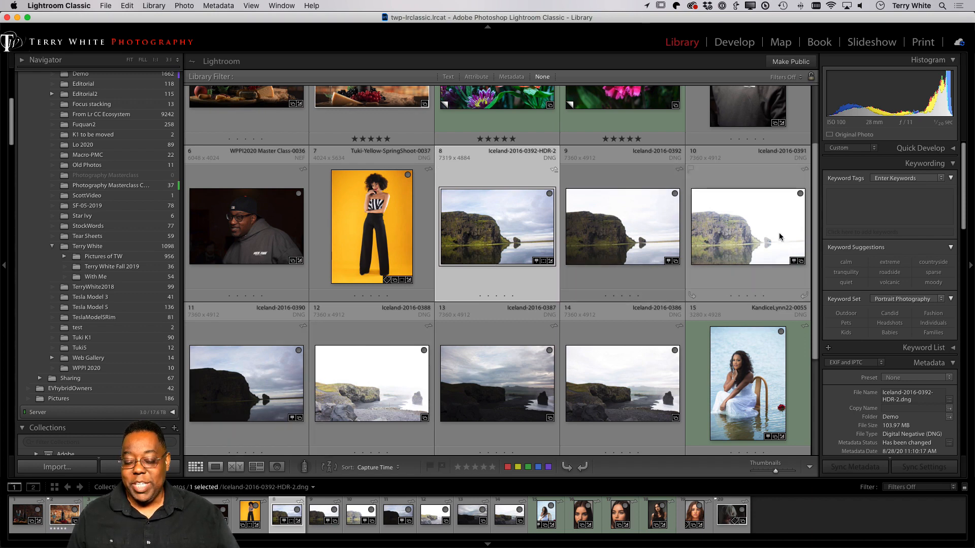
key("d")
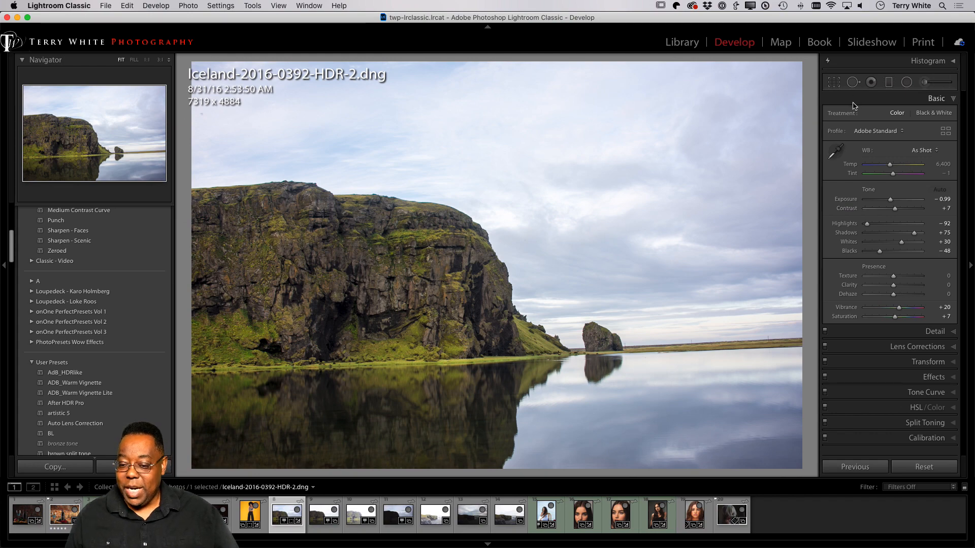
left_click(833, 83)
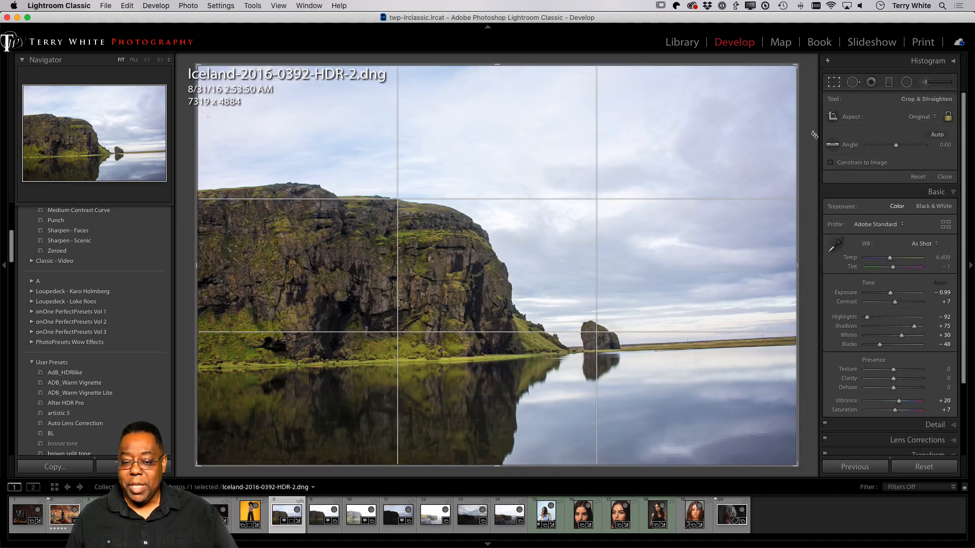
left_click_drag(804, 60, 812, 57)
key("Escape")
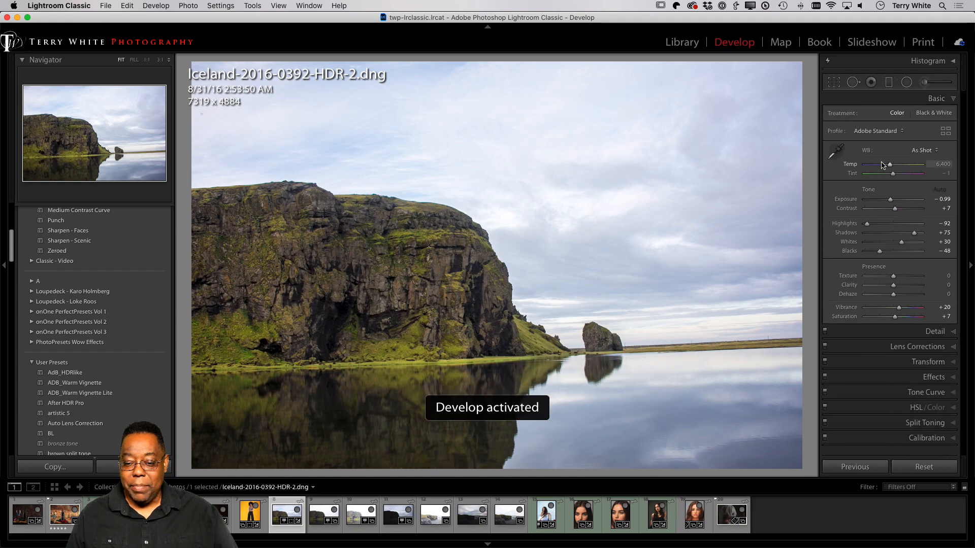
Step: Straighten the HDR photo along the waterline to an angle of 2.58 and apply the crop
left_click(836, 84)
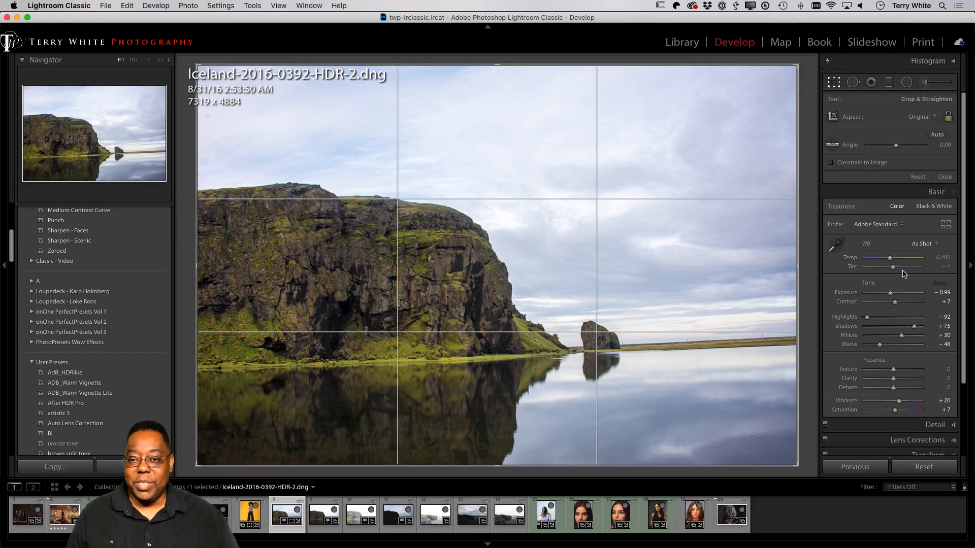
left_click(833, 145)
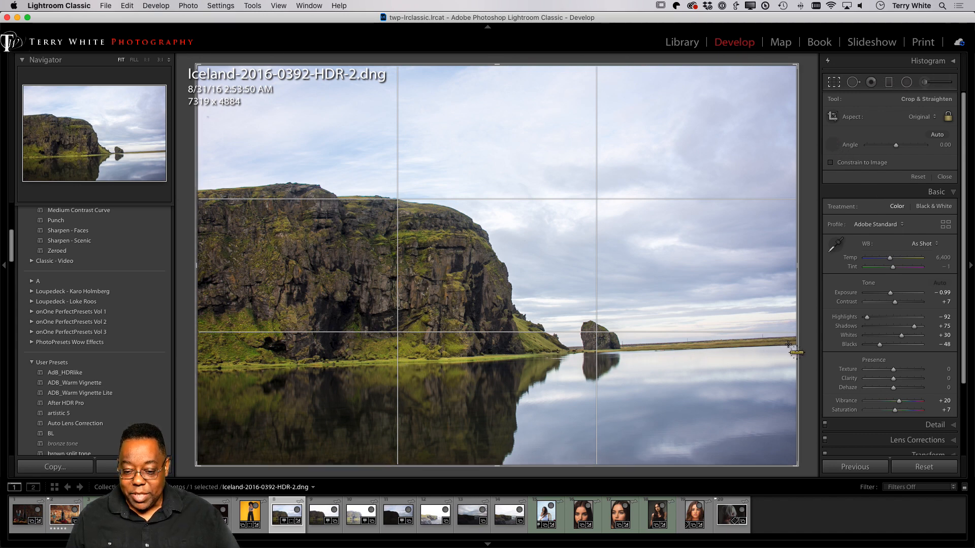
left_click_drag(793, 344, 506, 358)
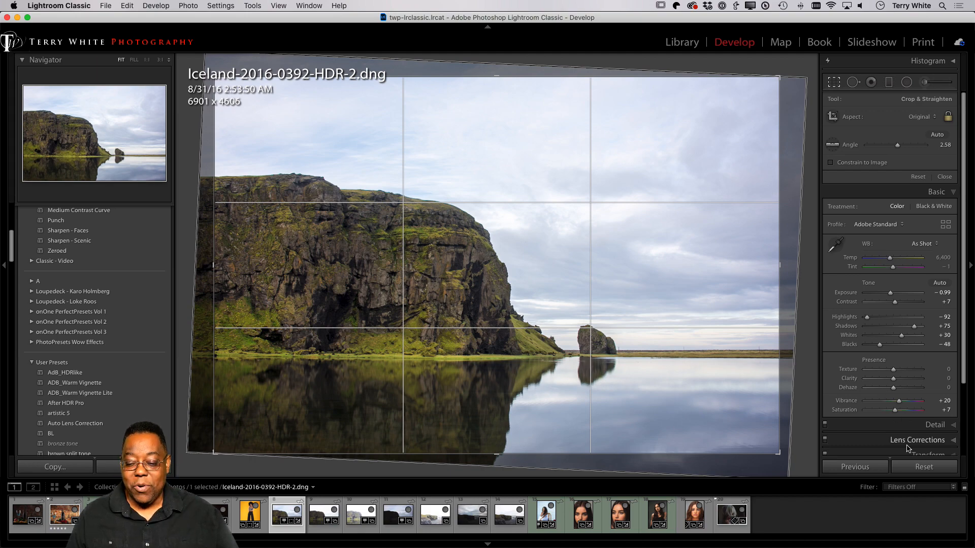
left_click(834, 82)
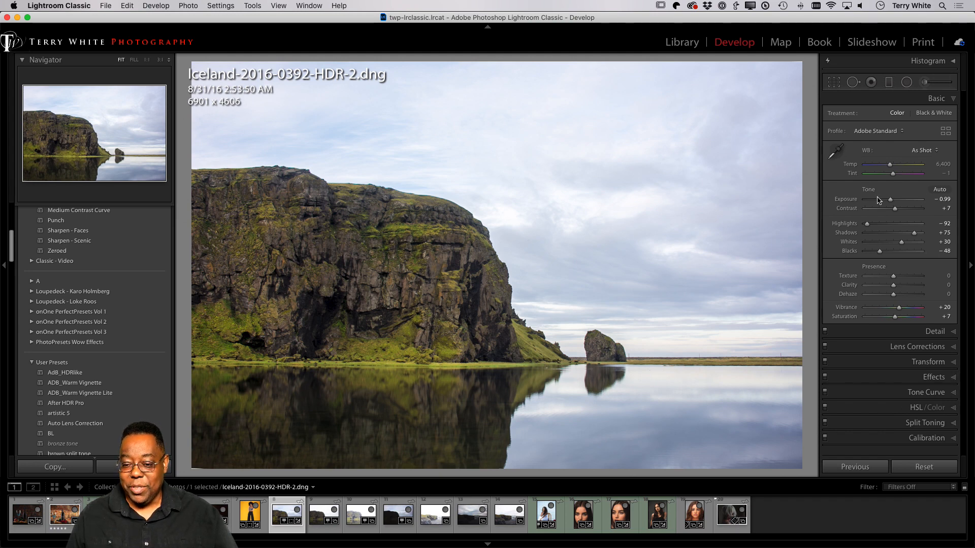
Step: Compare the Adobe Vivid and Adobe Landscape profiles on the HDR photo and apply Adobe Landscape
left_click(878, 131)
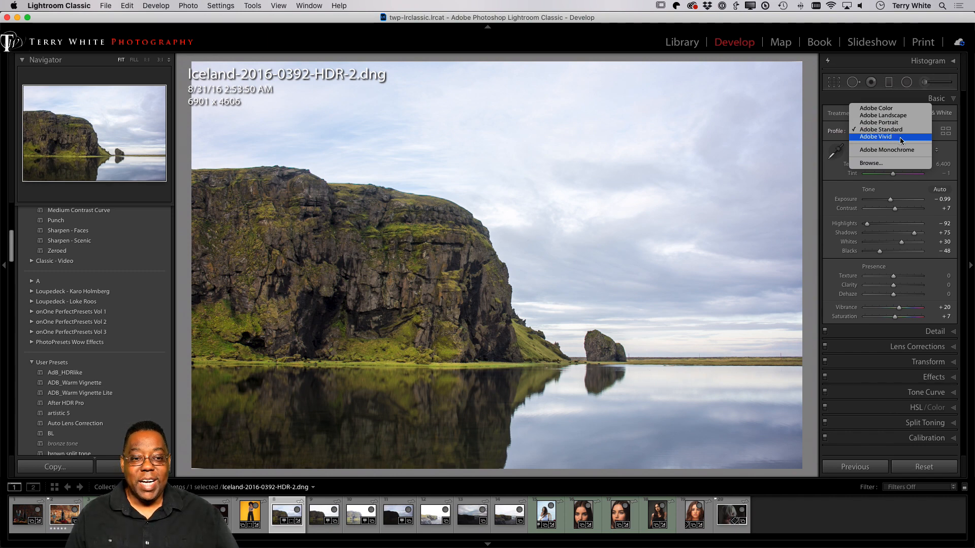
left_click(900, 137)
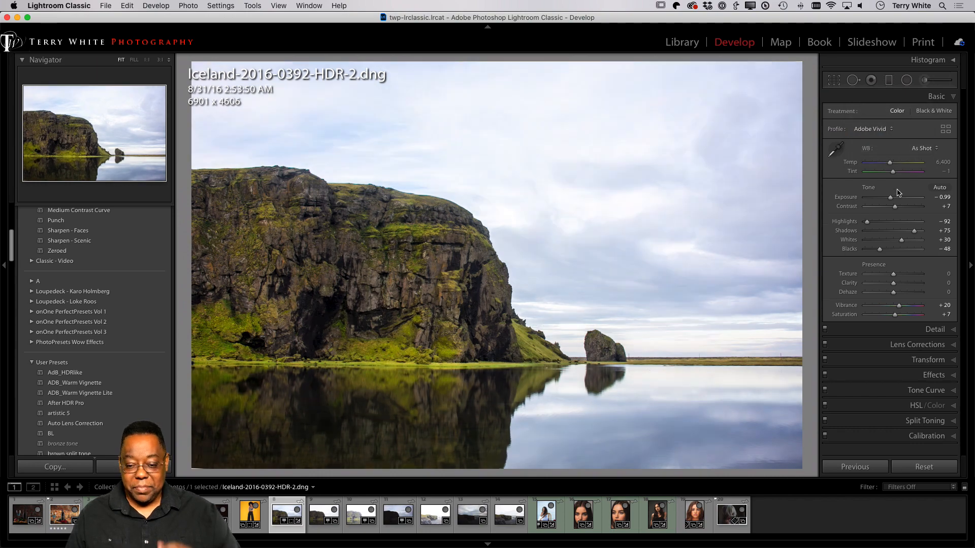
left_click(896, 129)
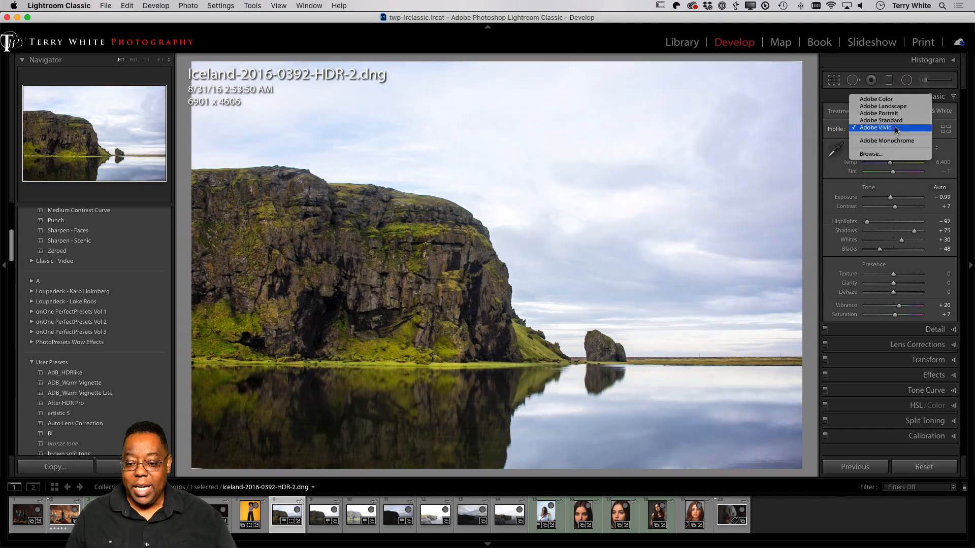
left_click(897, 106)
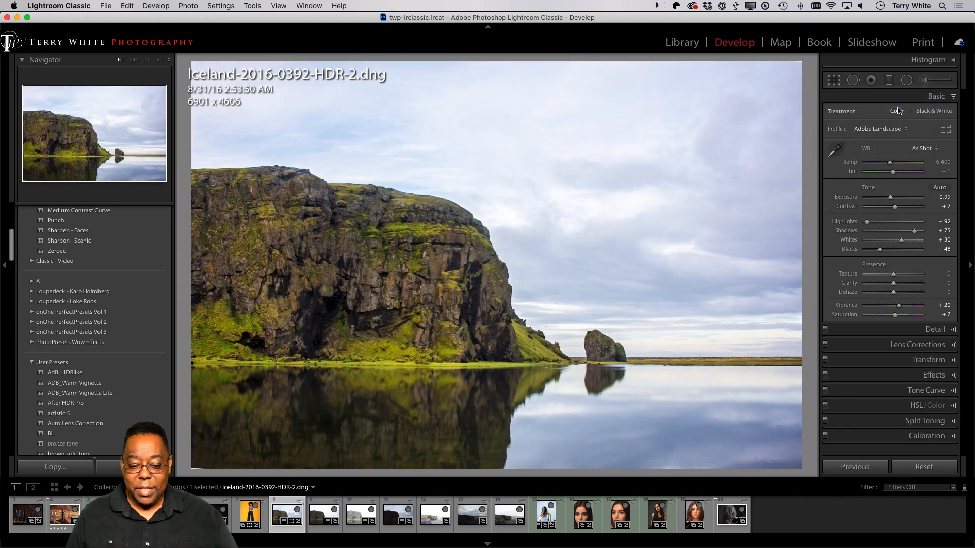
left_click(891, 130)
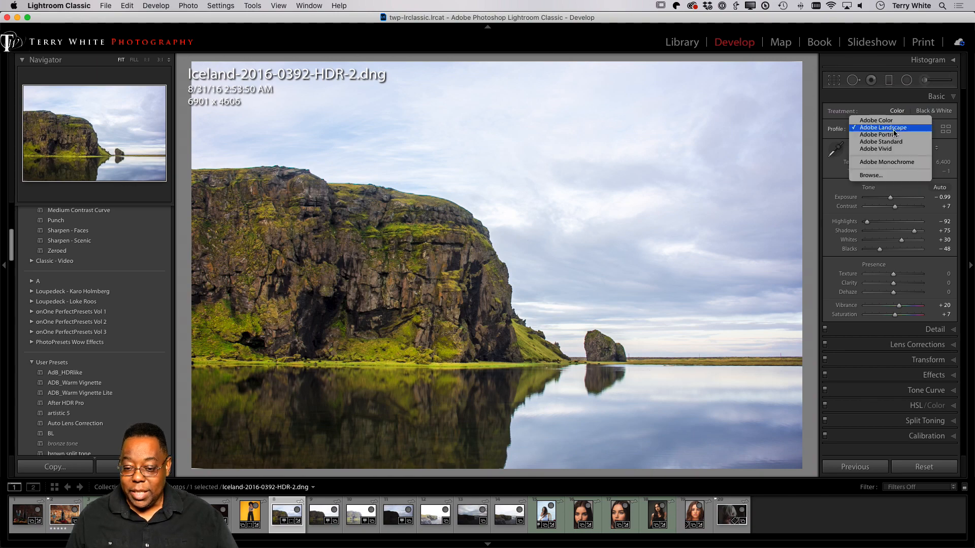
left_click(893, 149)
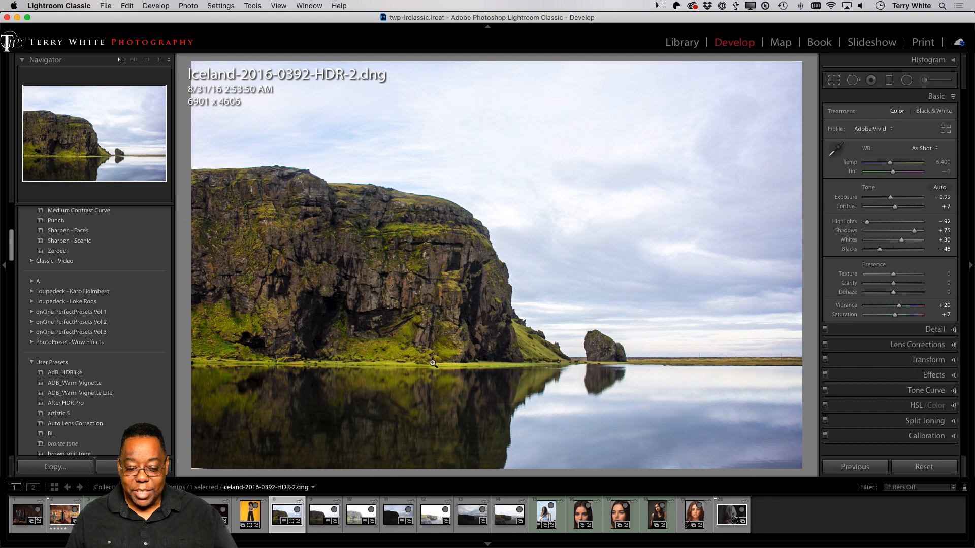
left_click(889, 129)
left_click(888, 106)
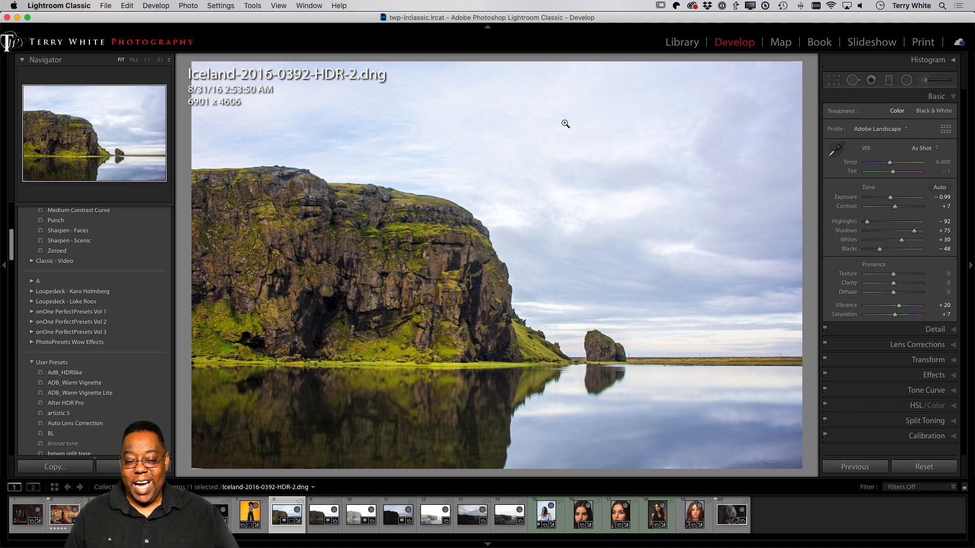
Step: Set the HDR photo's overall Dehaze to +16
left_click(895, 295)
left_click_drag(895, 296, 899, 296)
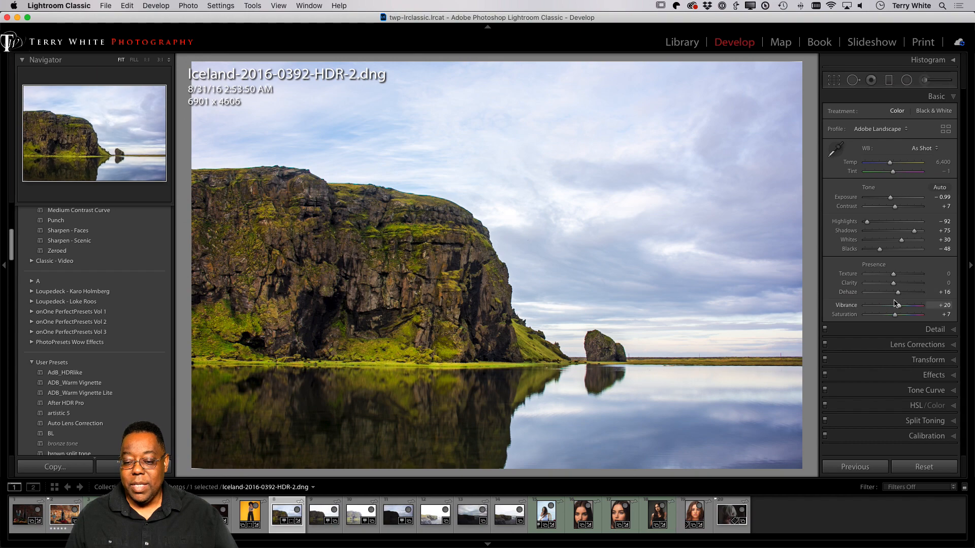
Step: Add a graduated filter with the Dehaze effect at 25, running from the photo's upper edge down to just above the waterline
left_click(889, 80)
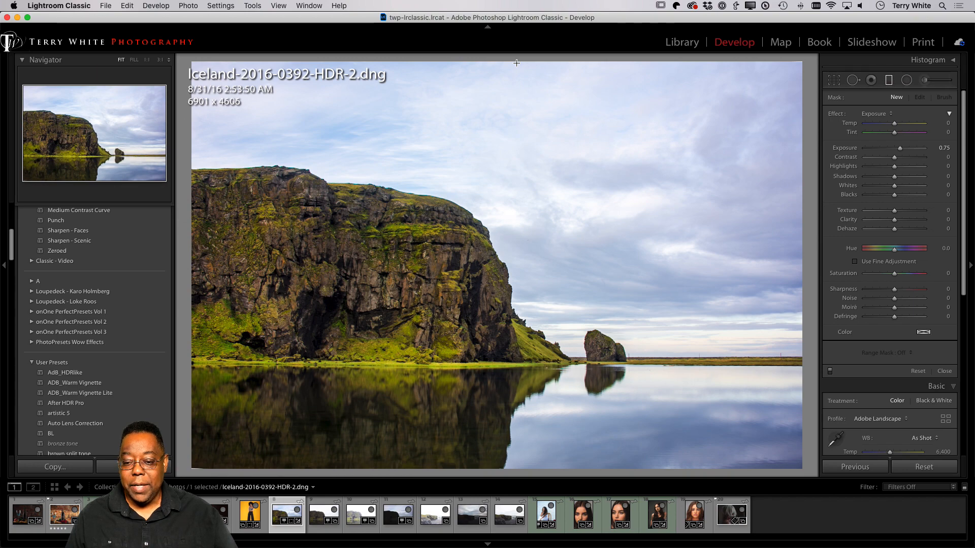
left_click(873, 114)
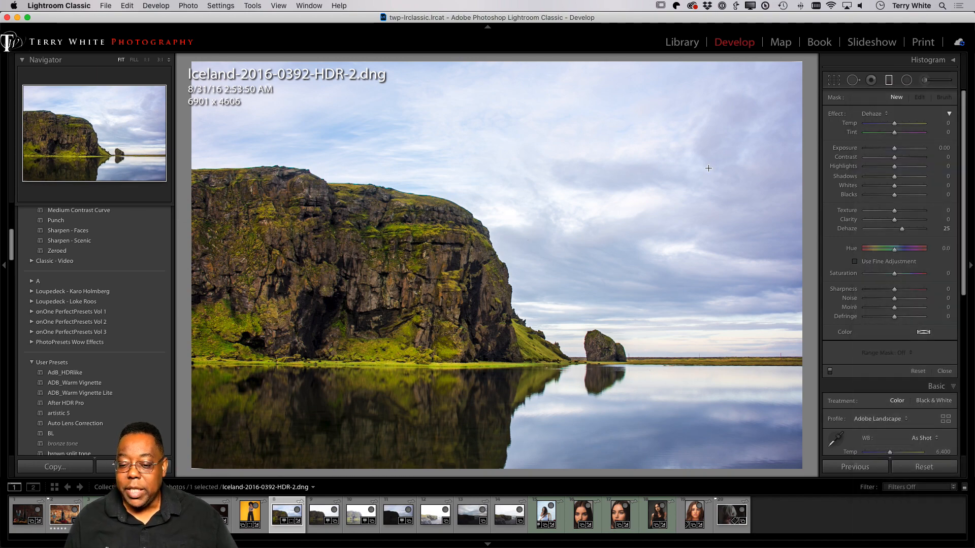
left_click(884, 169)
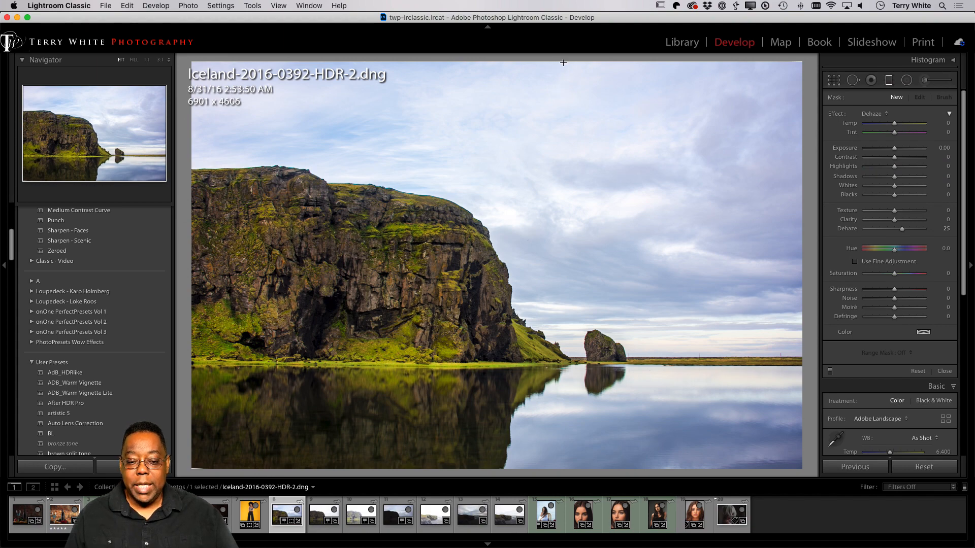
left_click_drag(563, 62, 558, 335)
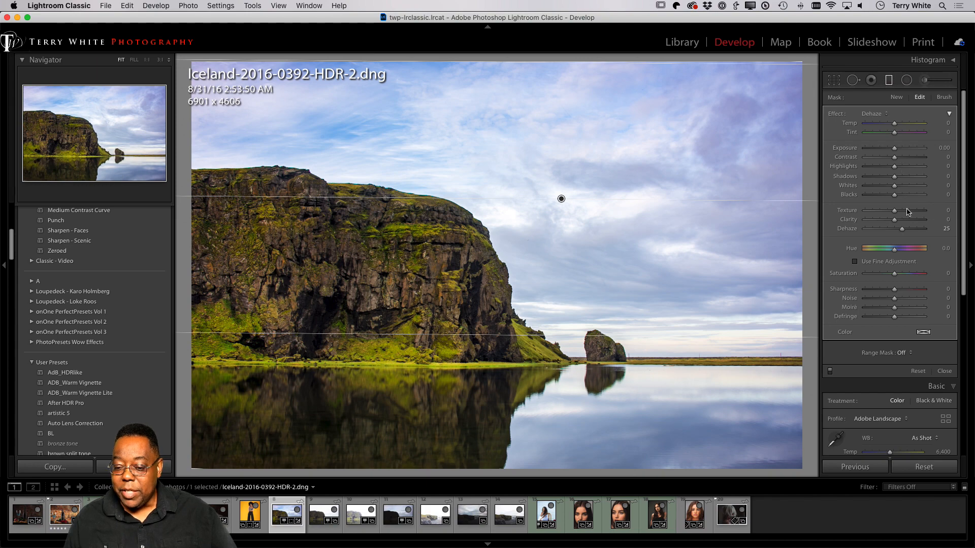
Step: Set the sky graduated filter's Dehaze to 18 and its Exposure to -0.32, and close the filter
mouse_move(902, 229)
left_mouse_down()
mouse_move(920, 231)
mouse_move(901, 236)
left_mouse_up()
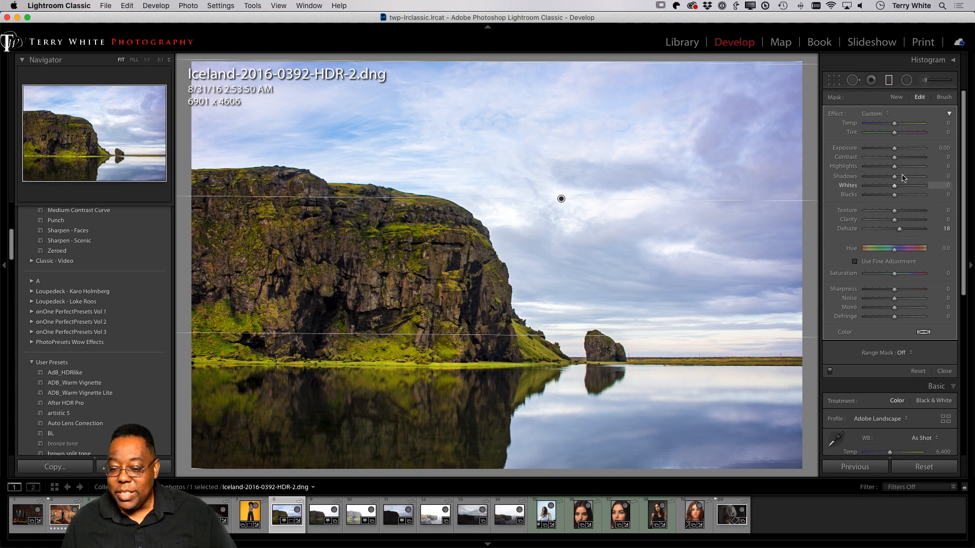
left_click_drag(894, 151, 891, 152)
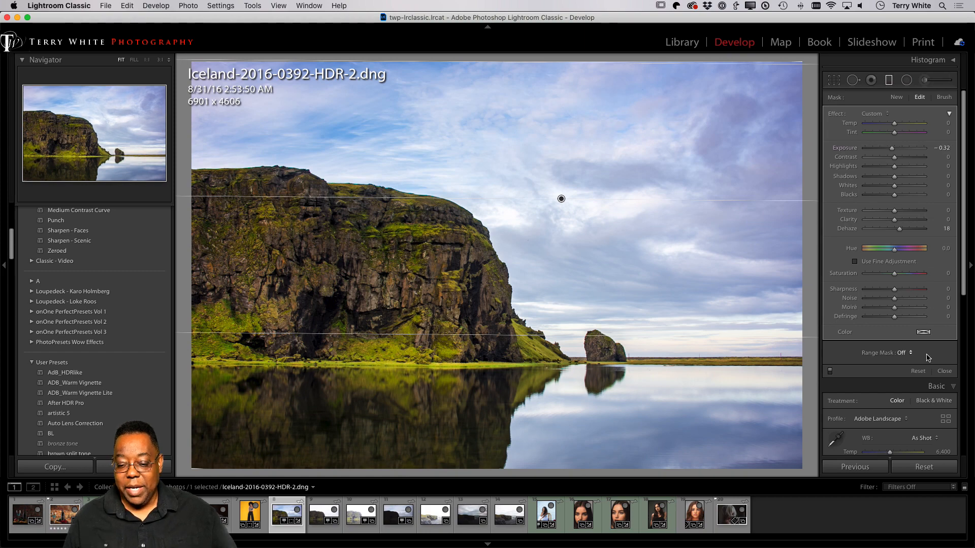
left_click(889, 81)
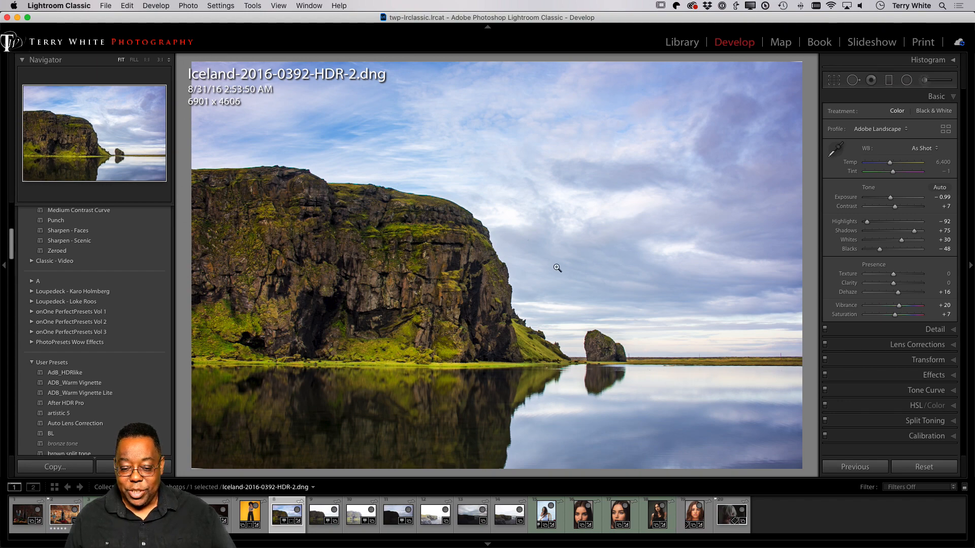
Step: Paint a Dehaze adjustment over the clouds above and beyond the small rock with an 18.0 size brush and set its Dehaze to 9
left_click(925, 80)
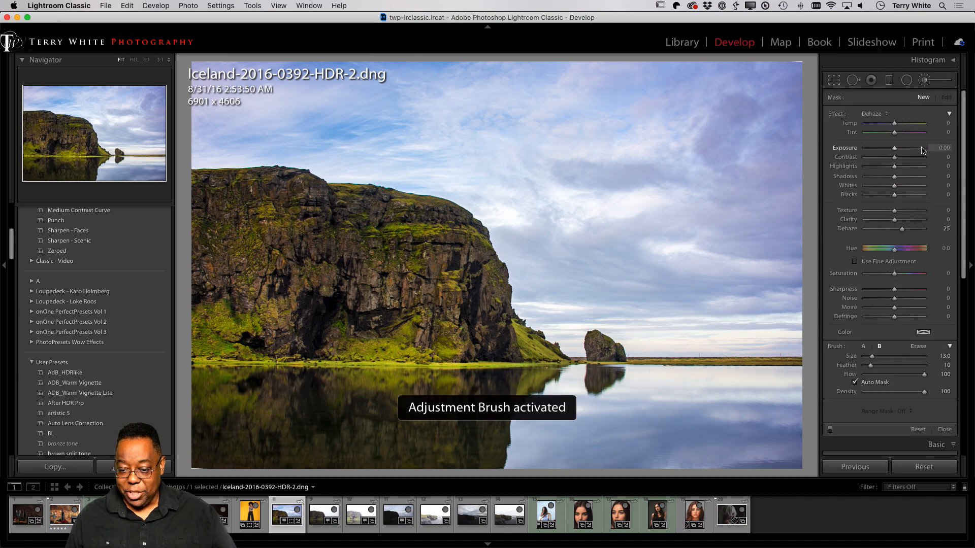
left_click(874, 115)
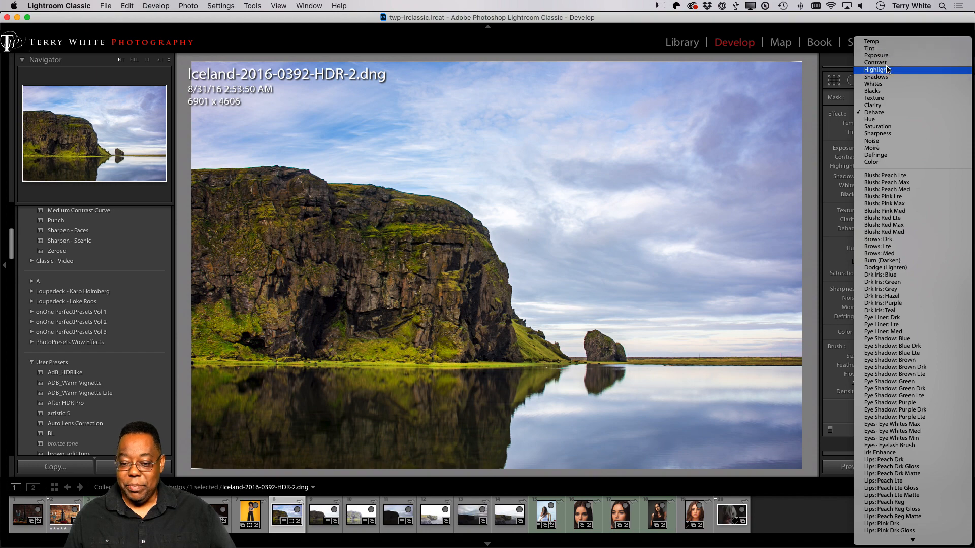
left_click(835, 112)
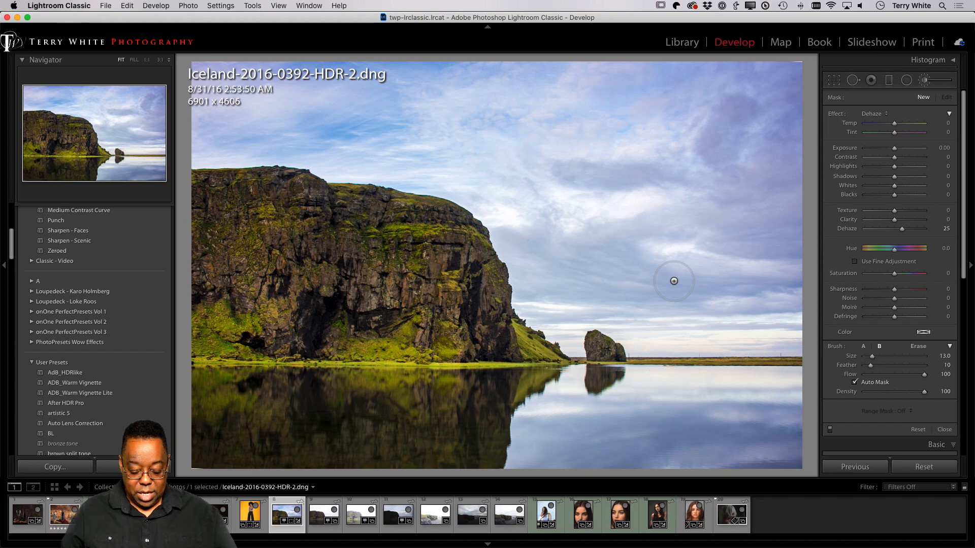
key("bracketright")
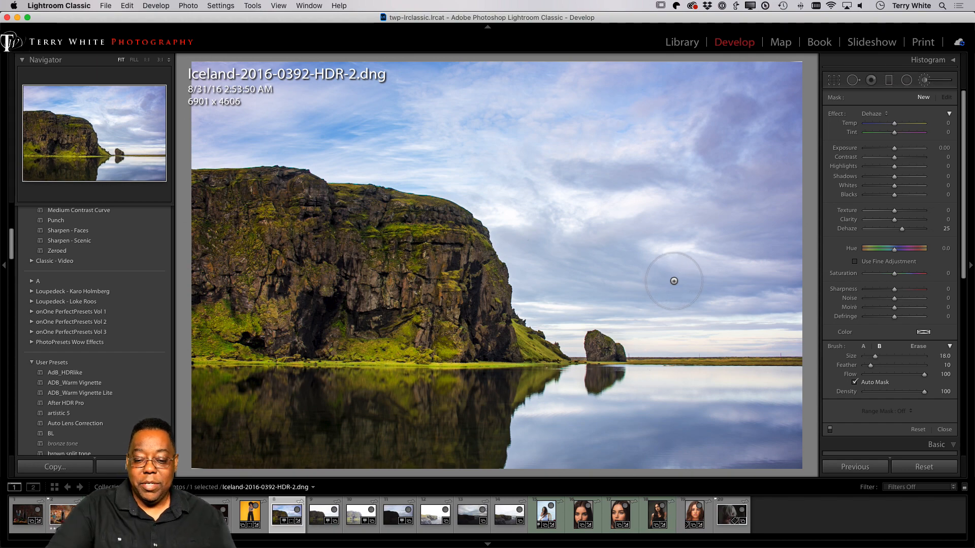
mouse_move(696, 287)
left_mouse_down()
mouse_move(655, 293)
mouse_move(664, 295)
mouse_move(624, 266)
mouse_move(571, 283)
mouse_move(577, 270)
mouse_move(529, 248)
mouse_move(568, 258)
mouse_move(518, 236)
mouse_move(723, 255)
mouse_move(721, 244)
mouse_move(684, 264)
mouse_move(769, 296)
mouse_move(635, 308)
mouse_move(702, 304)
mouse_move(610, 297)
mouse_move(560, 312)
mouse_move(539, 302)
mouse_move(668, 265)
mouse_move(774, 278)
mouse_move(693, 325)
mouse_move(736, 303)
mouse_move(777, 238)
mouse_move(780, 257)
mouse_move(784, 230)
mouse_move(528, 244)
mouse_move(607, 262)
mouse_move(556, 300)
mouse_move(556, 323)
mouse_move(696, 330)
left_mouse_up()
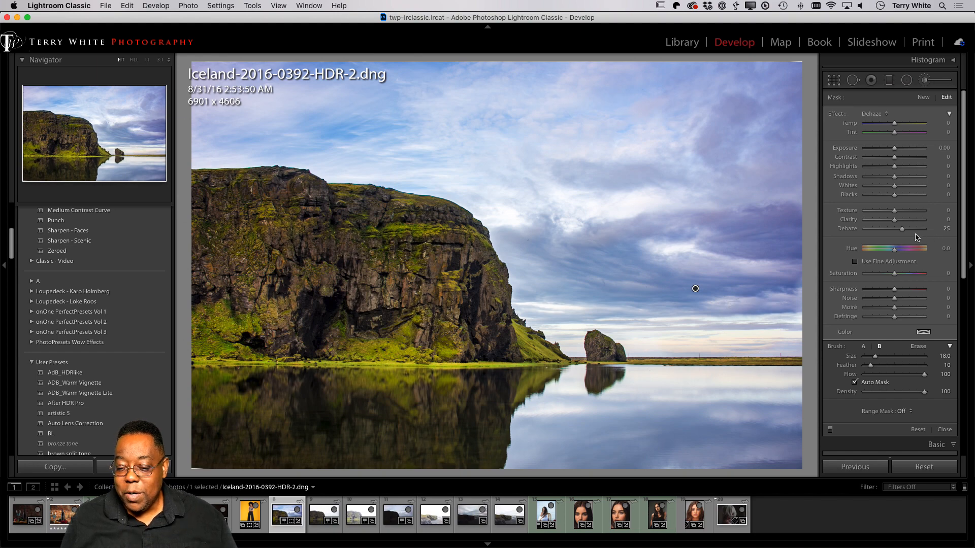
left_click_drag(912, 232, 900, 232)
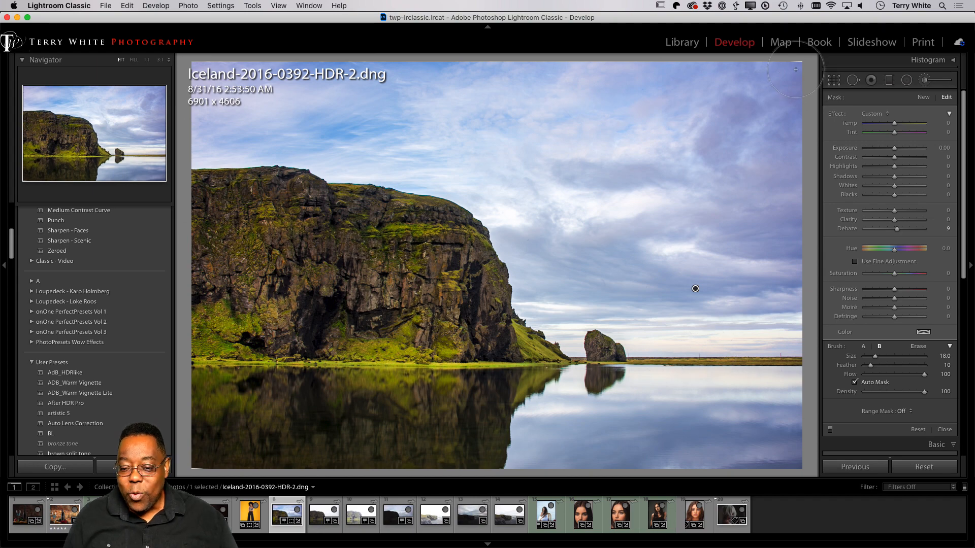
key("alt")
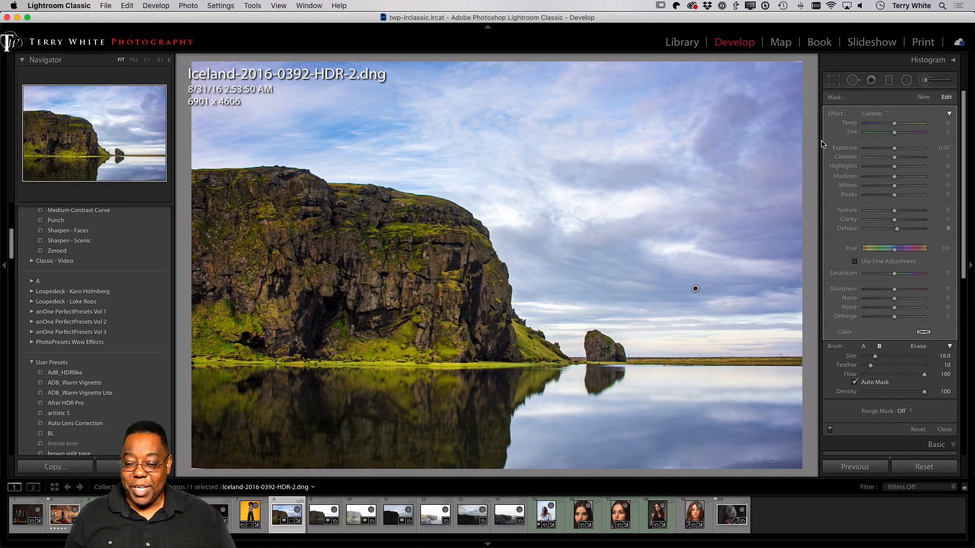
Step: Crop the HDR photo slightly tighter from its upper edge, to about 6809 x 4544 pixels, and apply the crop
left_click(853, 81)
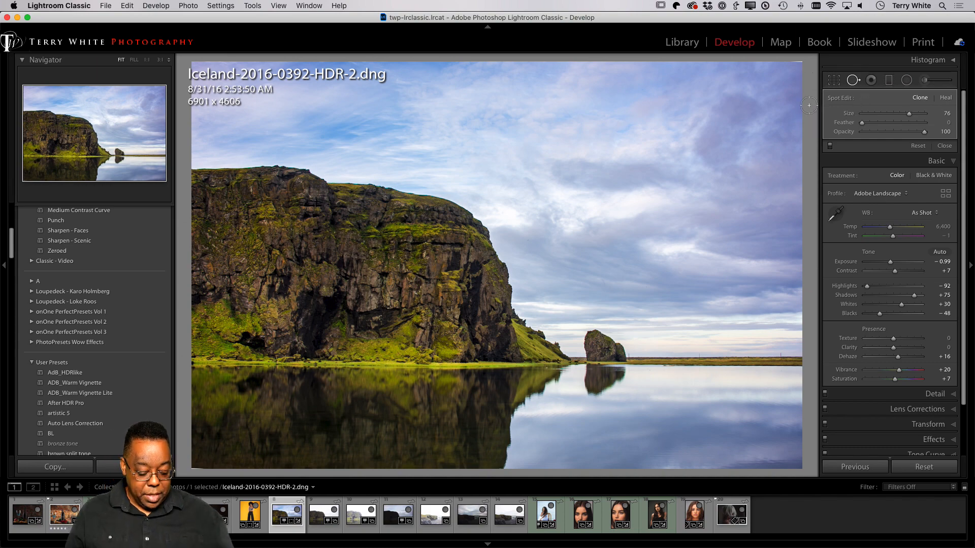
key("r")
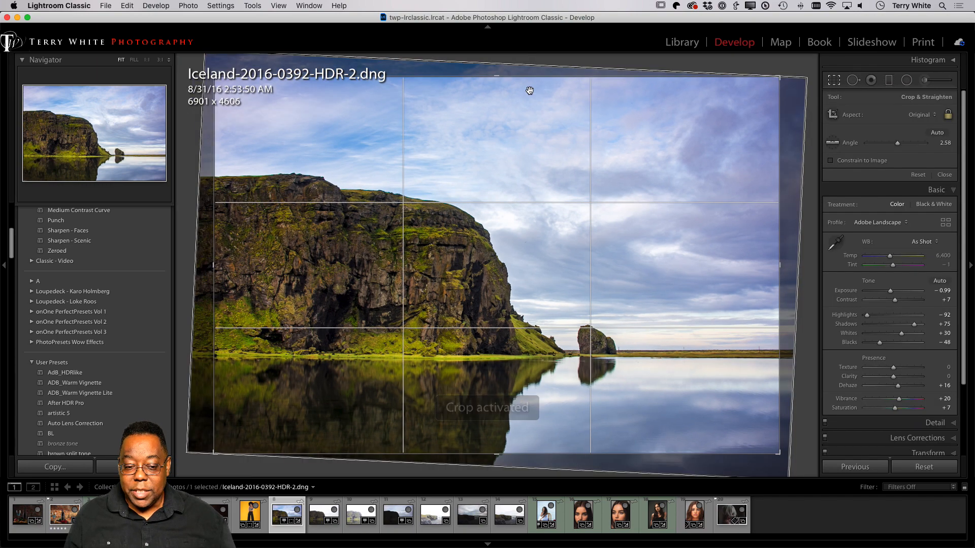
left_click_drag(496, 76, 496, 80)
key("d")
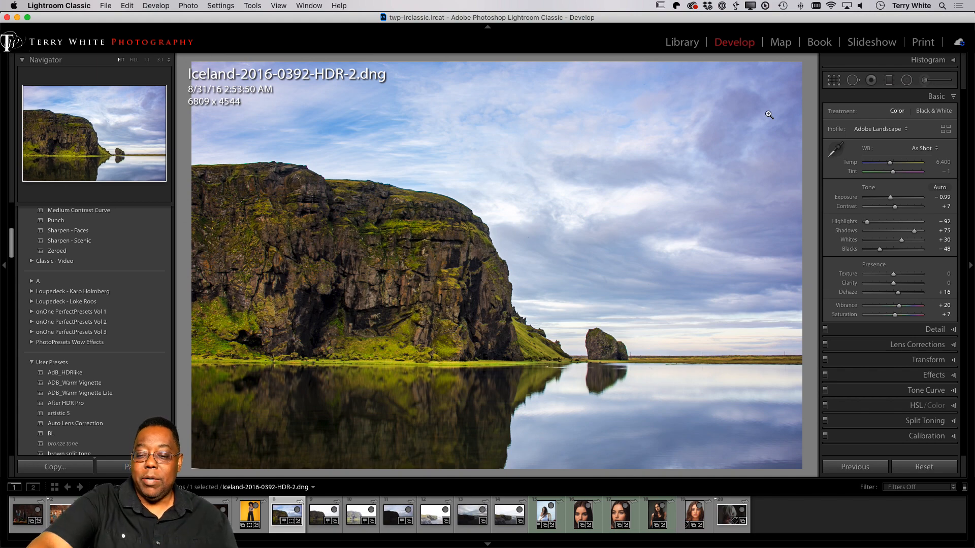
key("backslash")
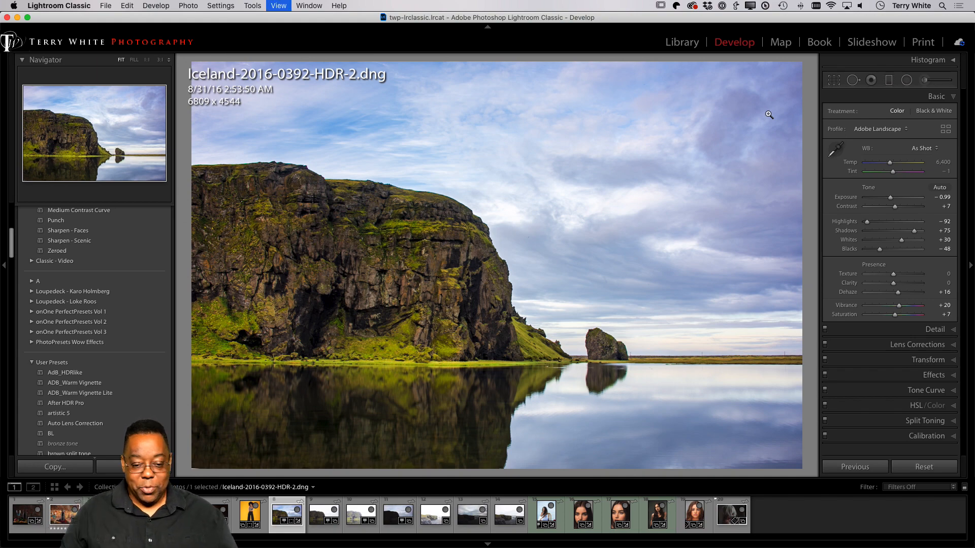
Step: Return to the Library grid, compare the two wine bottle photos, and open ProductPhotographyMC-029 in the Develop module
key("g")
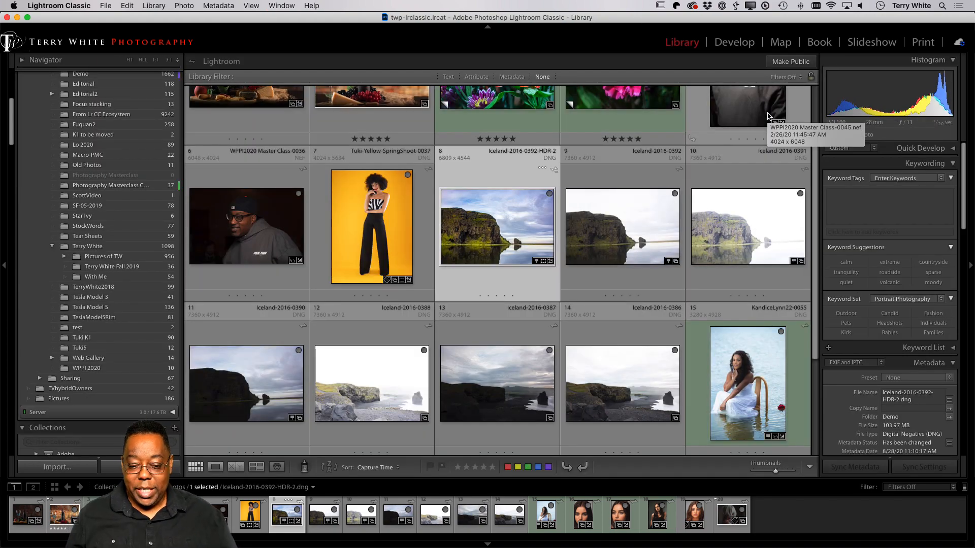
left_click(647, 209)
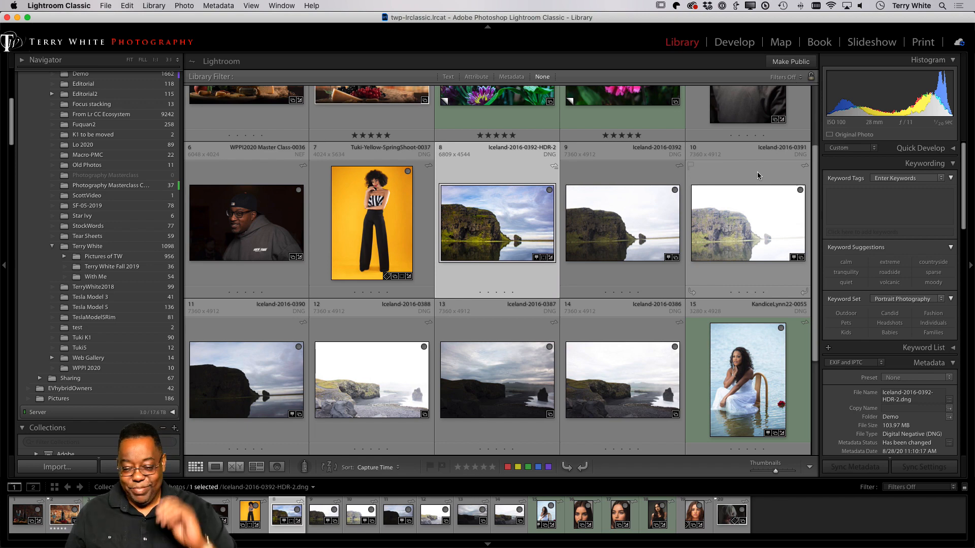
scroll(641, 205, "down", 3)
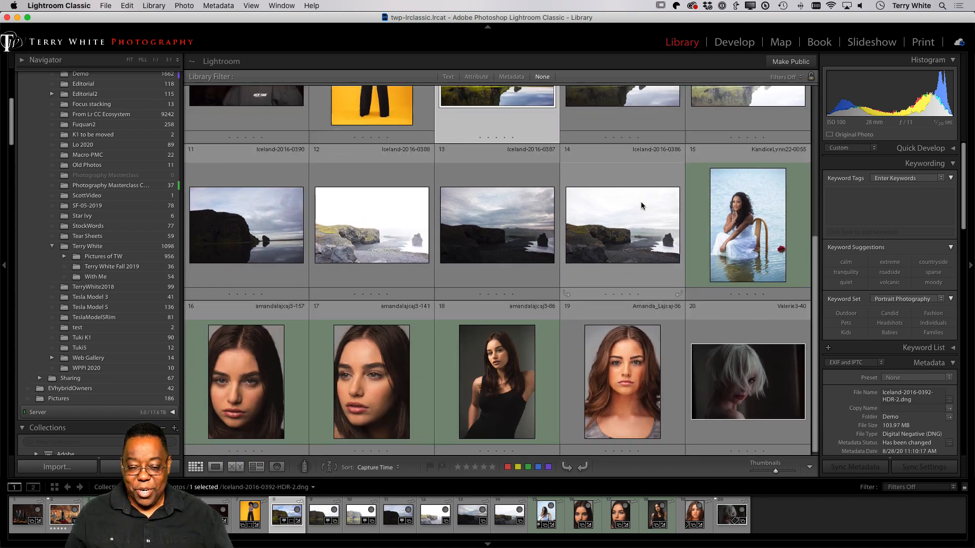
scroll(640, 205, "up", 5)
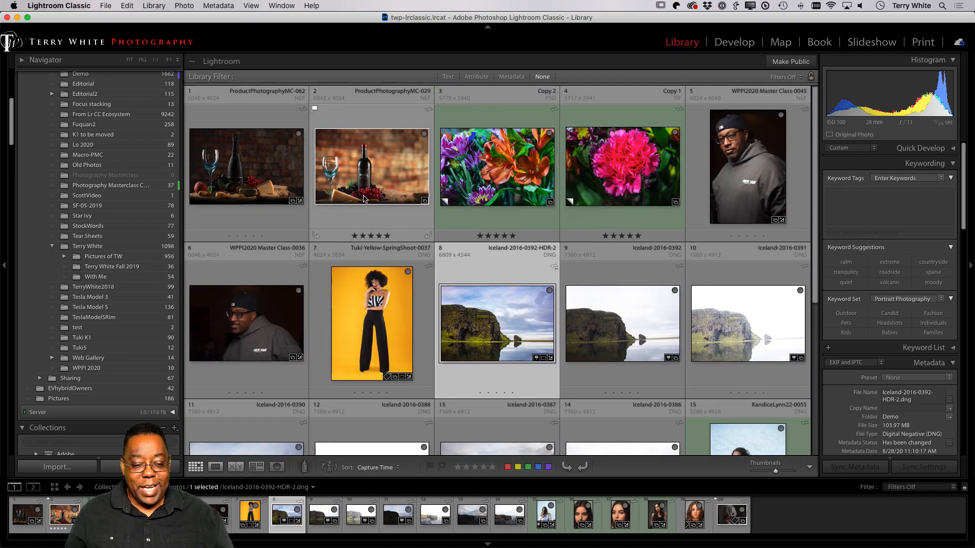
double_click(359, 176)
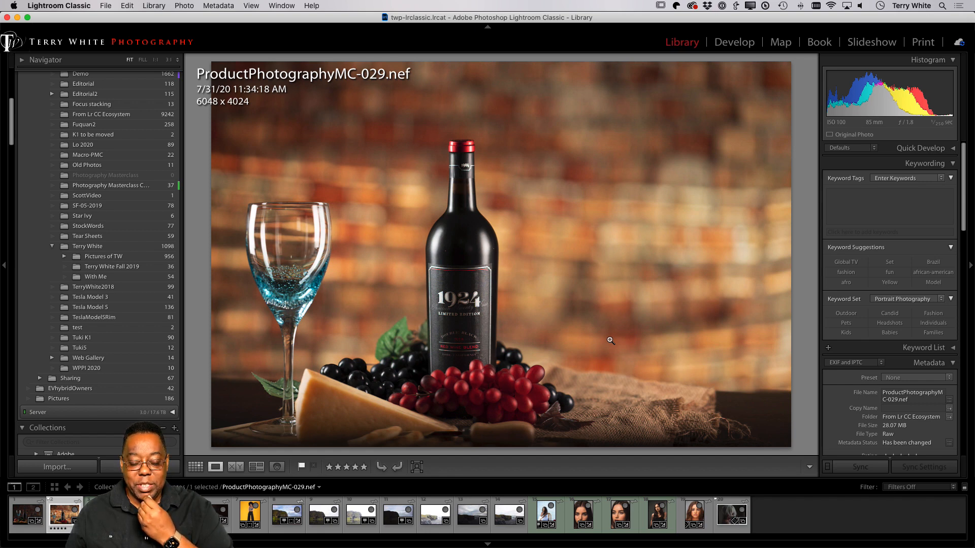
key("Left")
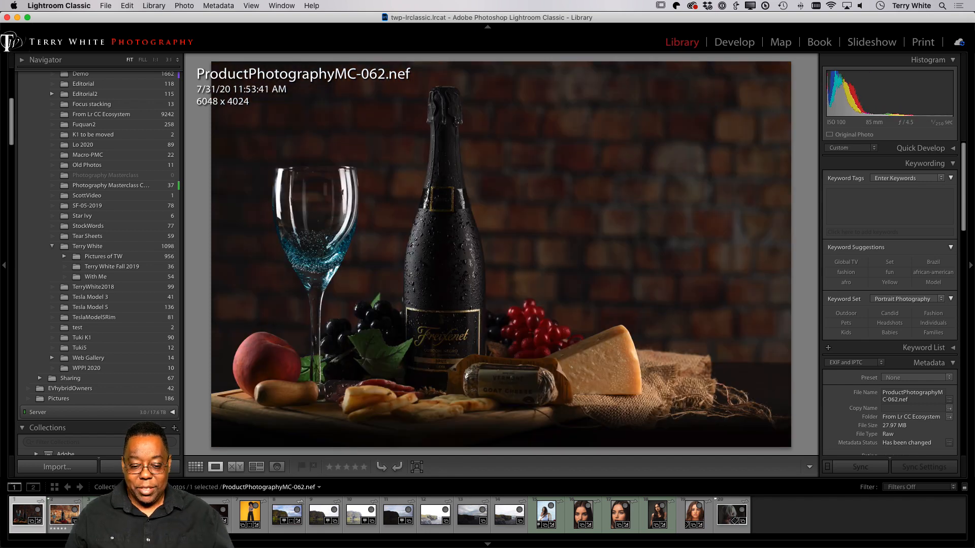
key("Right")
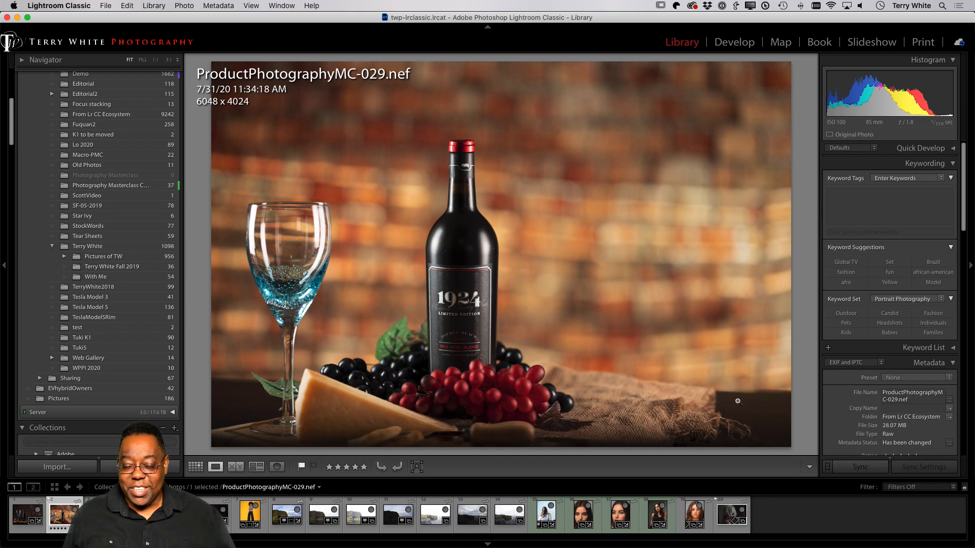
left_click(734, 43)
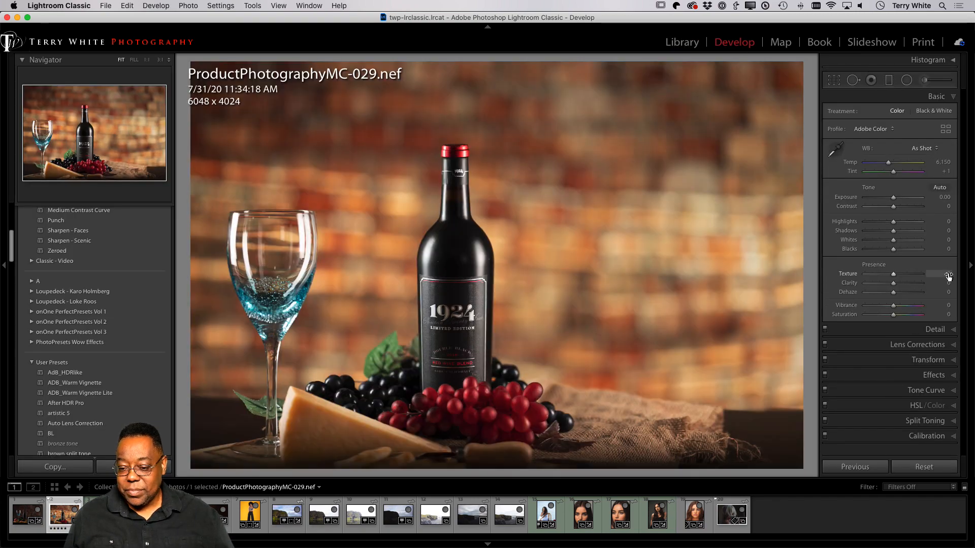
Step: Set the wine bottle photo's white balance to Flash and its profile to Adobe Vivid
left_click(925, 148)
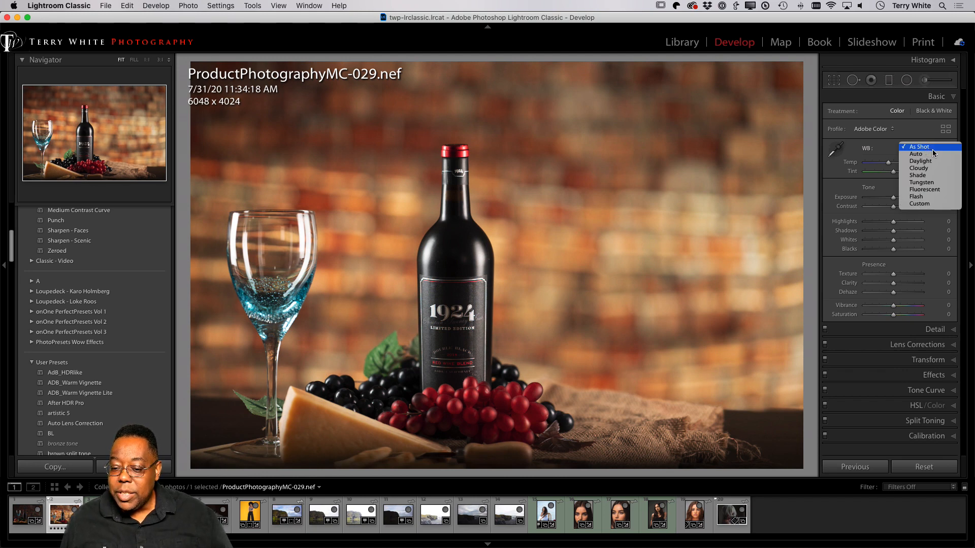
left_click(937, 197)
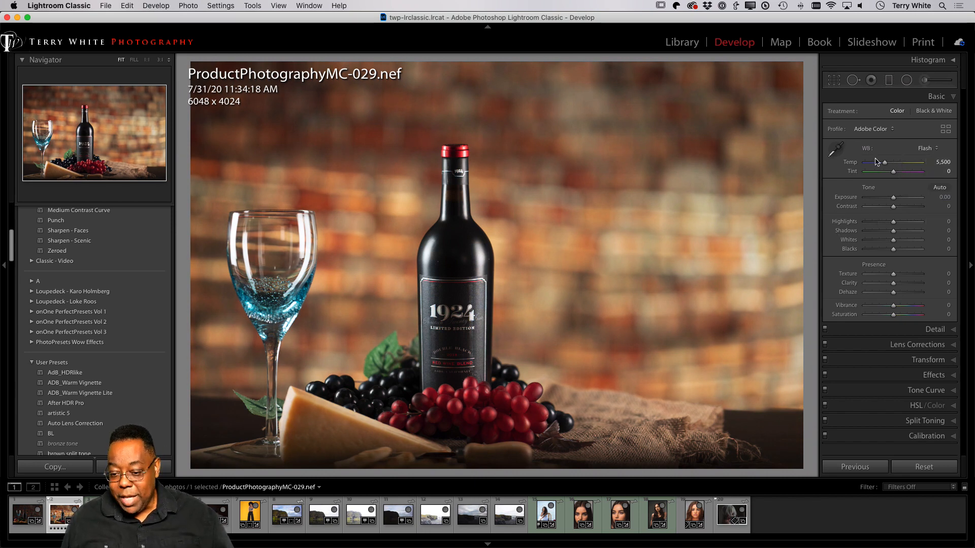
left_click(874, 129)
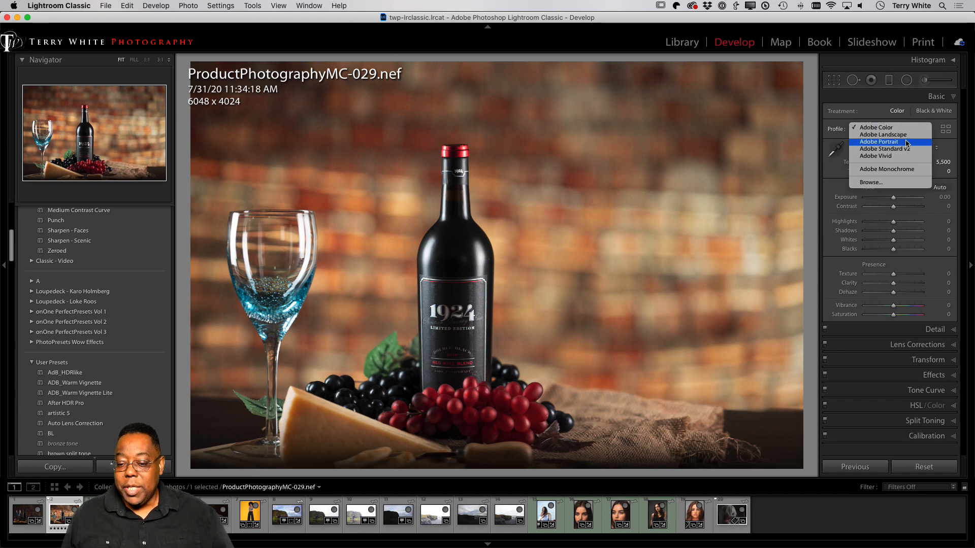
left_click(906, 155)
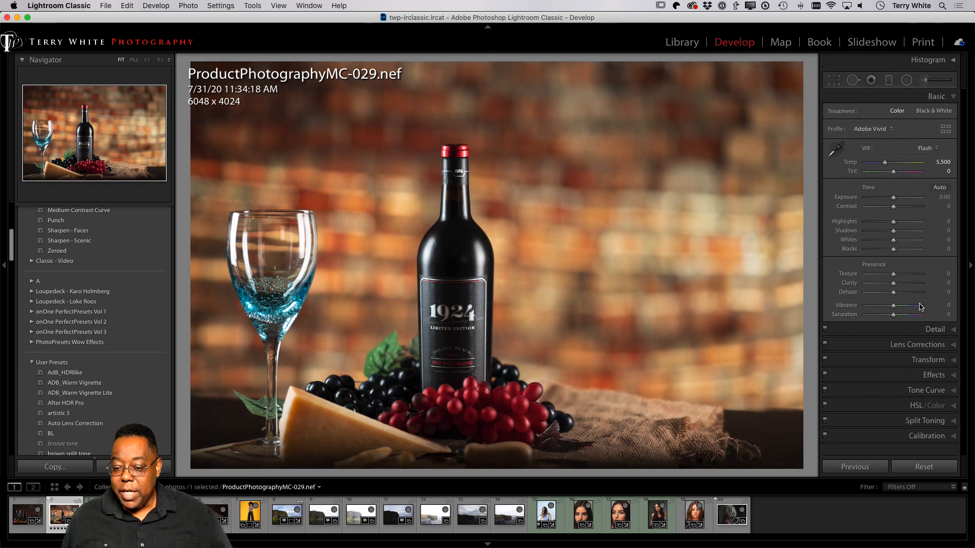
Step: Apply Auto tone to the wine bottle photo, and set Texture to +24 and Shadows to +80
left_click(937, 188)
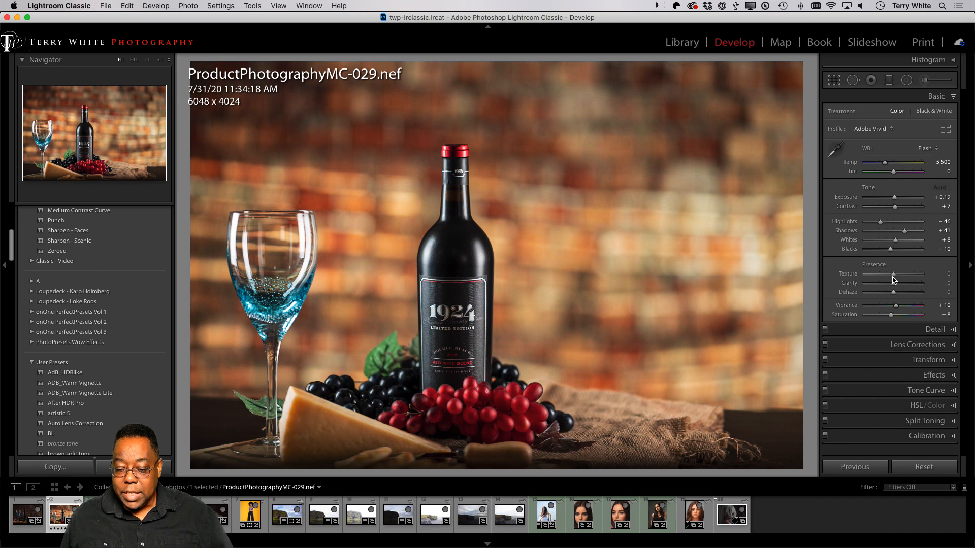
left_click_drag(895, 277, 901, 275)
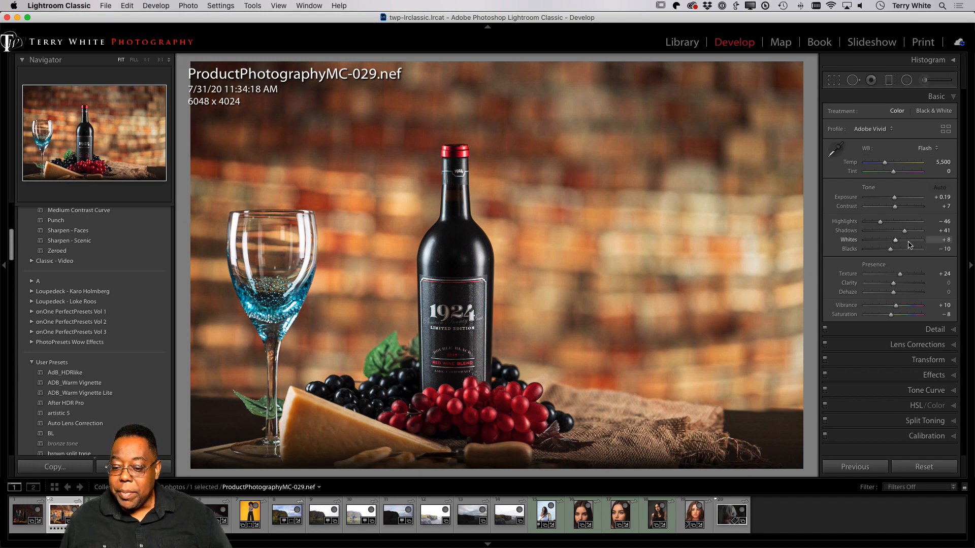
left_click_drag(907, 233, 920, 233)
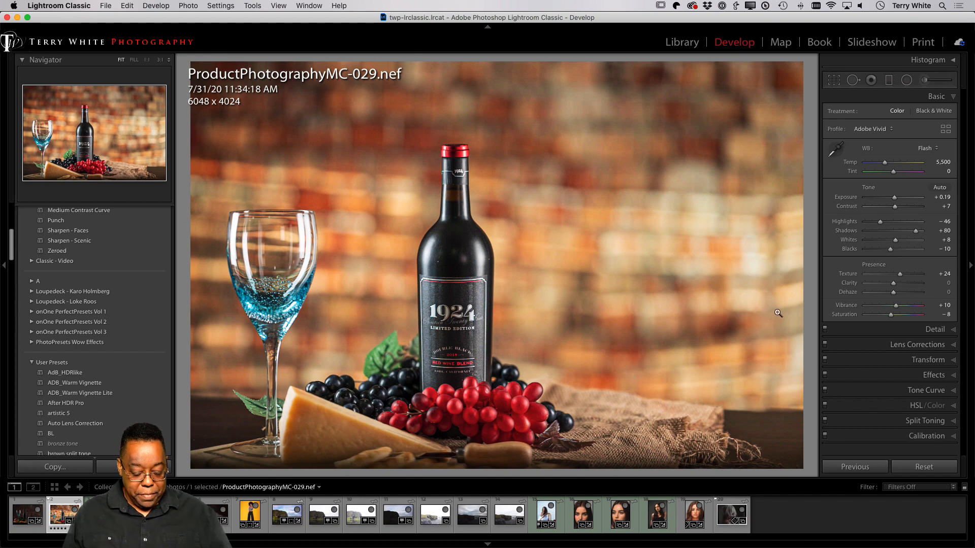
Step: Return to the Library grid and open ProductPhotographyMC-029 for editing in Adobe Photoshop 2020
key("g")
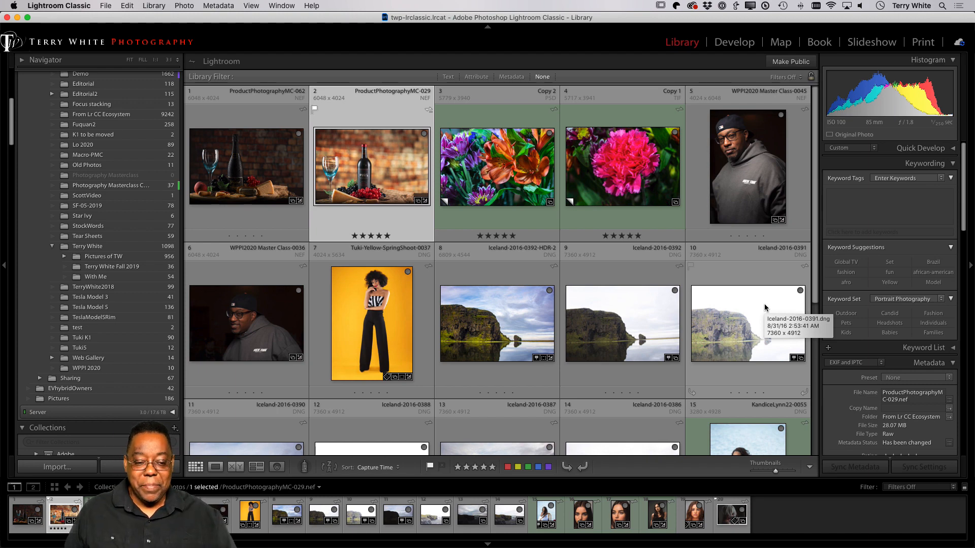
right_click(374, 184)
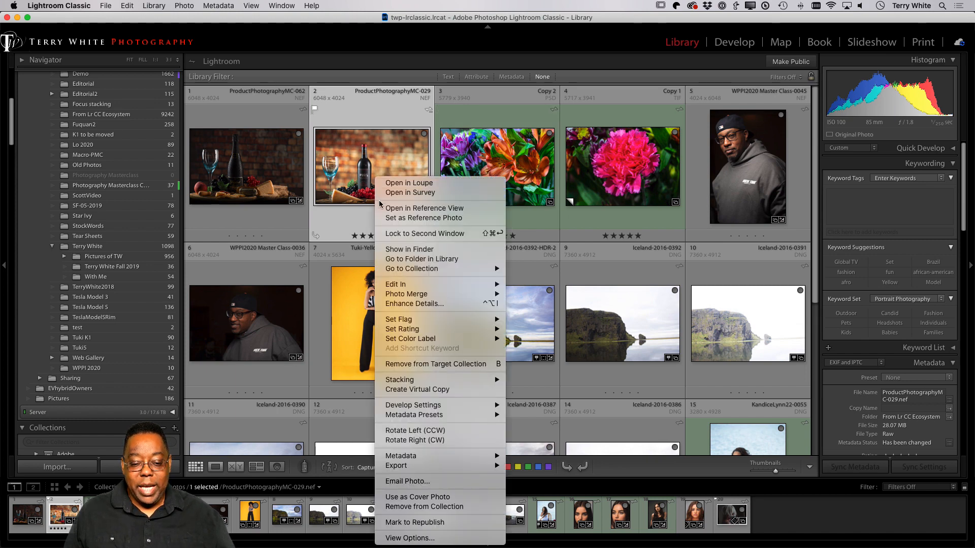
mouse_move(437, 288)
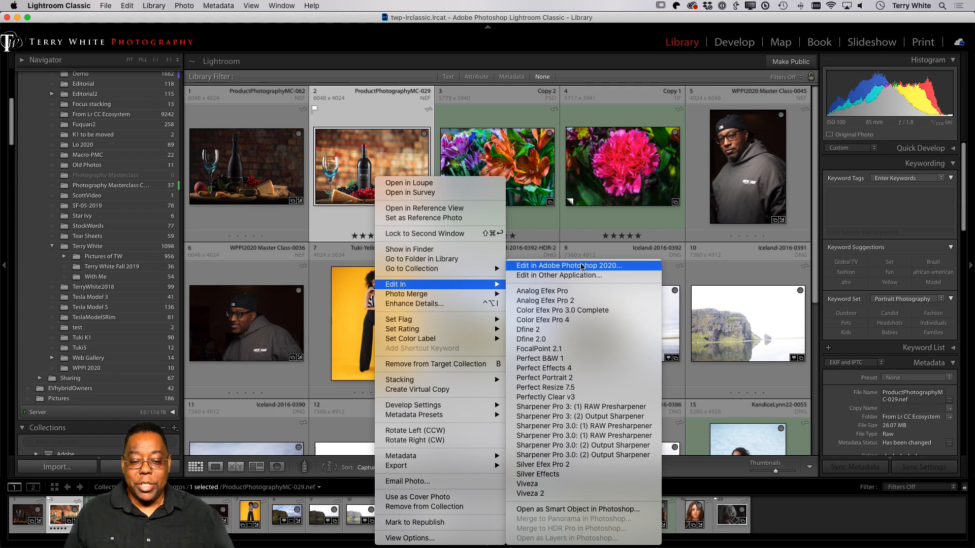
left_click(417, 111)
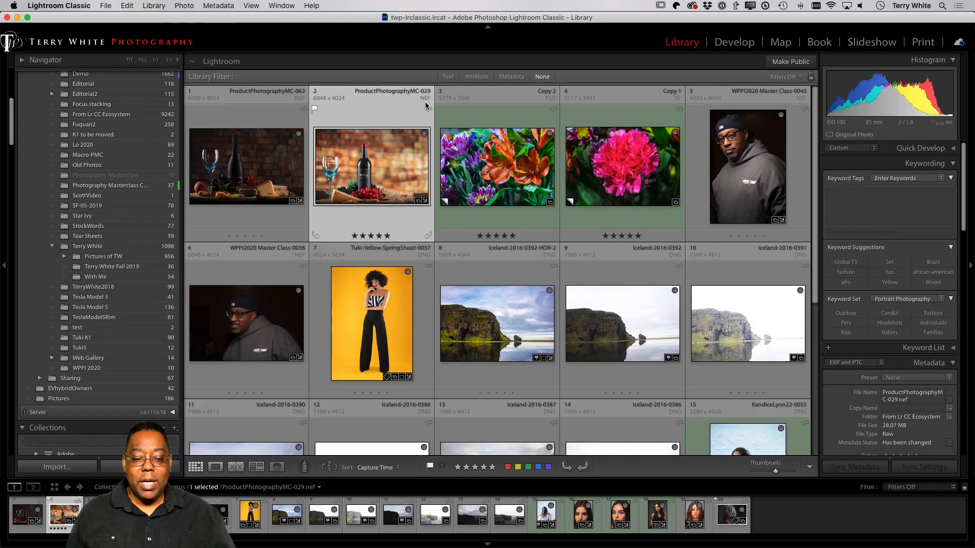
right_click(385, 153)
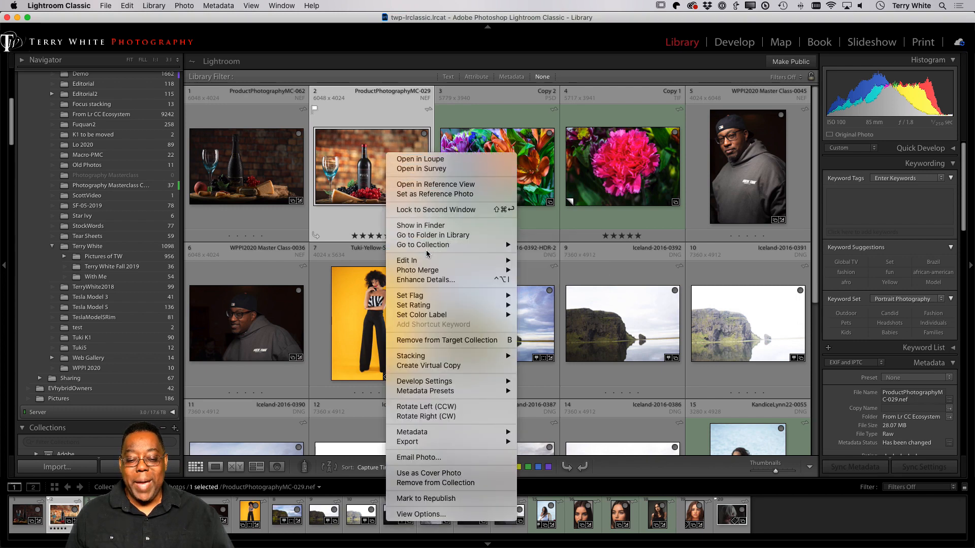
mouse_move(431, 262)
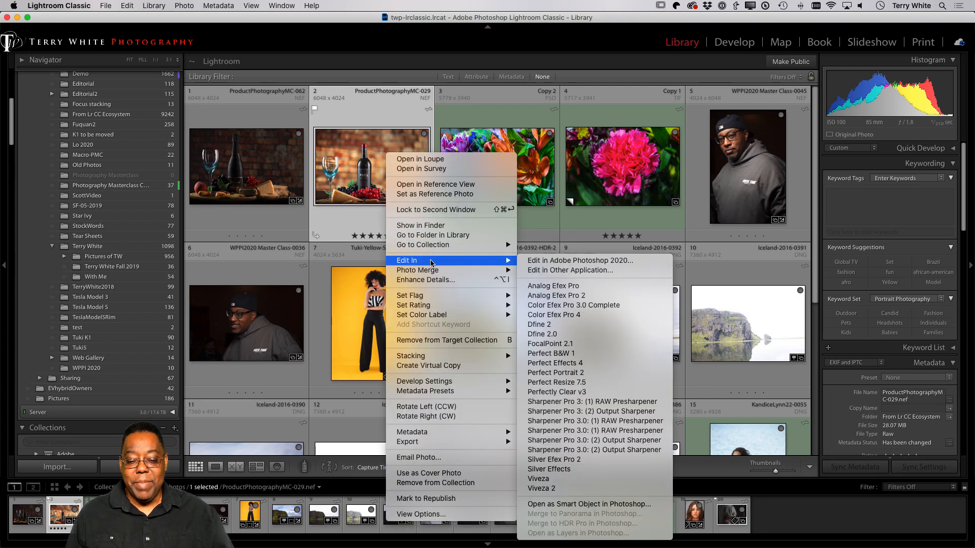
left_click(576, 261)
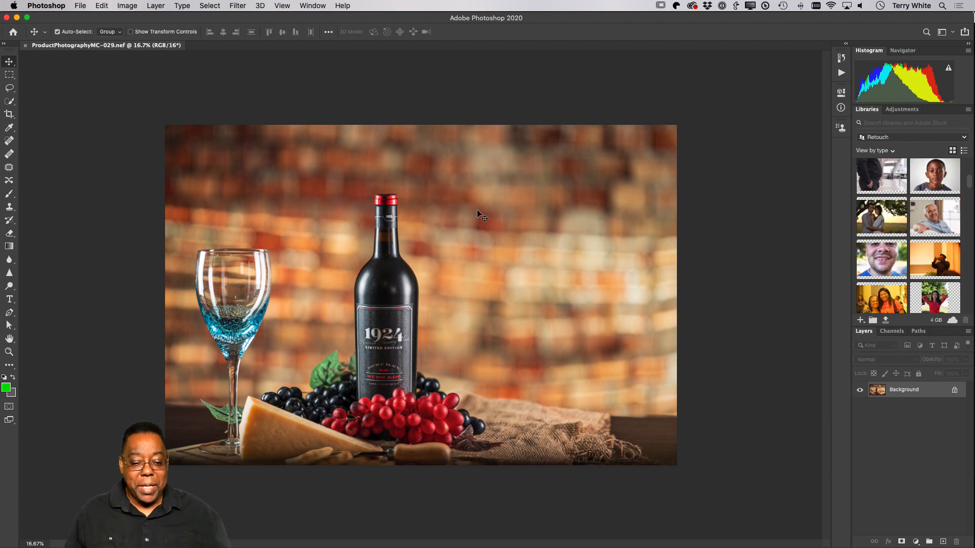
Step: Select the entire wine glass, from rim to base, using the Object Selection tool in Rectangle mode
key("super")
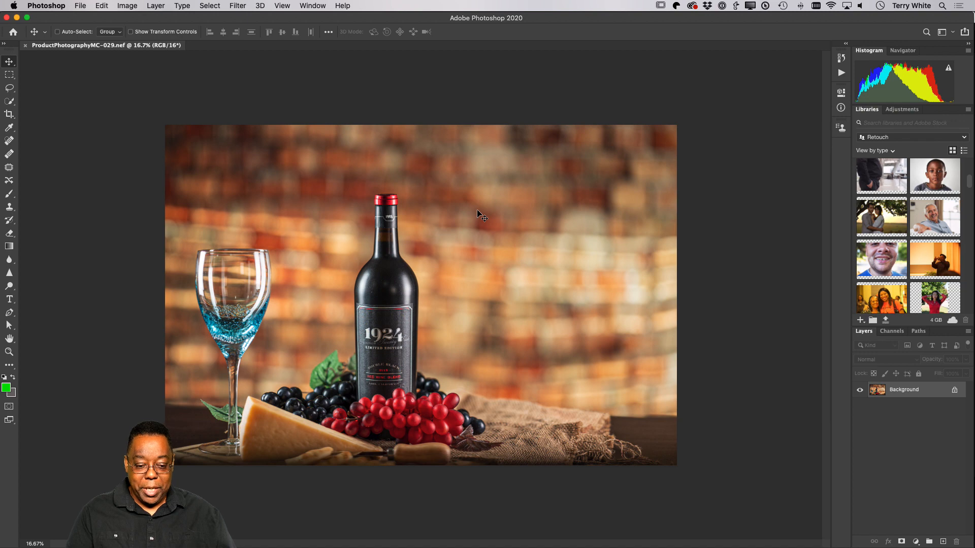
key("super+equal")
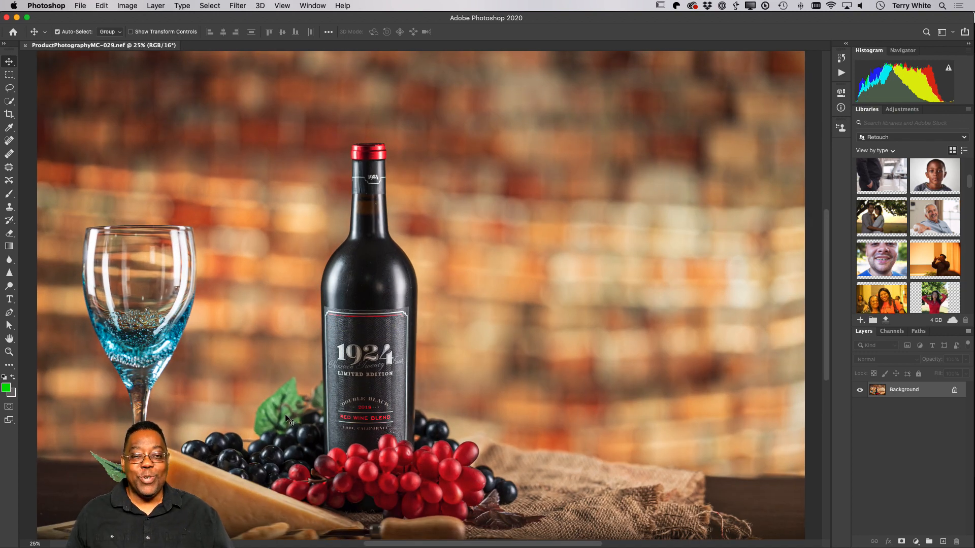
left_click_drag(281, 352, 357, 349)
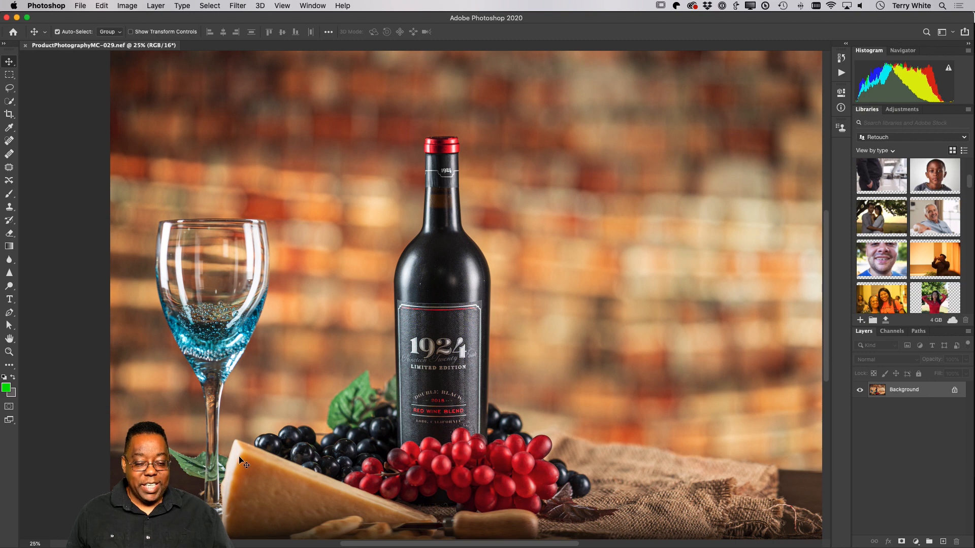
mouse_move(334, 547)
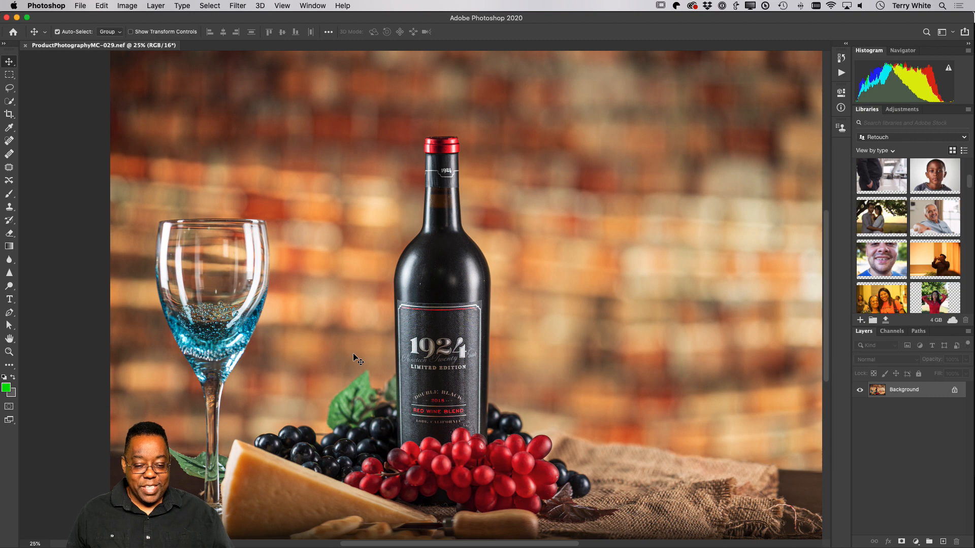
left_click_drag(346, 374, 397, 342)
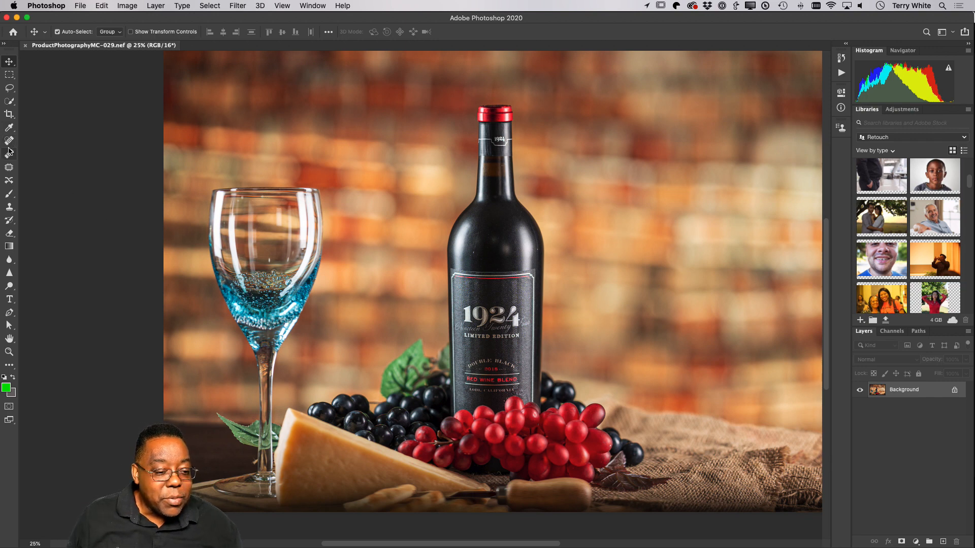
left_click(10, 104)
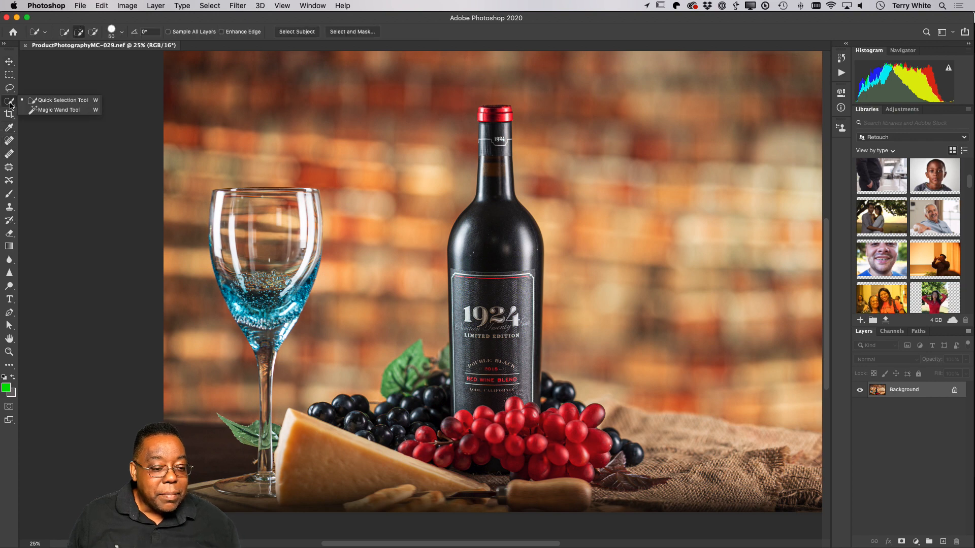
left_click(10, 105)
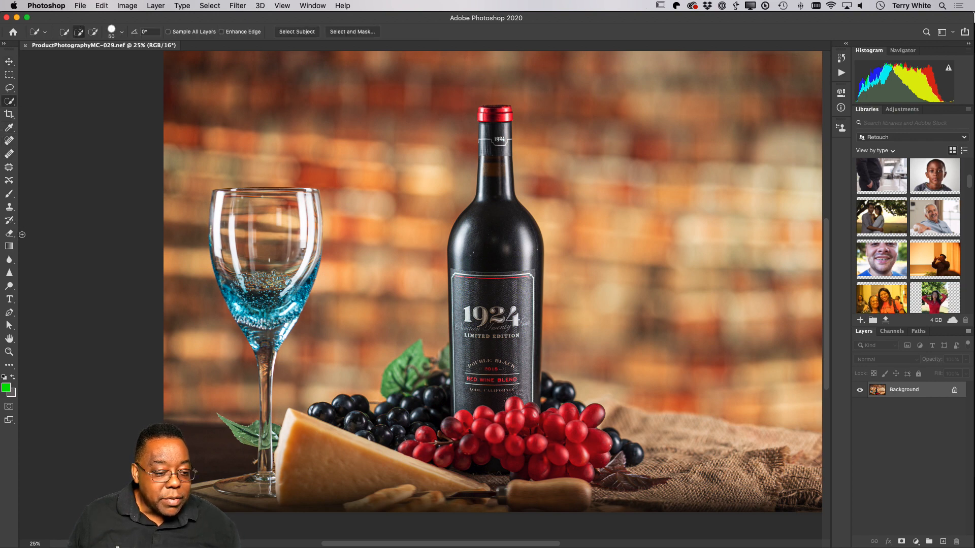
left_click(10, 367)
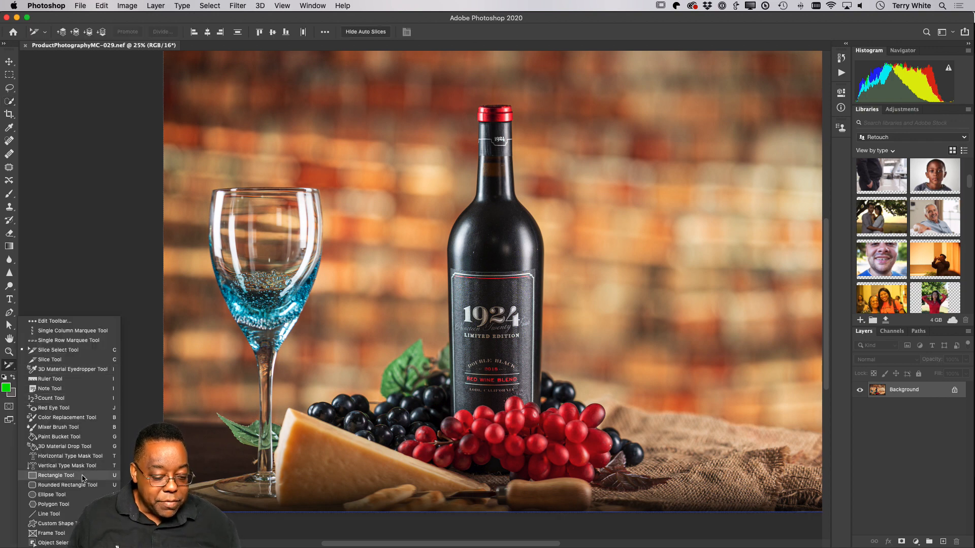
left_click(53, 544)
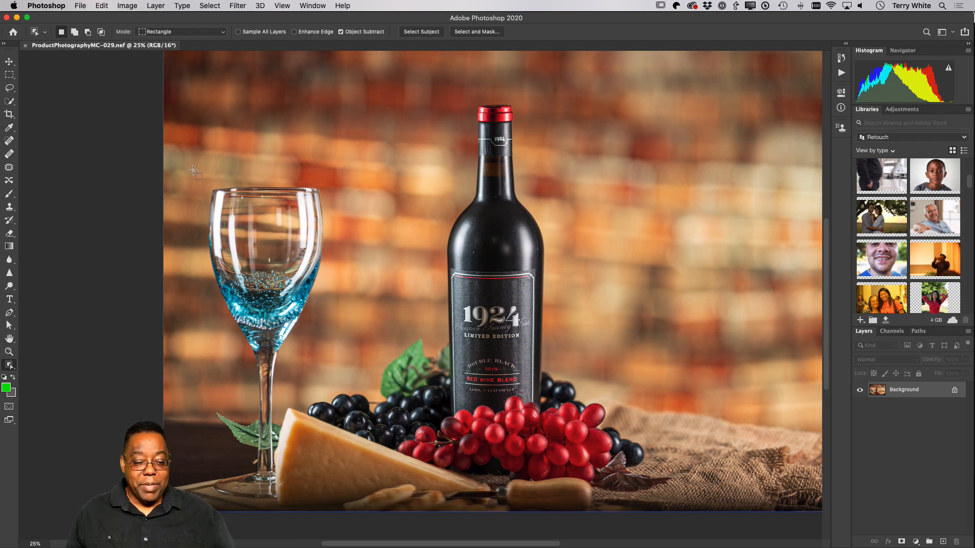
left_click_drag(193, 168, 323, 499)
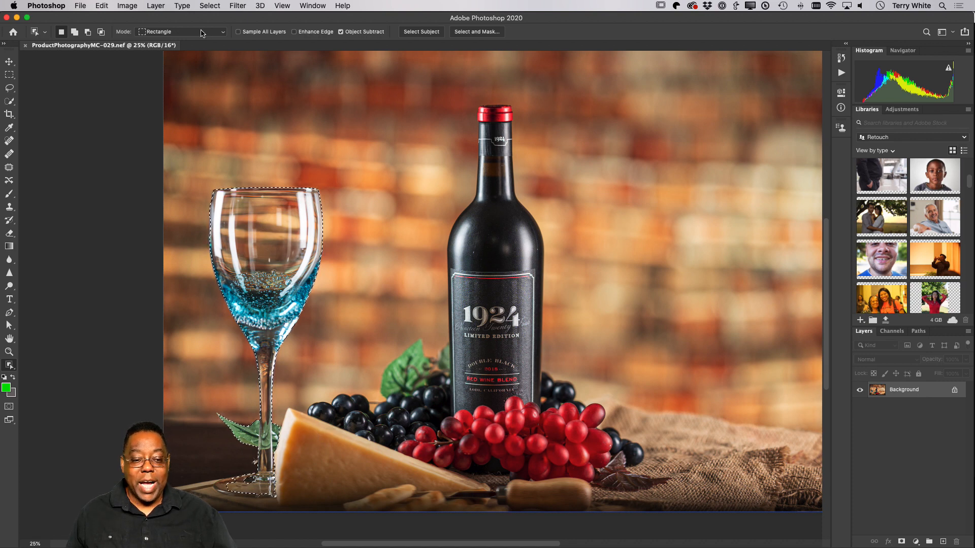
Step: Copy the selected wine glass to a new layer and check the cutout by briefly hiding the Background layer
left_click(155, 5)
mouse_move(161, 18)
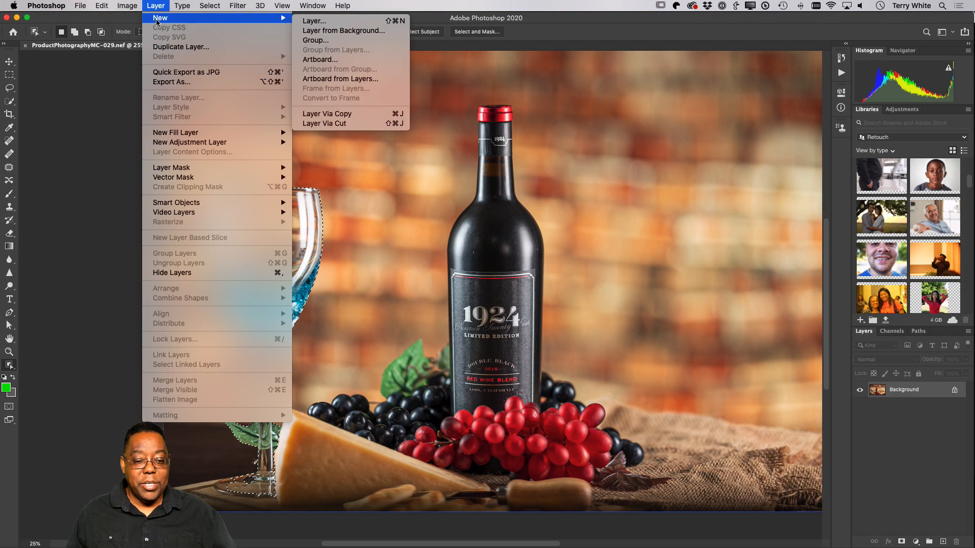
left_click(337, 119)
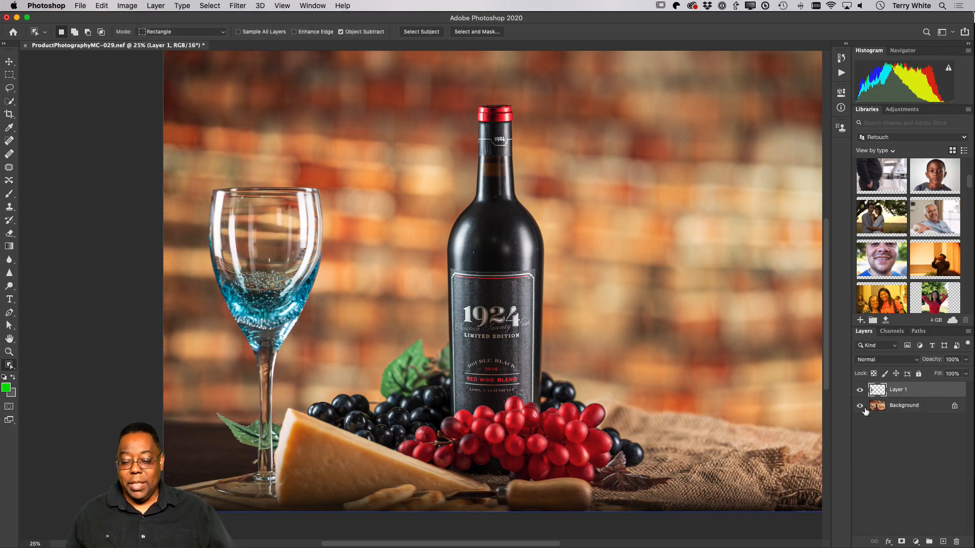
left_click(860, 406)
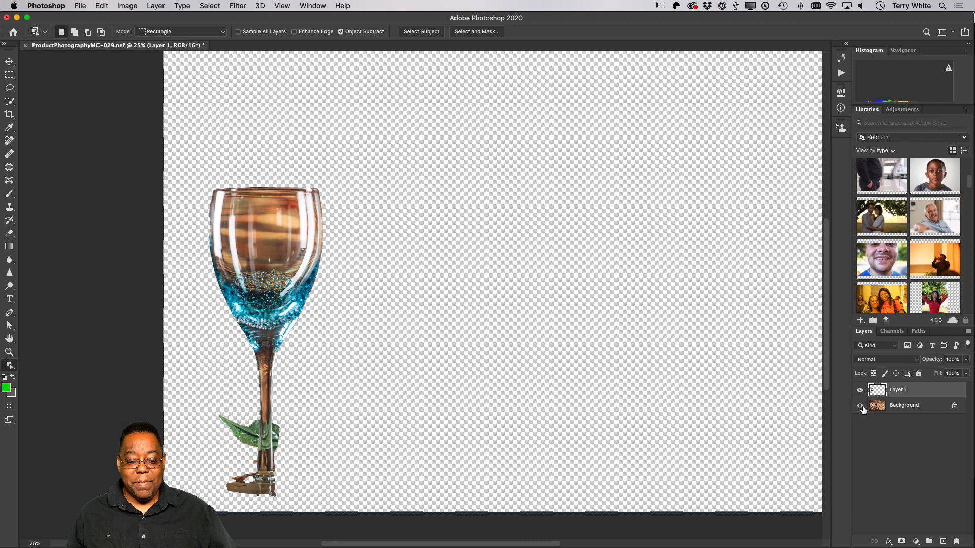
left_click(860, 406)
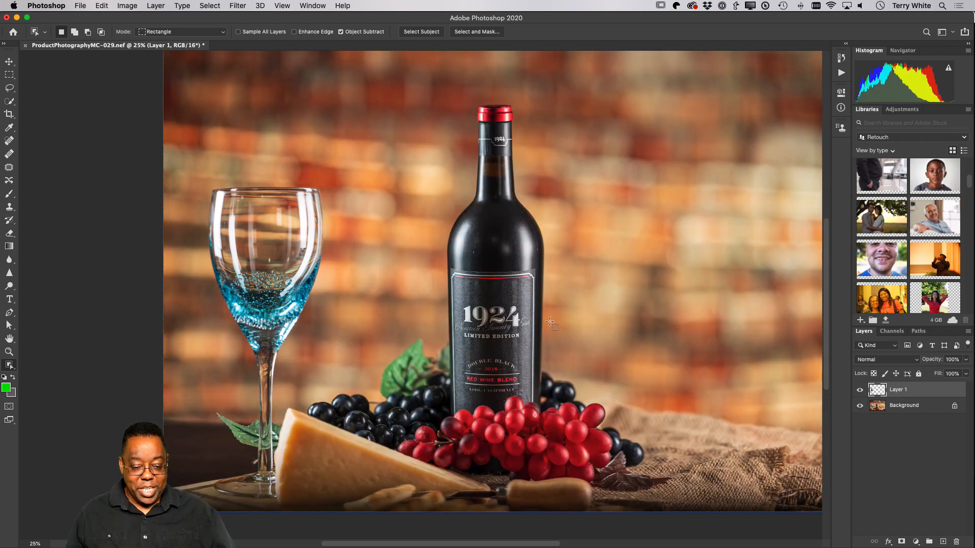
Step: Move the copied glass between the original glass and the bottle, slightly lower than the original
left_click(9, 61)
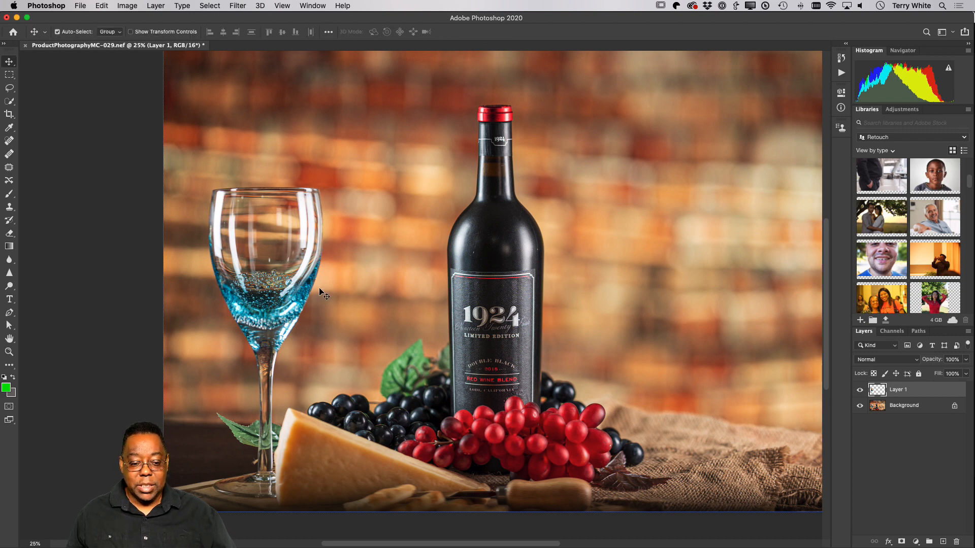
left_click_drag(275, 277, 371, 263)
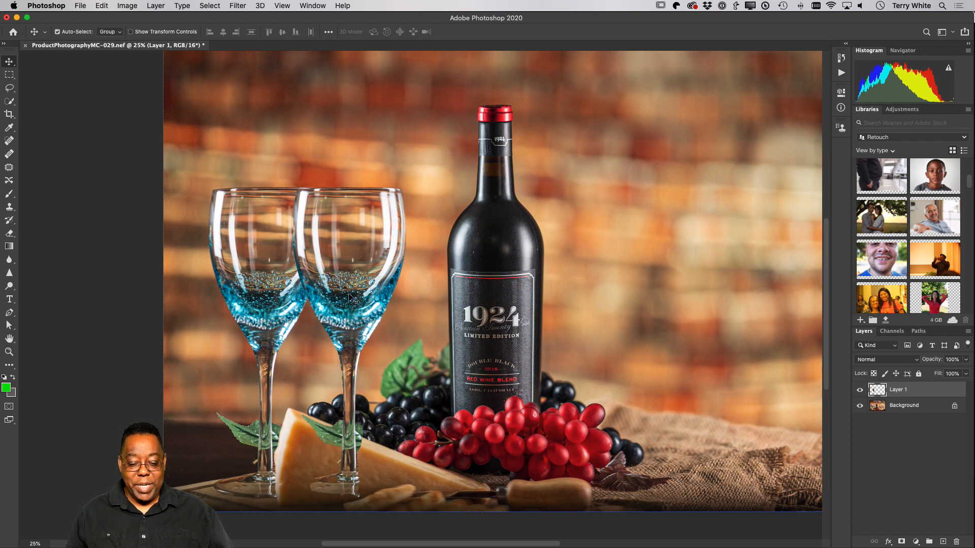
left_click_drag(348, 291, 348, 294)
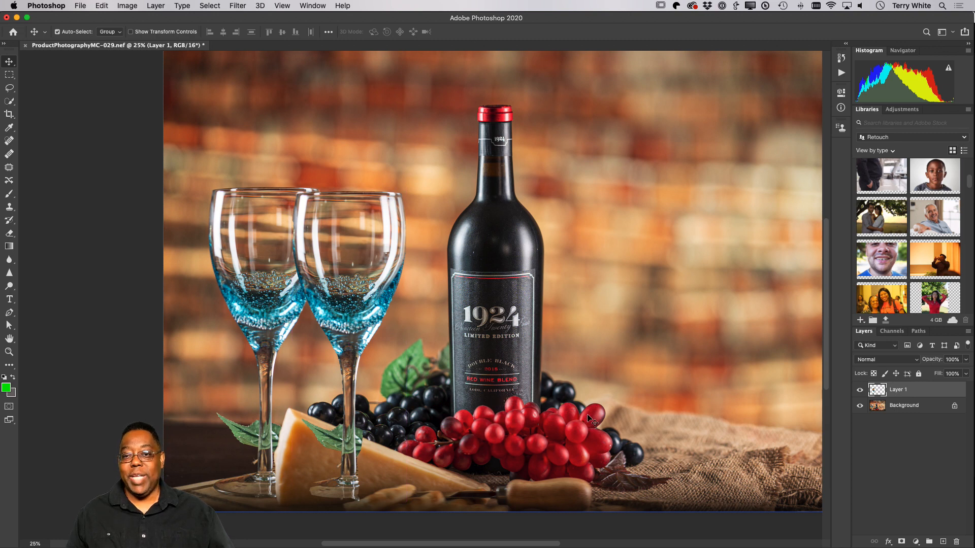
Step: Add a layer mask to the copied glass and paint out its base and lower stem over the cheese with a 200 px black brush
left_click(901, 541)
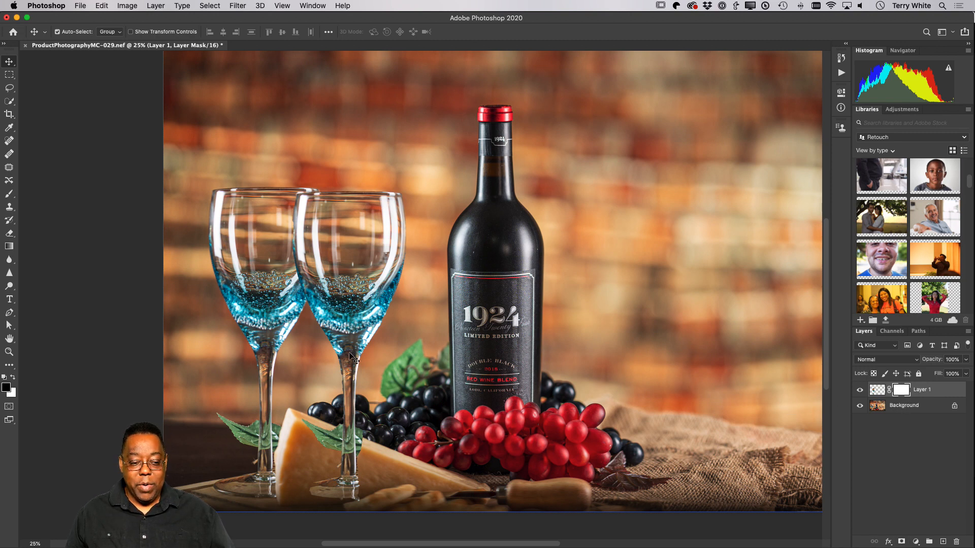
key("b")
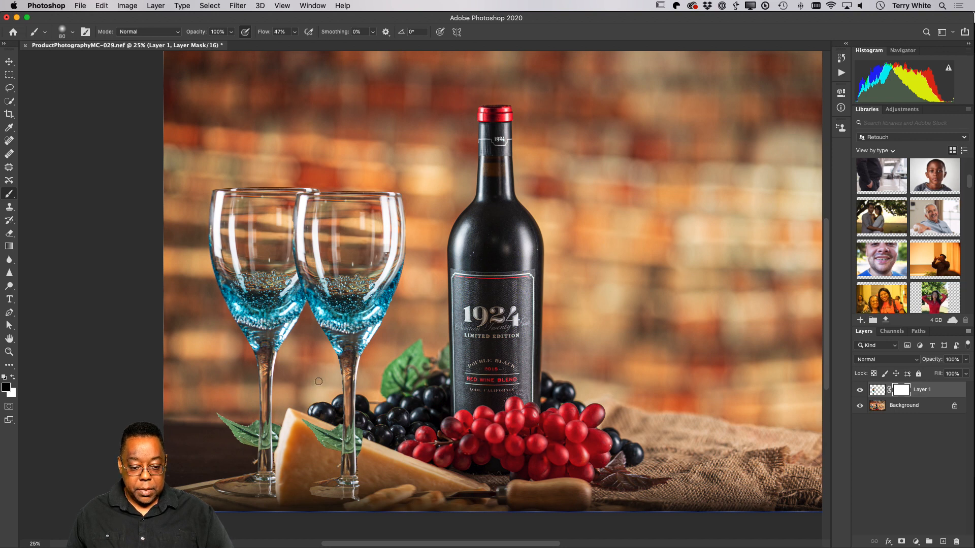
key("bracketright")
key("bracketright")
key("bracketright")
key("bracketright")
key("bracketright")
key("bracketright")
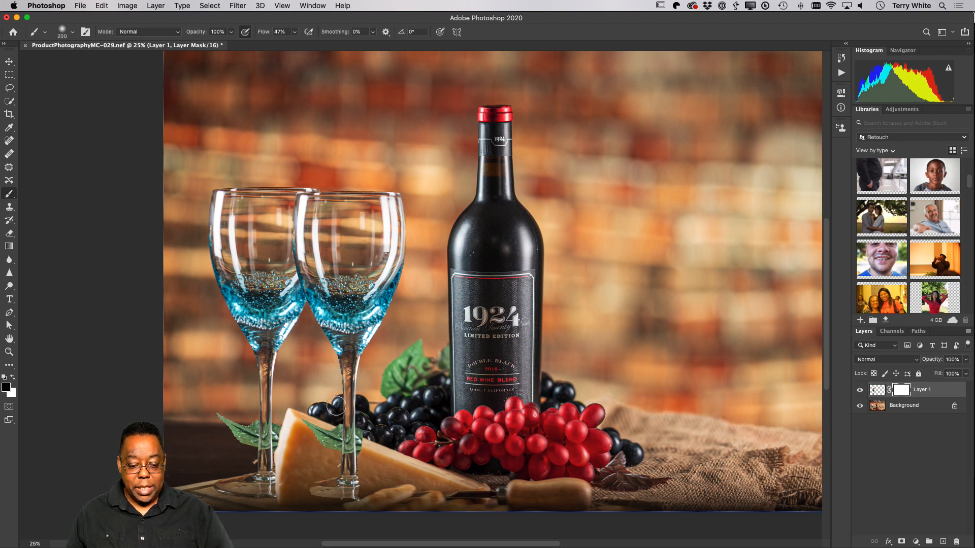
mouse_move(360, 490)
left_mouse_down()
mouse_move(325, 489)
mouse_move(377, 483)
mouse_move(304, 472)
mouse_move(352, 476)
mouse_move(307, 491)
mouse_move(355, 470)
mouse_move(322, 436)
mouse_move(352, 456)
mouse_move(340, 459)
mouse_move(311, 427)
mouse_move(370, 450)
mouse_move(300, 426)
mouse_move(353, 430)
mouse_move(345, 424)
mouse_move(385, 446)
mouse_move(382, 402)
mouse_move(362, 372)
left_mouse_up()
Step: Mask out the leftover leaf pieces on both sides of the copied glass's stem using a 60 px brush
key("z")
key("space")
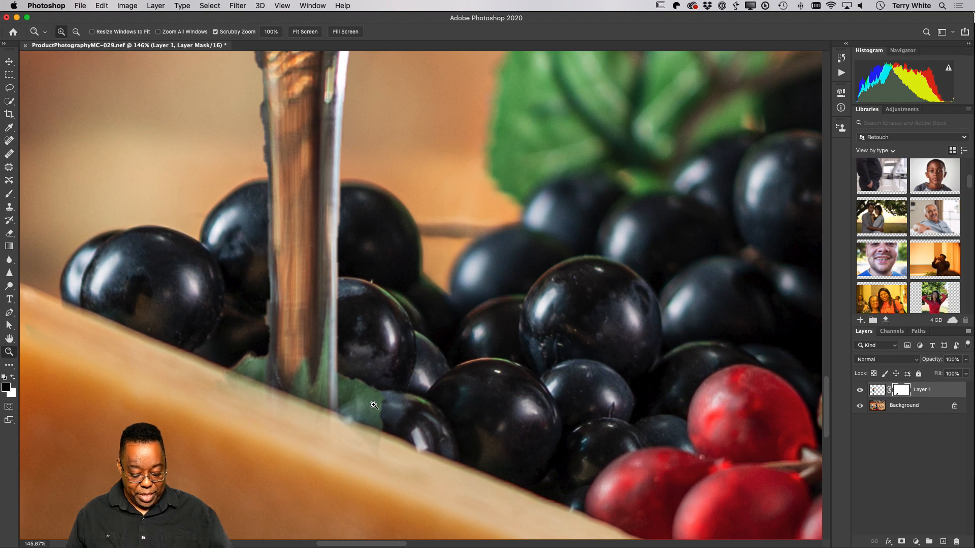
key("b")
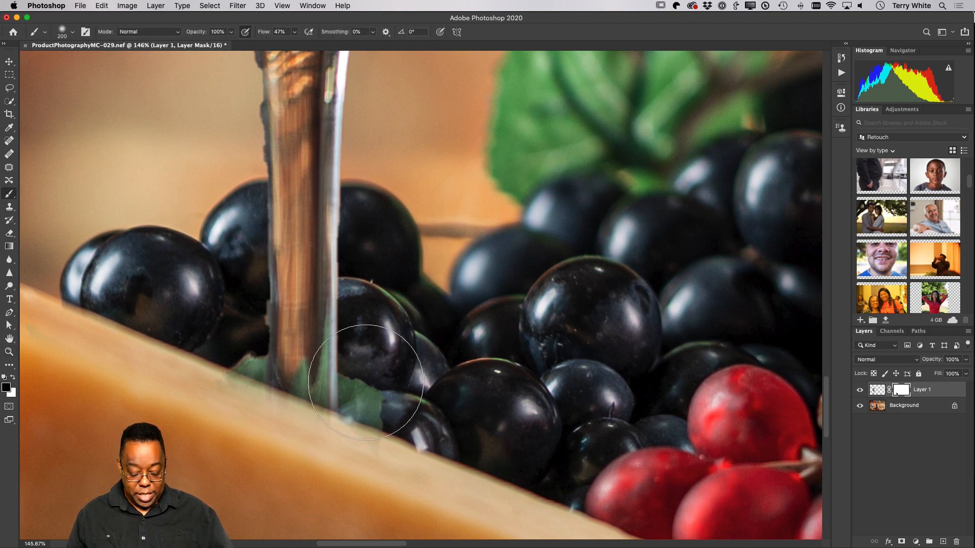
key("bracketleft")
key("bracketleft")
key("bracketleft")
key("bracketleft")
key("bracketleft")
key("bracketleft")
key("bracketleft")
key("bracketleft")
key("bracketleft")
key("bracketleft")
key("bracketleft")
key("bracketleft")
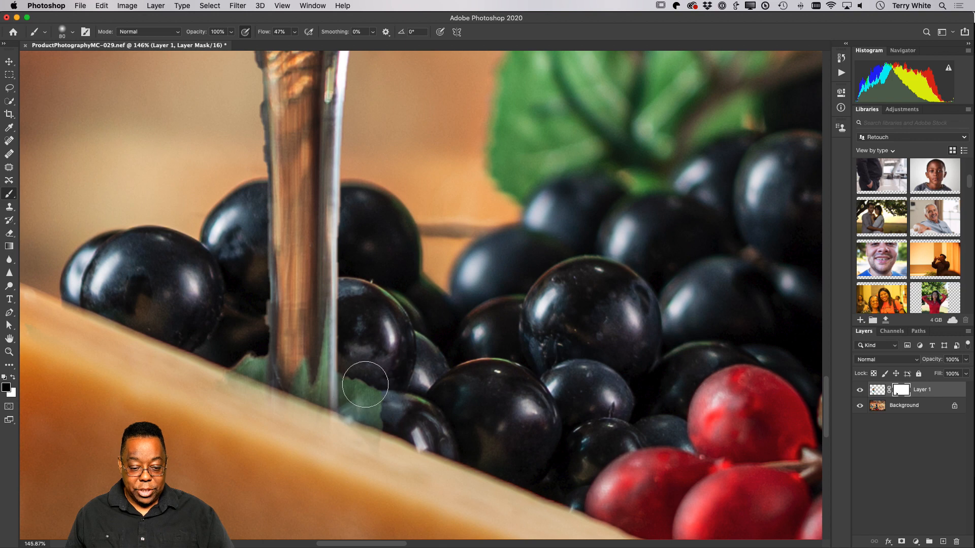
key("bracketleft")
key("bracketleft")
mouse_move(370, 405)
left_mouse_down()
mouse_move(368, 424)
mouse_move(356, 382)
mouse_move(357, 416)
left_mouse_up()
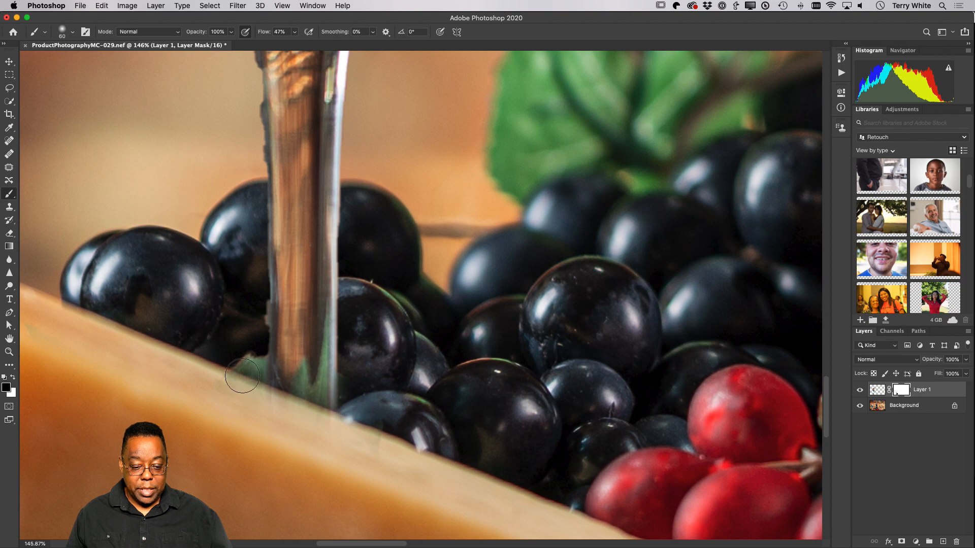
mouse_move(244, 375)
left_mouse_down()
mouse_move(240, 370)
mouse_move(250, 315)
left_mouse_up()
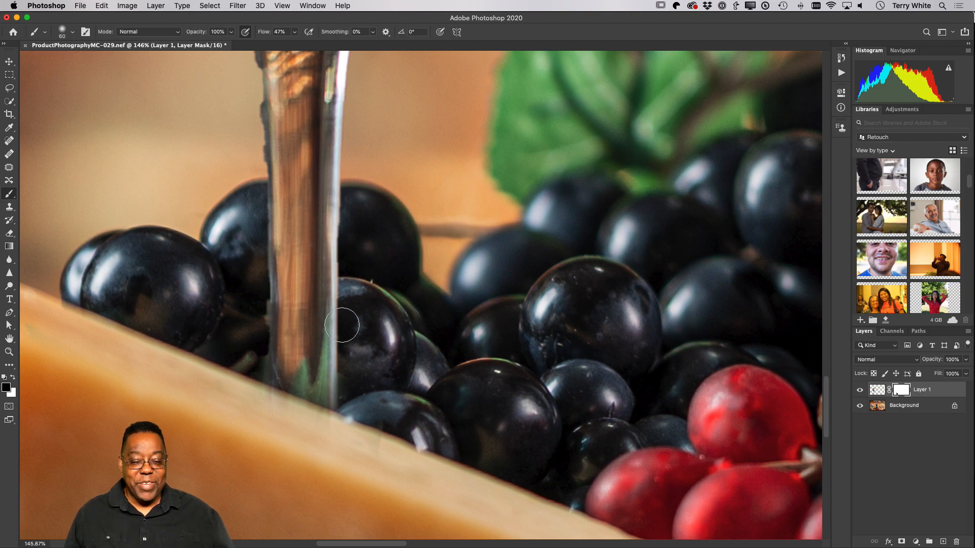
Step: Reduce the brush to 25 px and mask out the rough fringe along the edge of the copied glass's stem
scroll(388, 284, "up", 5)
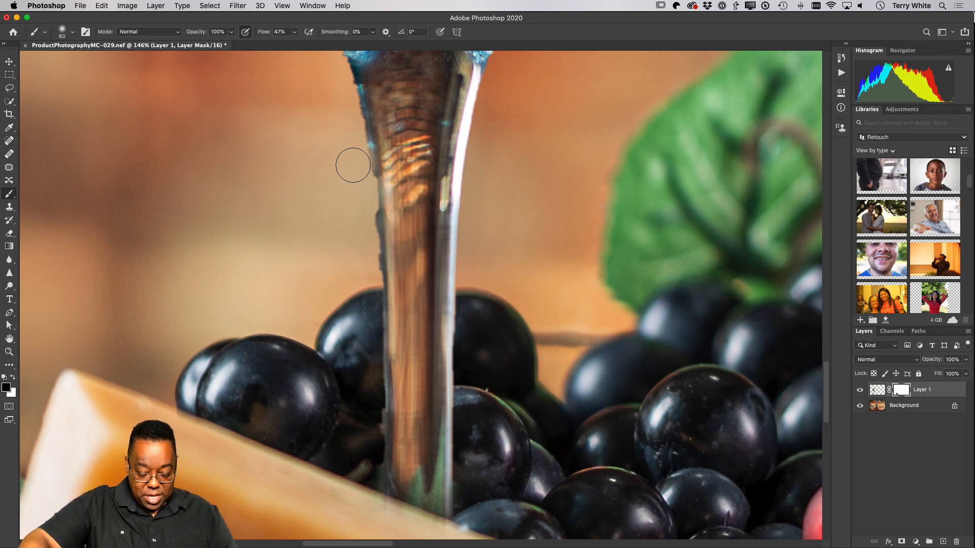
key("bracketleft")
key("bracketleft")
key("bracketleft")
key("bracketleft")
key("bracketleft")
key("bracketleft")
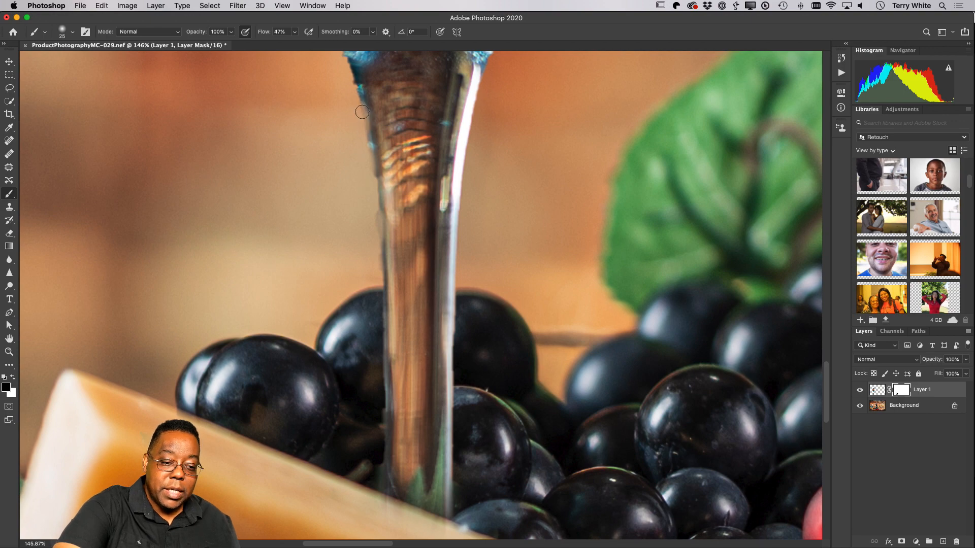
mouse_move(533, 236)
left_mouse_down()
mouse_move(539, 498)
mouse_move(516, 543)
mouse_move(480, 547)
mouse_move(586, 468)
mouse_move(551, 126)
left_mouse_up()
left_click_drag(548, 405, 523, 433)
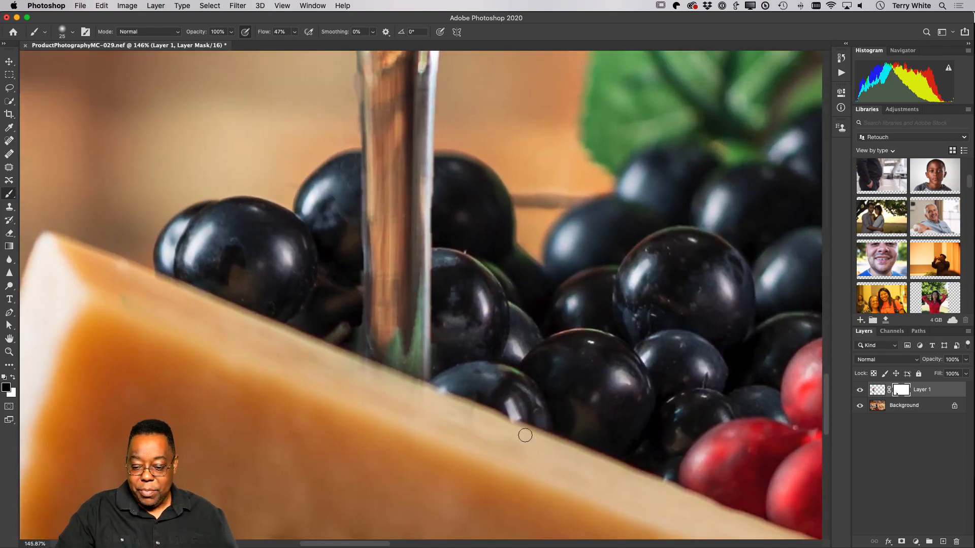
Step: Clone clean stem texture over the green leaf remnant in the copied glass's lower stem on Layer 1 with a 45 px Clone Stamp
left_click(881, 391)
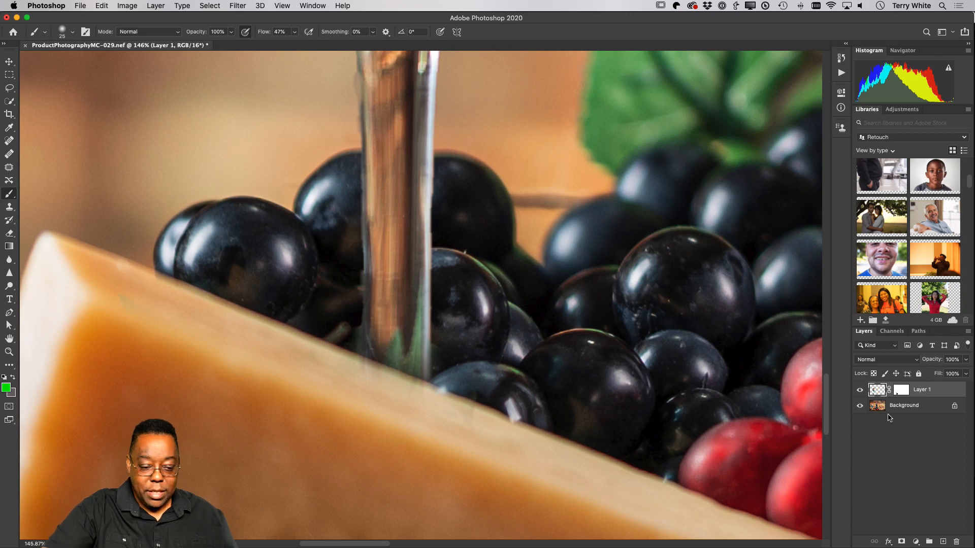
key("s")
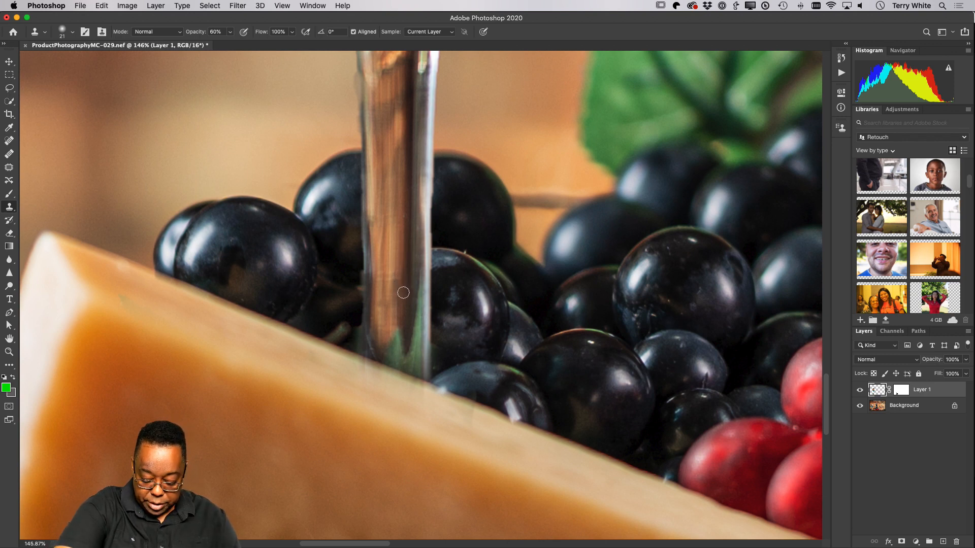
key("bracketright")
key("bracketright")
key("bracketright")
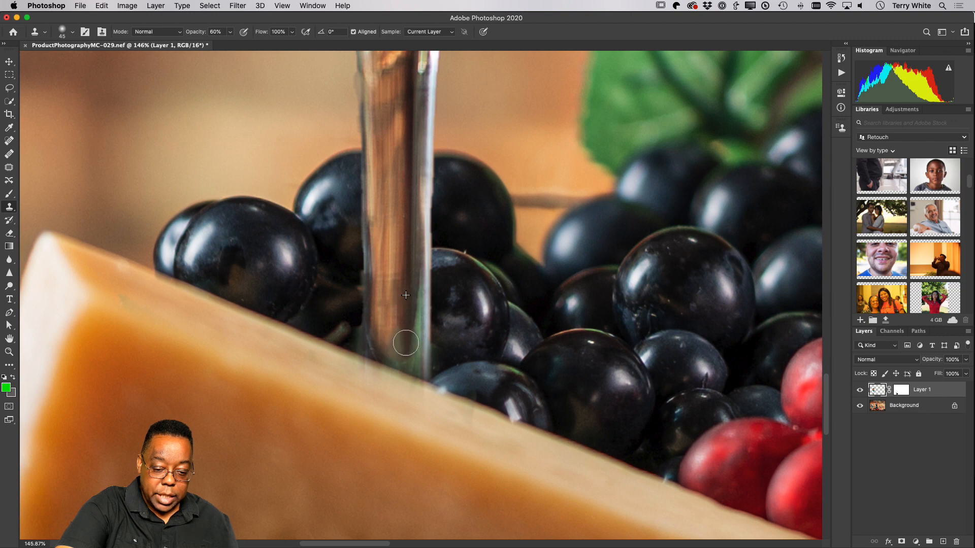
mouse_move(406, 342)
left_mouse_down()
mouse_move(415, 295)
mouse_move(412, 359)
mouse_move(404, 335)
mouse_move(390, 352)
mouse_move(392, 340)
mouse_move(413, 358)
mouse_move(408, 325)
mouse_move(412, 355)
mouse_move(412, 345)
mouse_move(405, 354)
mouse_move(390, 336)
mouse_move(413, 355)
mouse_move(399, 317)
left_mouse_up()
left_click(410, 281, "alt")
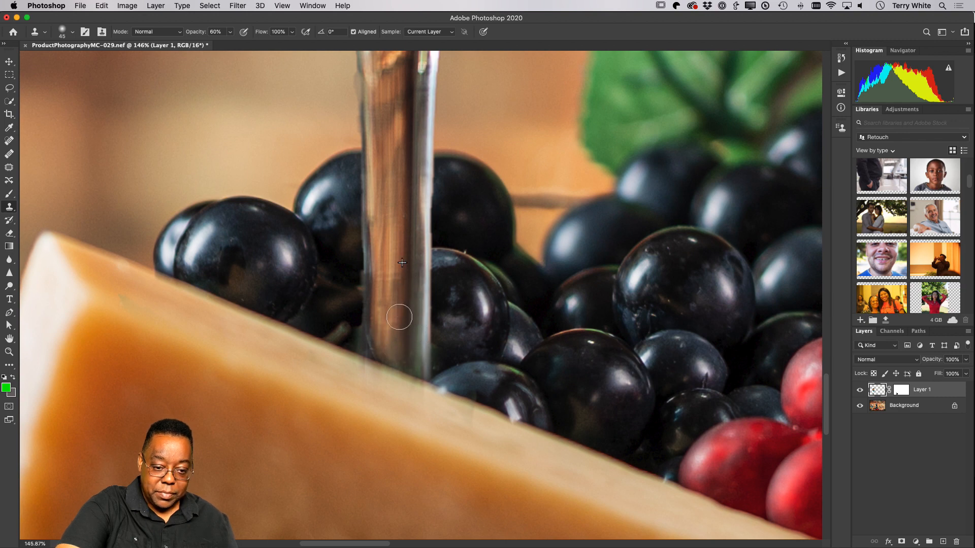
key("super+0")
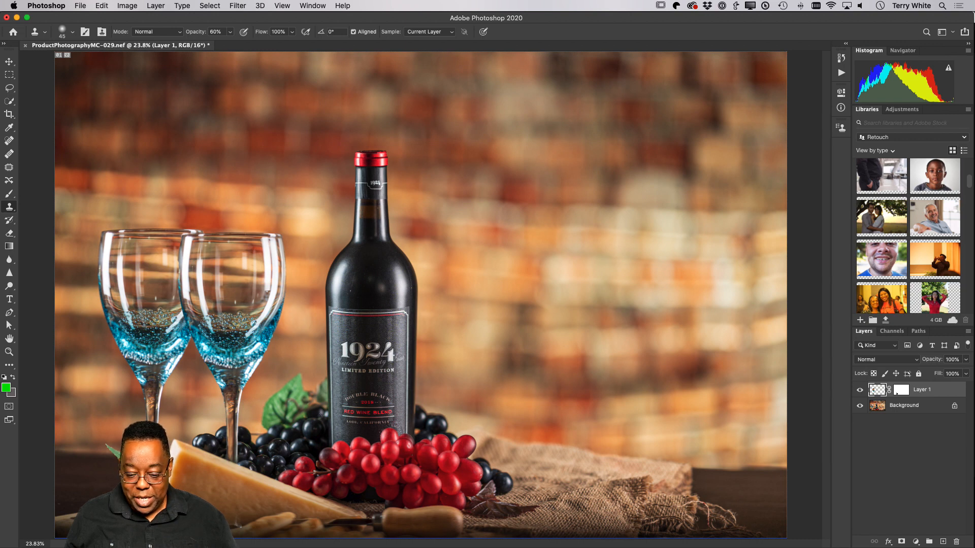
Step: Remove the stray red-and-white thread from the burlap's frayed edge on the Background layer with a 40 px content-aware Spot Healing Brush
key("z")
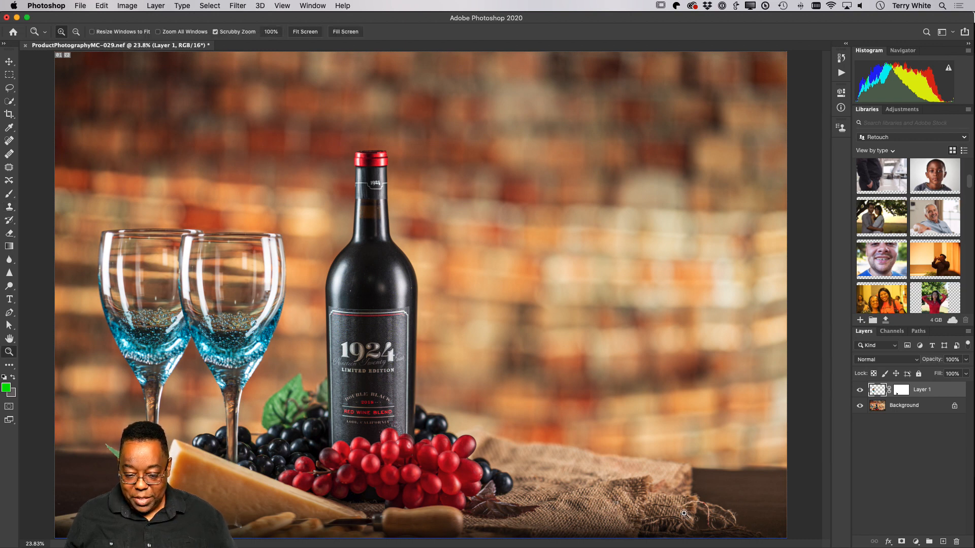
left_click(877, 407)
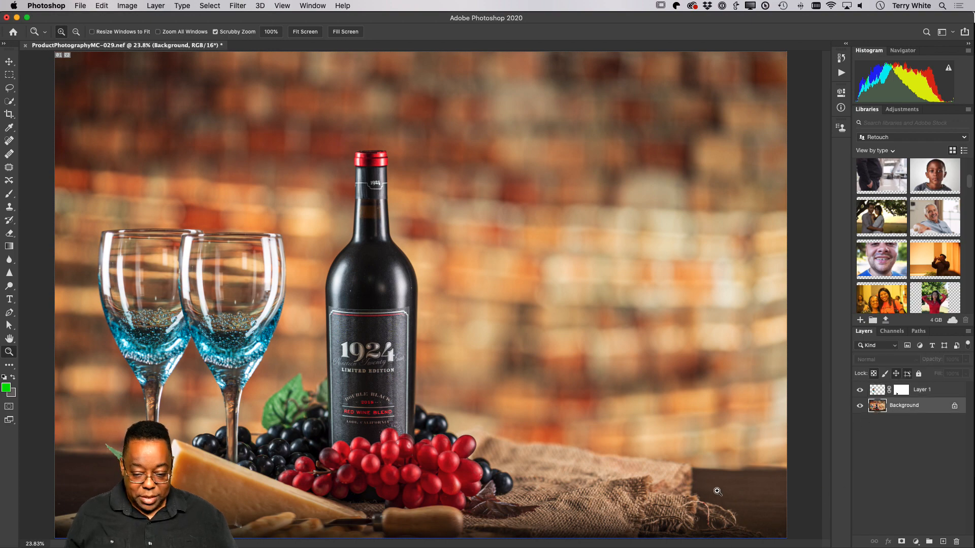
left_click_drag(715, 495, 612, 294)
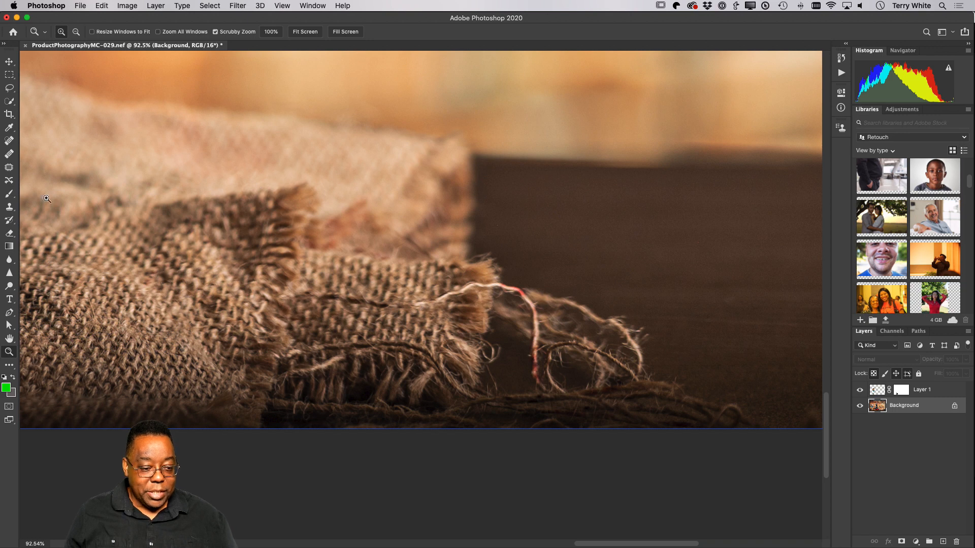
left_click(9, 141)
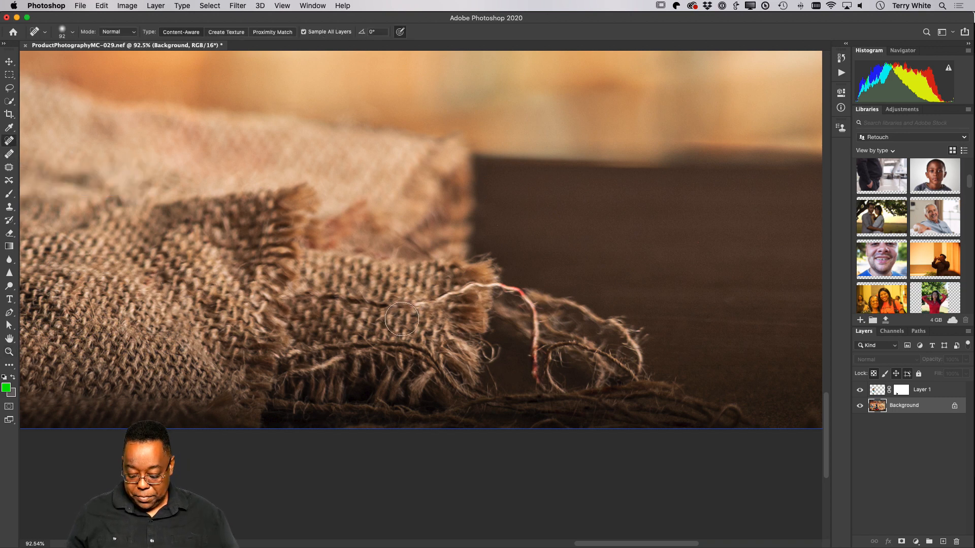
key("bracketleft")
key("bracketleft")
key("bracketleft")
key("bracketleft")
key("bracketleft")
key("bracketleft")
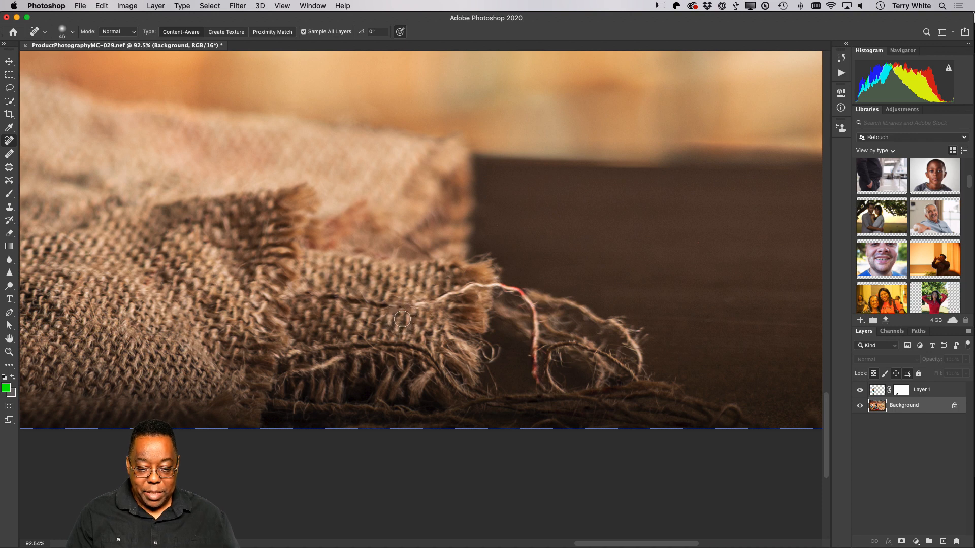
key("bracketleft")
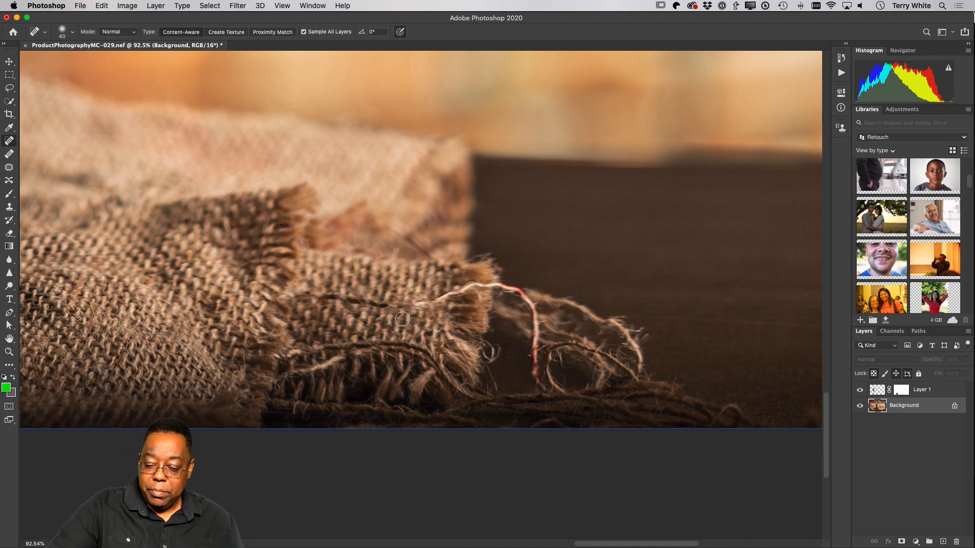
mouse_move(426, 303)
left_mouse_down()
mouse_move(458, 296)
mouse_move(455, 308)
mouse_move(436, 305)
mouse_move(475, 290)
mouse_move(426, 312)
mouse_move(497, 292)
mouse_move(467, 287)
mouse_move(493, 291)
mouse_move(473, 288)
mouse_move(492, 281)
mouse_move(535, 313)
mouse_move(514, 288)
mouse_move(537, 319)
mouse_move(525, 294)
mouse_move(538, 332)
mouse_move(535, 320)
mouse_move(536, 387)
mouse_move(534, 357)
left_mouse_up()
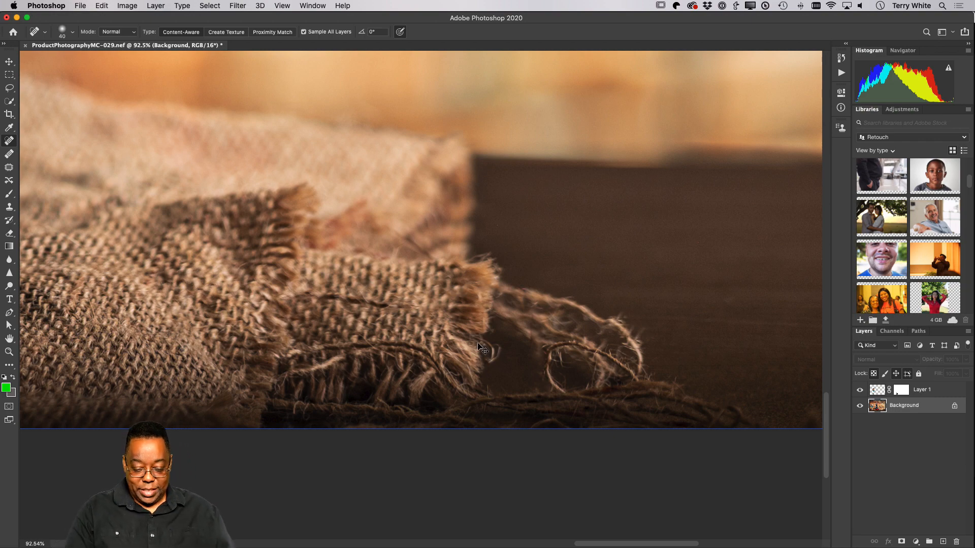
key("super+minus")
key("super+minus")
key("super+minus")
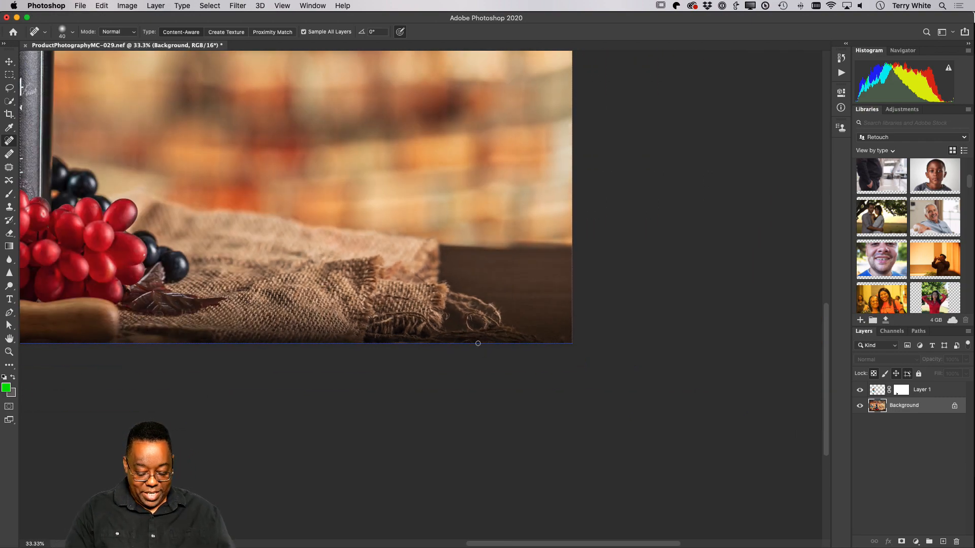
key("super+0")
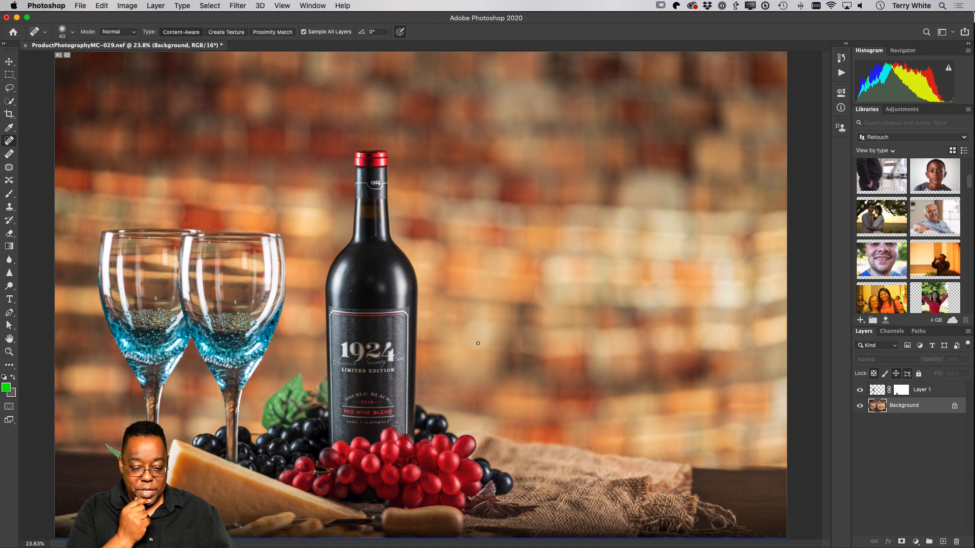
Step: Mask out the leftover fragments of the copied glass's base along the cheese's lower edge with a 25 px black brush on Layer 1's mask
key("z")
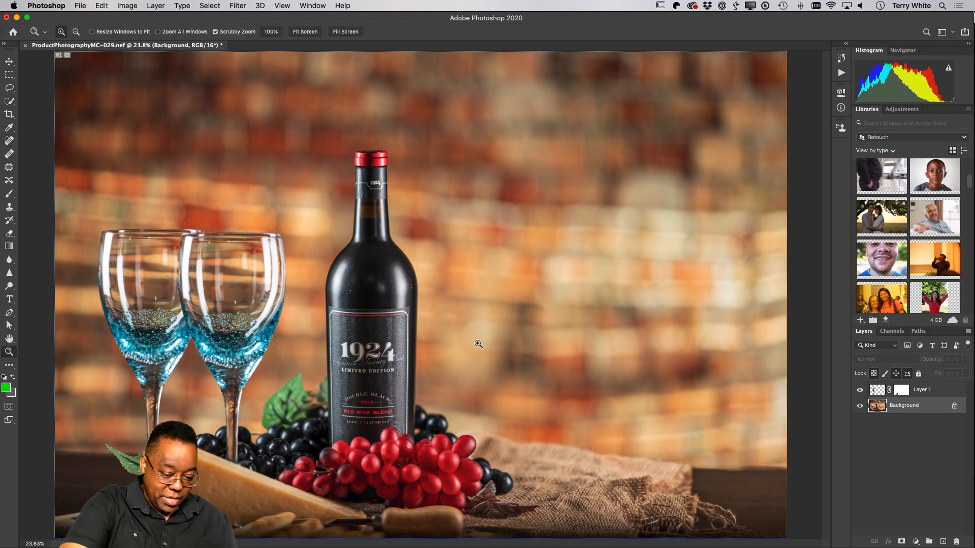
left_click_drag(234, 519, 325, 434)
key("space")
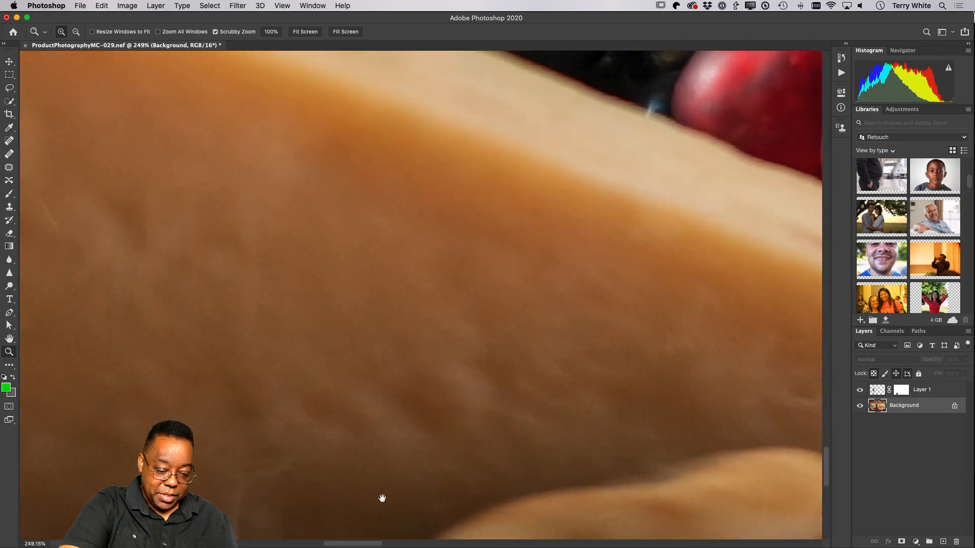
left_click_drag(381, 498, 479, 246)
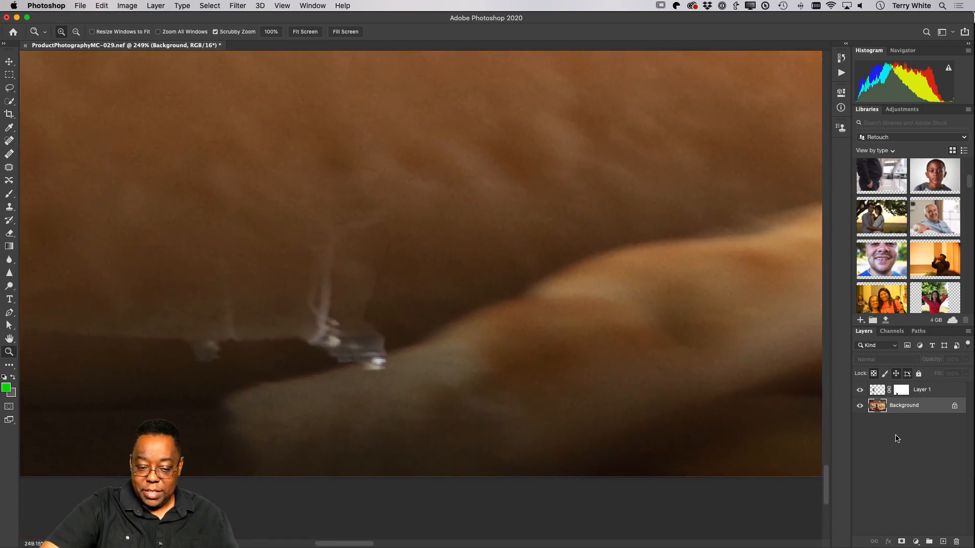
left_click(901, 390)
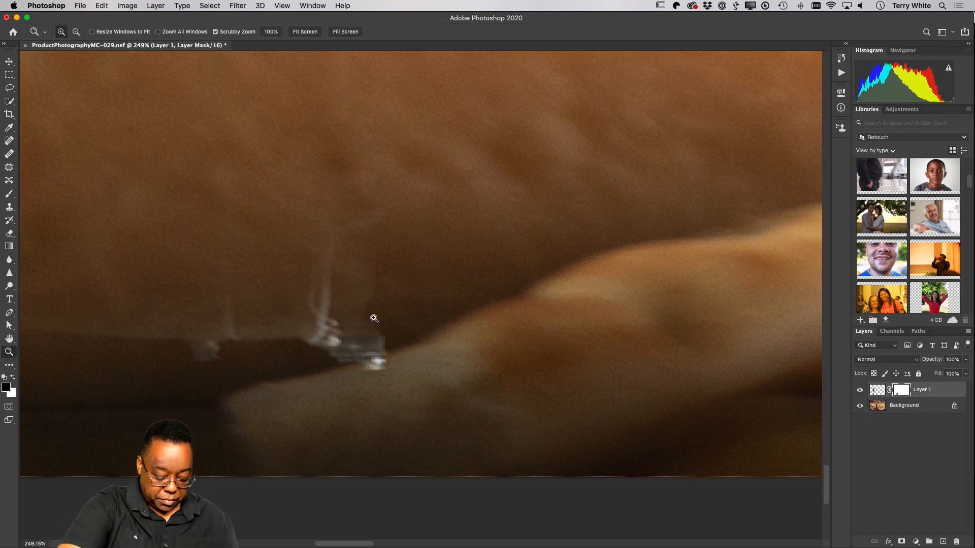
key("m")
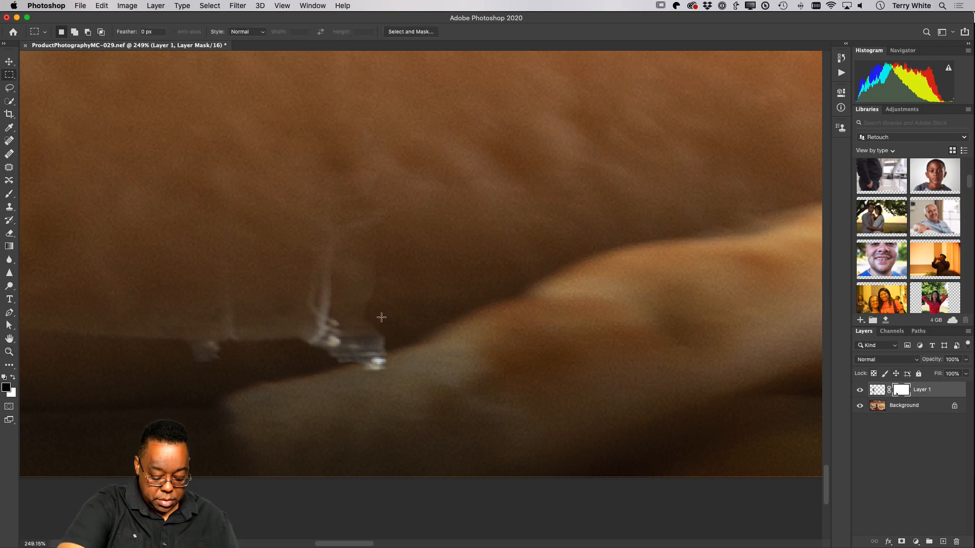
key("b")
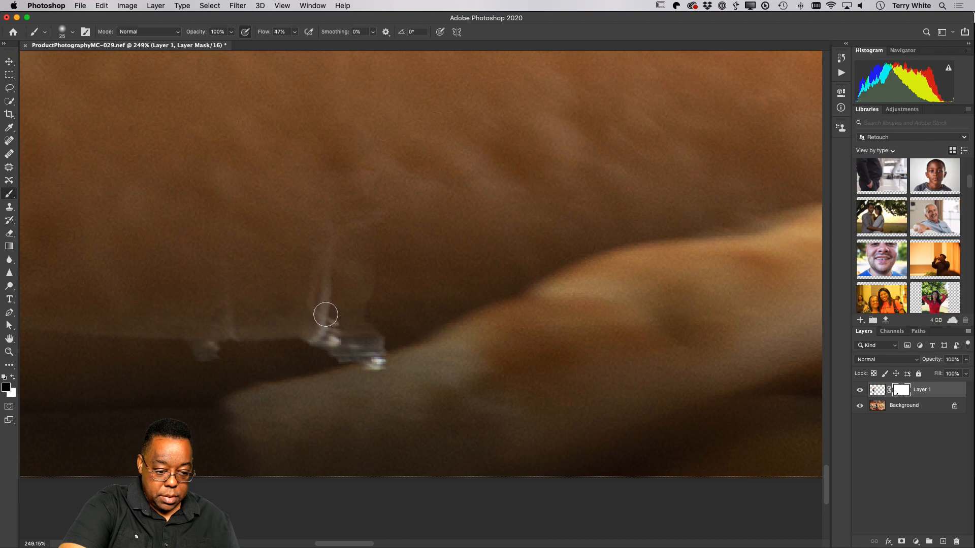
mouse_move(325, 315)
left_mouse_down()
mouse_move(323, 288)
mouse_move(318, 316)
mouse_move(328, 281)
mouse_move(340, 328)
mouse_move(318, 344)
mouse_move(330, 367)
mouse_move(386, 368)
mouse_move(372, 316)
mouse_move(355, 337)
left_mouse_up()
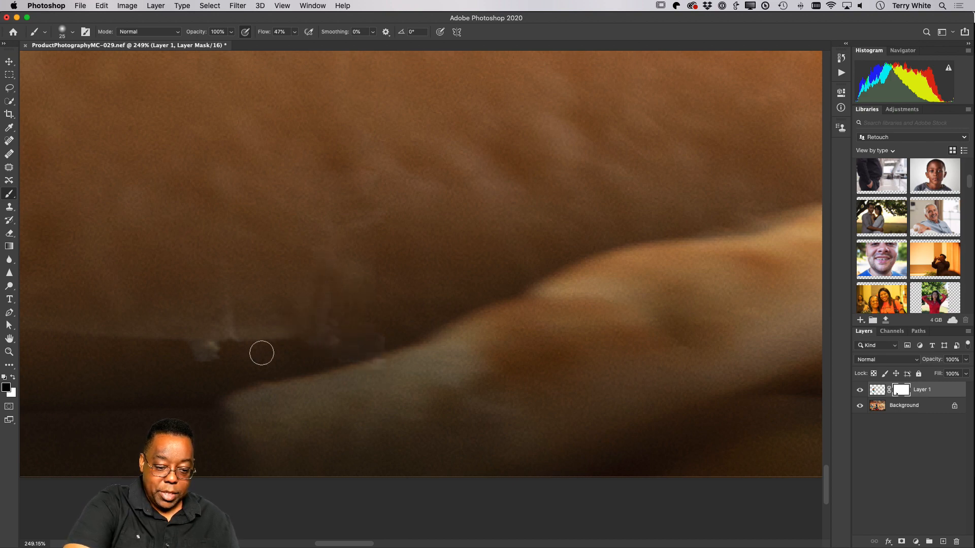
mouse_move(262, 353)
left_mouse_down()
mouse_move(206, 373)
mouse_move(214, 318)
mouse_move(235, 342)
left_mouse_up()
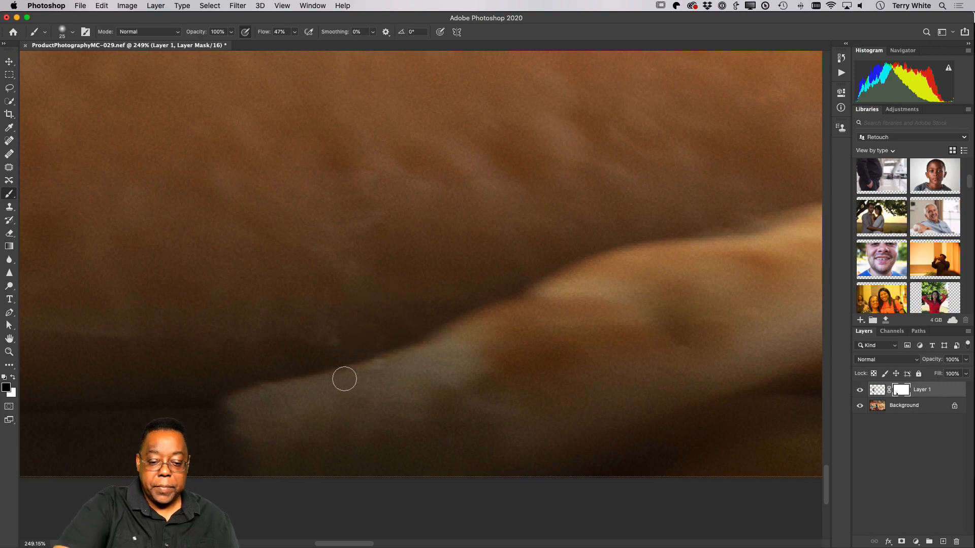
key("super+0")
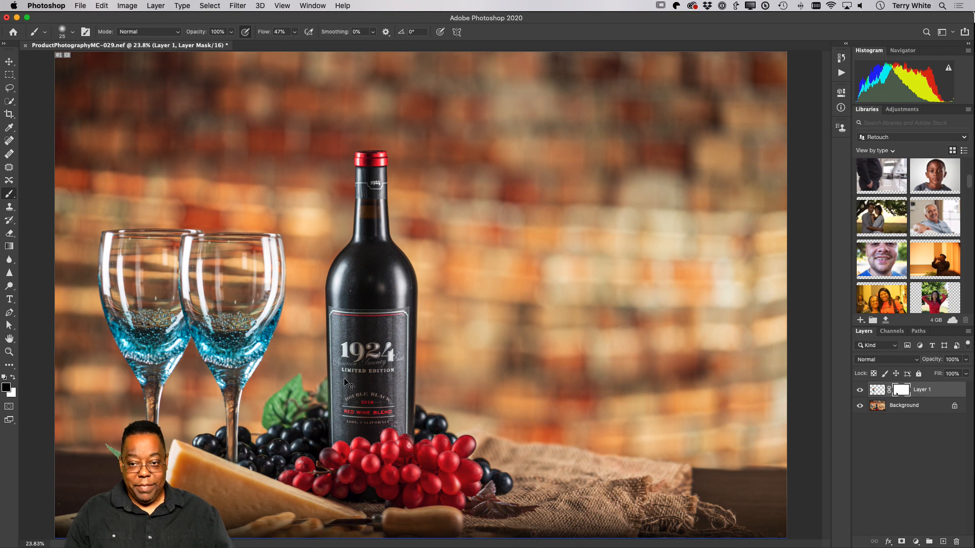
Step: Save and close the composited wine photo, and switch back to Lightroom Classic
key("super+s")
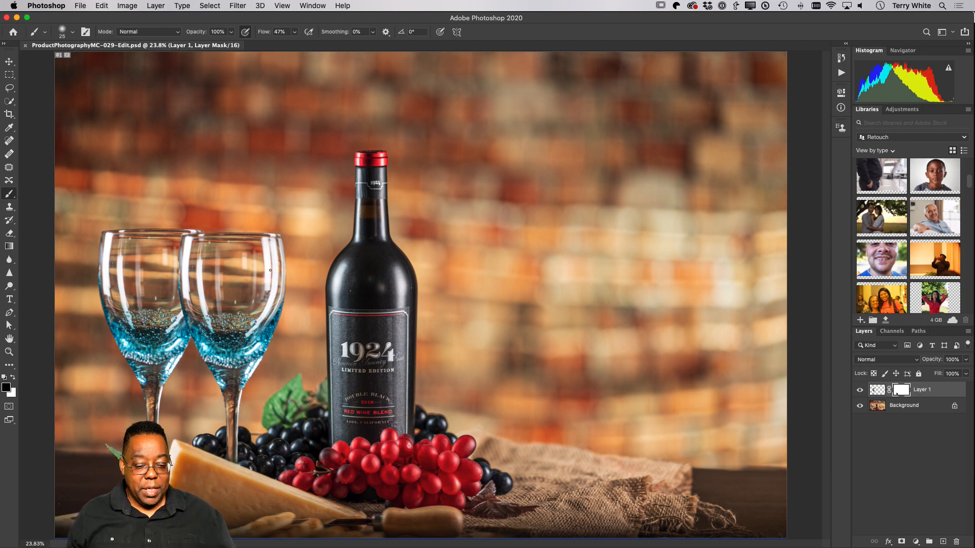
key("super+w")
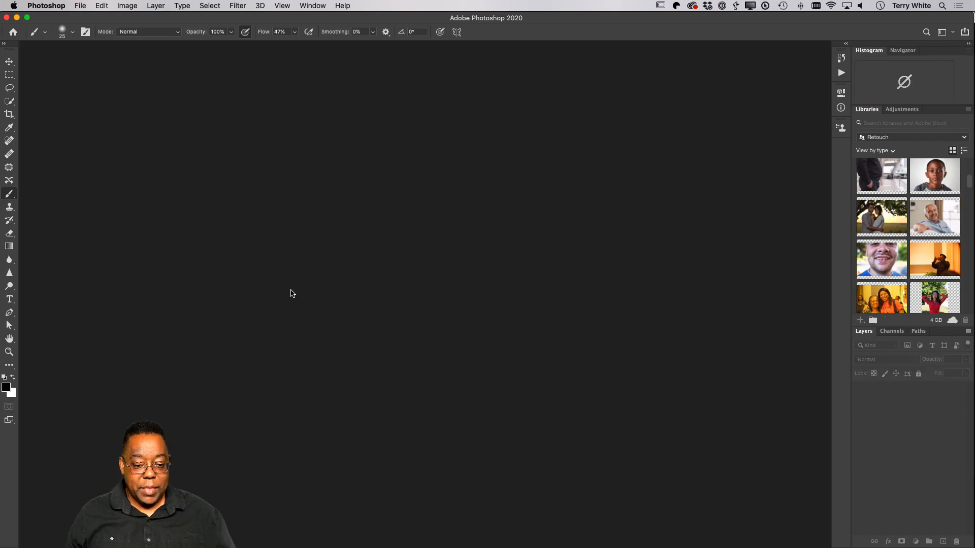
key("super+Tab")
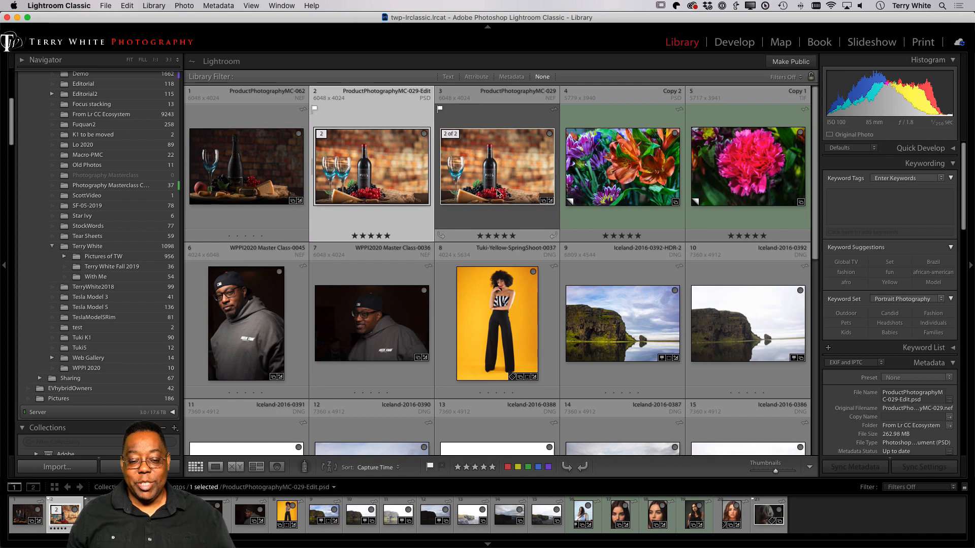
Step: Compare the original ProductPhotographyMC-029 with its edited PSD version in full screen
left_click(498, 193)
key("f")
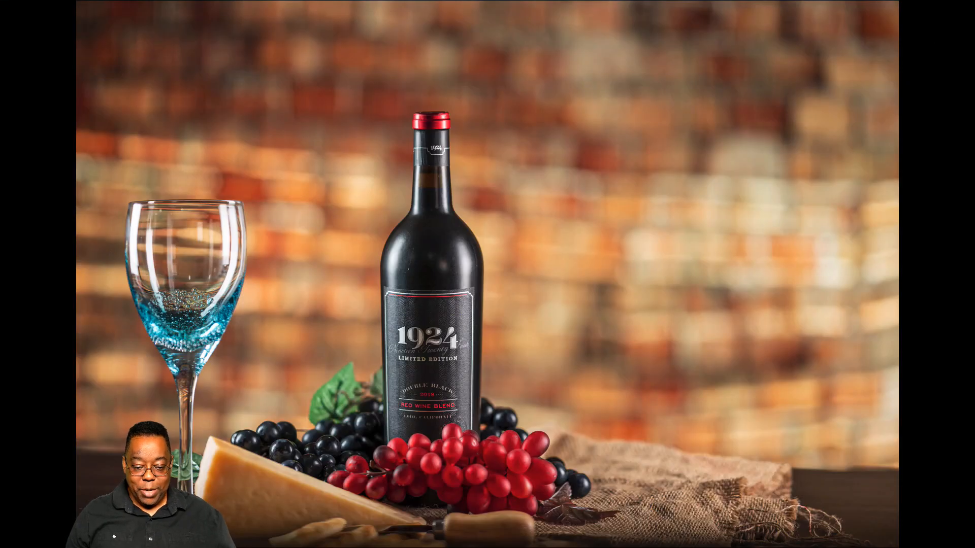
key("Right")
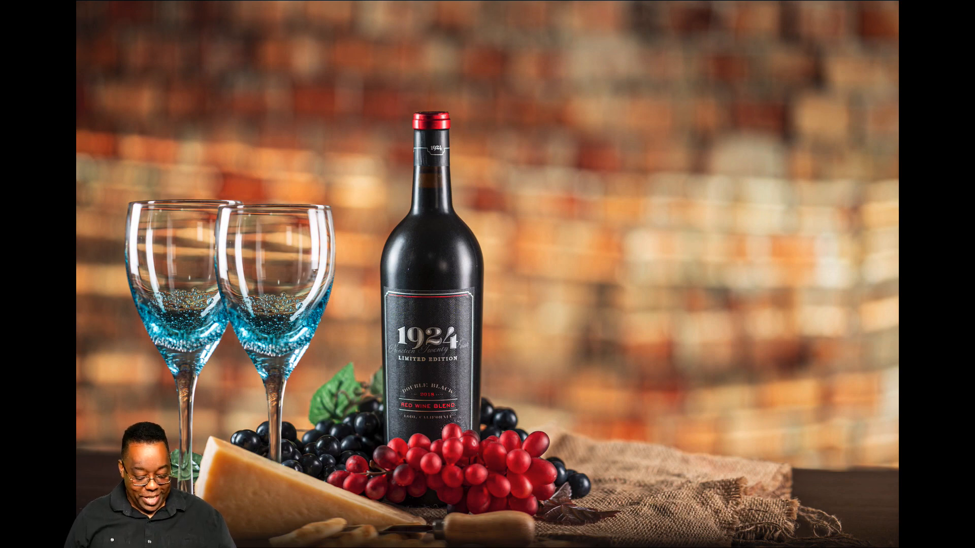
key("f")
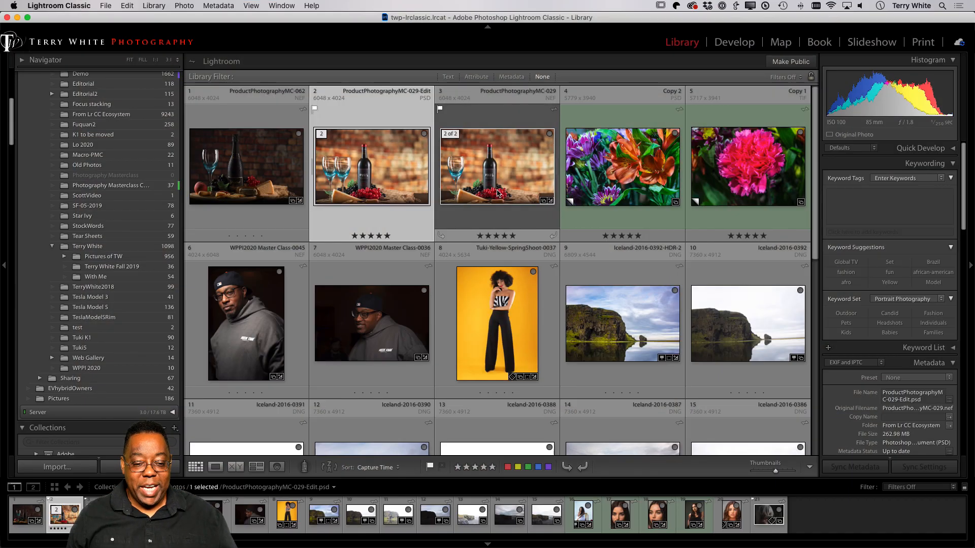
key("alt")
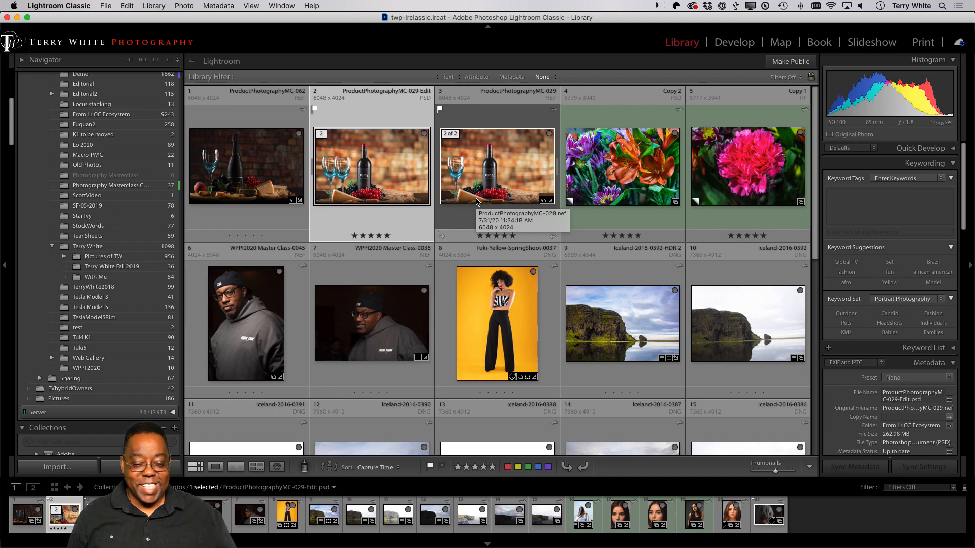
Step: Open ProductPhotographyMC-062.nef for developing and apply the Adobe Vivid profile with automatic tone adjustments
left_click(242, 182)
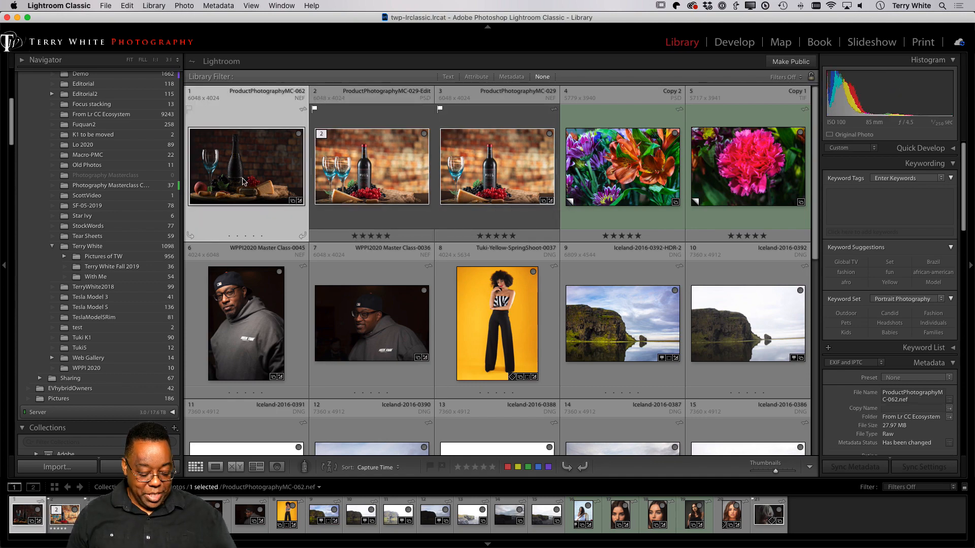
key("d")
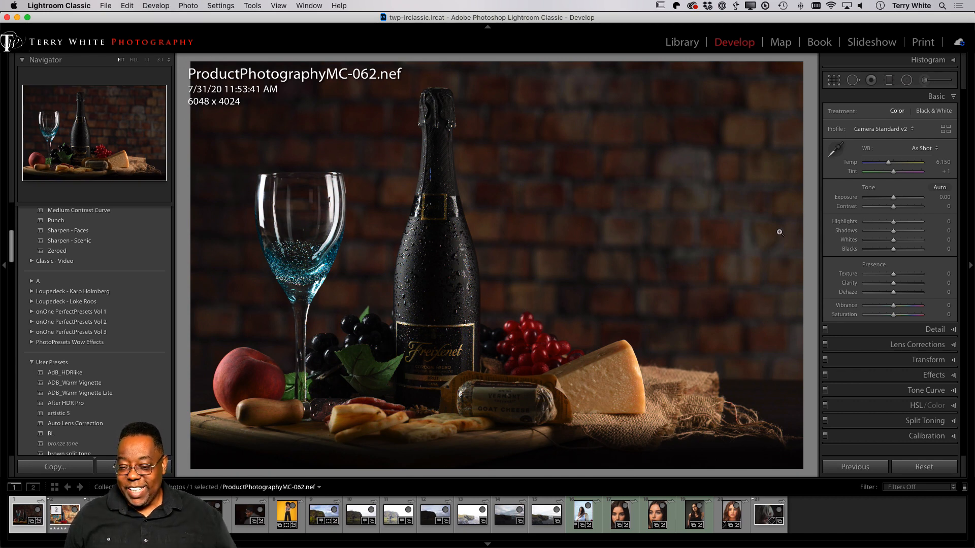
left_click(877, 130)
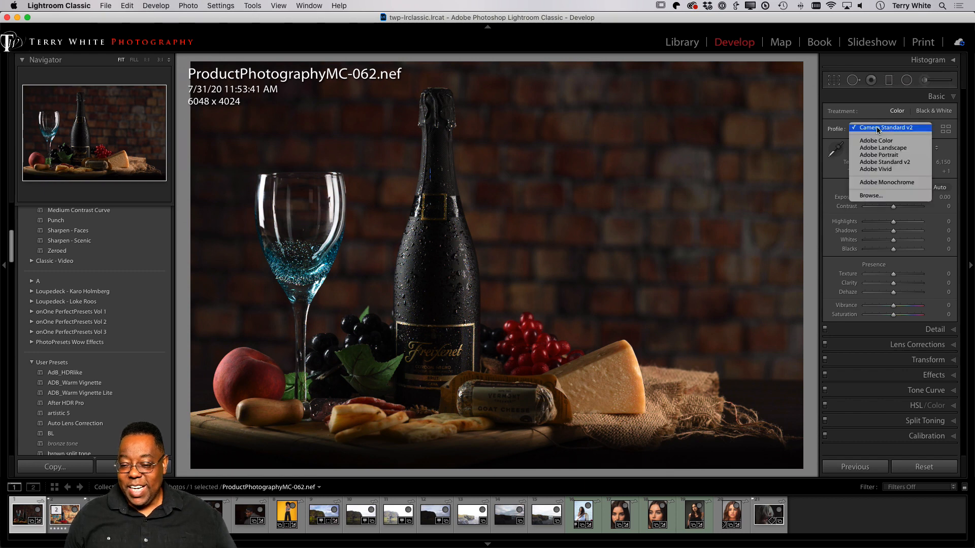
left_click(889, 171)
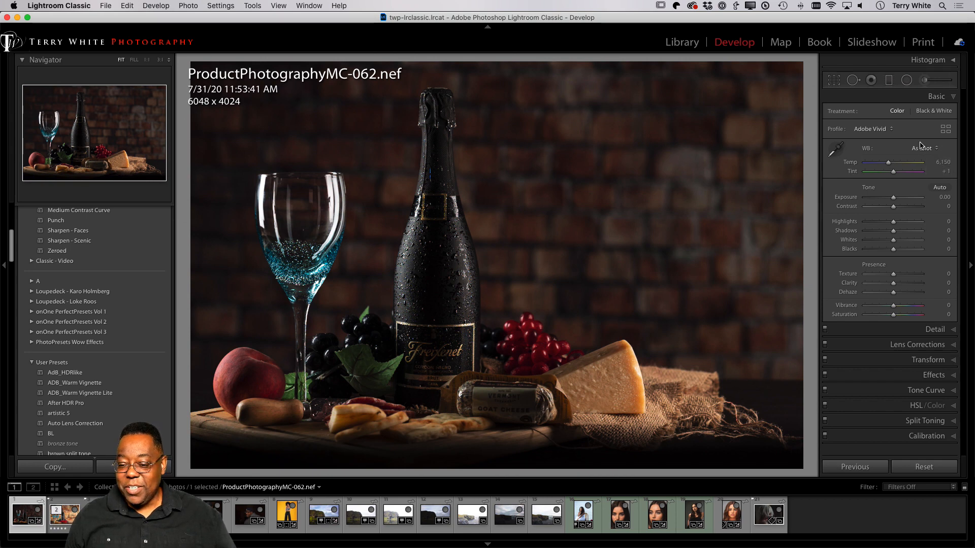
left_click(931, 184)
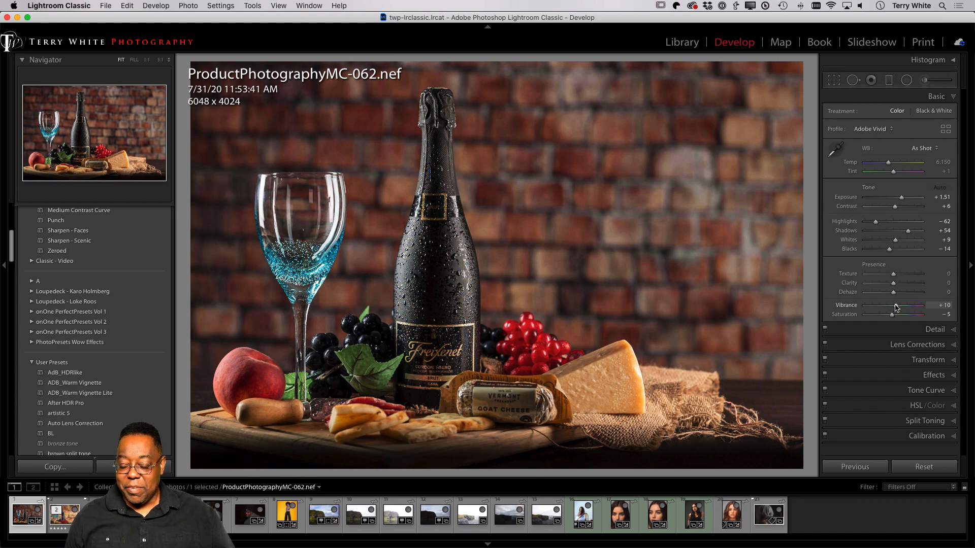
Step: Set the bottle photo's Vibrance to +34, Saturation to +8 and Texture to +43, and check the droplets on the bottle up close
left_click_drag(896, 307, 899, 306)
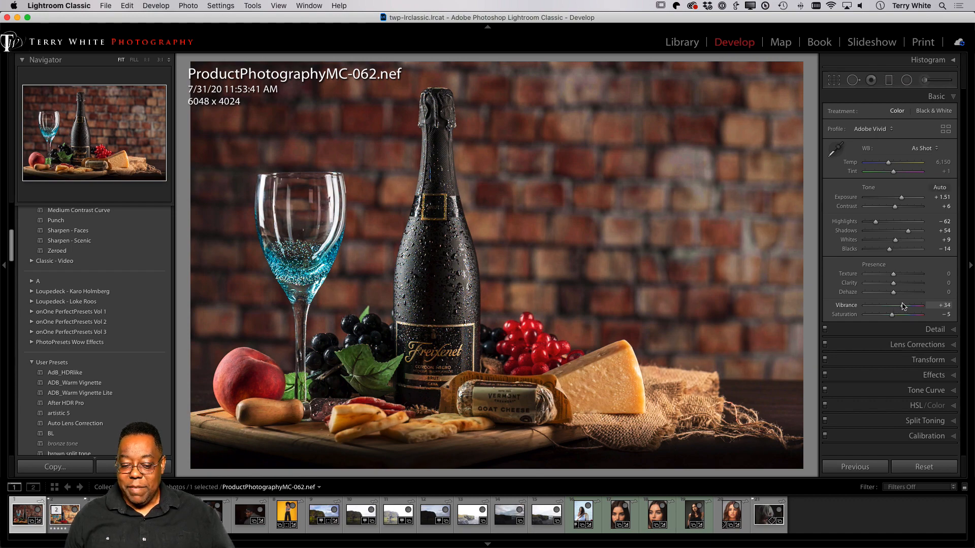
left_click_drag(893, 317, 897, 316)
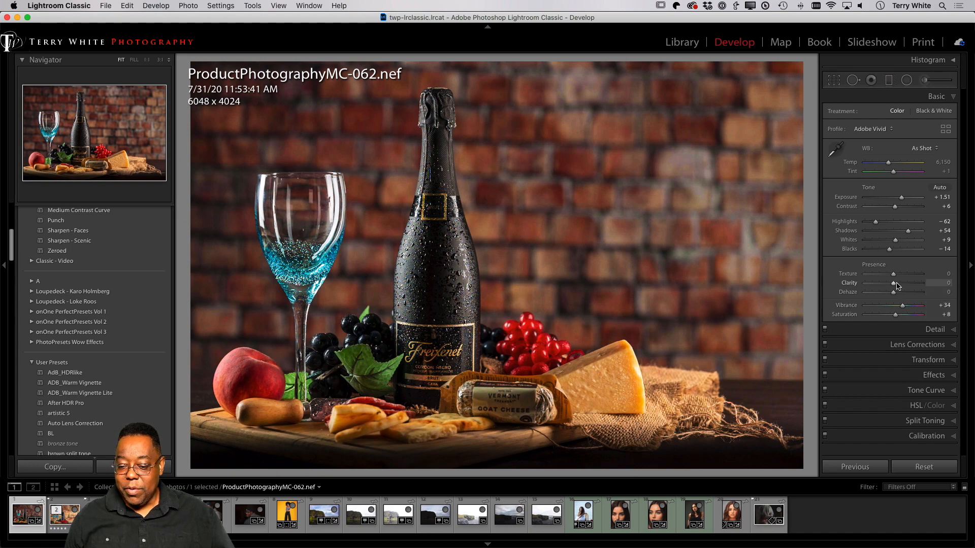
left_click_drag(893, 274, 907, 276)
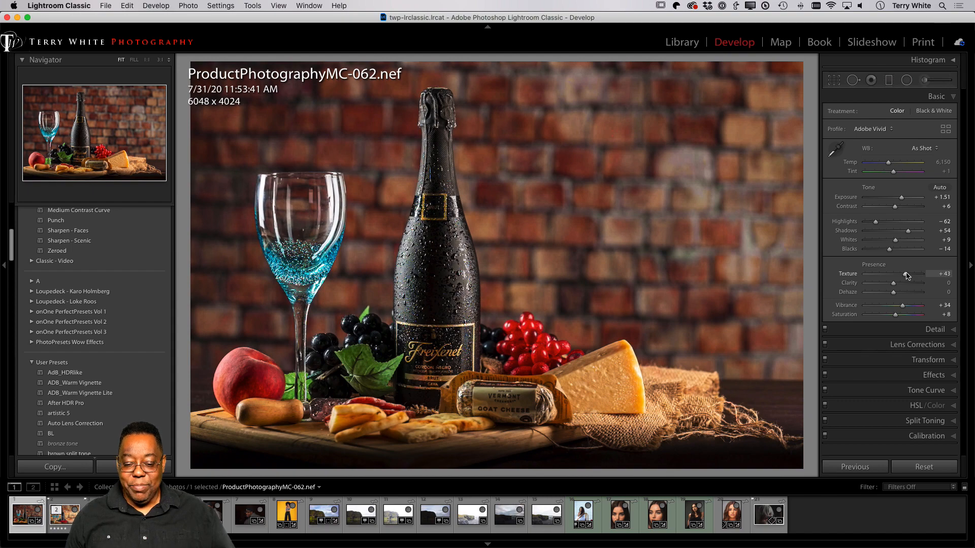
left_click(600, 386)
left_click(507, 297)
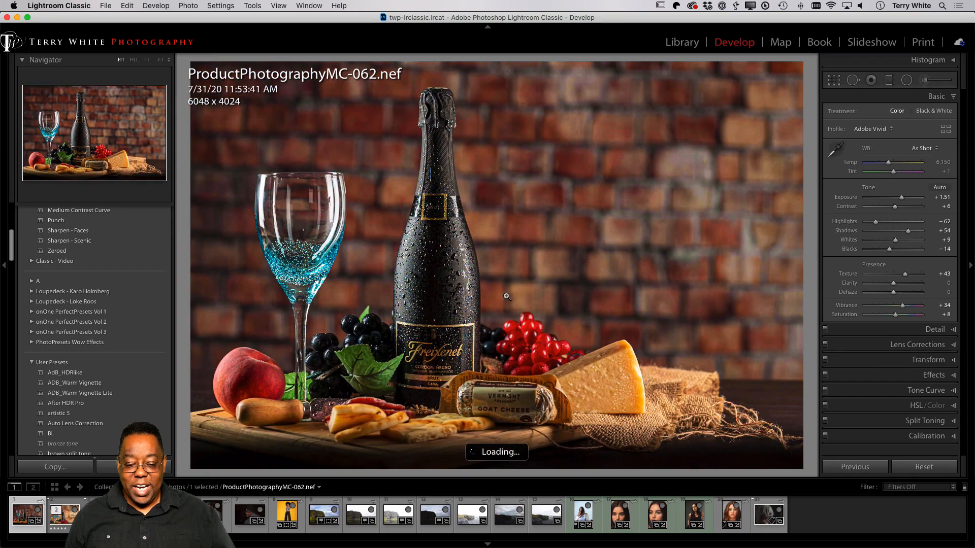
left_click(440, 286)
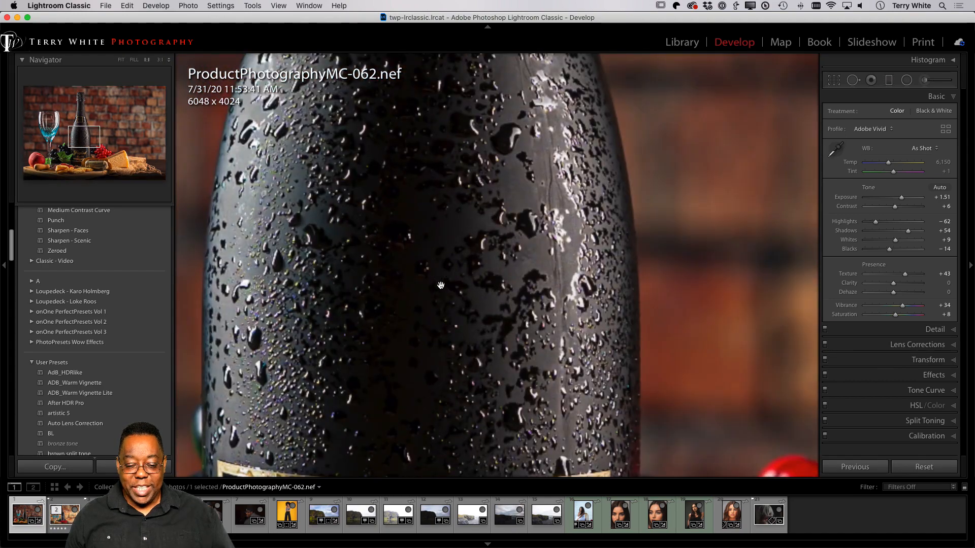
left_click(441, 286)
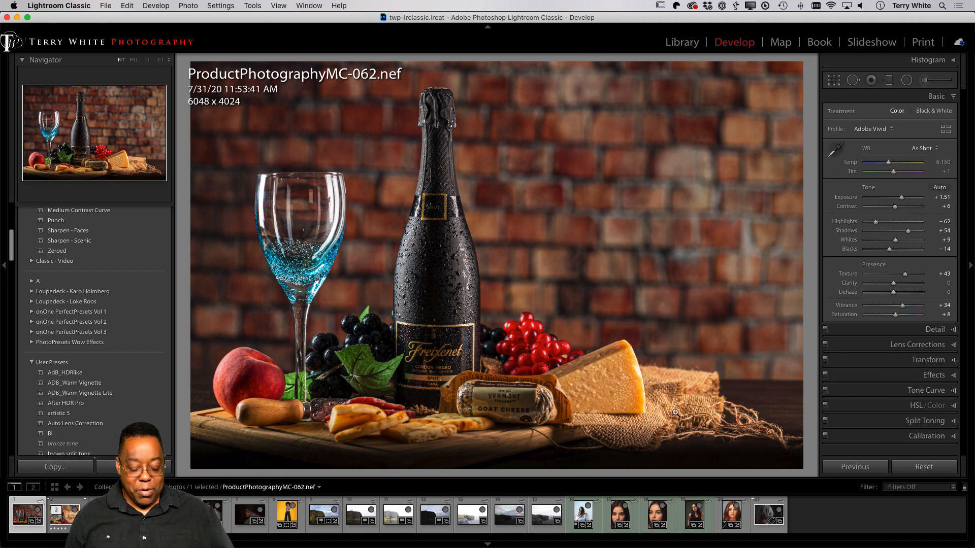
Step: Open the bottle photo in Photoshop and remove the loose string below the goat cheese with the 40 px Content-Aware Spot Healing Brush
key("super+e")
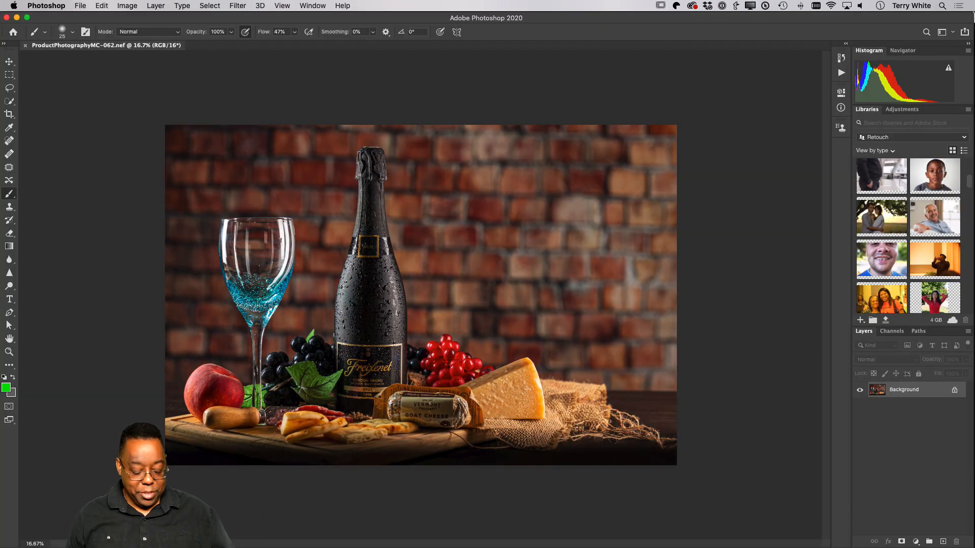
key("z")
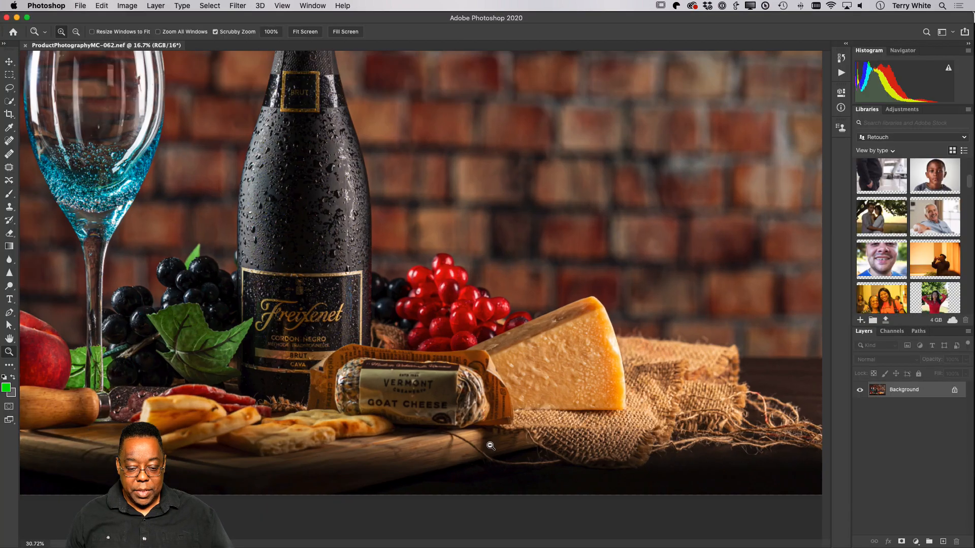
left_click_drag(451, 430, 522, 453)
left_click_drag(627, 453, 546, 359)
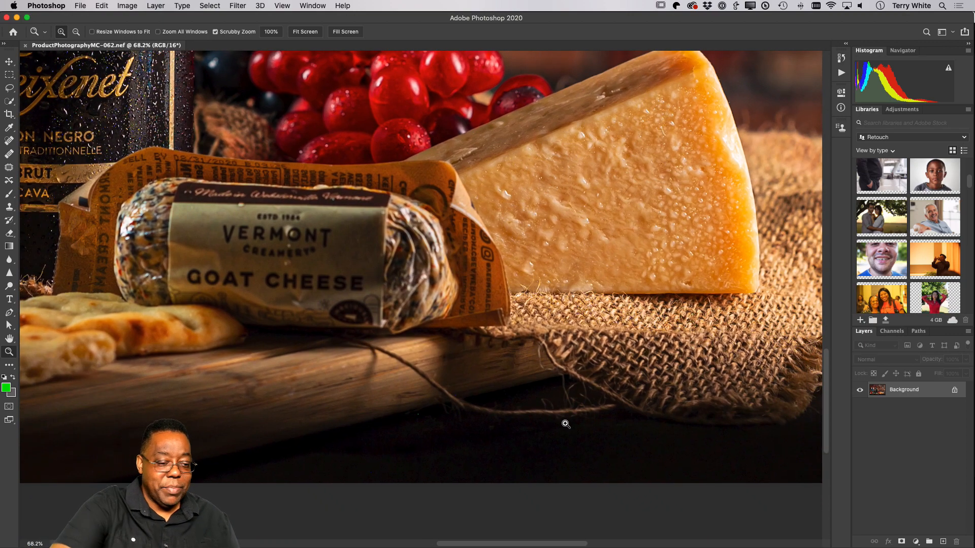
left_click(12, 144)
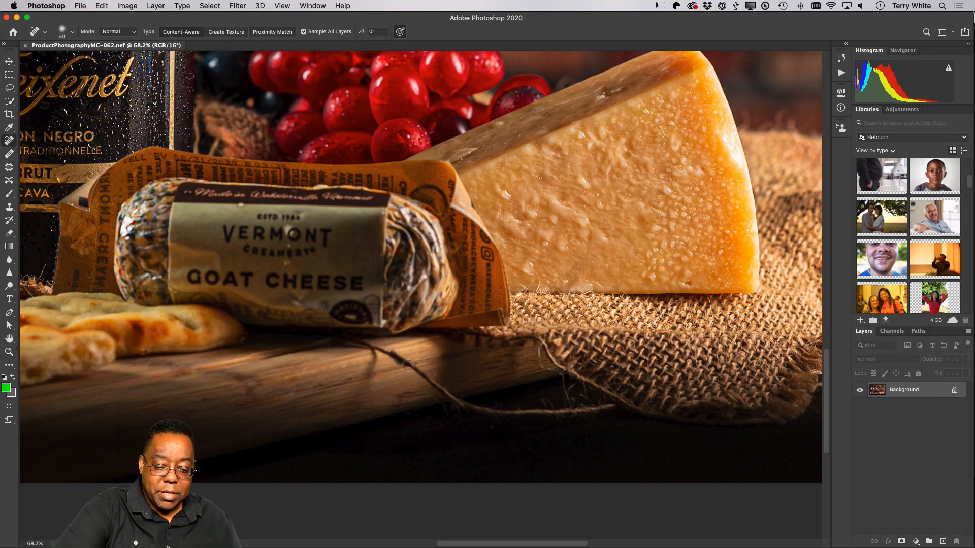
left_click_drag(423, 375, 478, 408)
mouse_move(422, 373)
left_mouse_down()
mouse_move(476, 411)
mouse_move(437, 381)
mouse_move(461, 406)
mouse_move(494, 413)
mouse_move(597, 403)
mouse_move(606, 424)
mouse_move(574, 410)
left_mouse_up()
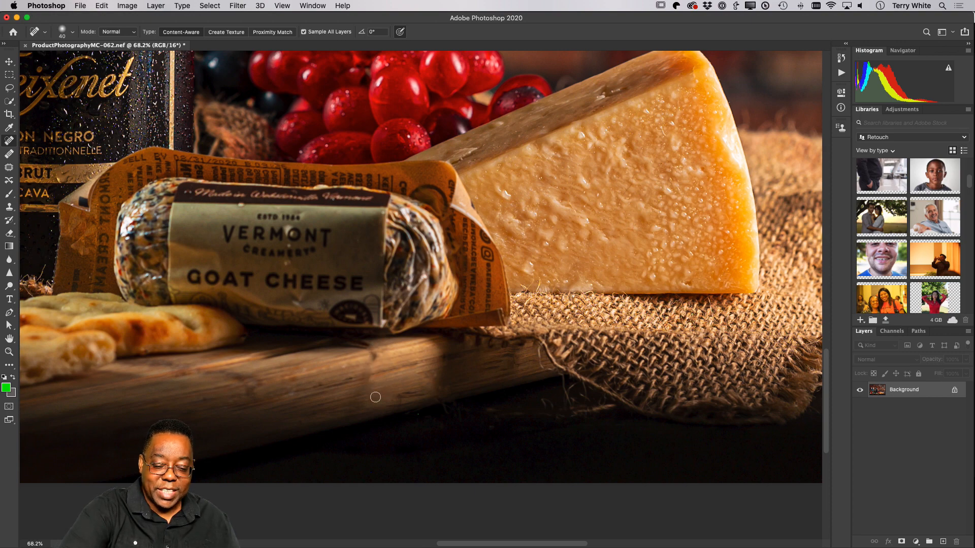
left_click_drag(362, 386, 350, 402)
left_click_drag(375, 361, 360, 398)
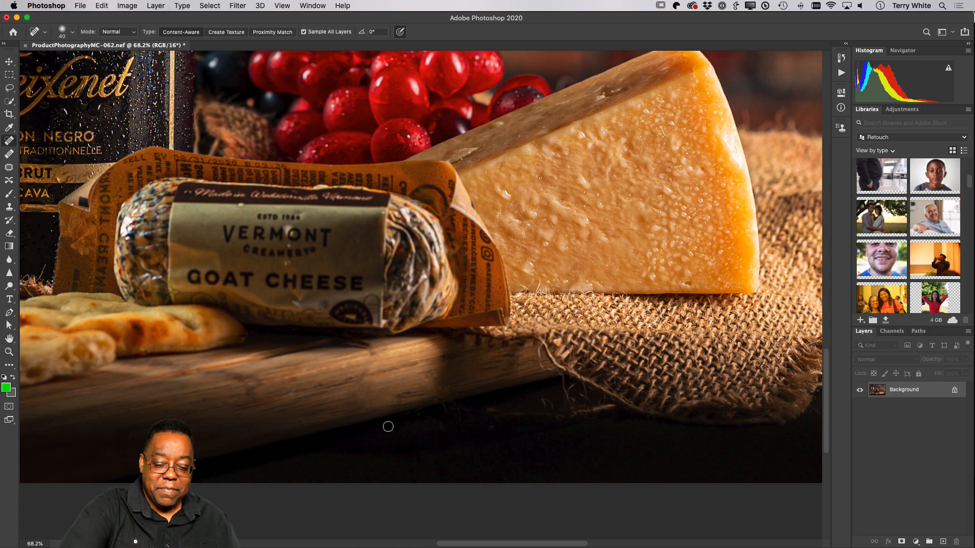
Step: Patch the leftover string marks on the wooden board and the dark area beneath it with the Content-Aware Patch tool
left_click(4, 169)
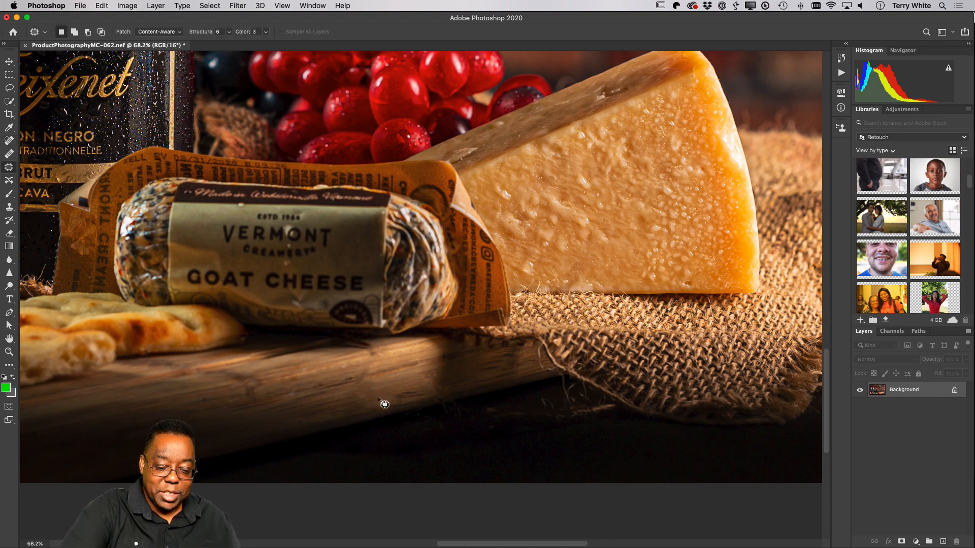
mouse_move(374, 367)
left_mouse_down()
mouse_move(352, 405)
mouse_move(374, 413)
mouse_move(392, 361)
mouse_move(391, 394)
mouse_move(408, 381)
left_mouse_up()
key("super+d")
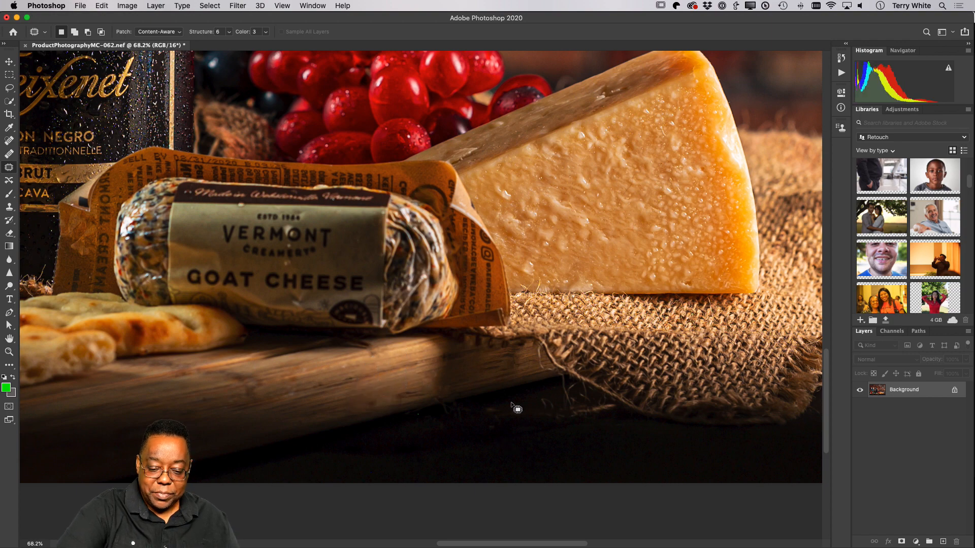
mouse_move(512, 404)
left_mouse_down()
mouse_move(468, 418)
mouse_move(523, 414)
mouse_move(493, 448)
left_mouse_up()
key("super+d")
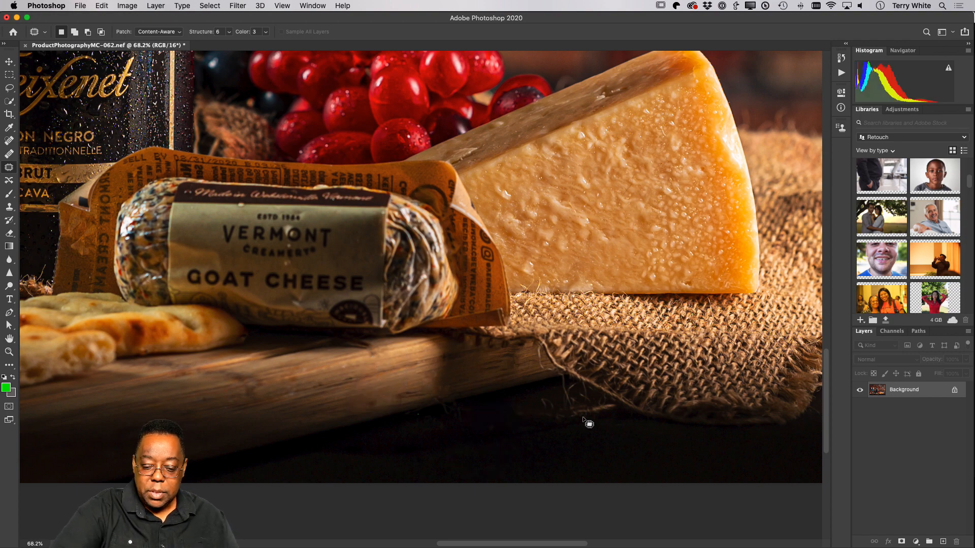
mouse_move(549, 394)
left_mouse_down()
mouse_move(532, 406)
mouse_move(550, 395)
left_mouse_up()
left_click_drag(543, 414, 524, 454)
key("super+d")
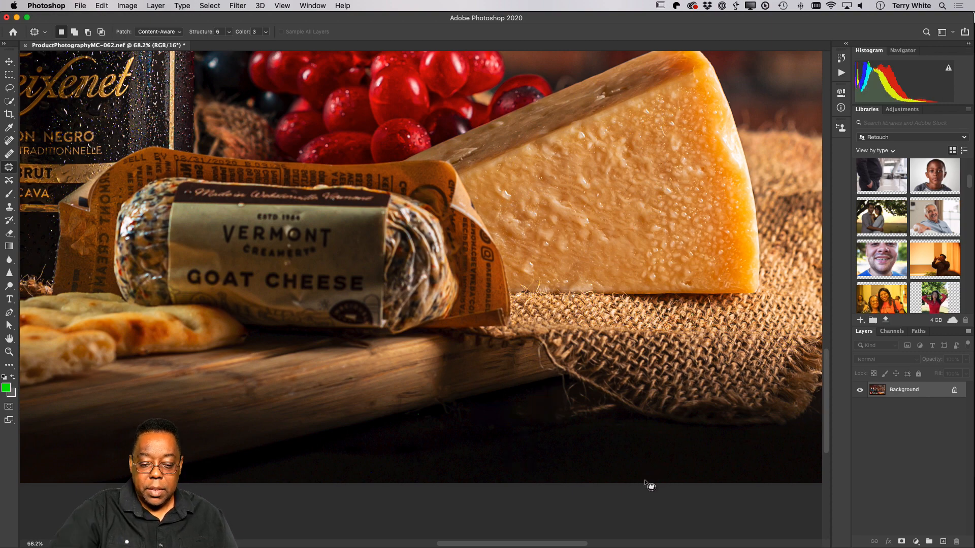
Step: Save and close the retouched bottle photo, and switch back to Lightroom Classic
key("super+0")
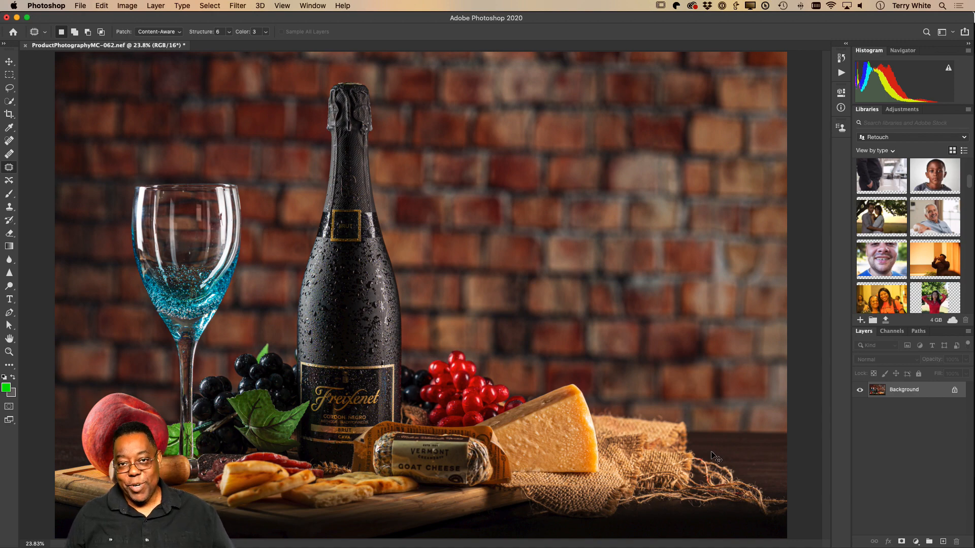
key("super+s")
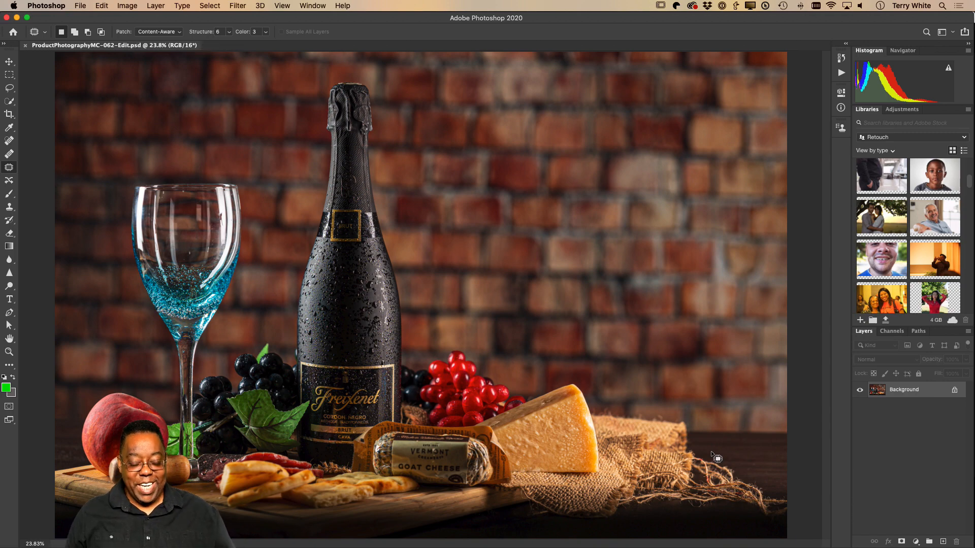
key("super+w")
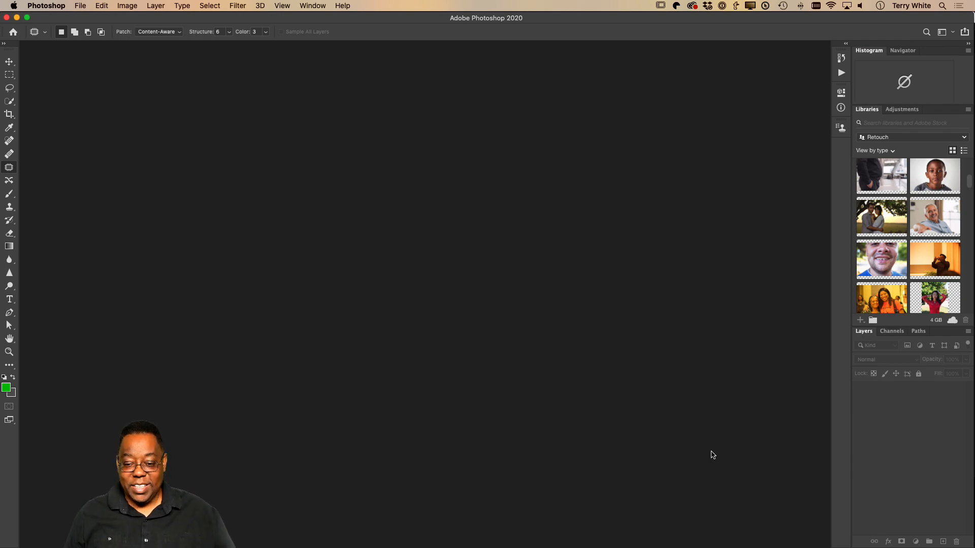
key("super+Tab")
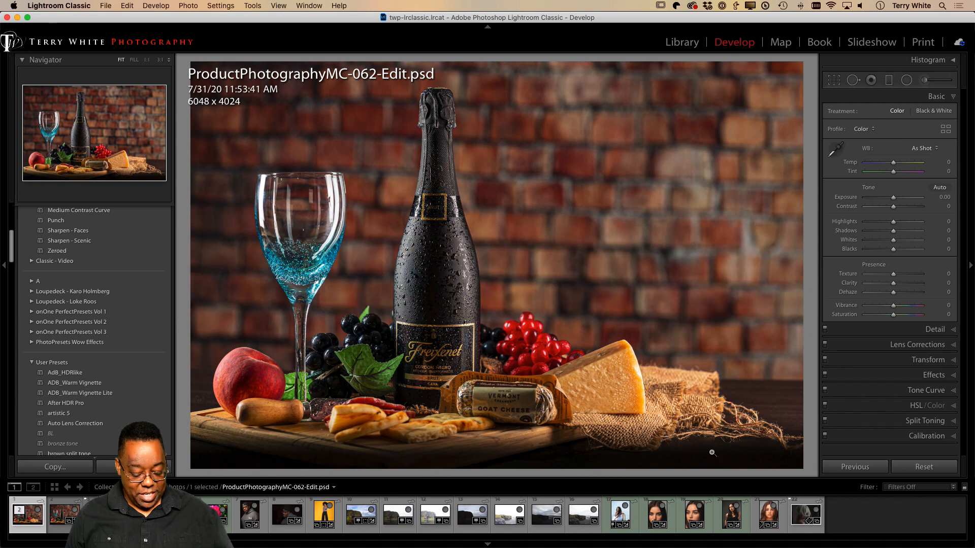
Step: Browse the photos in the Library grid for a portrait, and show the image information and badges on the grid cells
key("g")
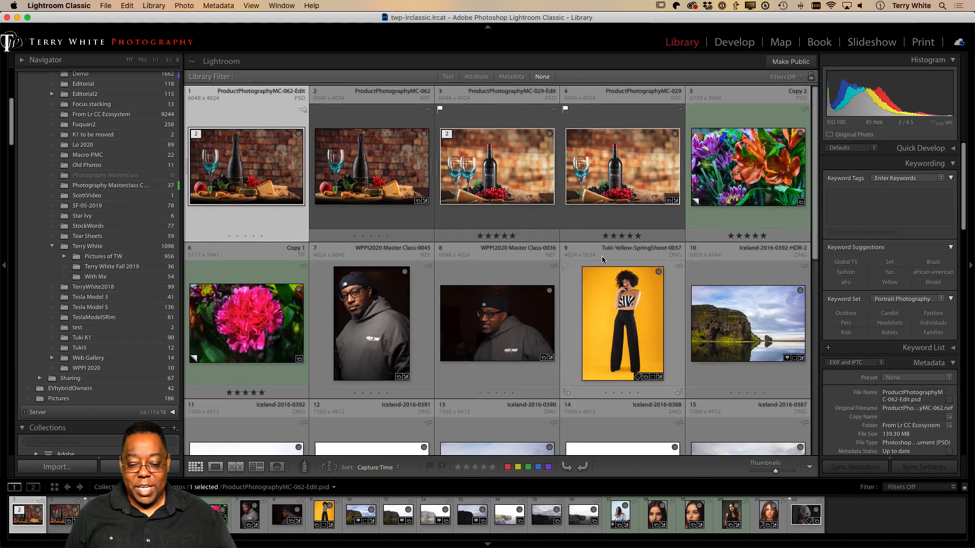
scroll(601, 261, "down", 3)
scroll(684, 250, "up", 3)
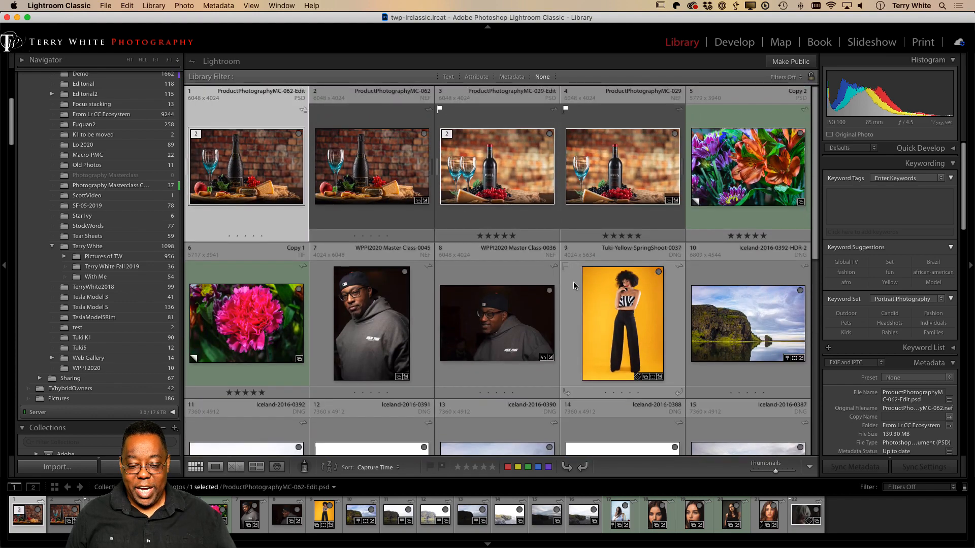
scroll(574, 272, "down", 5)
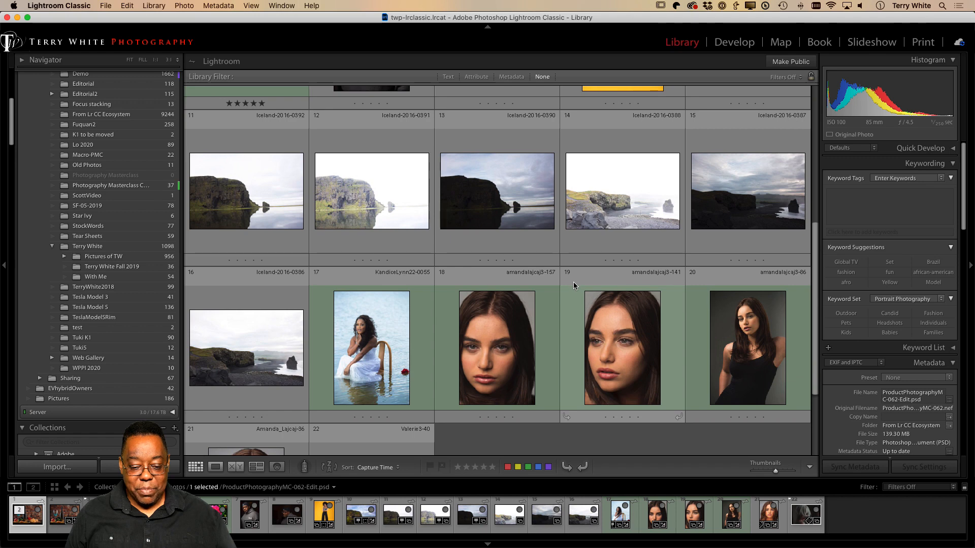
scroll(574, 286, "down", 3)
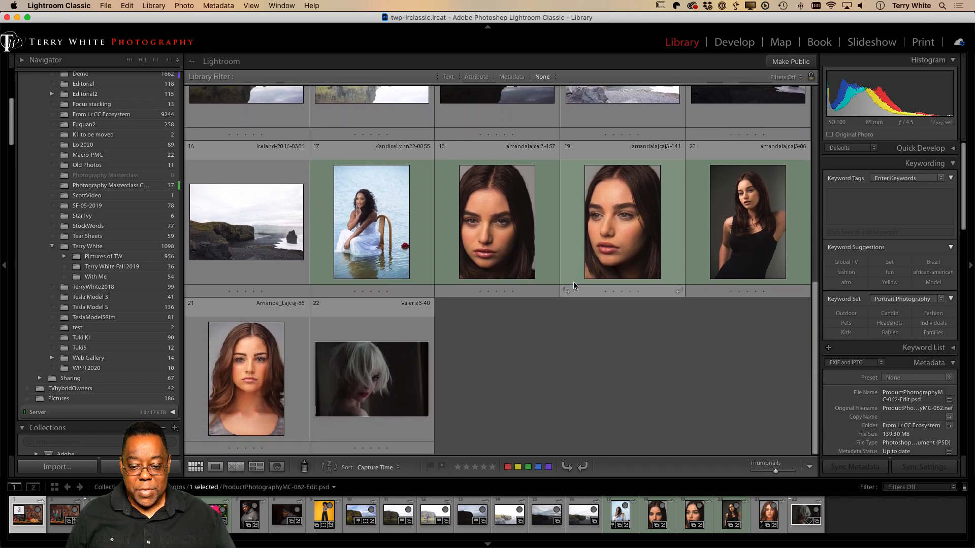
scroll(574, 285, "up", 3)
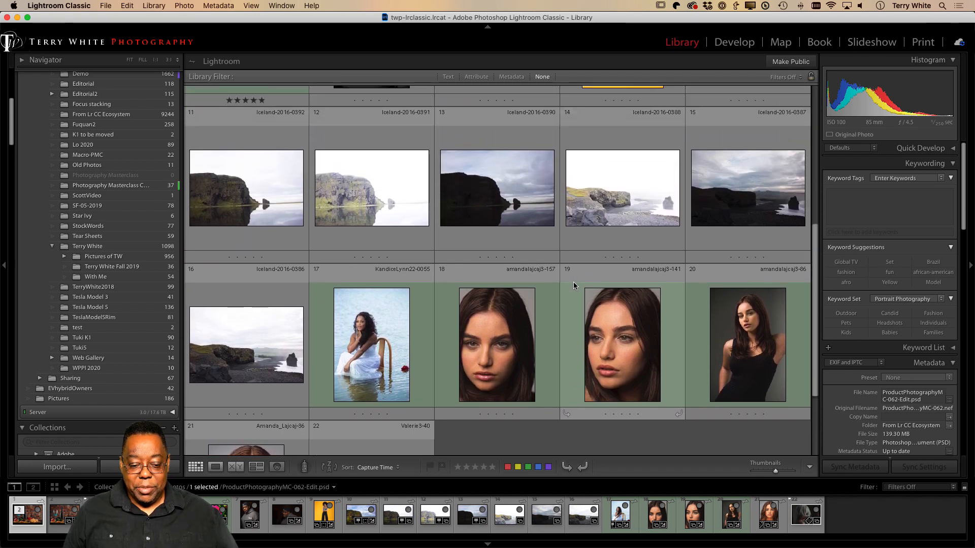
scroll(573, 286, "up", 5)
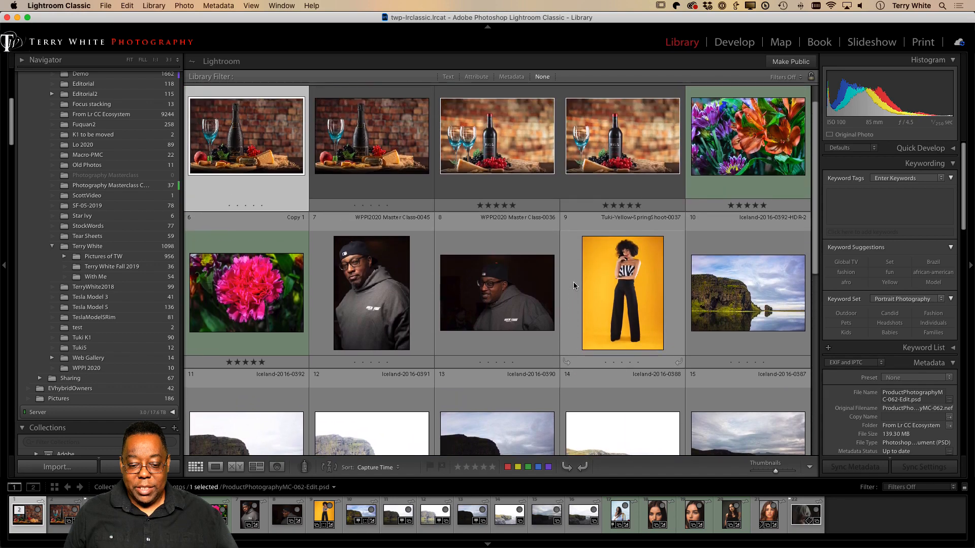
scroll(574, 285, "down", 4)
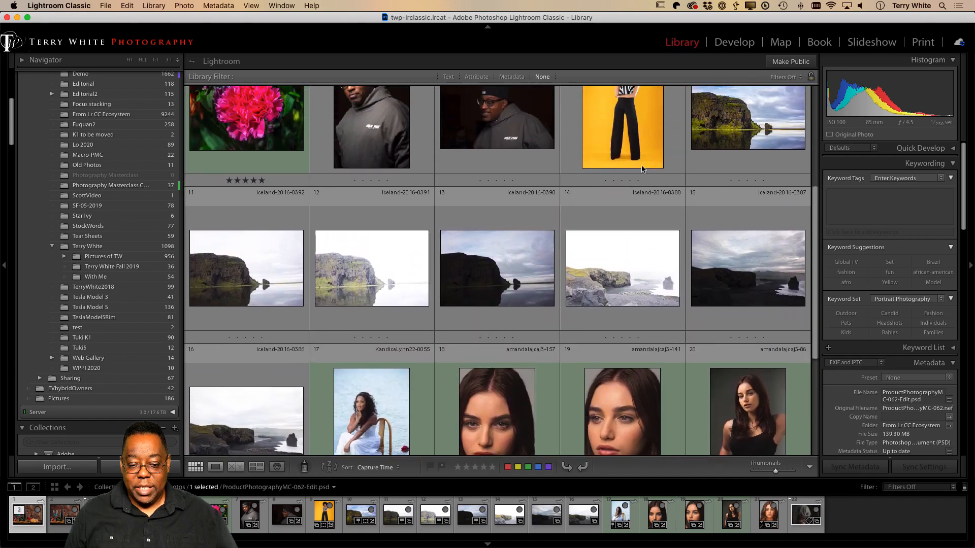
scroll(449, 274, "down", 5)
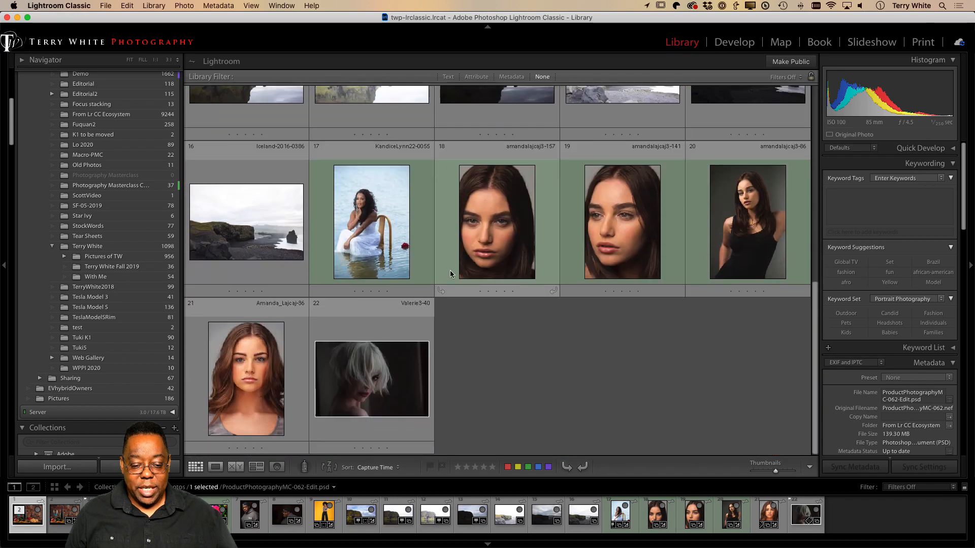
scroll(451, 269, "up", 6)
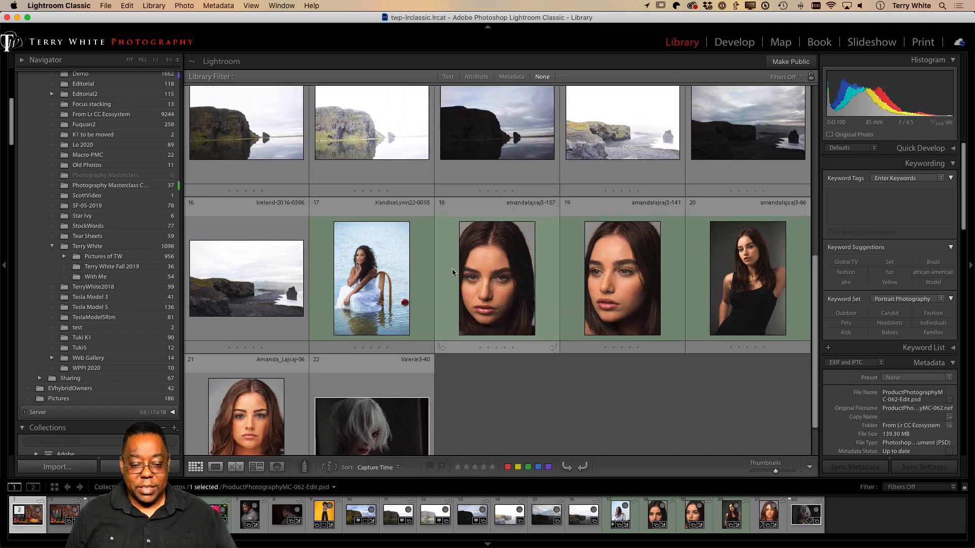
scroll(453, 273, "down", 6)
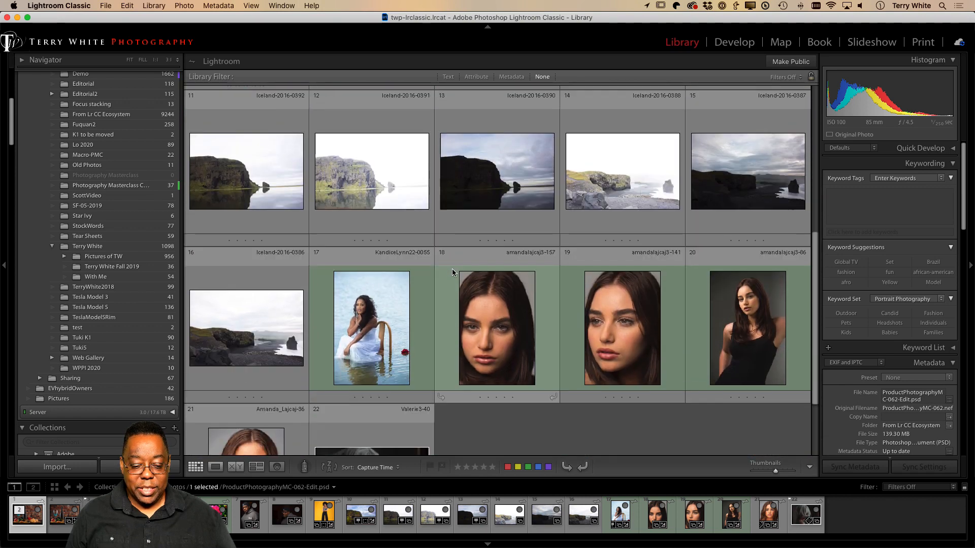
key("j")
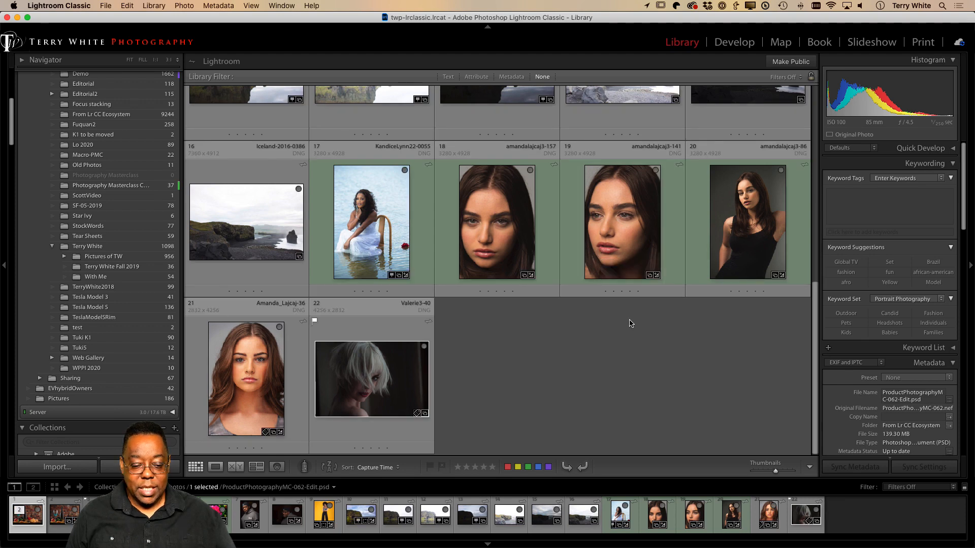
Step: Open the frontal portrait of the brown-haired woman in Loupe view and inspect her eyes and skin at 1:1
double_click(259, 361)
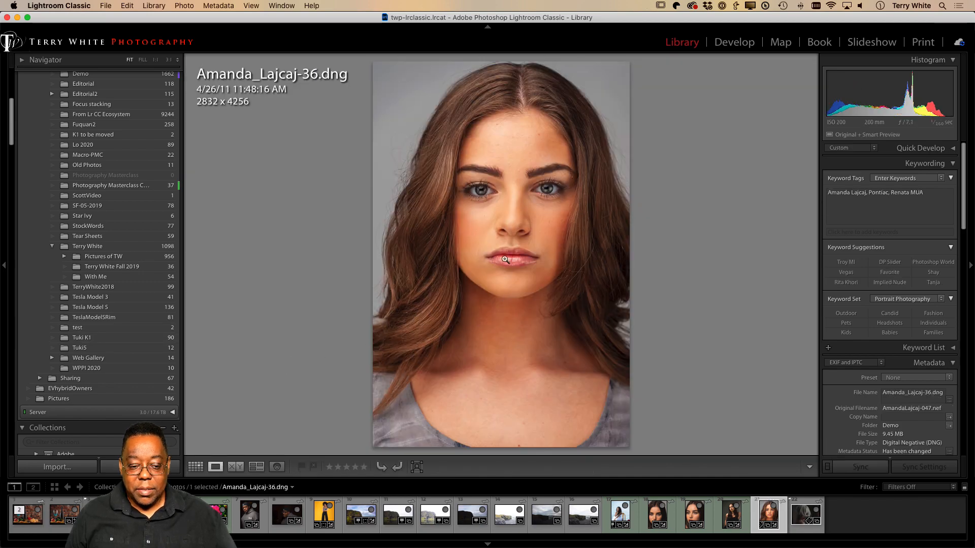
left_click(519, 193)
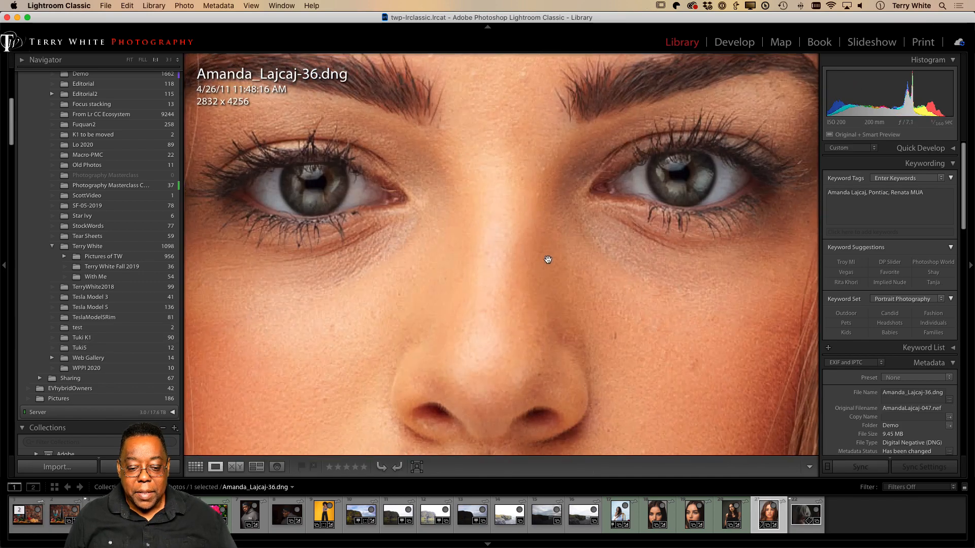
left_click(548, 261)
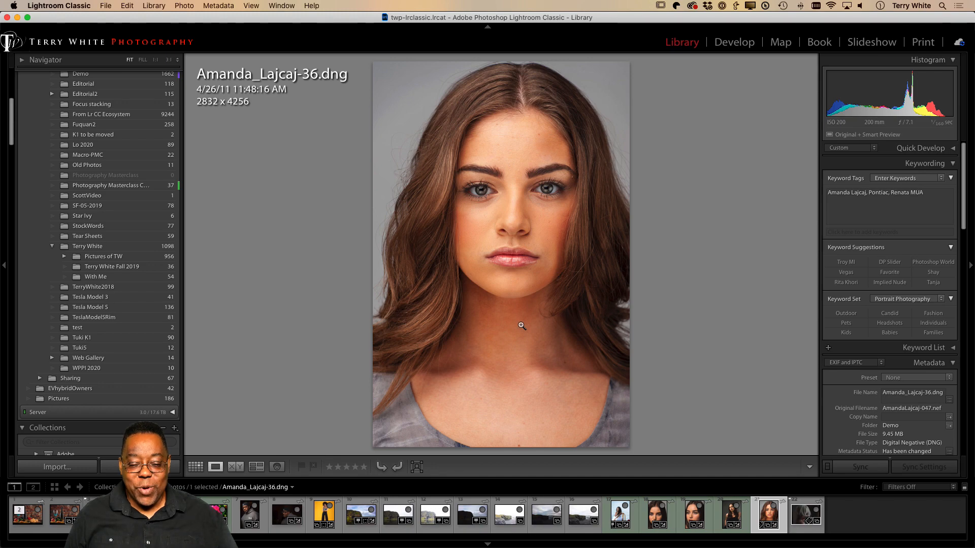
left_click(511, 173)
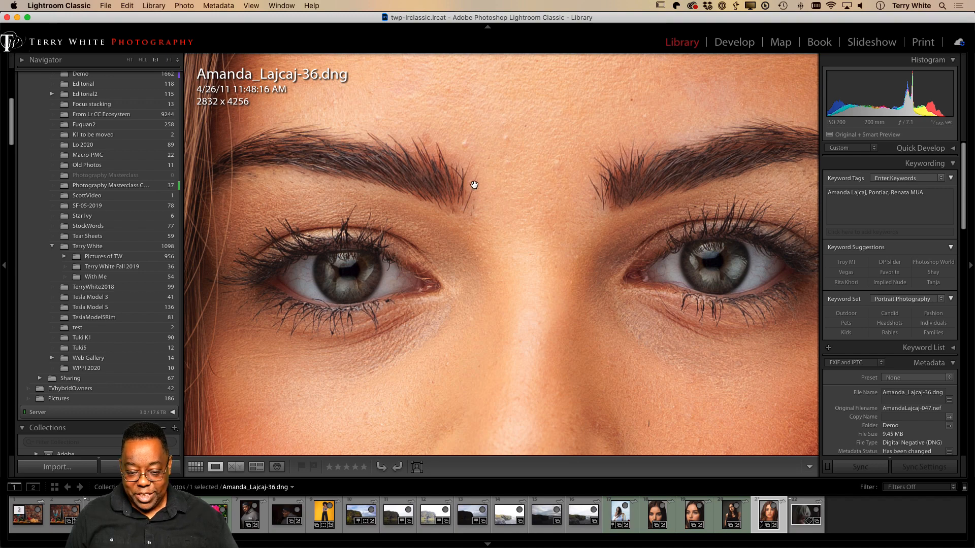
Step: Compare the full portrait in Develop with lens profile corrections disabled and enabled, and leave the corrections enabled
left_click(518, 222)
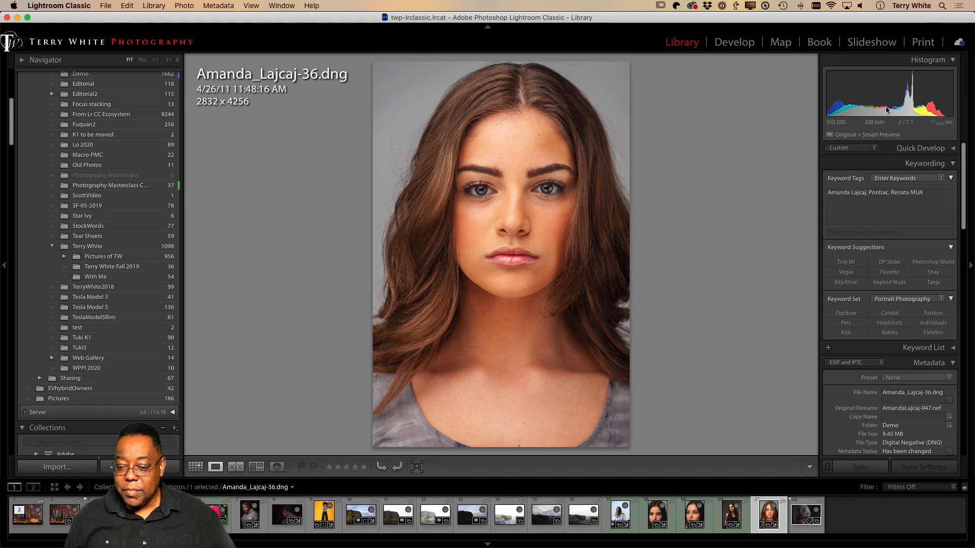
left_click(739, 44)
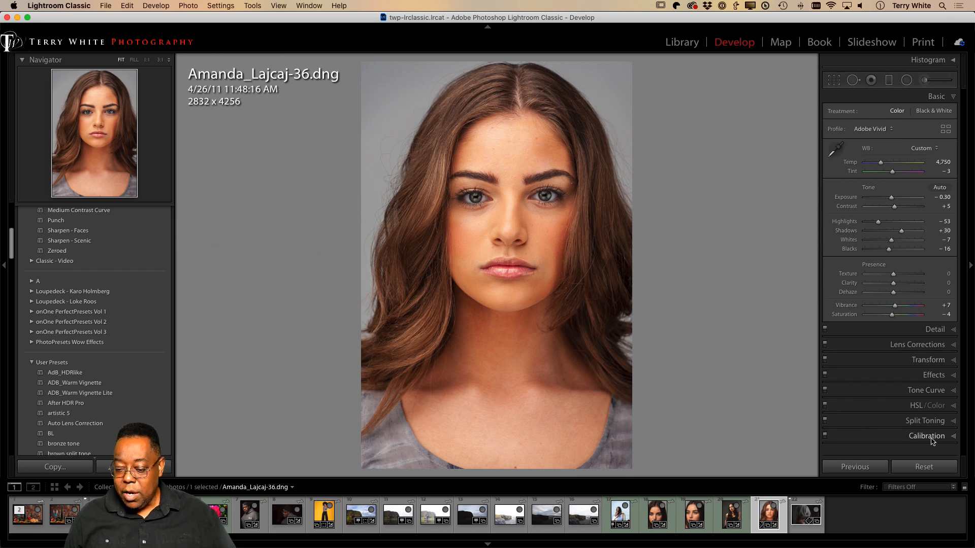
left_click(919, 346)
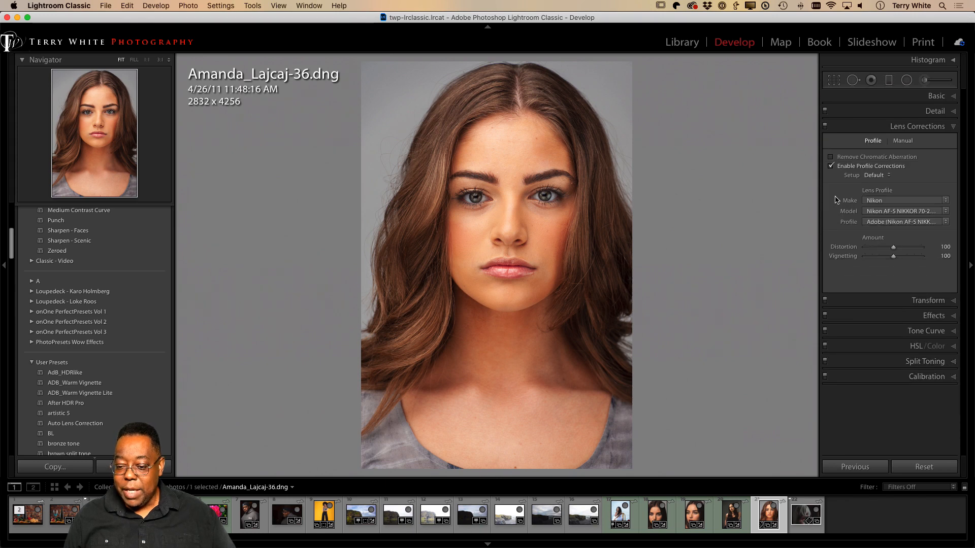
left_click(890, 247)
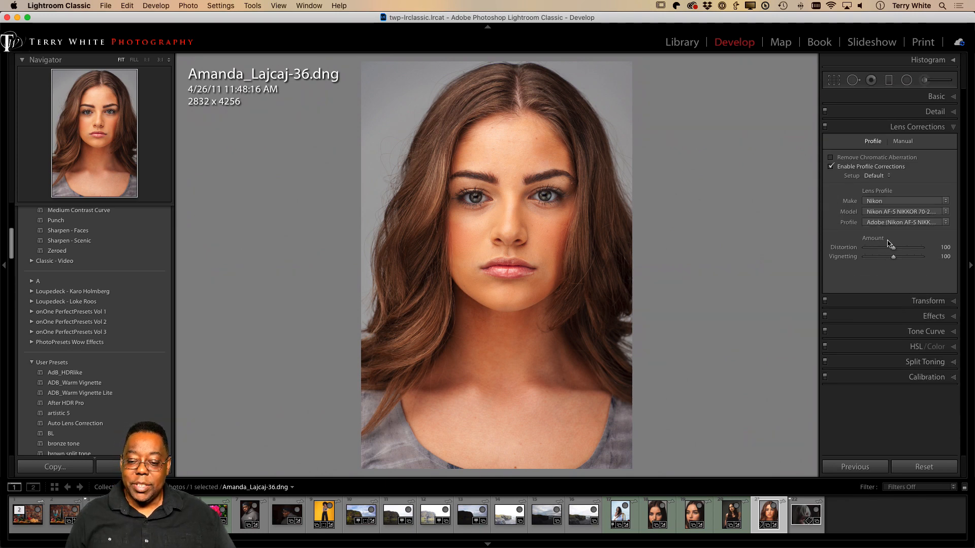
left_click(842, 168)
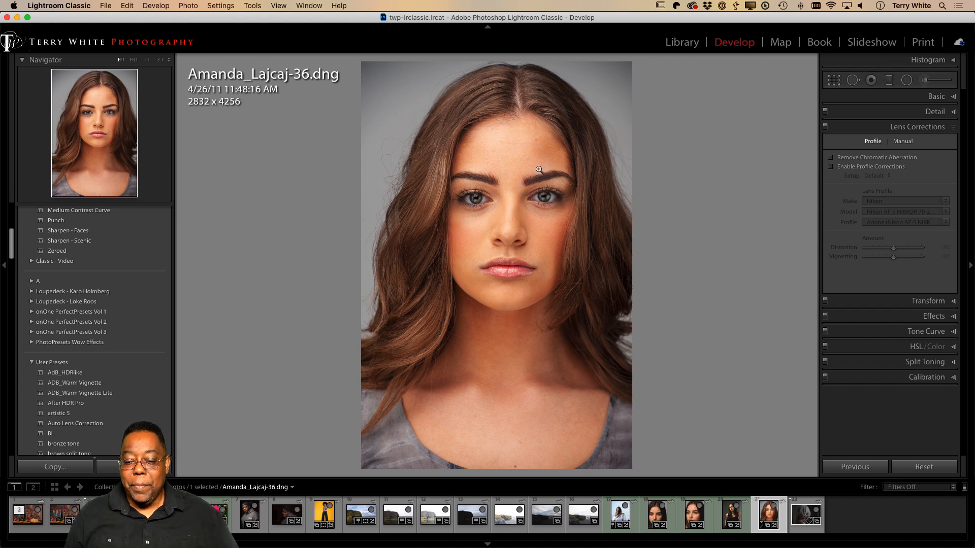
left_click(841, 172)
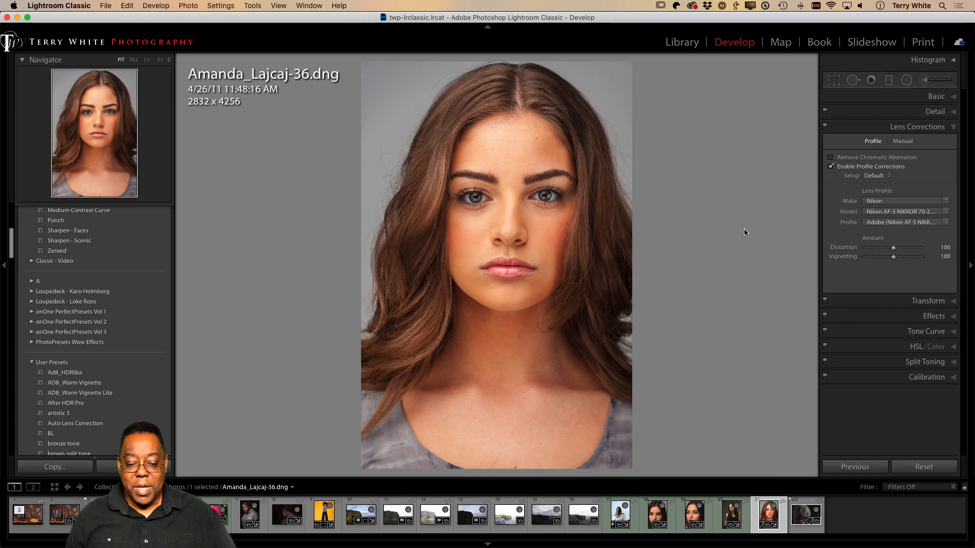
Step: Open the portrait in Photoshop and duplicate the Background layer
key("g")
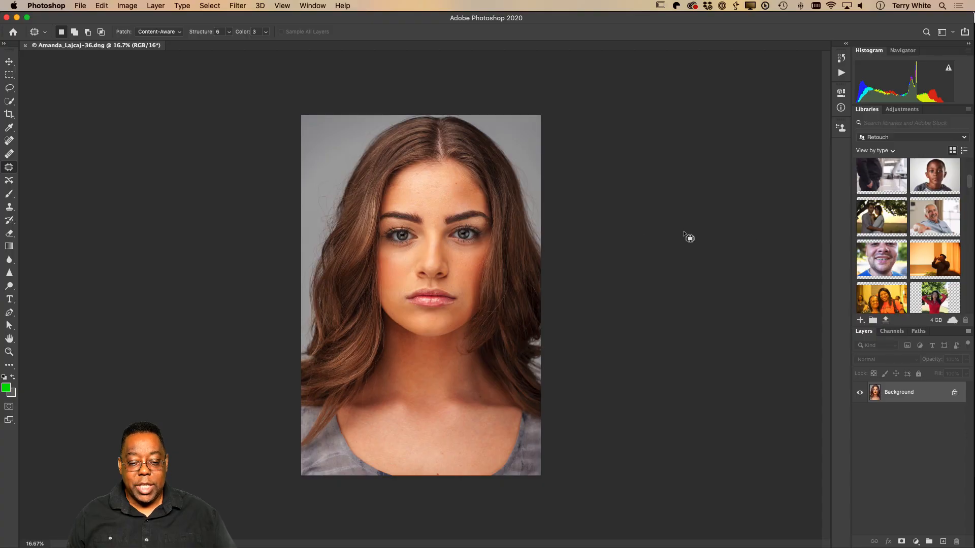
key("z")
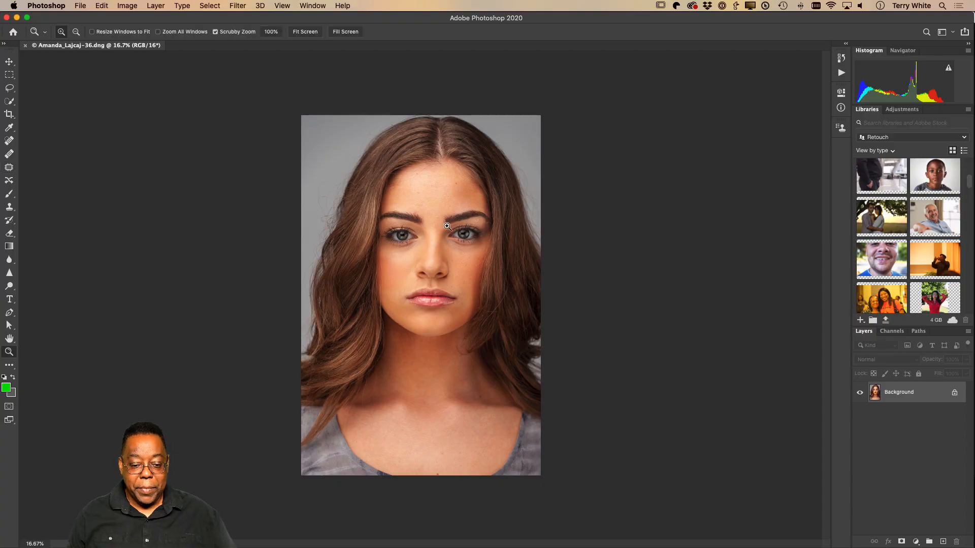
left_click_drag(442, 217, 520, 286)
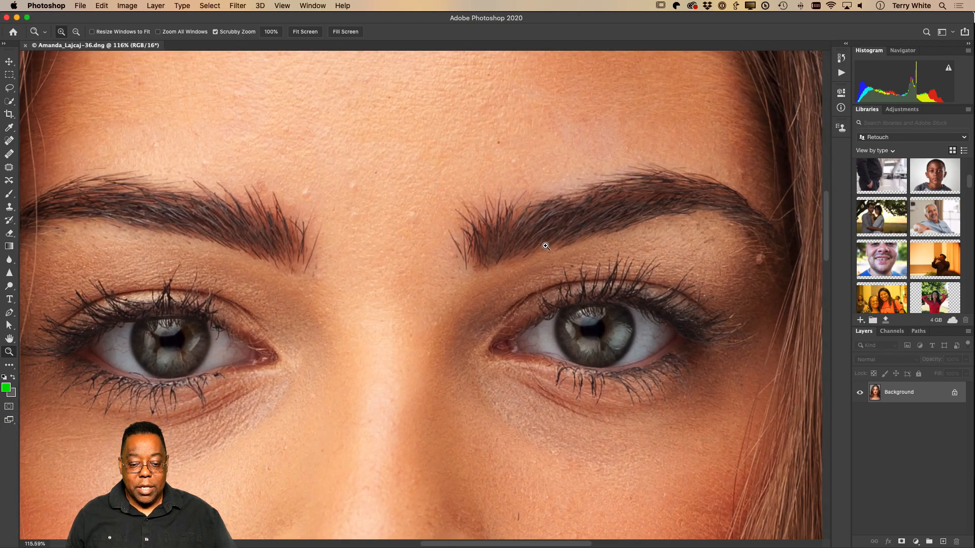
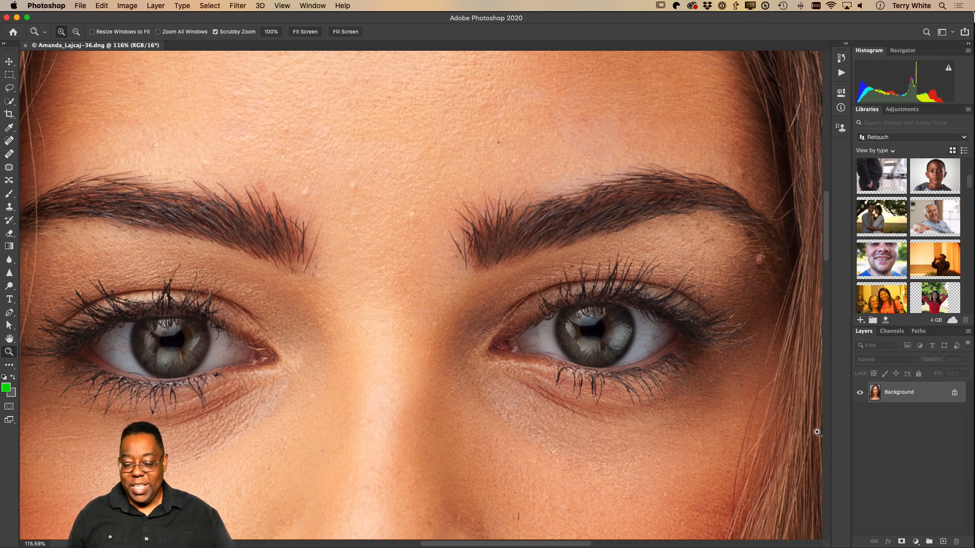
left_click_drag(919, 398, 942, 541)
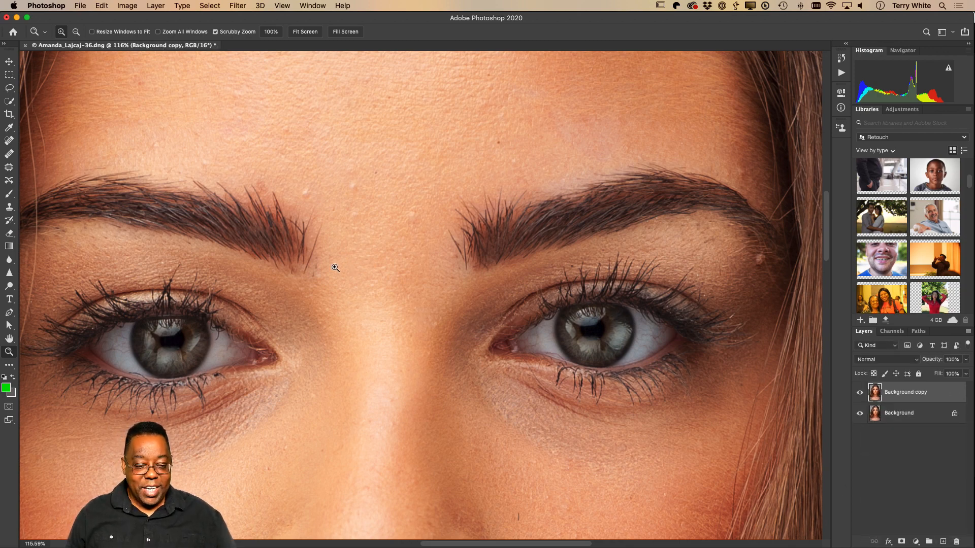
Step: Remove the stray hairs at the inner ends of both eyebrows with the Content-Aware Spot Healing Brush
left_click(9, 141)
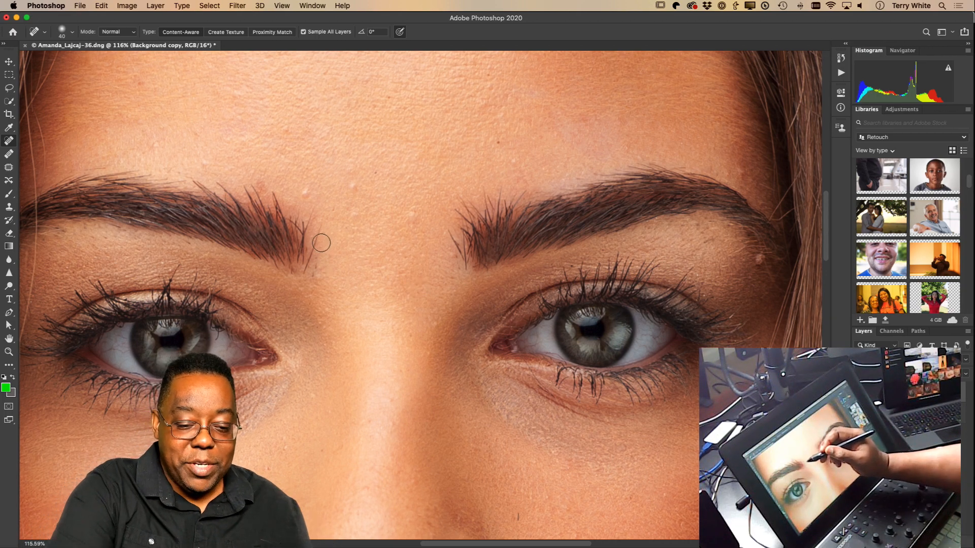
mouse_move(321, 225)
left_mouse_down()
mouse_move(311, 281)
mouse_move(303, 272)
left_mouse_up()
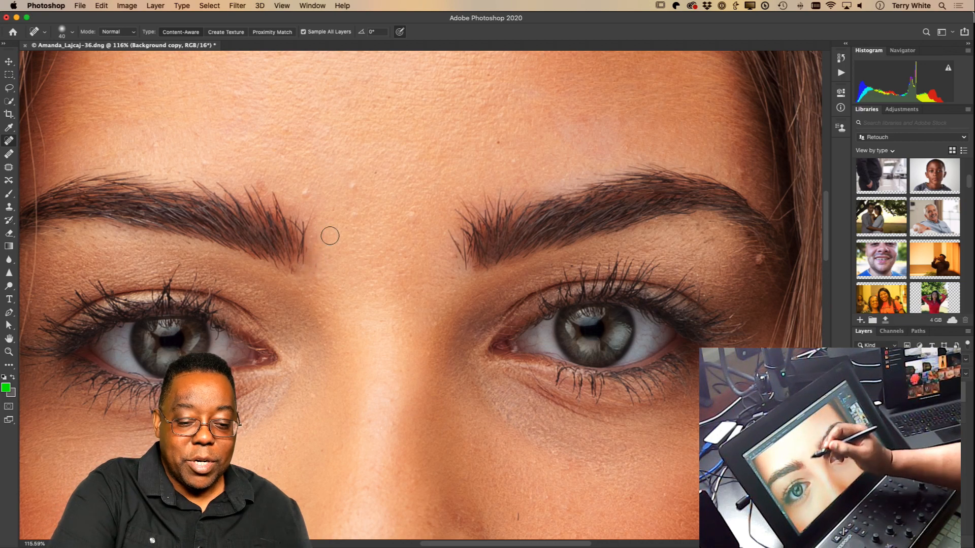
left_click_drag(447, 233, 456, 246)
mouse_move(454, 247)
left_mouse_down()
mouse_move(451, 265)
mouse_move(461, 262)
left_mouse_up()
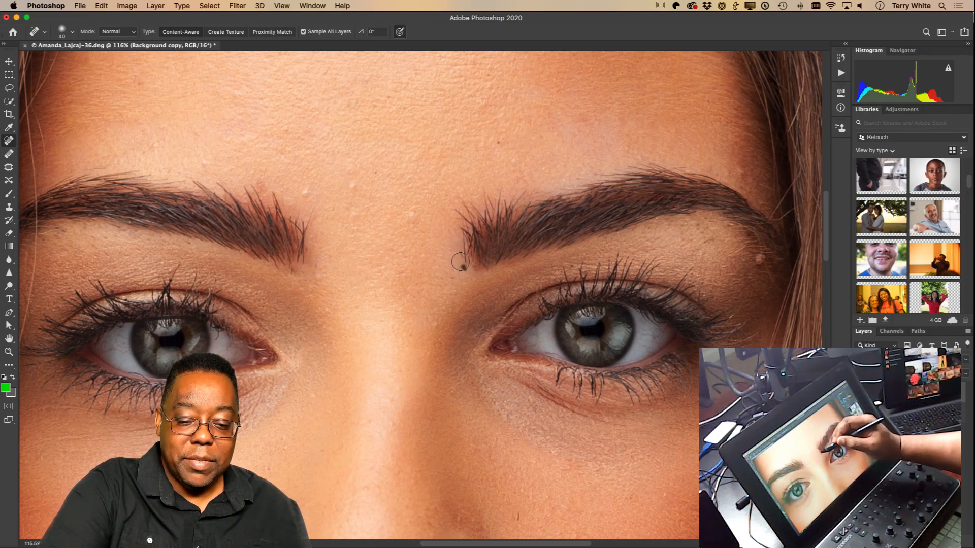
Step: Heal the small bumps and dark spots on the skin between and above the eyebrows
left_click_drag(422, 209, 419, 217)
mouse_move(360, 192)
left_mouse_down()
mouse_move(350, 186)
mouse_move(353, 215)
left_mouse_up()
left_click_drag(315, 187, 300, 203)
left_click_drag(502, 143, 519, 163)
left_click_drag(413, 208, 410, 213)
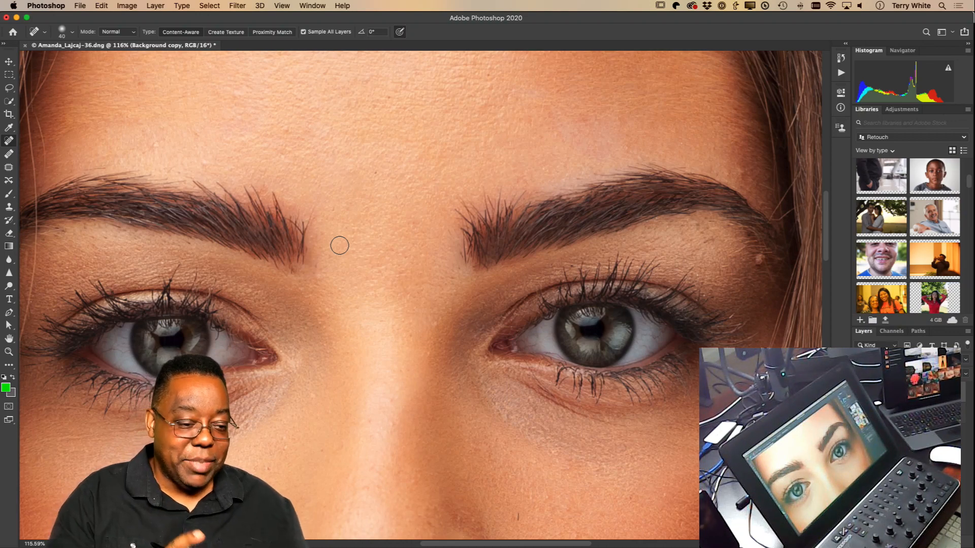
Step: Lasso the curved strip of forehead skin just above the eyebrow on the image's right side
key("l")
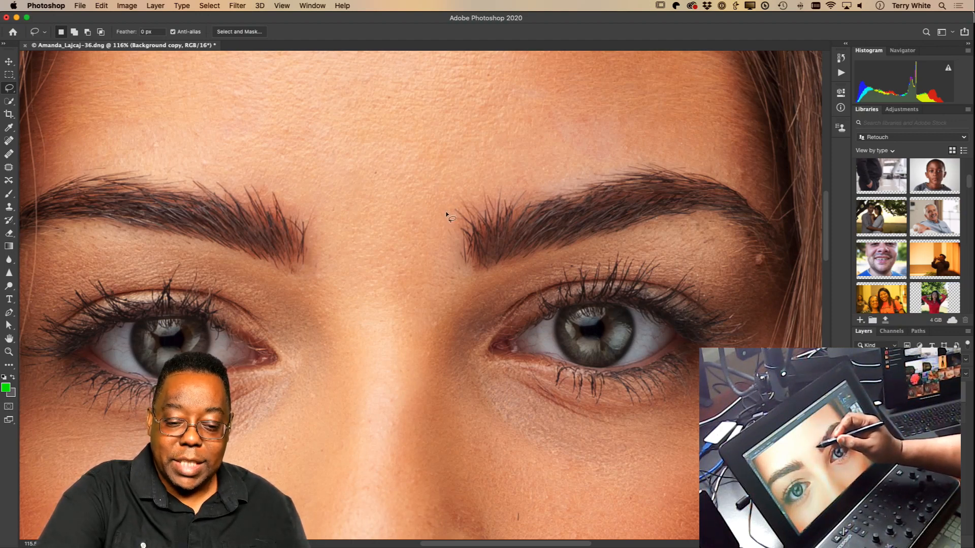
mouse_move(446, 211)
left_mouse_down()
mouse_move(518, 173)
mouse_move(596, 160)
mouse_move(670, 154)
mouse_move(743, 165)
mouse_move(733, 120)
mouse_move(699, 91)
mouse_move(569, 80)
mouse_move(504, 93)
mouse_move(463, 121)
mouse_move(427, 174)
mouse_move(424, 205)
mouse_move(446, 208)
left_mouse_up()
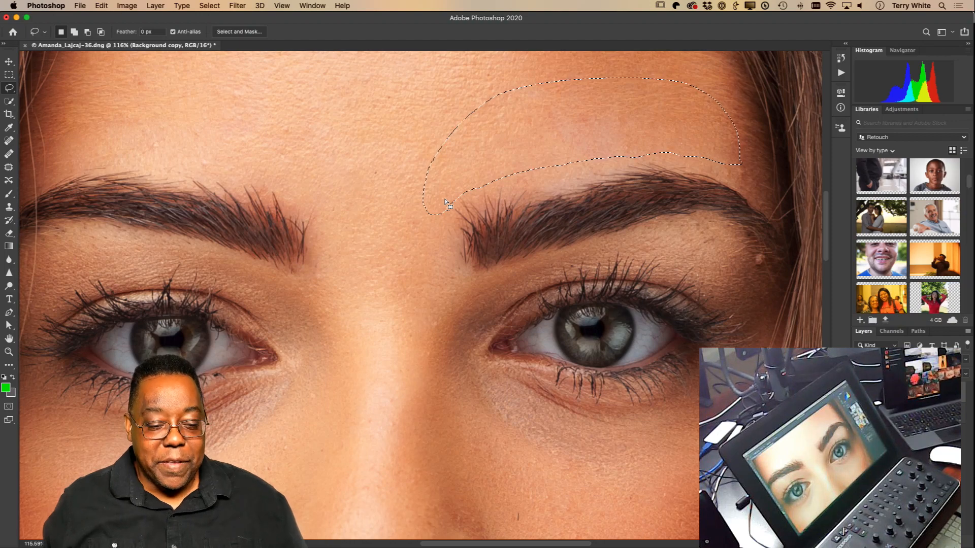
Step: Feather the forehead skin selection with a radius of 20 pixels
left_click(209, 5)
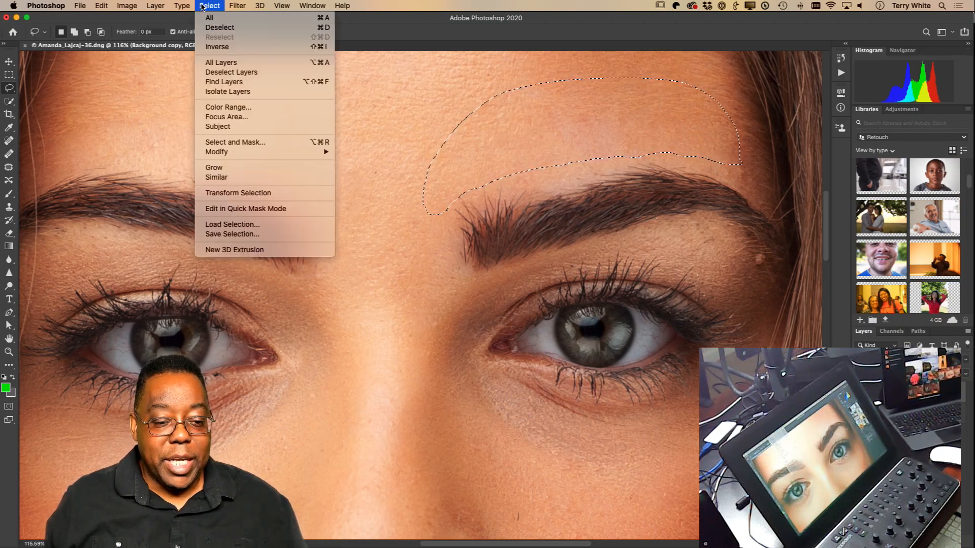
mouse_move(259, 153)
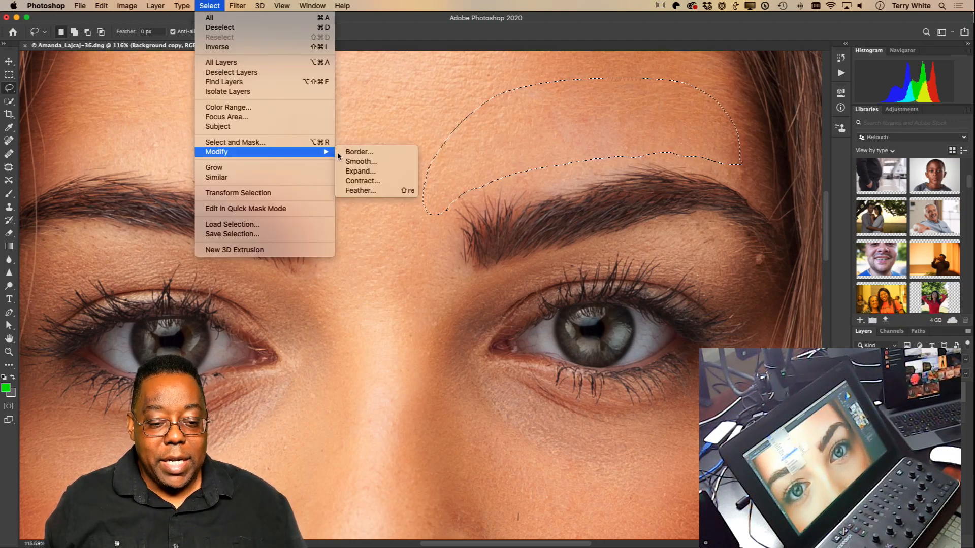
left_click(372, 191)
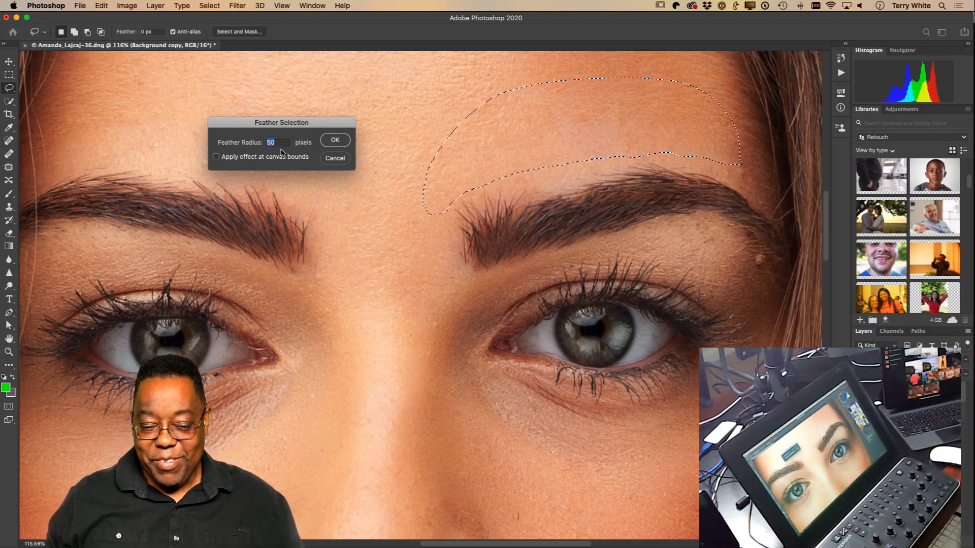
type("20")
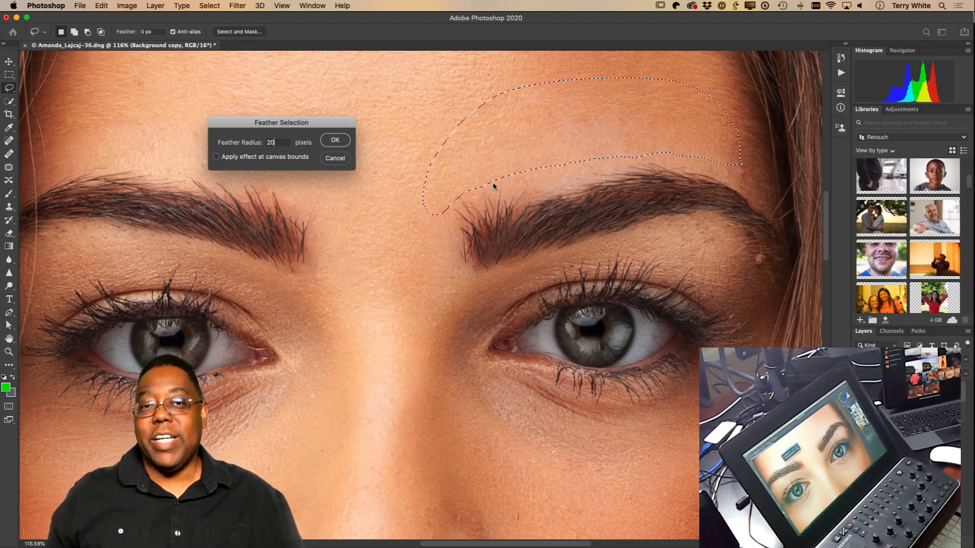
left_click(340, 144)
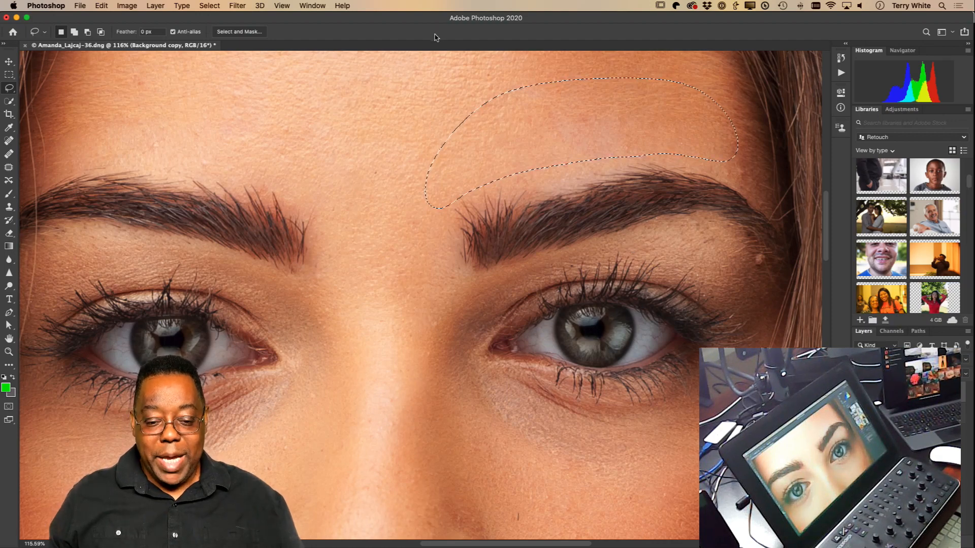
Step: Copy the feathered skin to a new layer, inspect that layer alone, and undo the copy and the feathering
left_click(157, 7)
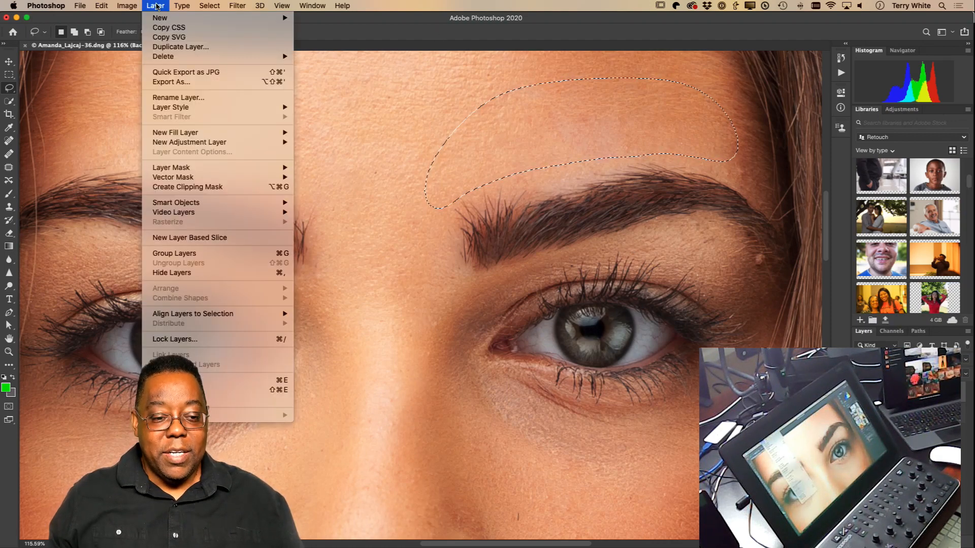
mouse_move(178, 22)
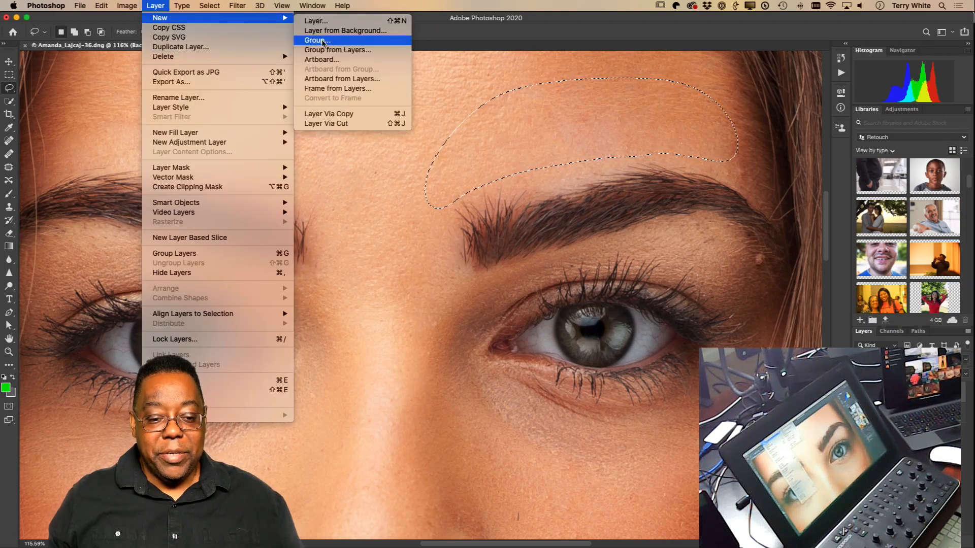
left_click(338, 113)
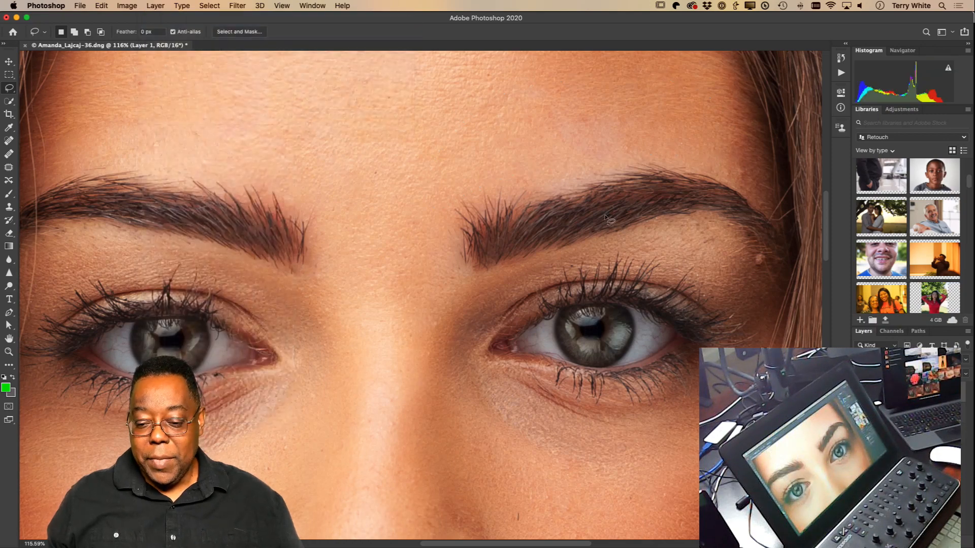
left_click(859, 392, "alt")
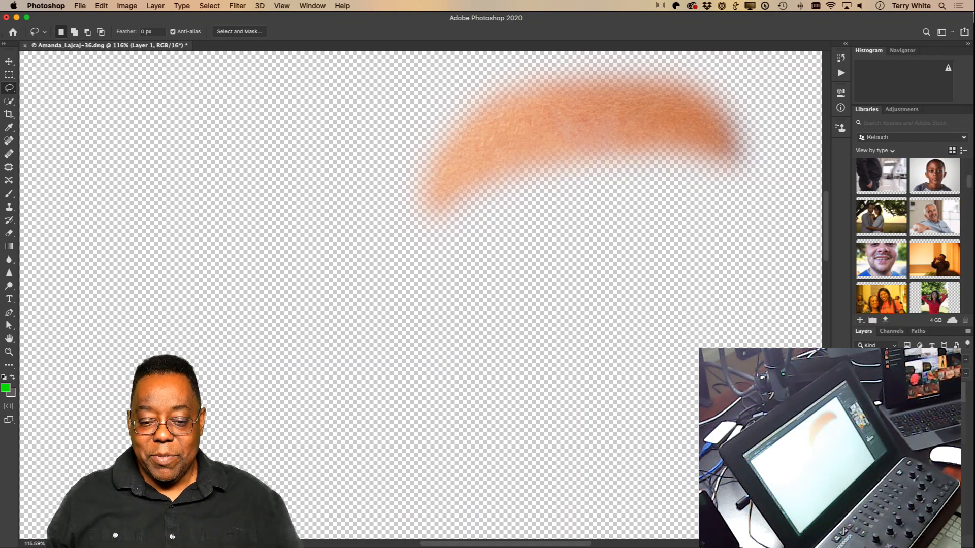
left_click(859, 392, "alt")
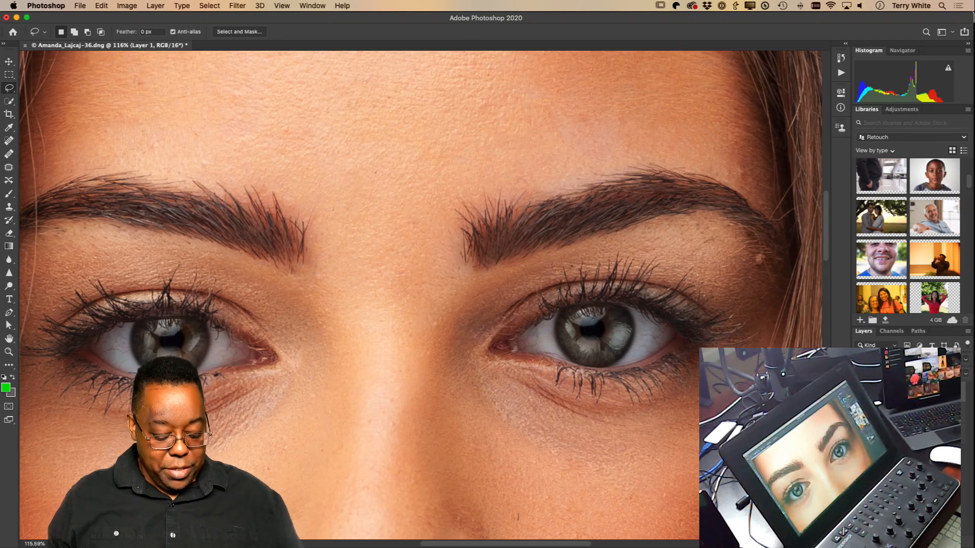
key("super+z")
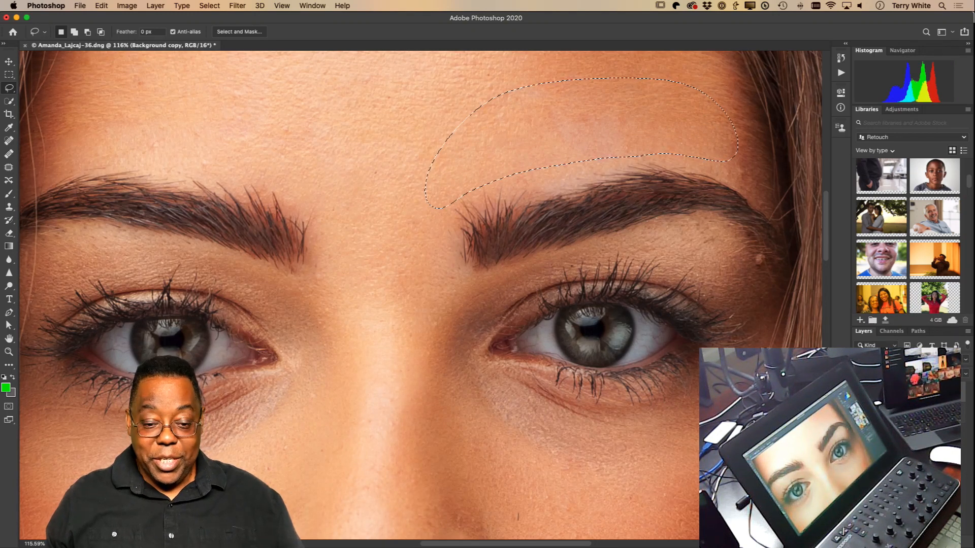
Step: Feather the forehead skin selection with a radius of 10 pixels and copy it to a new layer
left_click(160, 5)
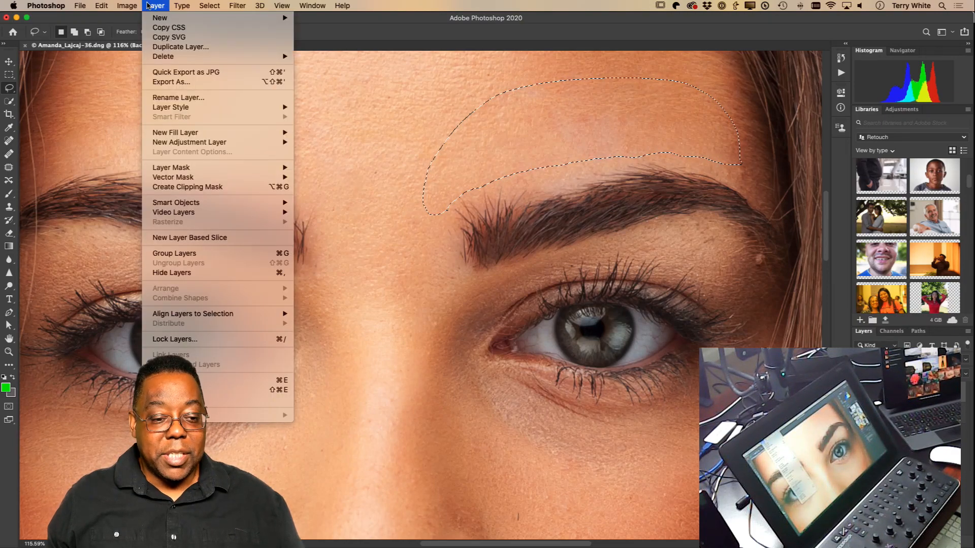
mouse_move(191, 3)
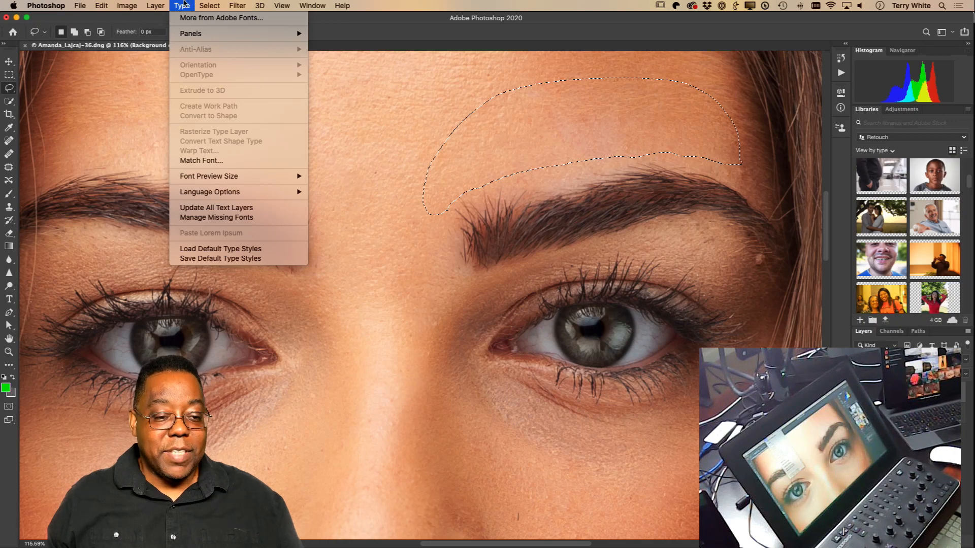
mouse_move(145, 3)
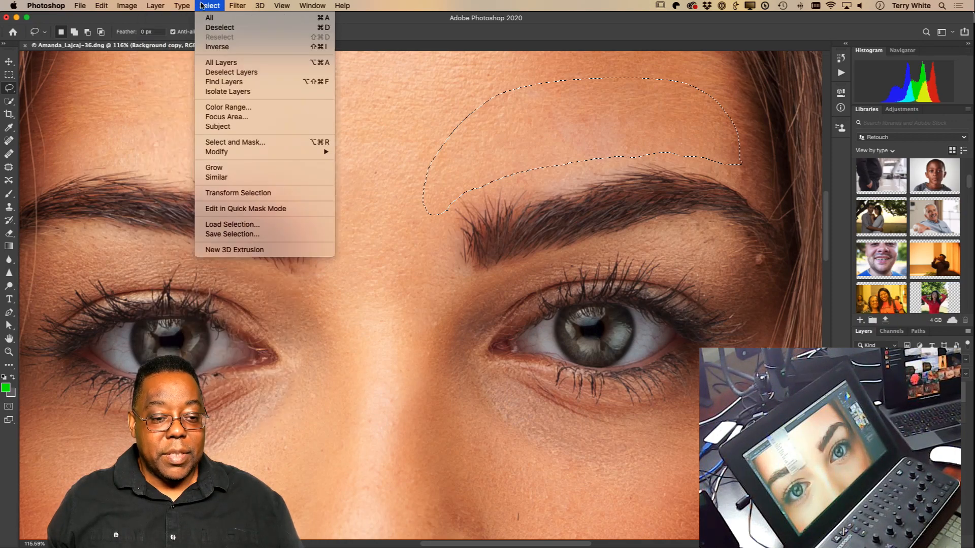
mouse_move(256, 154)
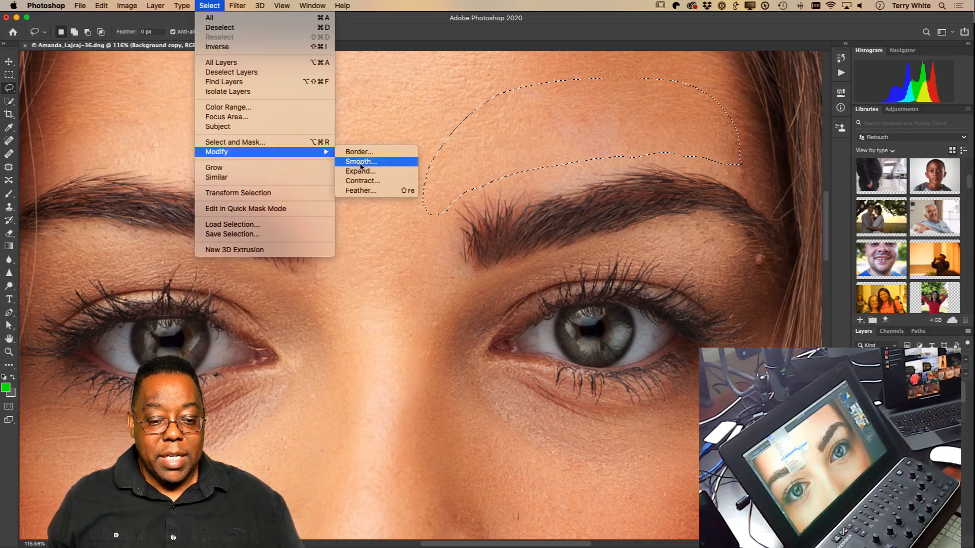
left_click(370, 190)
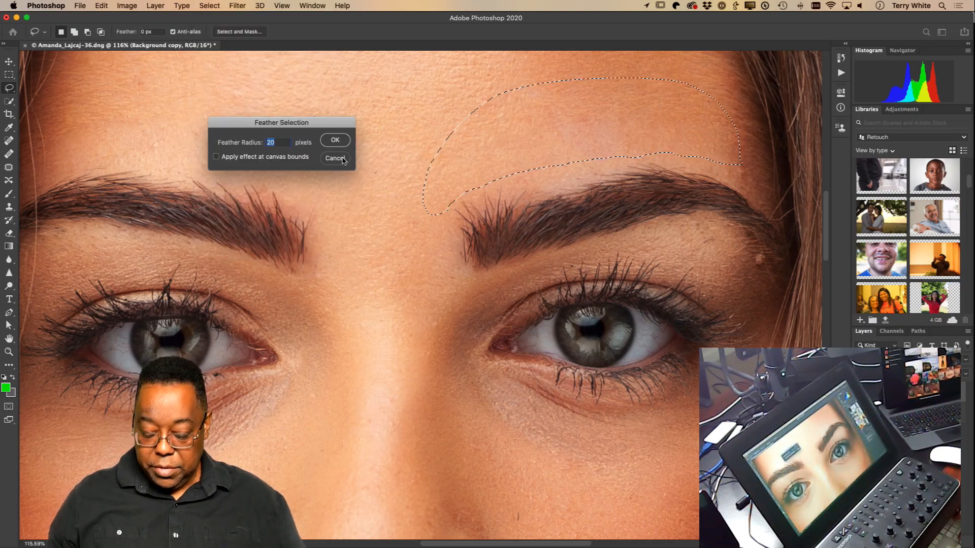
type("10")
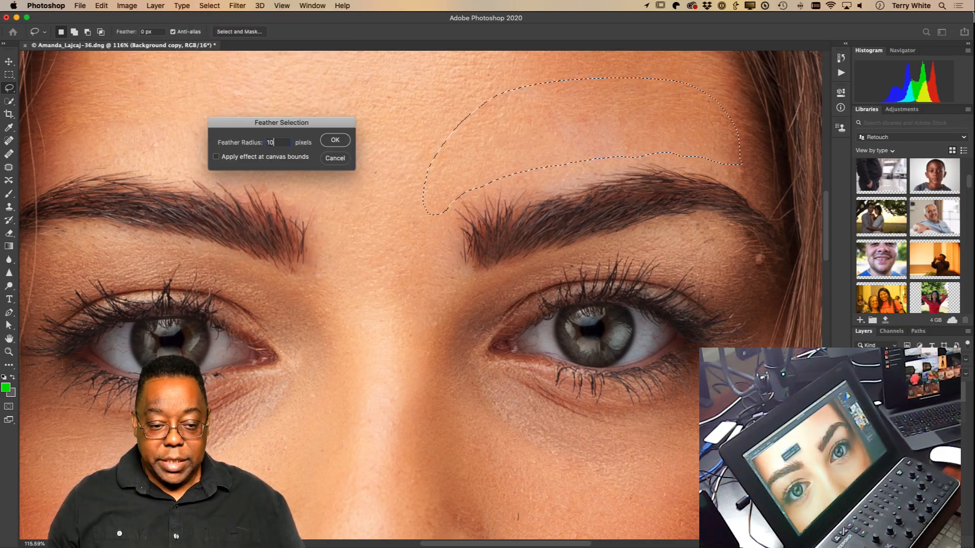
left_click(330, 140)
key("ctrl+j")
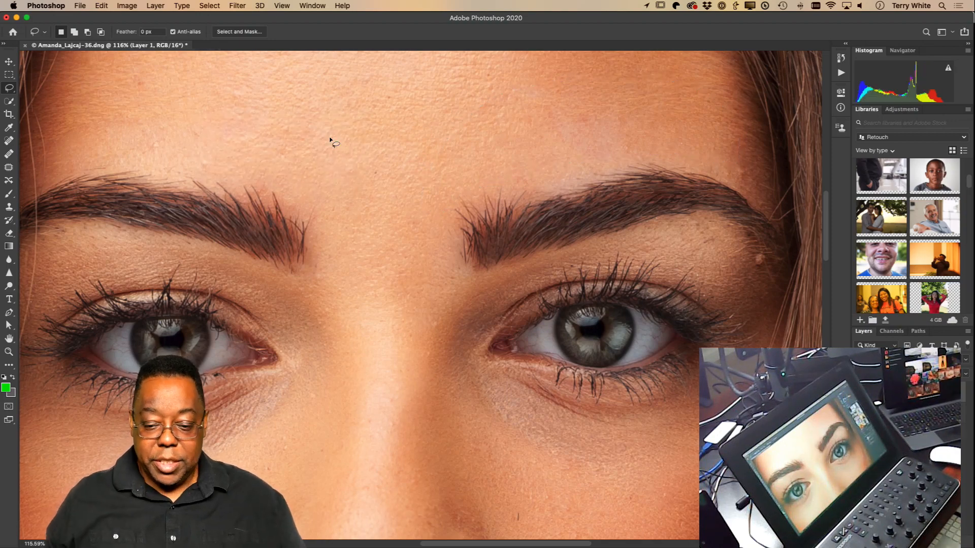
Step: View the copied forehead skin patch alone, restore the other layers, and move the patch down over the eyebrow's upper edge
left_click(859, 412)
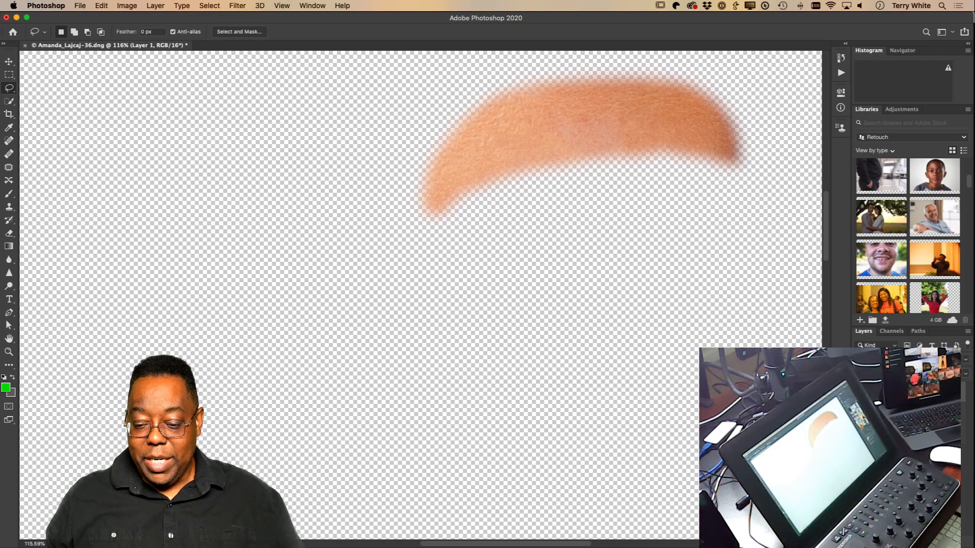
left_click(858, 394, "alt")
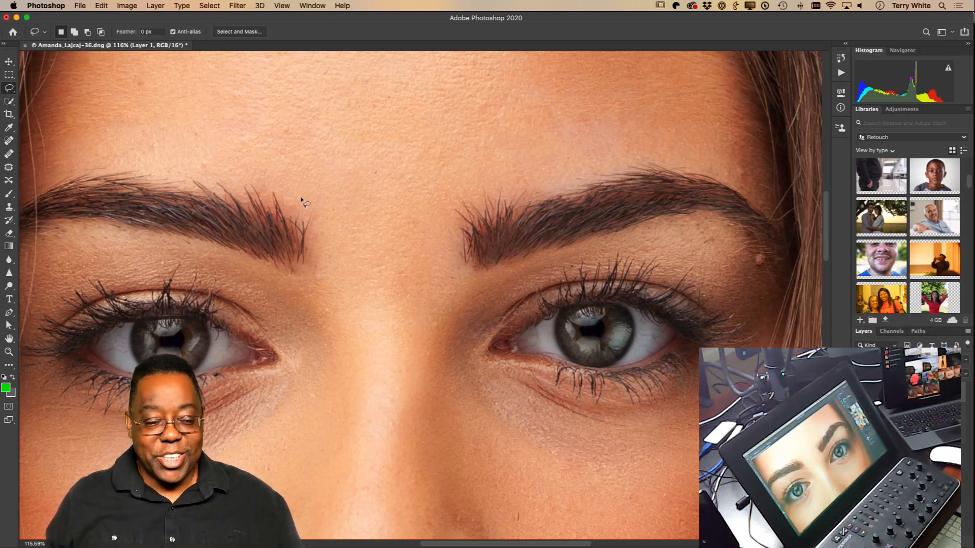
left_click(9, 62)
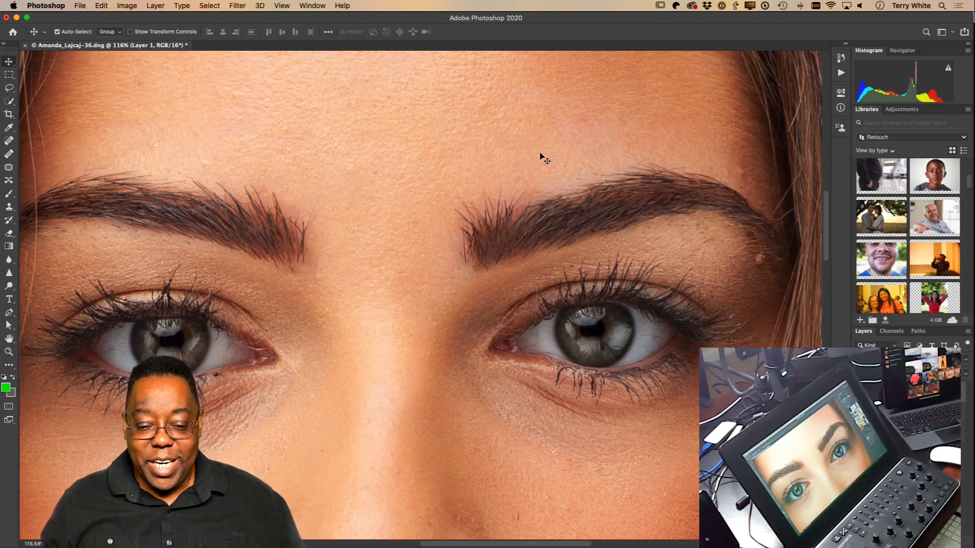
left_click_drag(540, 154, 547, 189)
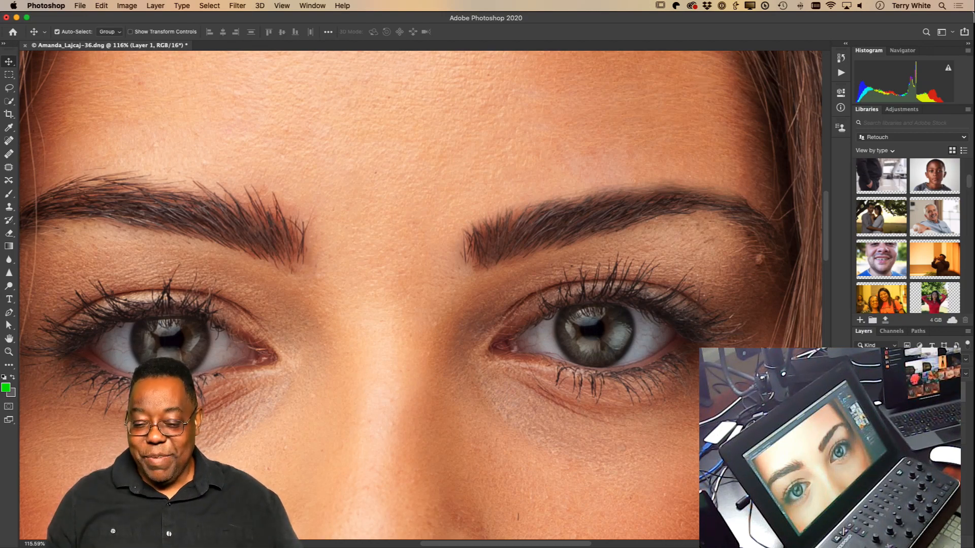
Step: Compare the eyebrow with and without the moved skin patch, and nudge the patch slightly upward
key("super+z")
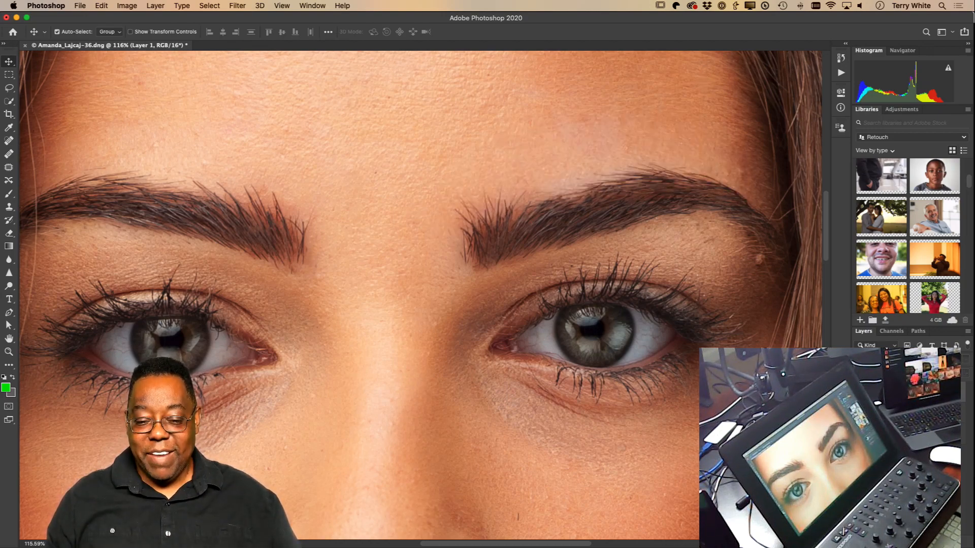
key("super+shift+z")
key("super+z")
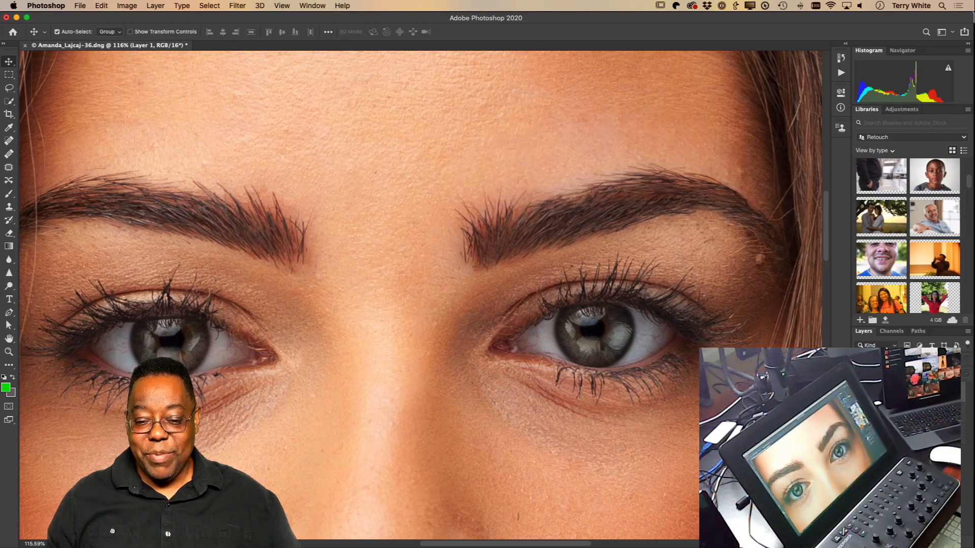
key("super+shift+z")
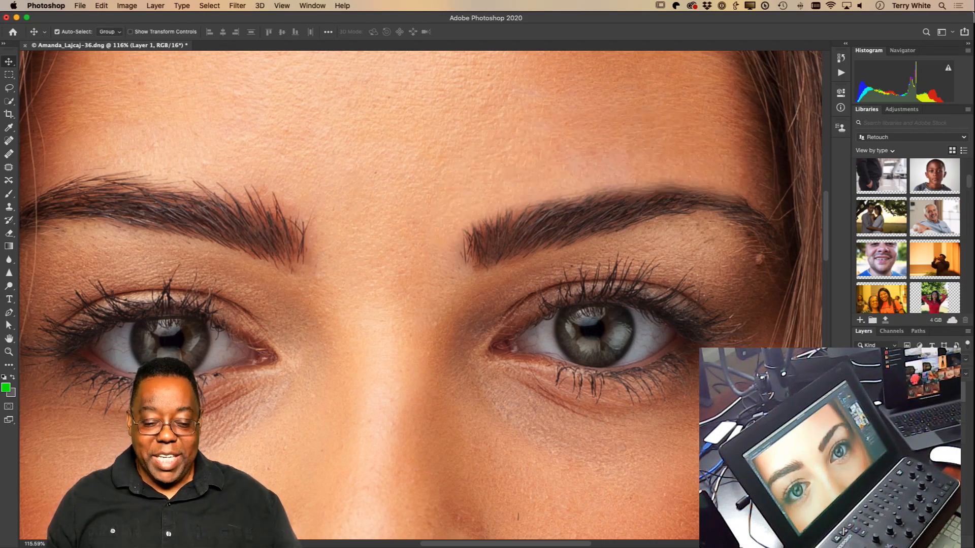
left_click_drag(601, 174, 601, 172)
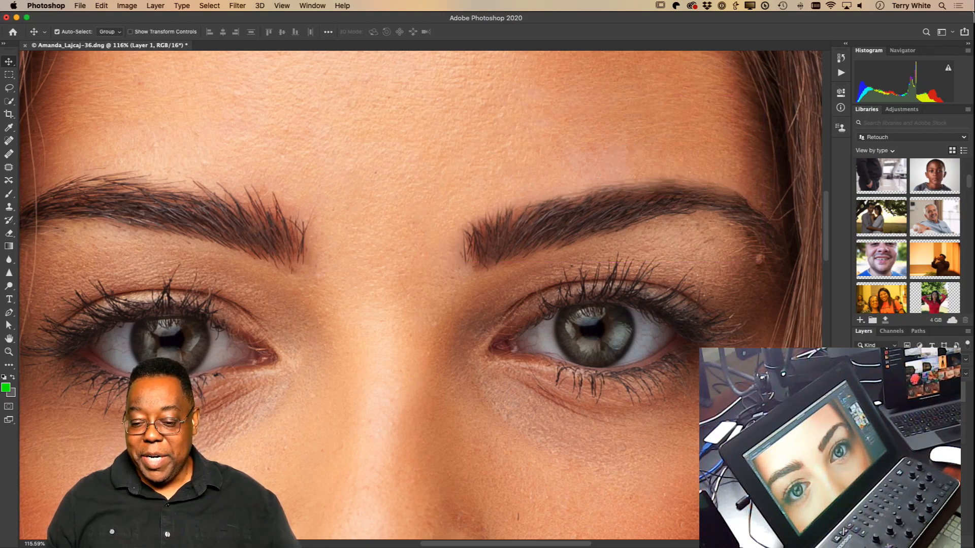
key("super+z")
key("super+shift+z")
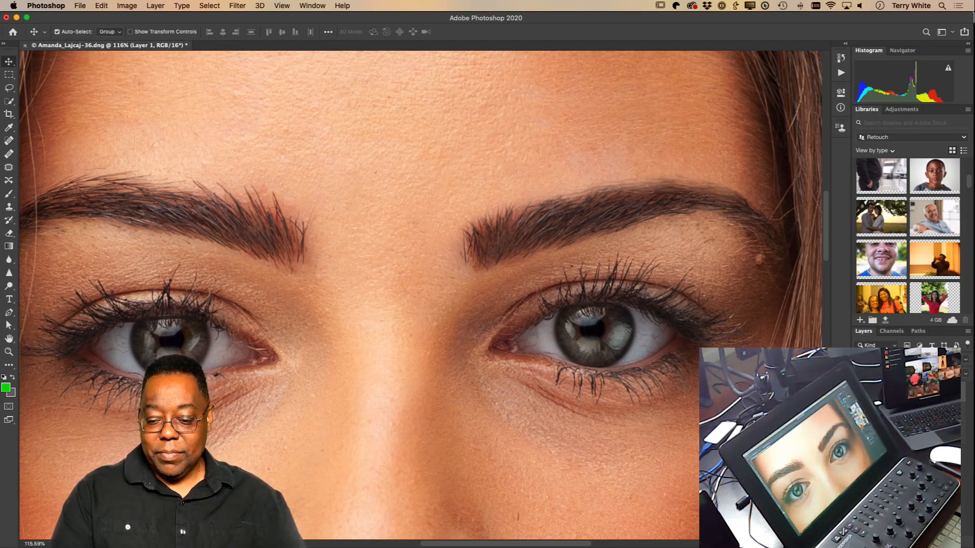
Step: Rename the skin patch layer as Left Eye
type("Left Eyte")
key("Return")
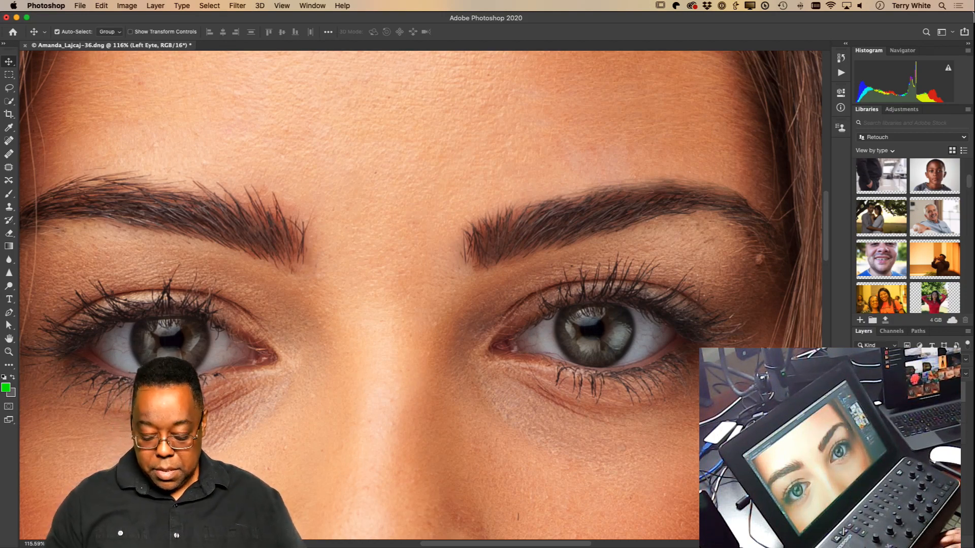
key("Return")
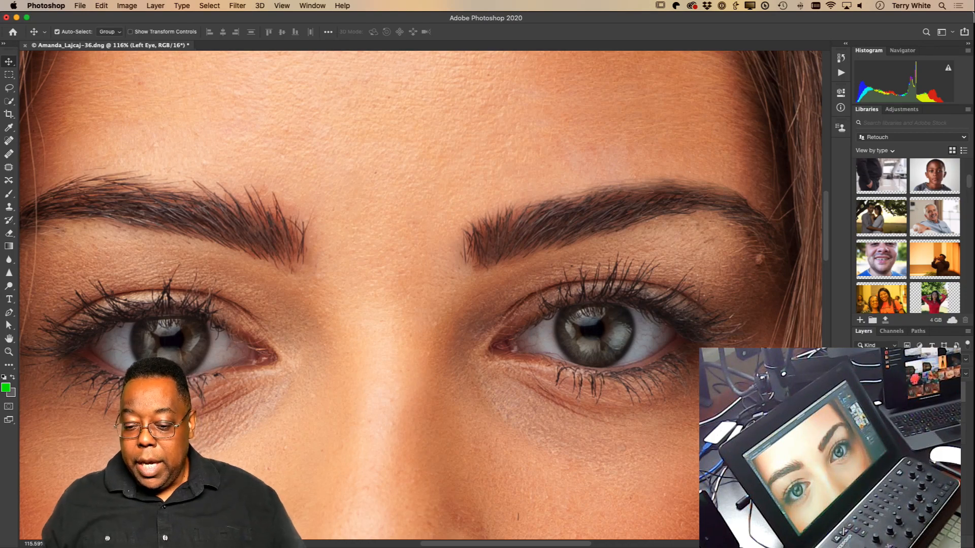
Step: On the Background copy layer, lasso a curved area of forehead skin just above the eyebrow on the image's left side
key("alt+[")
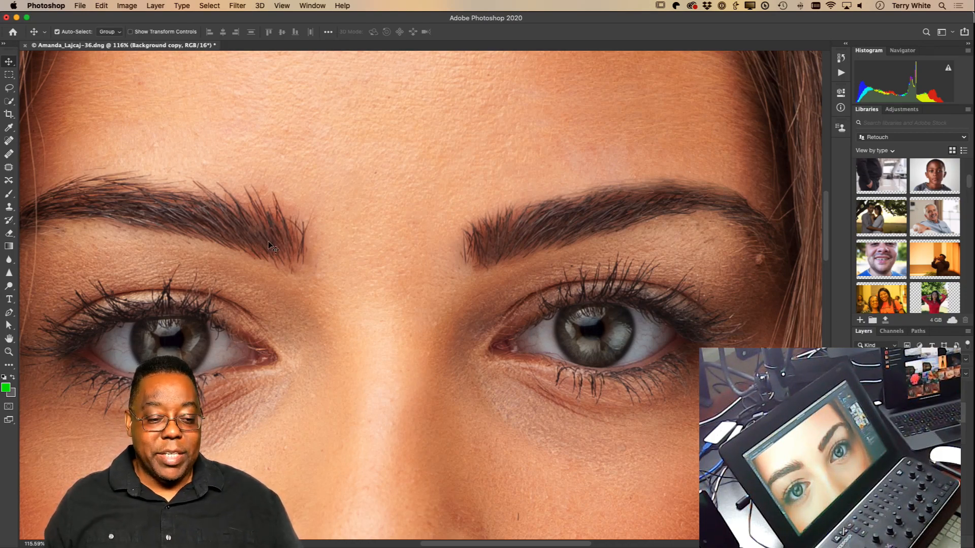
left_click_drag(271, 231, 387, 224)
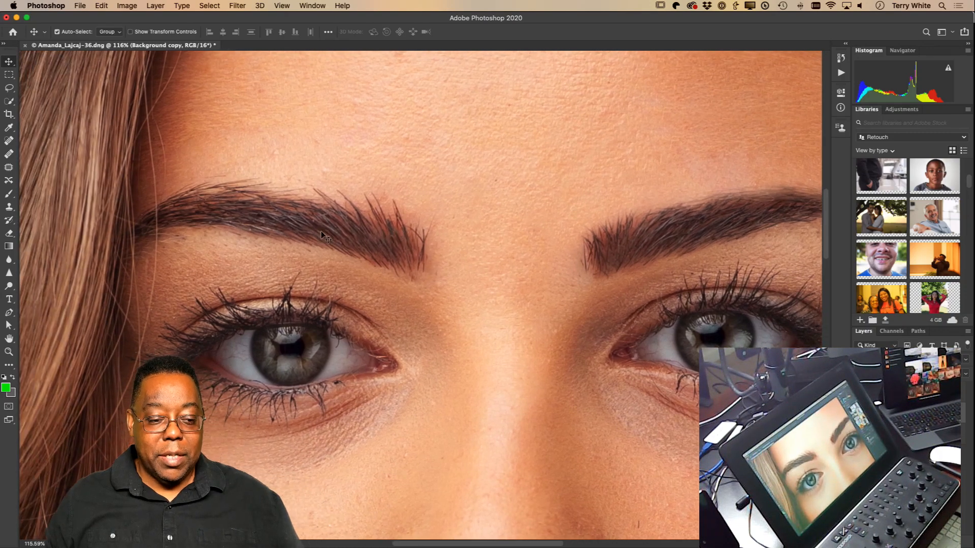
left_click(9, 168)
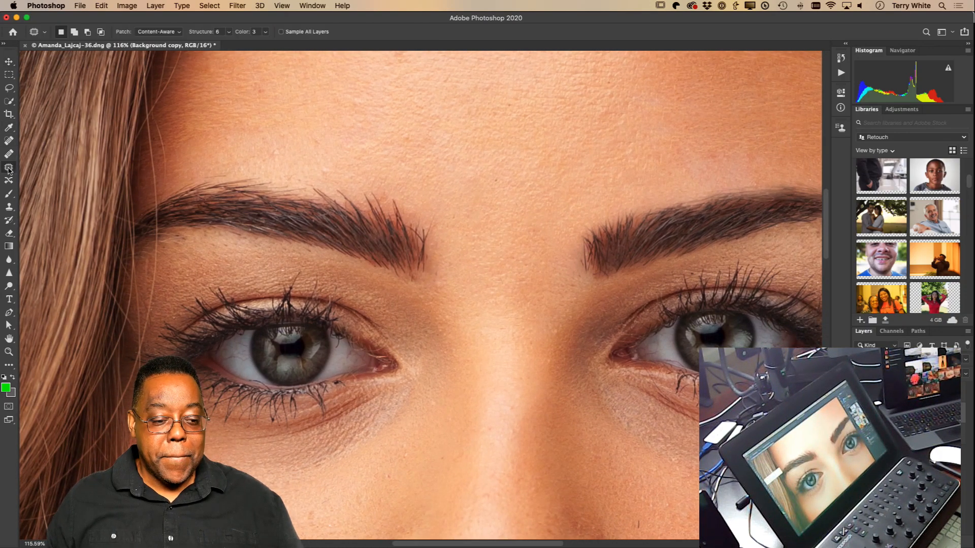
left_click(8, 88)
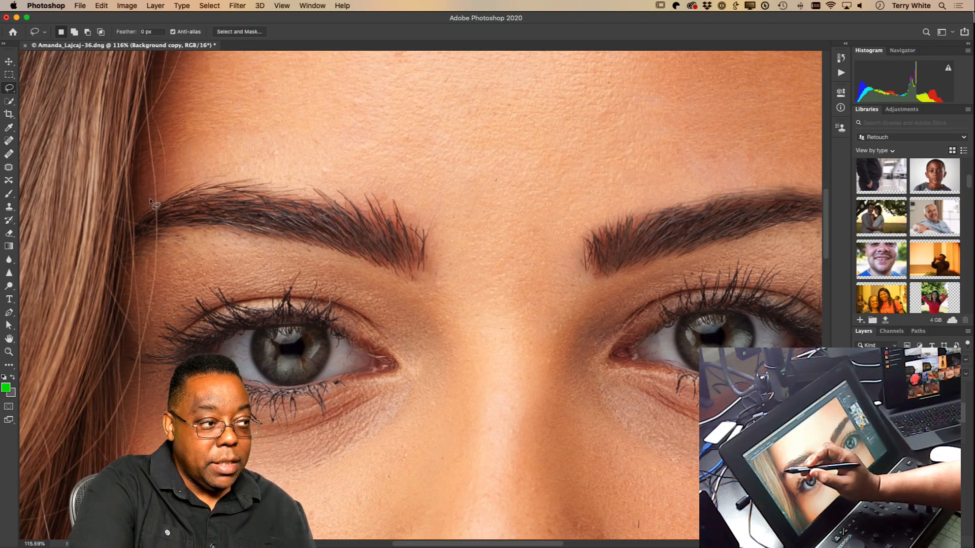
mouse_move(144, 205)
left_mouse_down()
mouse_move(202, 178)
mouse_move(309, 184)
left_mouse_up()
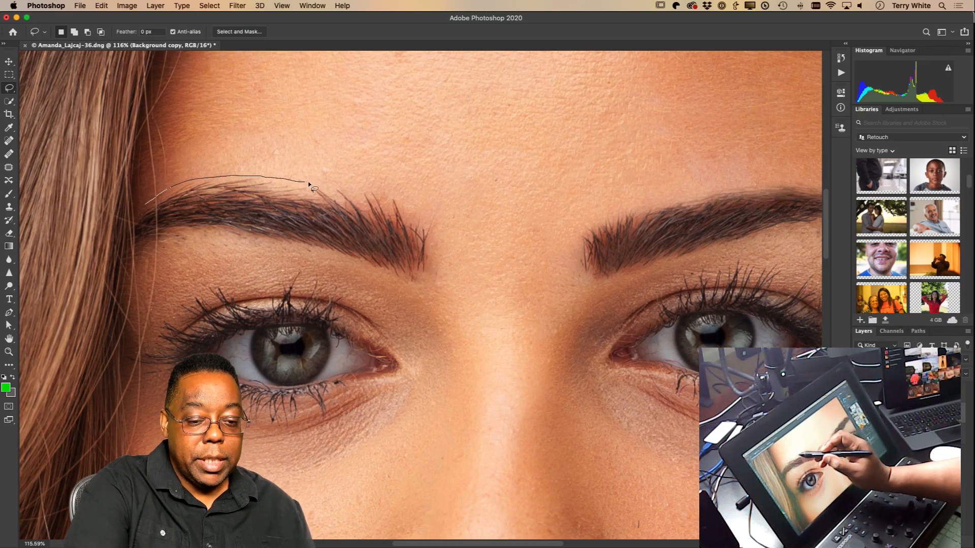
left_click_drag(383, 208, 432, 215)
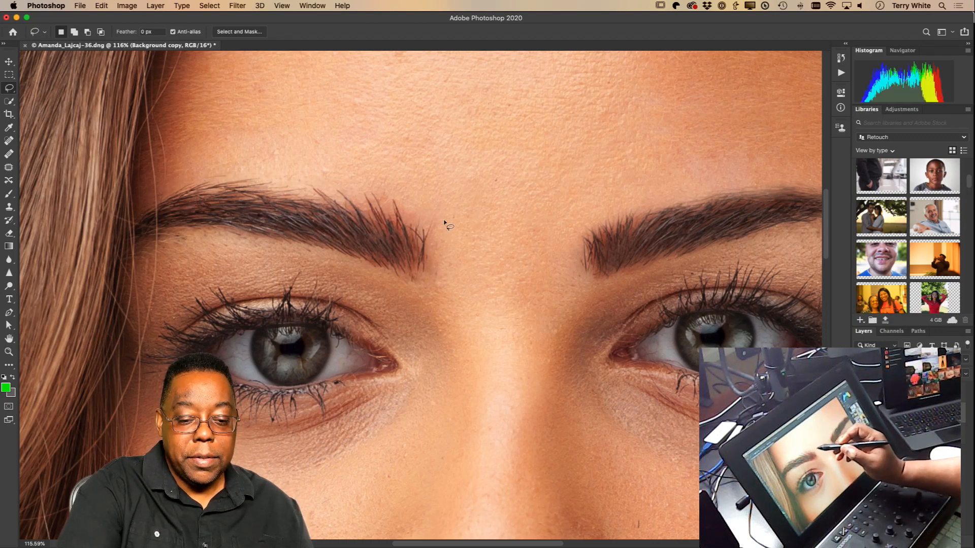
left_click(444, 222)
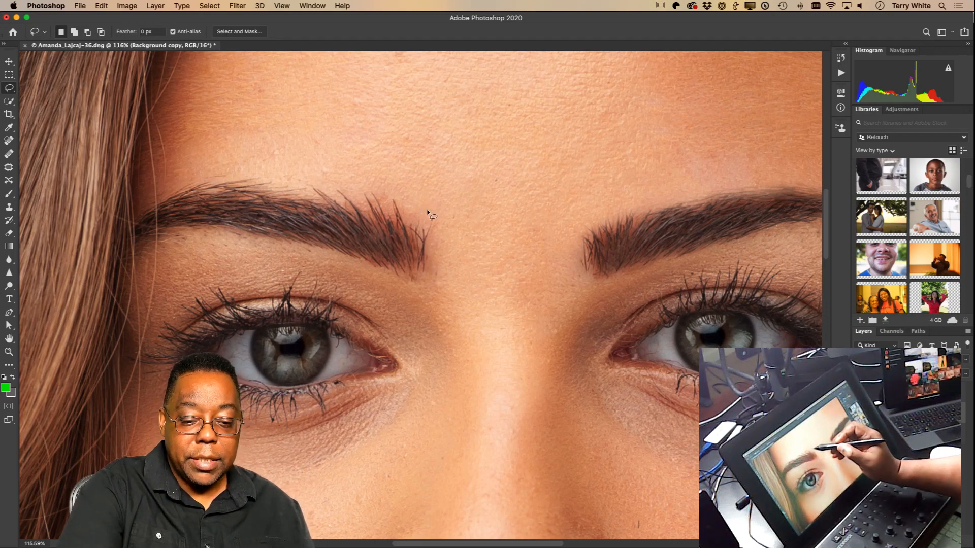
mouse_move(393, 197)
left_mouse_down()
mouse_move(280, 168)
mouse_move(167, 183)
mouse_move(188, 132)
mouse_move(289, 95)
mouse_move(376, 109)
mouse_move(430, 151)
mouse_move(447, 199)
mouse_move(414, 205)
left_mouse_up()
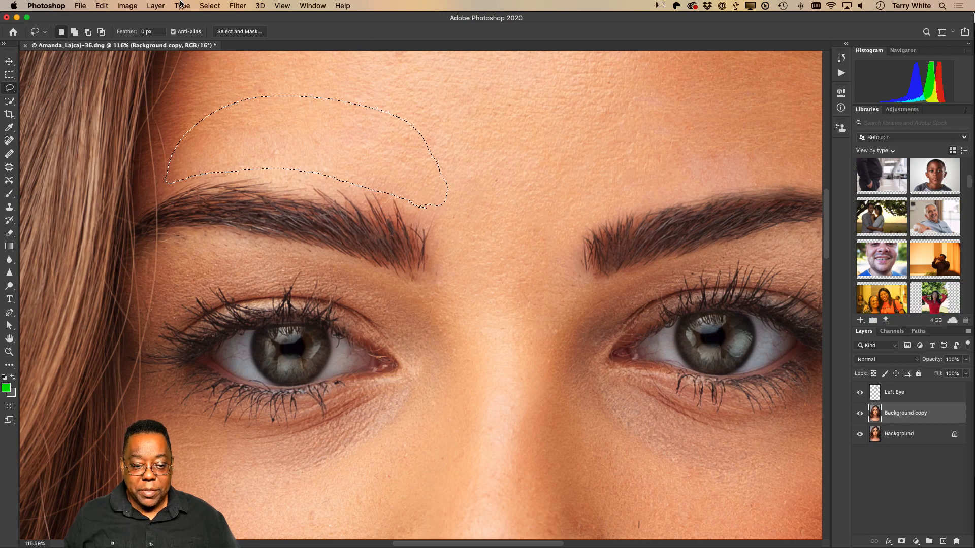
Step: Feather the new forehead skin selection with a radius of 10 pixels and copy it to a new layer
left_click(209, 6)
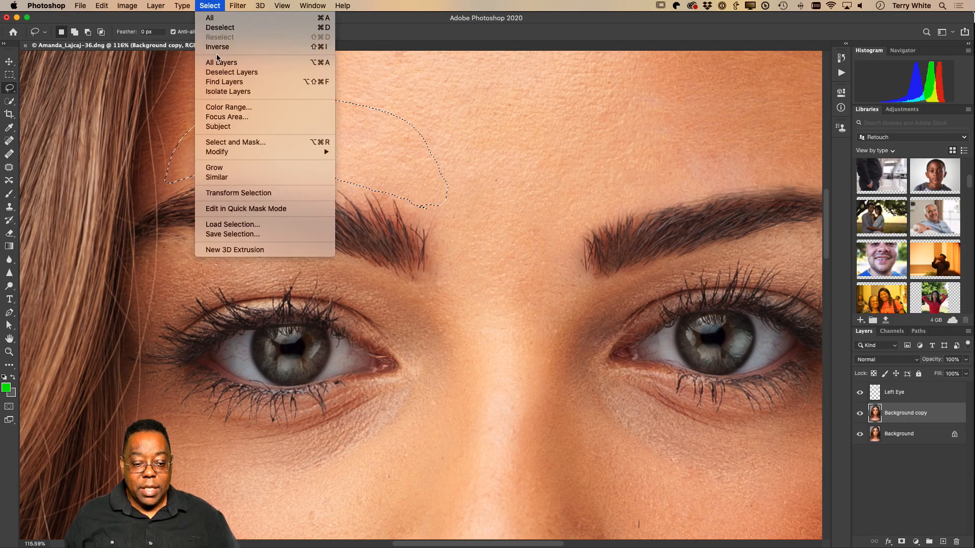
mouse_move(248, 153)
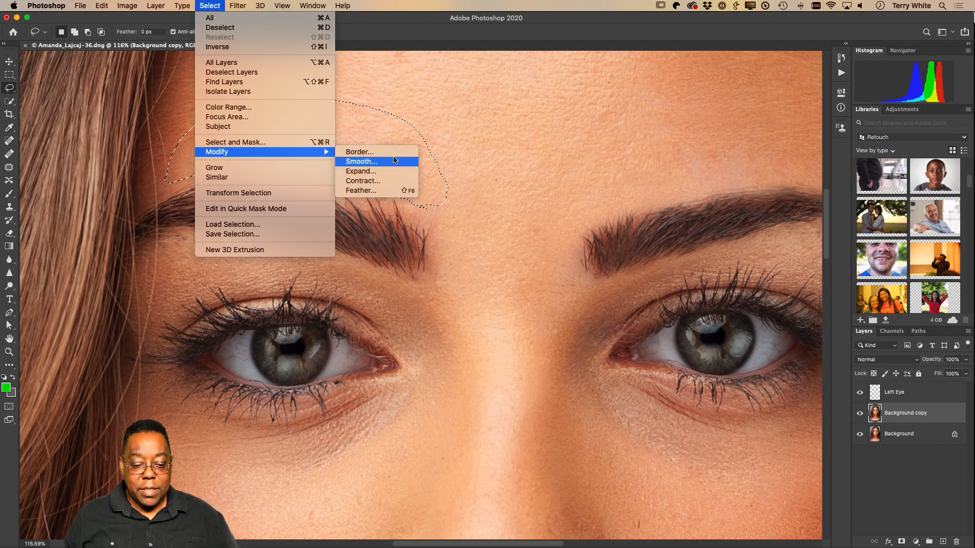
left_click(360, 190)
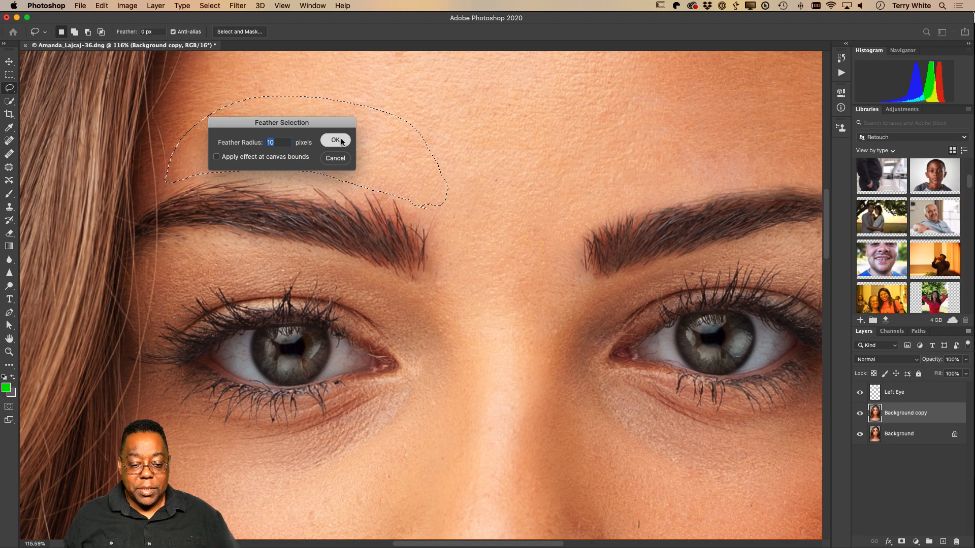
left_click(342, 141)
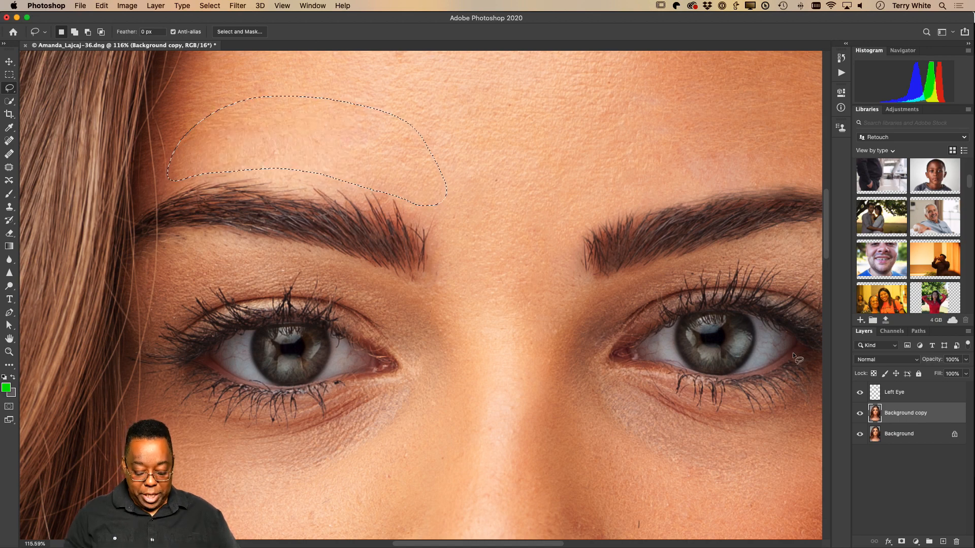
key("super+j")
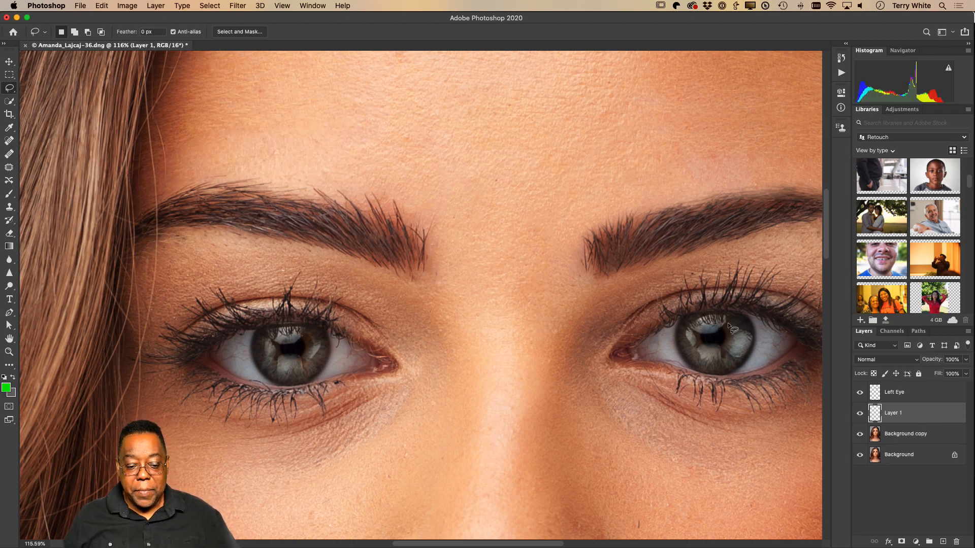
Step: Move the new skin patch down over the eyebrow's stray upper hairs and rename its layer as Right eye
key("v")
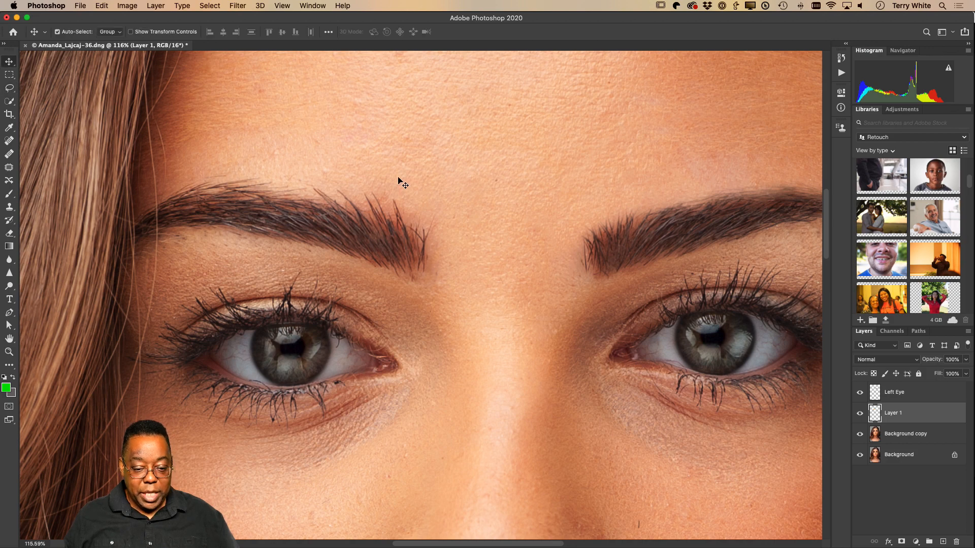
left_click_drag(398, 183, 392, 199)
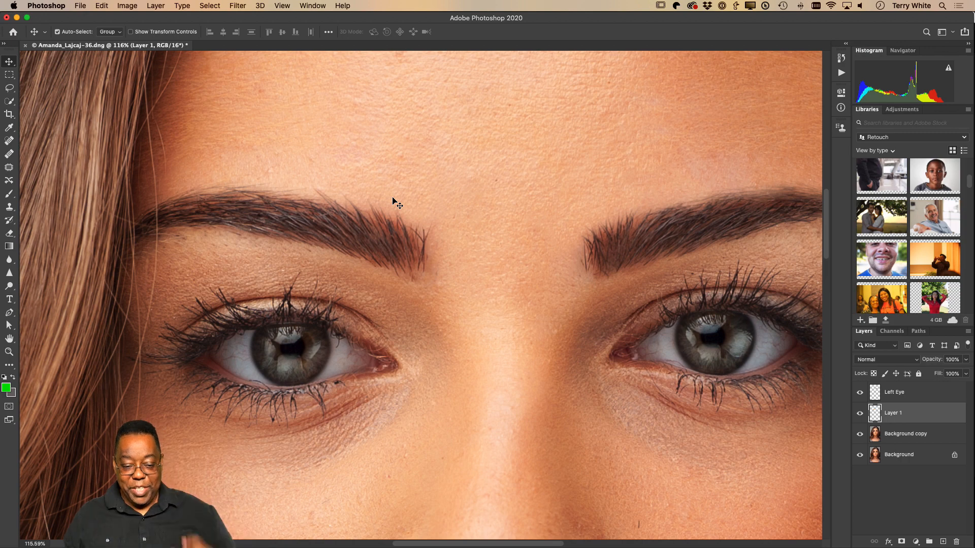
double_click(890, 415)
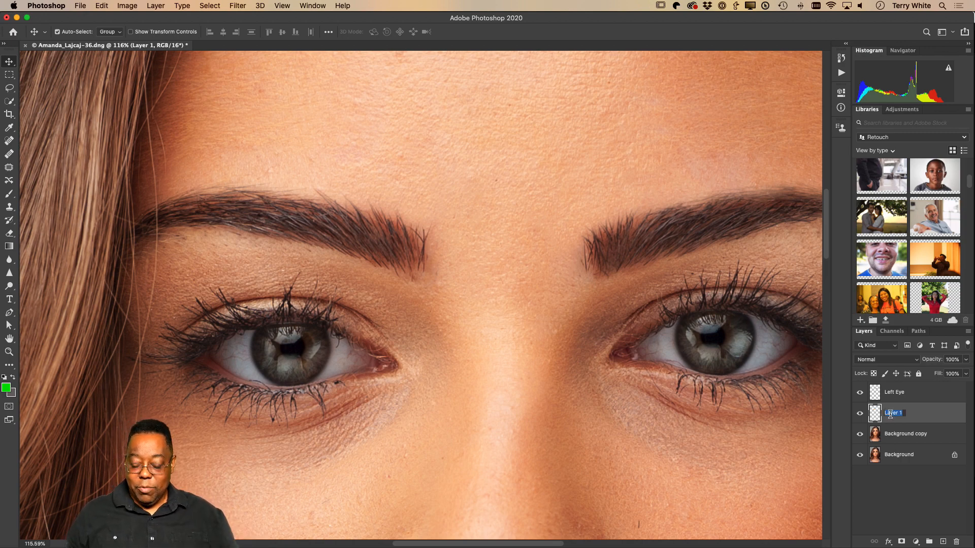
type("Right")
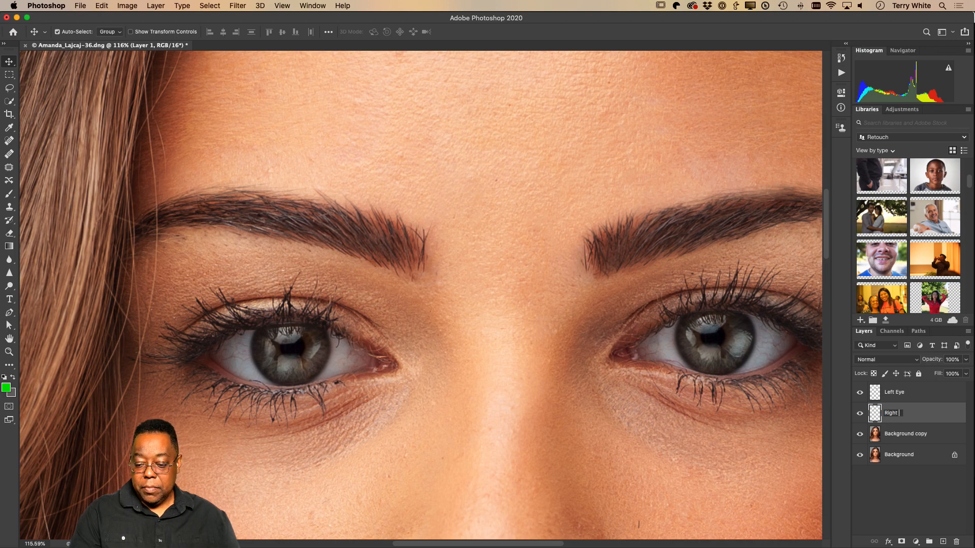
type(" eye")
key("Return")
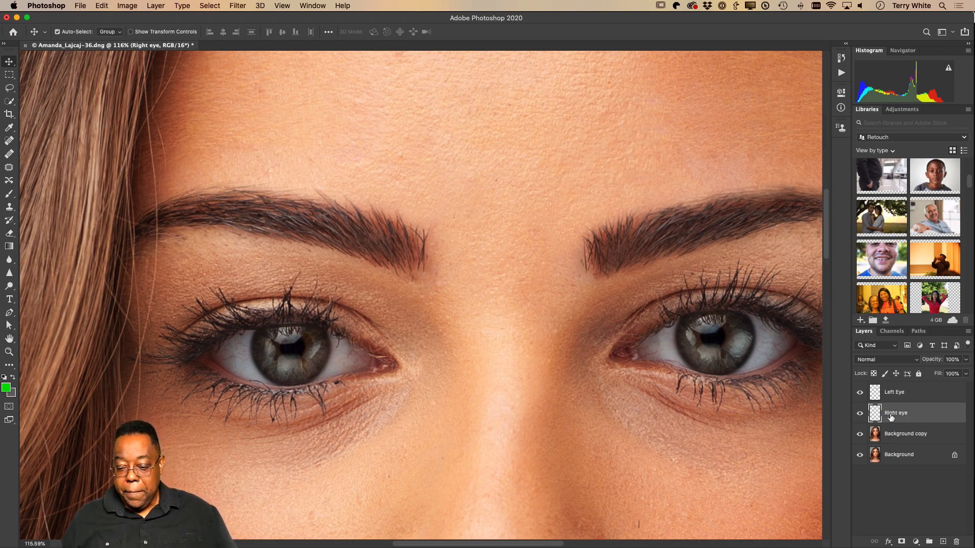
mouse_move(861, 415)
left_mouse_down()
mouse_move(862, 394)
mouse_move(862, 412)
left_mouse_up()
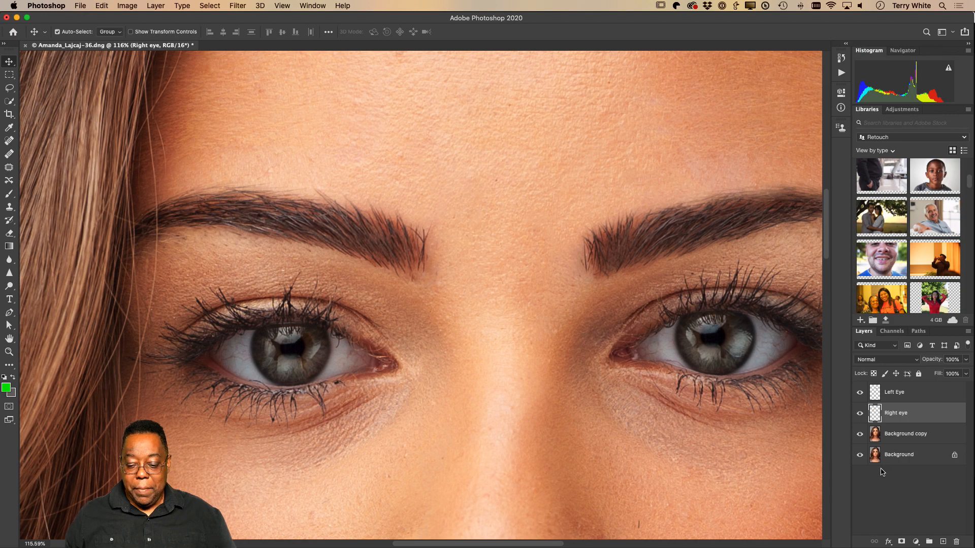
Step: On the Background copy layer, try the Sharpen tool on the iris at the image's left side and undo the sharpening
left_click(890, 438)
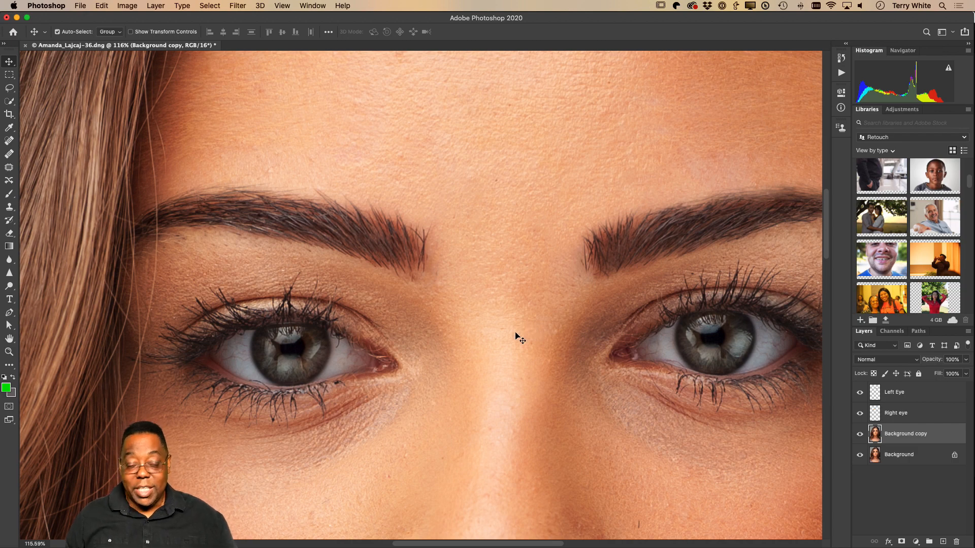
left_click_drag(487, 391, 517, 293)
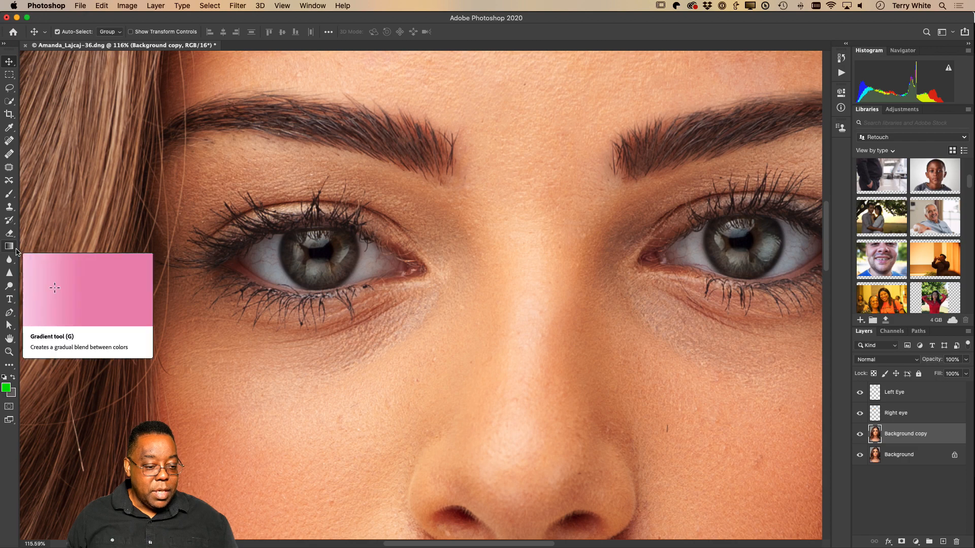
left_click(14, 276)
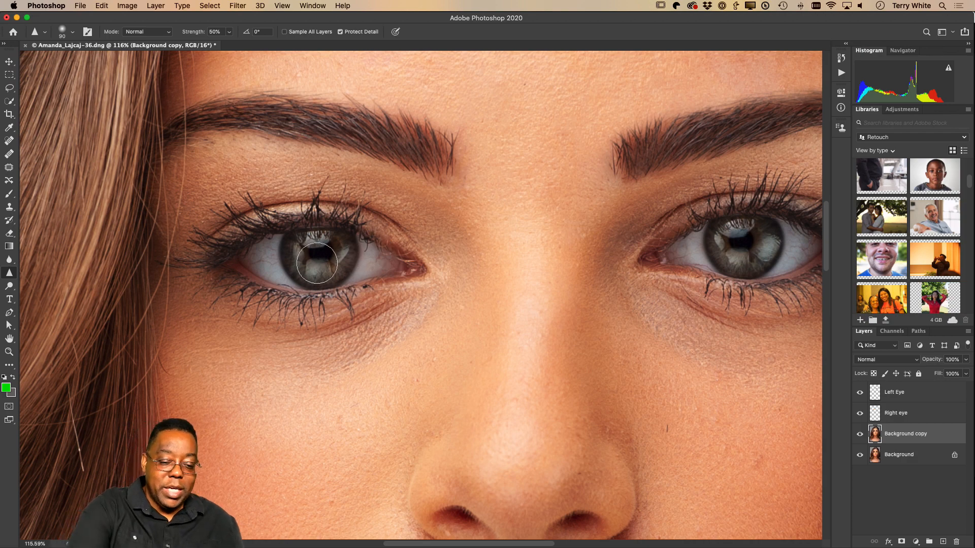
mouse_move(316, 264)
left_mouse_down()
mouse_move(329, 258)
mouse_move(307, 259)
mouse_move(328, 256)
mouse_move(323, 269)
left_mouse_up()
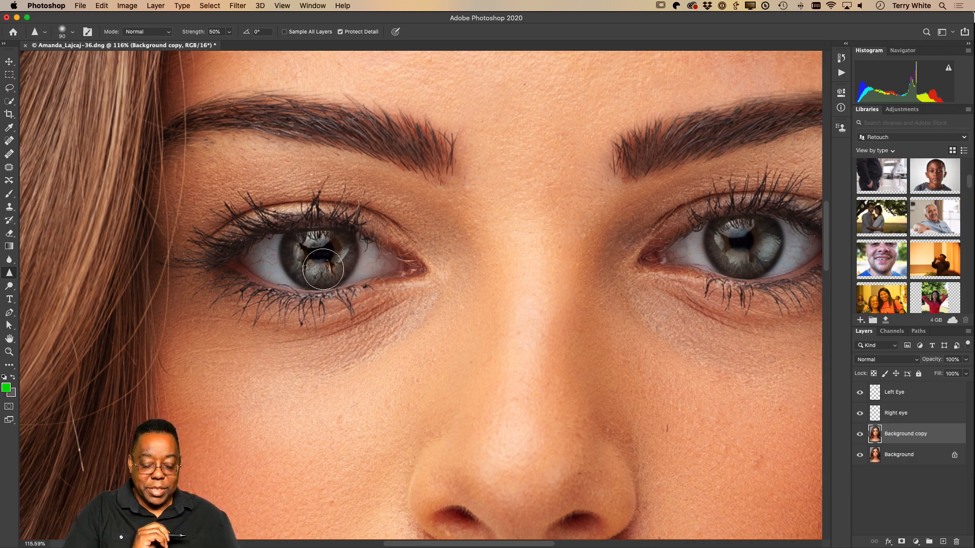
key("super+z")
key("super+z")
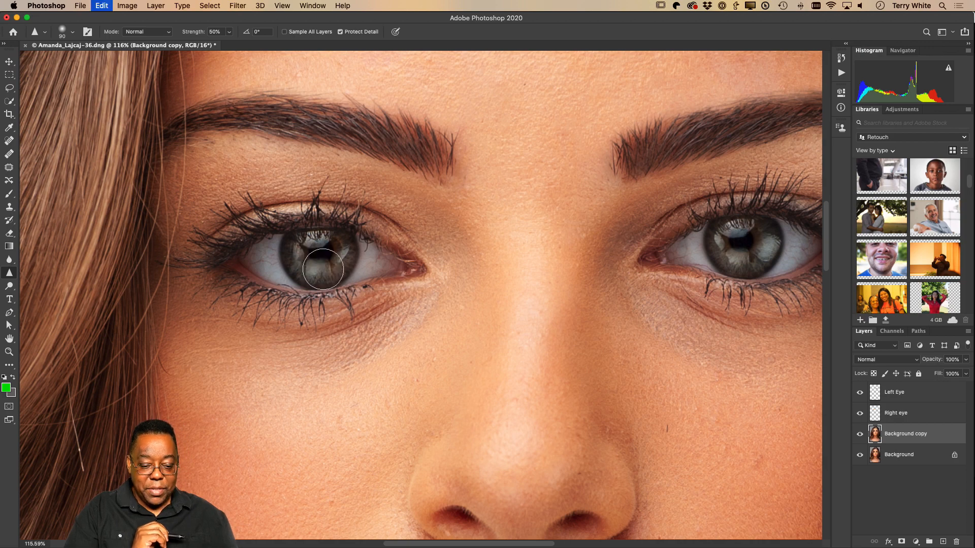
Step: Sharpen both irises with the Sharpen tool on the Background copy layer and again on a duplicate of that layer
mouse_move(340, 260)
left_mouse_down()
mouse_move(295, 254)
mouse_move(325, 279)
left_mouse_up()
mouse_move(767, 269)
left_mouse_down()
mouse_move(741, 239)
mouse_move(716, 277)
left_mouse_up()
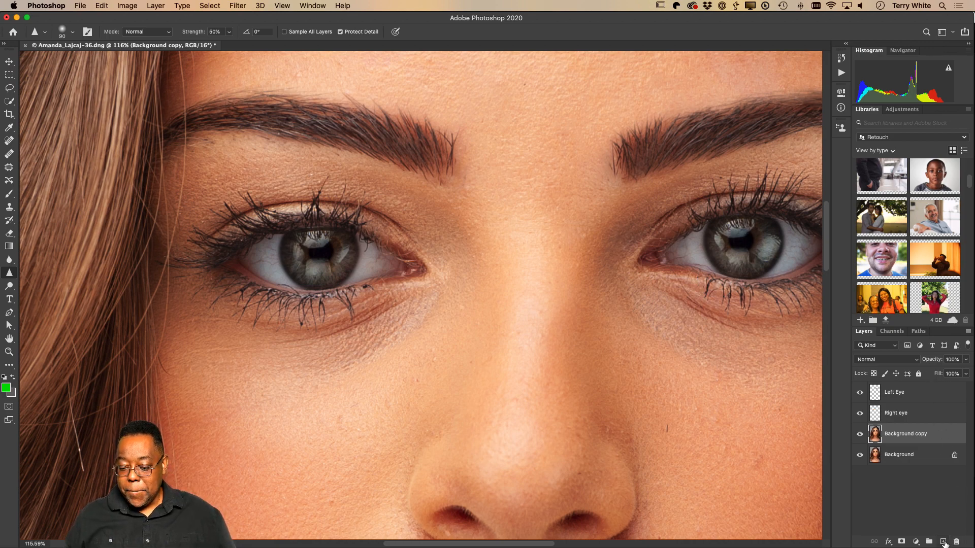
left_click_drag(936, 437, 943, 541)
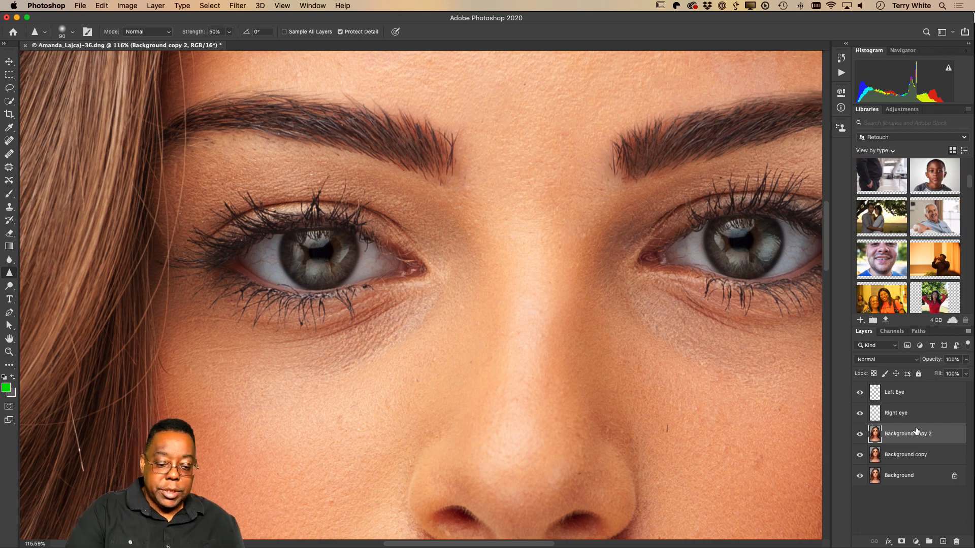
mouse_move(313, 264)
left_mouse_down()
mouse_move(310, 256)
mouse_move(315, 264)
left_mouse_up()
left_click_drag(756, 267, 722, 259)
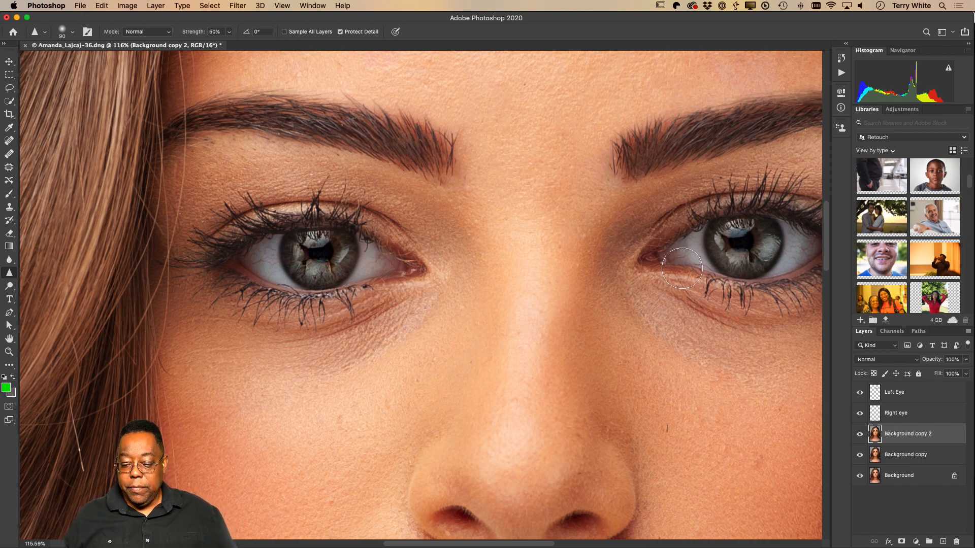
Step: Compare the eyes with the Background copy 2 layer hidden and shown, and view the whole portrait
left_click(859, 436)
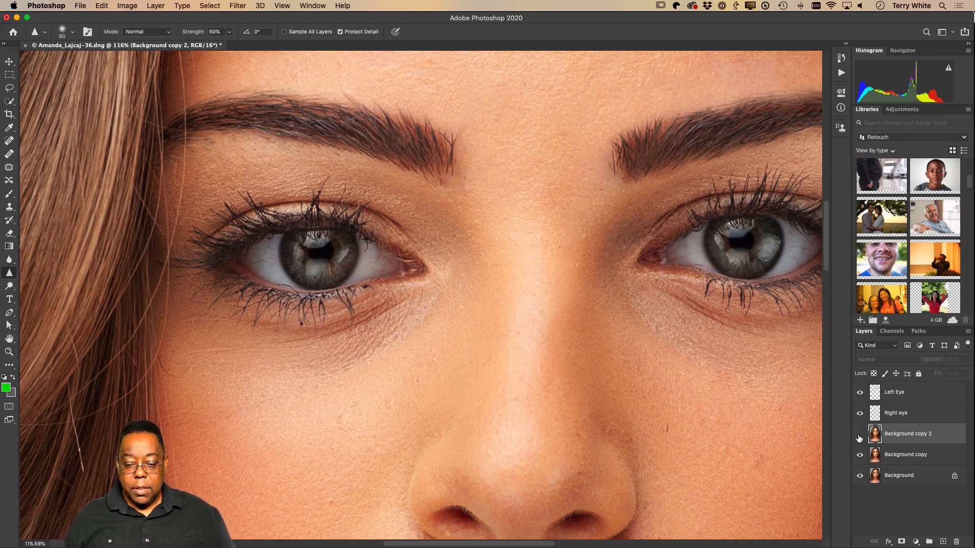
left_click(859, 436)
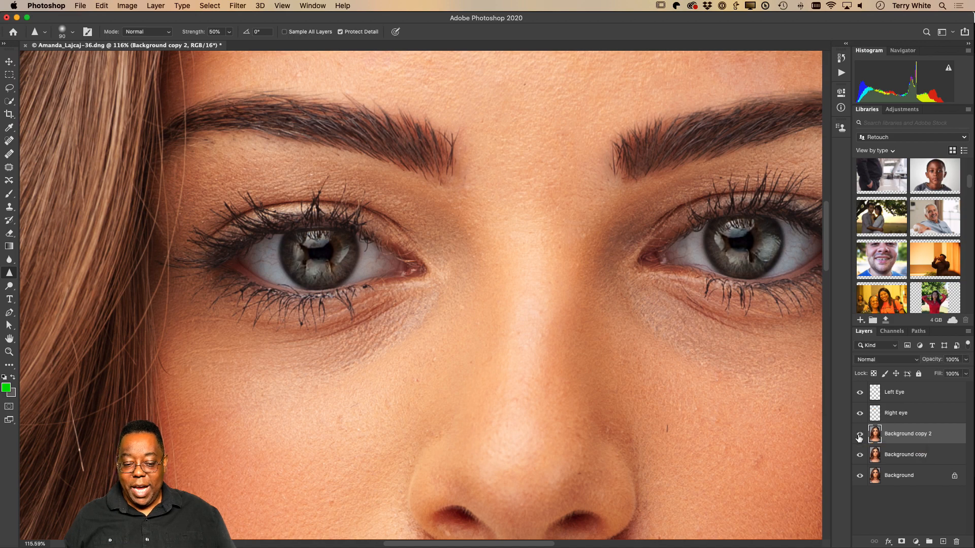
left_click(859, 436)
left_click(859, 436)
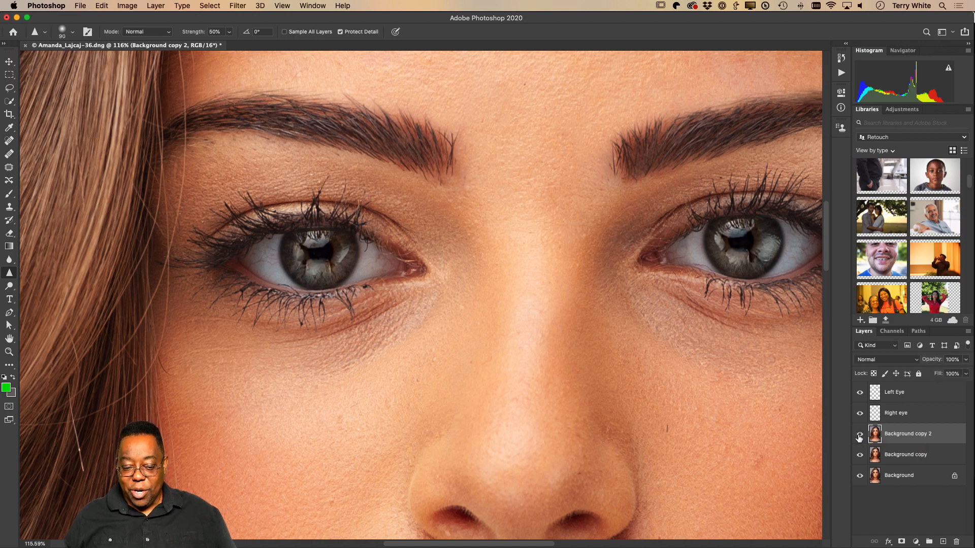
left_click(859, 436)
left_click(859, 436)
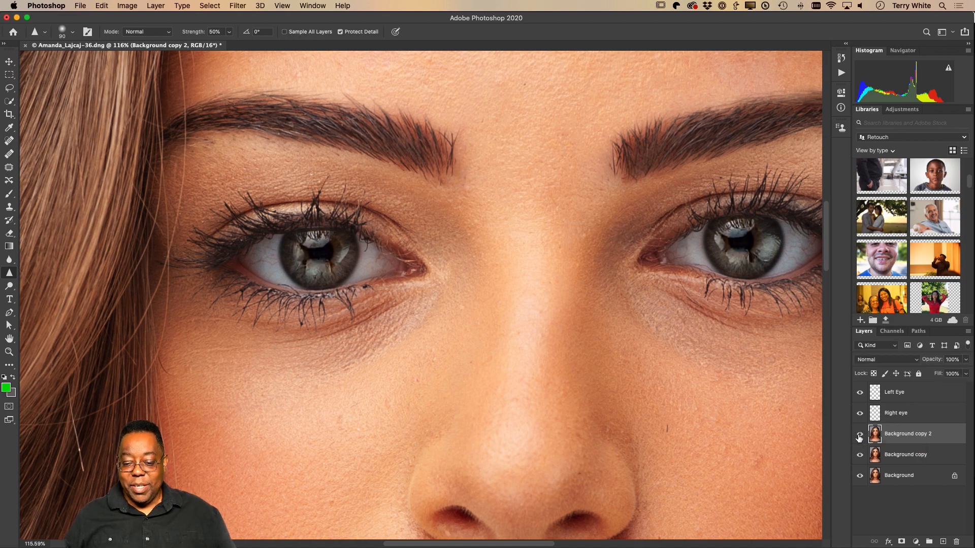
left_click(859, 436)
left_click(859, 437)
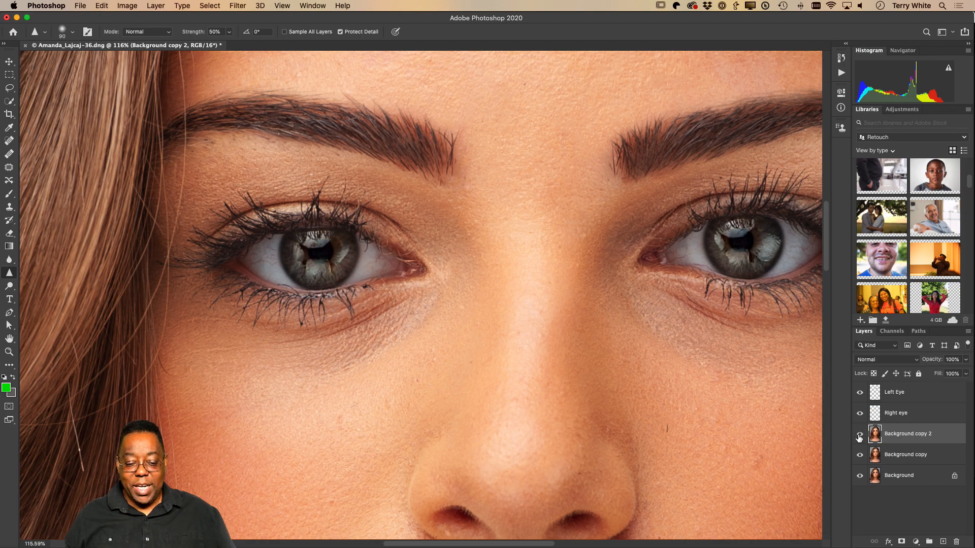
left_click(859, 437)
left_click(859, 437)
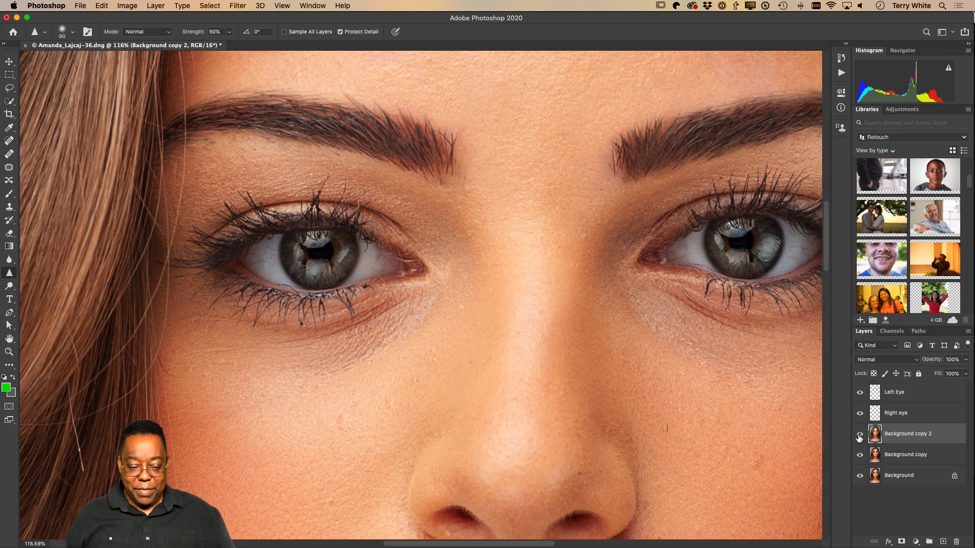
key("super+0")
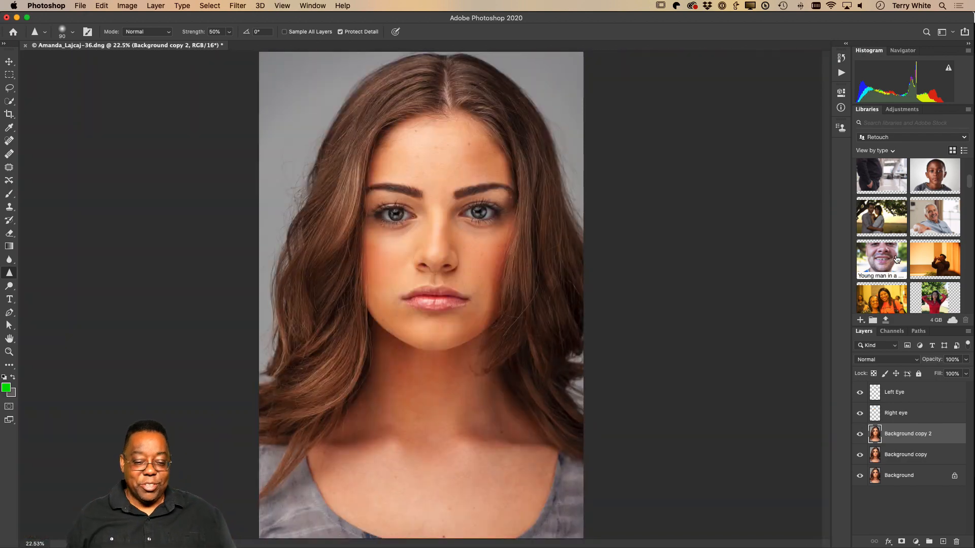
mouse_move(896, 260)
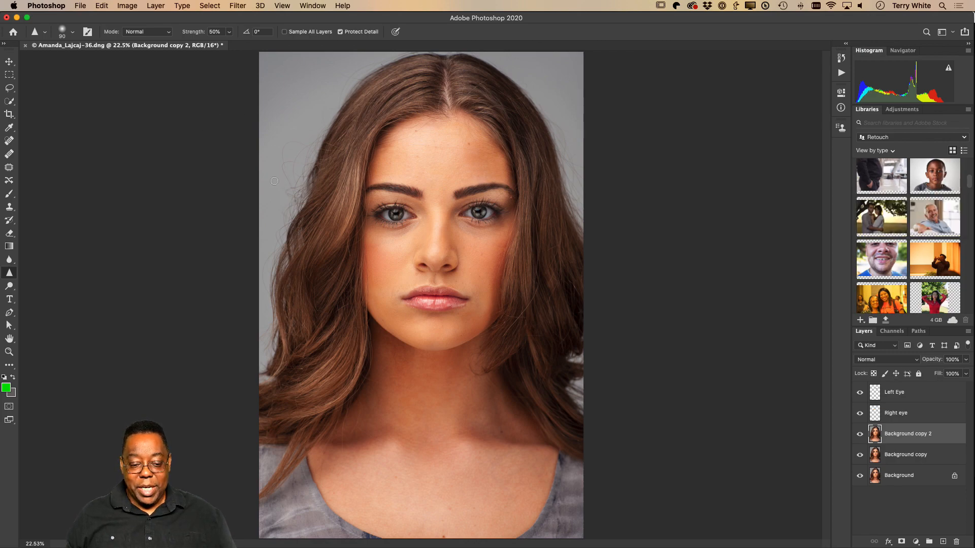
Step: Try the Spot Healing Brush on the looping flyaway hair against the grey backdrop beside the head and undo the healing
key("z")
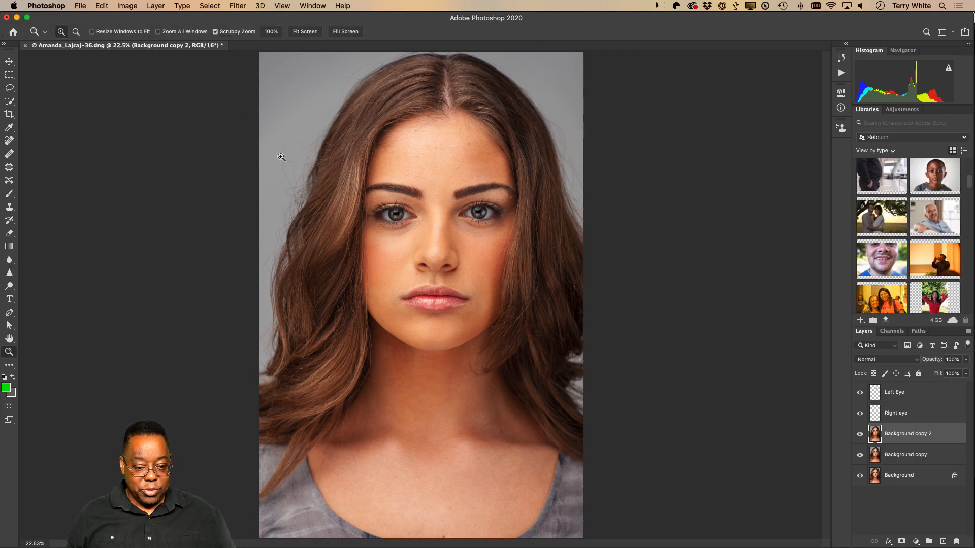
left_click_drag(280, 157, 354, 192)
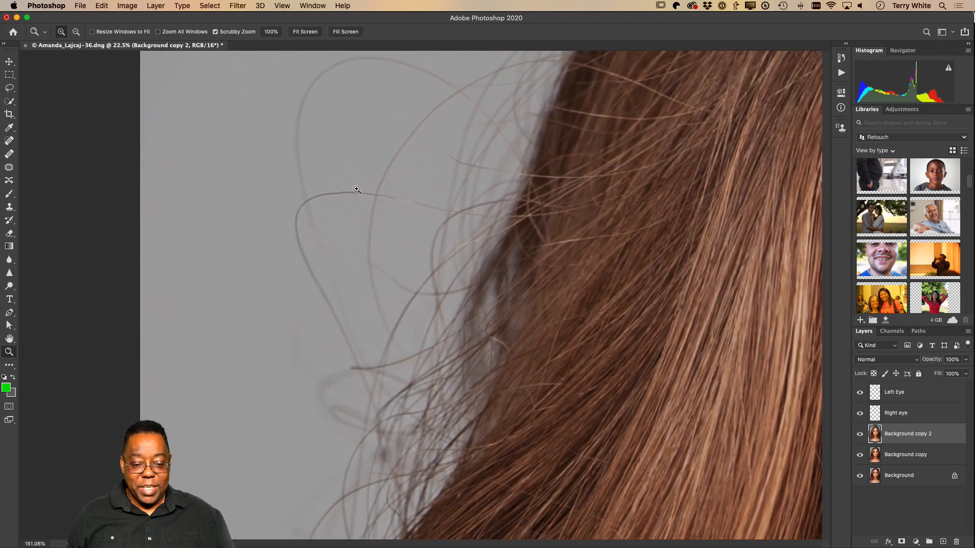
left_click_drag(488, 136, 505, 241)
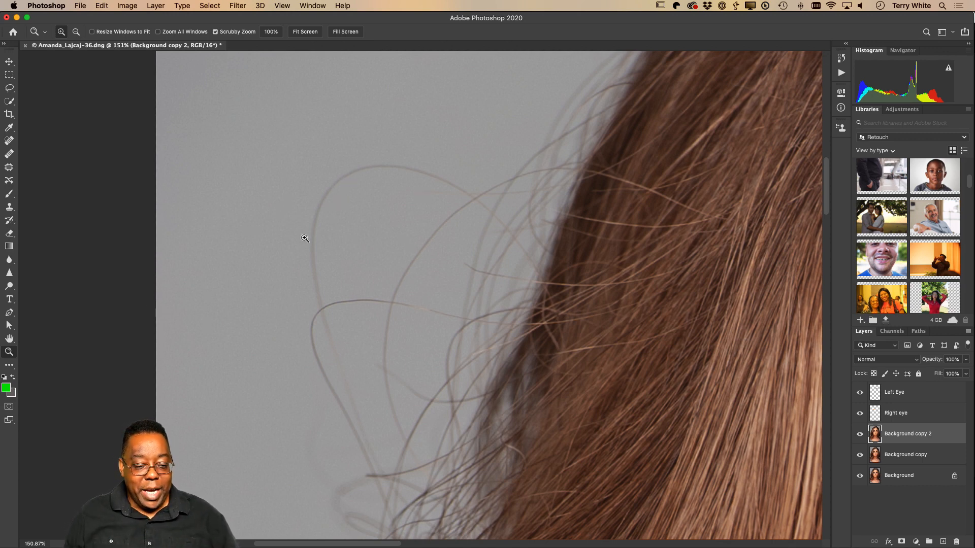
left_click(9, 142)
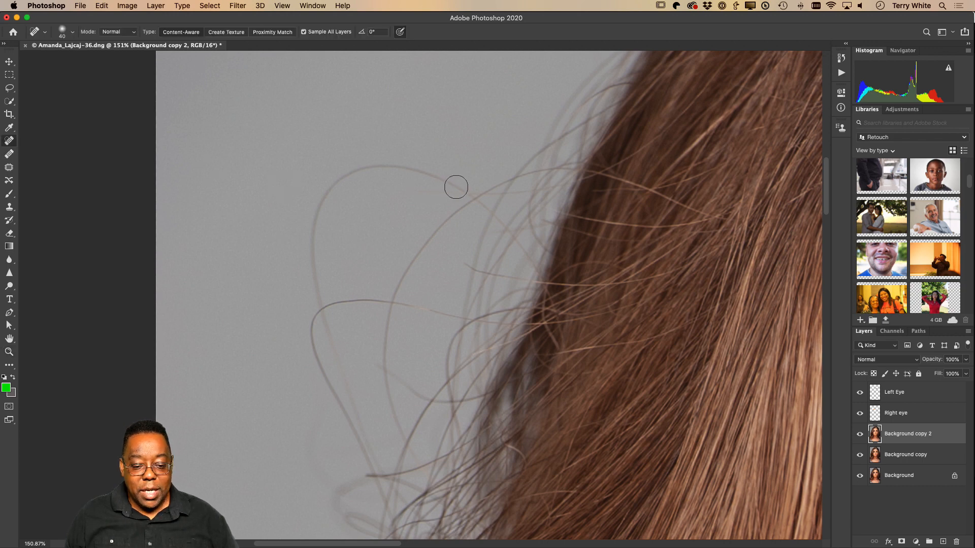
mouse_move(456, 187)
left_mouse_down()
mouse_move(353, 178)
mouse_move(327, 213)
mouse_move(315, 293)
left_mouse_up()
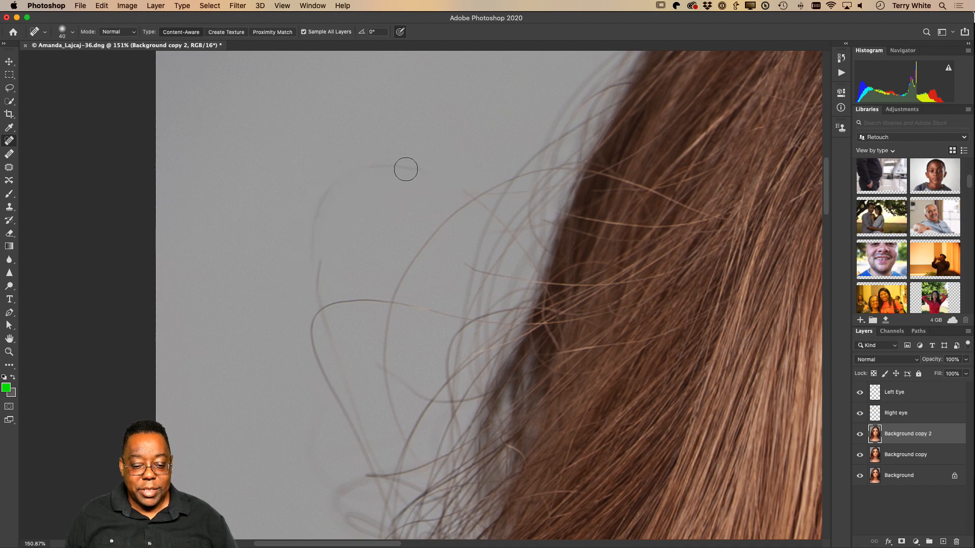
mouse_move(406, 169)
left_mouse_down()
mouse_move(364, 167)
mouse_move(321, 196)
mouse_move(304, 256)
left_mouse_up()
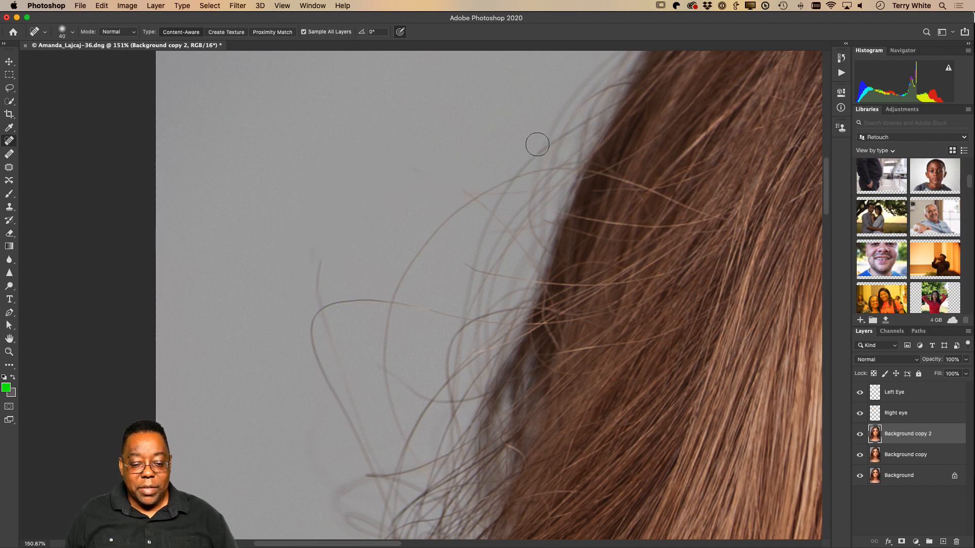
key("super+z")
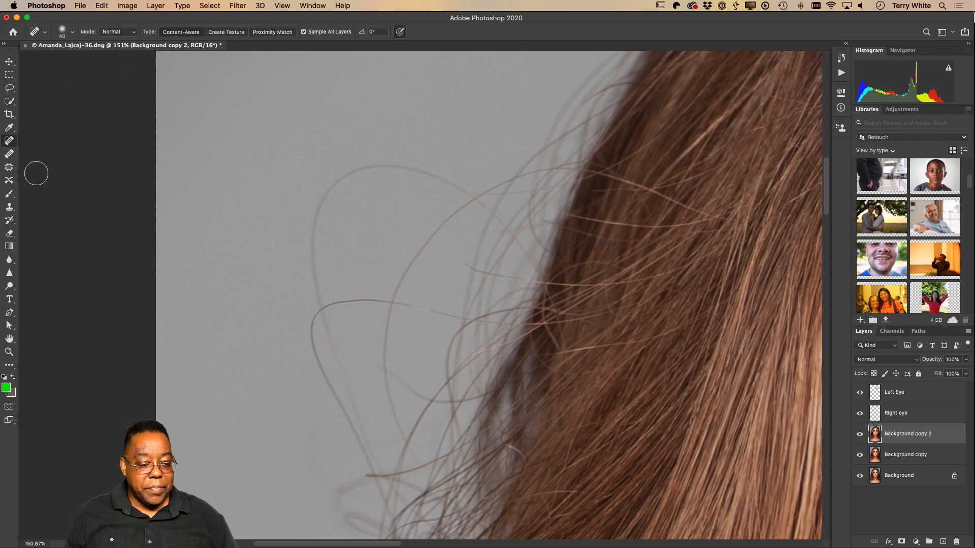
Step: Clone grey backdrop over part of the looping flyaway hair with the Clone Stamp and set the tool's opacity to 100%
key("s")
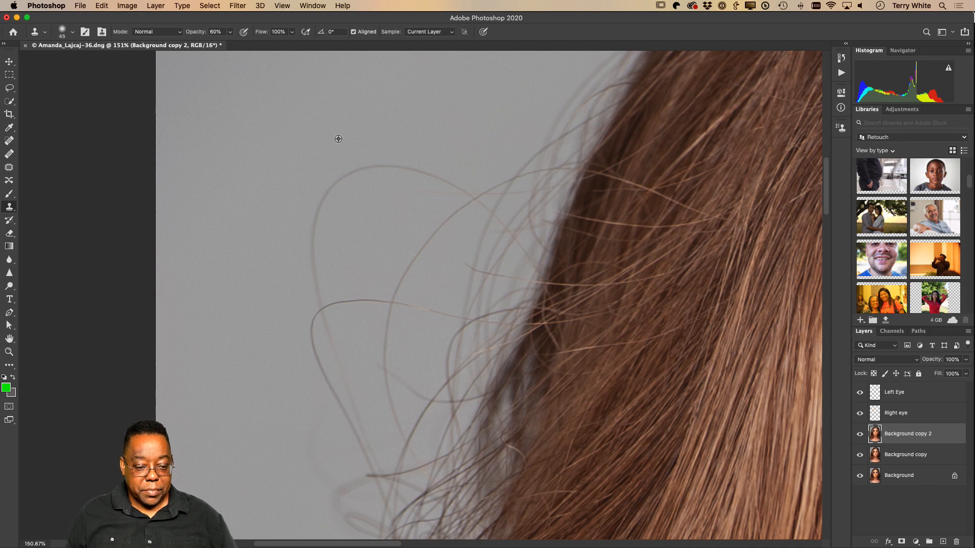
mouse_move(356, 170)
left_mouse_down()
mouse_move(306, 231)
mouse_move(346, 166)
left_mouse_up()
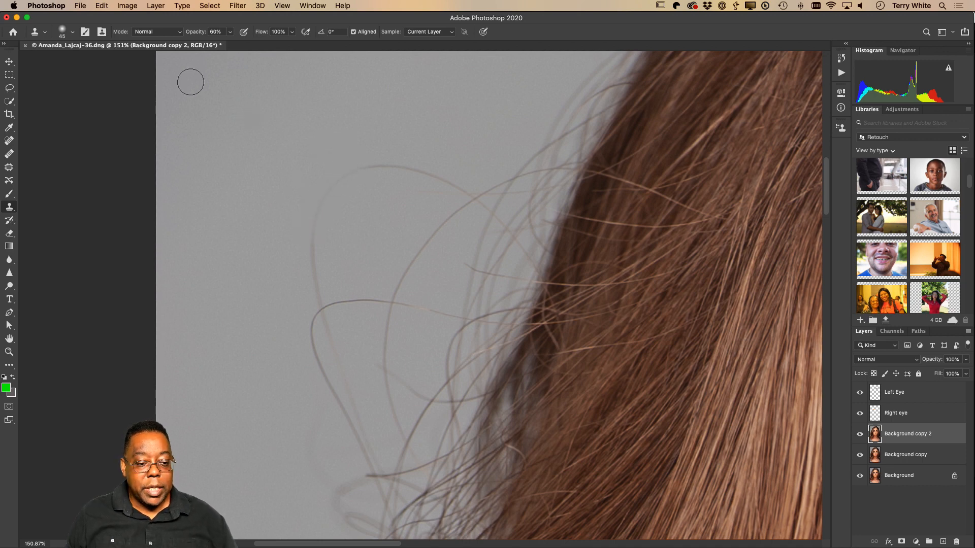
left_click(230, 32)
left_click_drag(231, 45, 331, 52)
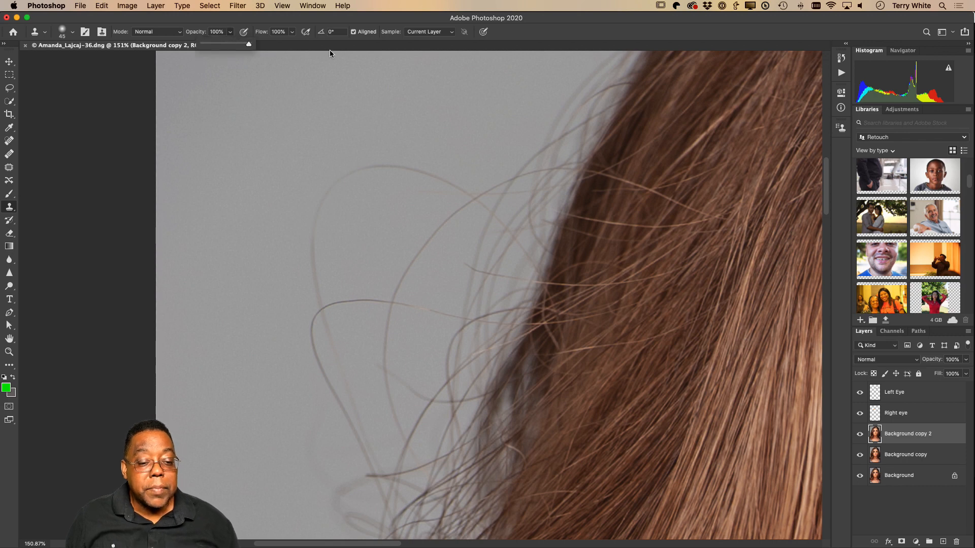
Step: Try cloning sampled backdrop over the upper arc of the looping hair at full opacity and undo the stroke
left_click(329, 125, "alt")
mouse_move(365, 157)
left_mouse_down()
mouse_move(325, 189)
mouse_move(304, 254)
mouse_move(335, 195)
mouse_move(390, 162)
mouse_move(421, 172)
mouse_move(378, 173)
mouse_move(469, 174)
mouse_move(442, 191)
left_mouse_up()
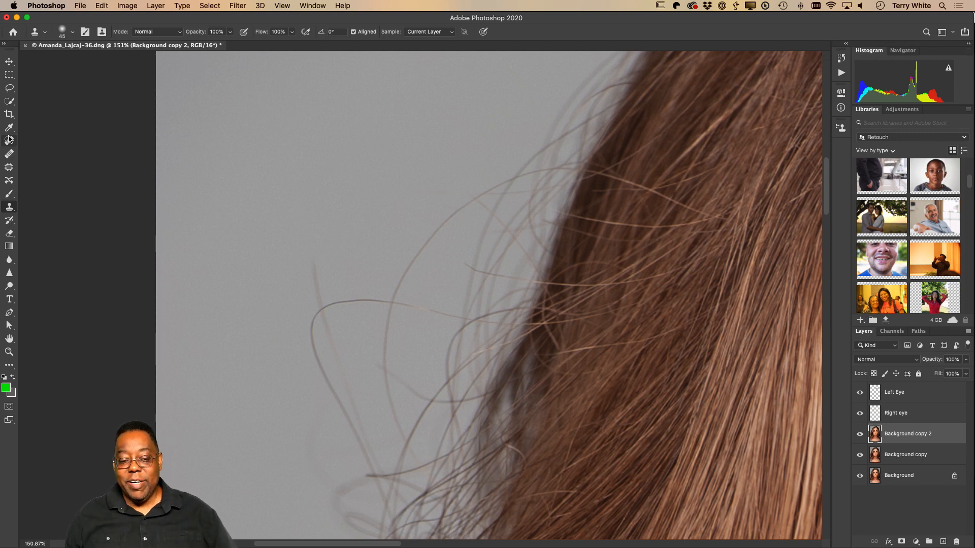
key("super+z")
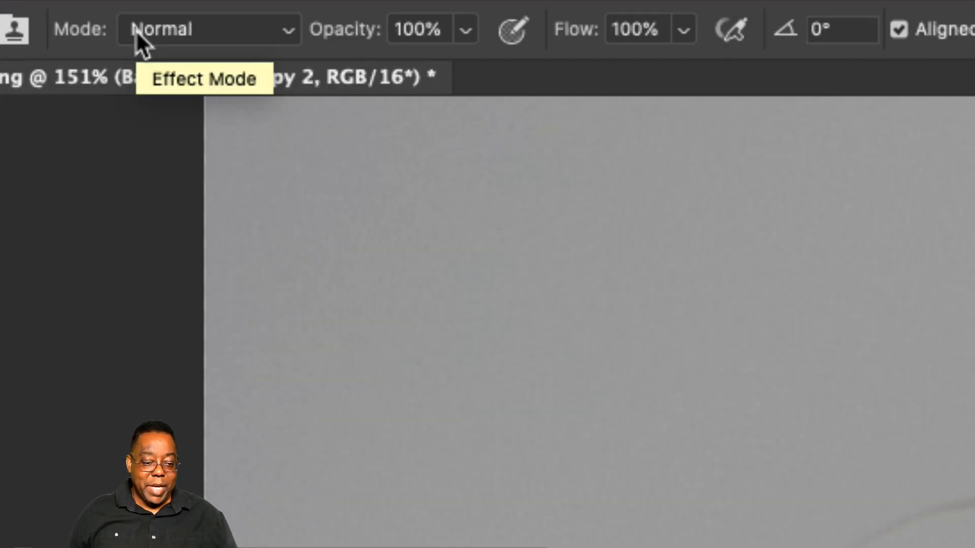
Step: Set the Clone Stamp's blend mode to Lighten and clone backdrop over the looping and stray hairs beside the head
left_click(291, 31)
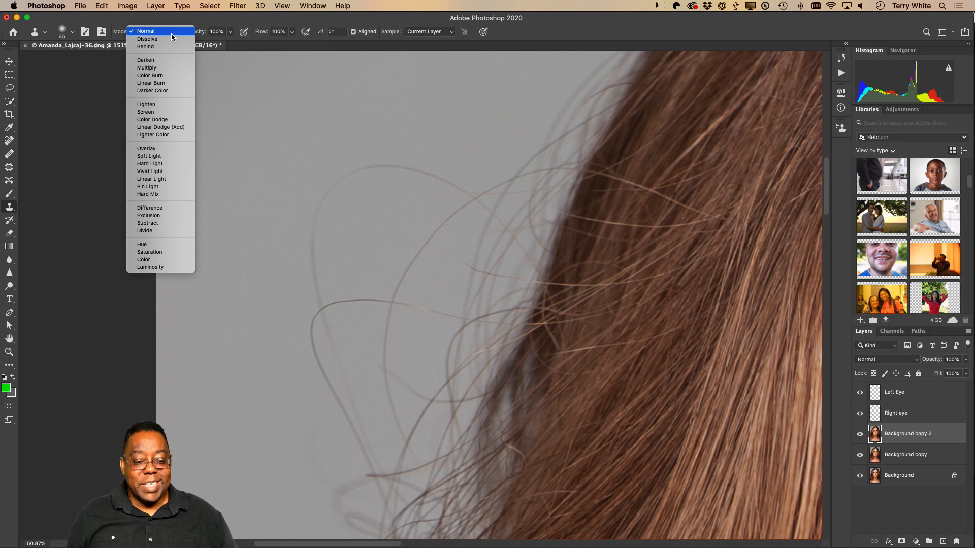
left_click(174, 106)
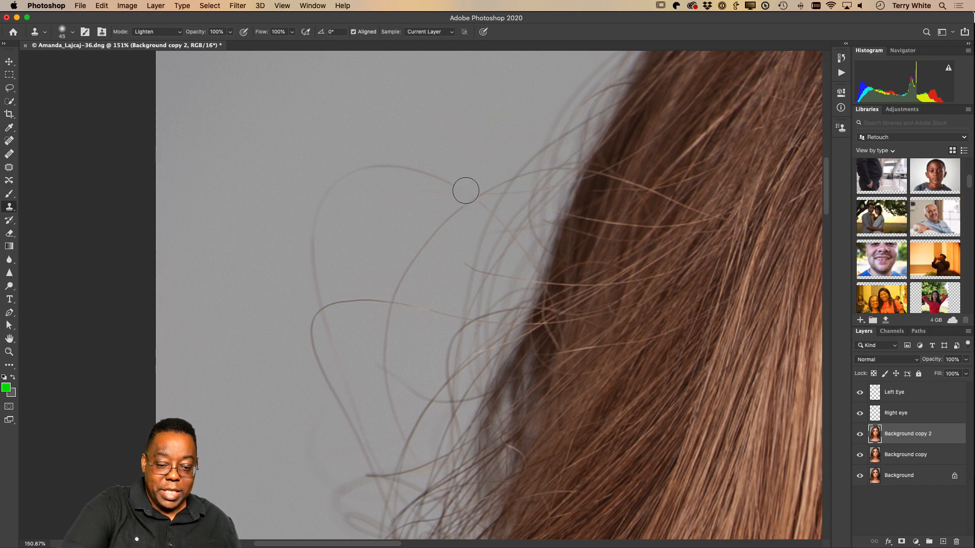
mouse_move(465, 190)
left_mouse_down()
mouse_move(439, 171)
mouse_move(408, 168)
mouse_move(338, 196)
mouse_move(303, 258)
mouse_move(312, 348)
mouse_move(320, 293)
mouse_move(325, 328)
mouse_move(306, 352)
mouse_move(328, 280)
mouse_move(315, 355)
mouse_move(328, 307)
mouse_move(390, 291)
mouse_move(326, 314)
mouse_move(370, 298)
mouse_move(455, 207)
mouse_move(461, 217)
mouse_move(527, 167)
mouse_move(465, 269)
mouse_move(388, 309)
mouse_move(376, 340)
mouse_move(330, 365)
mouse_move(335, 407)
mouse_move(342, 396)
mouse_move(338, 367)
mouse_move(316, 456)
mouse_move(348, 442)
mouse_move(367, 383)
mouse_move(358, 402)
mouse_move(371, 410)
mouse_move(378, 400)
mouse_move(363, 357)
mouse_move(347, 351)
mouse_move(327, 404)
mouse_move(348, 438)
mouse_move(366, 438)
mouse_move(401, 378)
mouse_move(400, 400)
mouse_move(386, 402)
mouse_move(399, 360)
mouse_move(391, 423)
left_mouse_up()
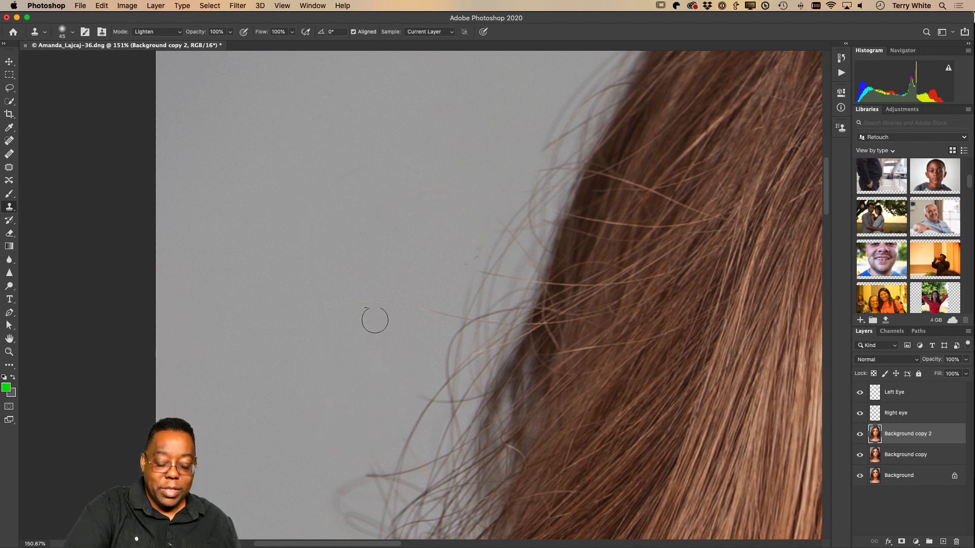
mouse_move(411, 392)
left_mouse_down()
mouse_move(395, 413)
mouse_move(433, 341)
mouse_move(430, 321)
mouse_move(530, 156)
mouse_move(442, 324)
mouse_move(441, 360)
mouse_move(522, 214)
mouse_move(459, 318)
mouse_move(445, 380)
mouse_move(504, 295)
mouse_move(538, 160)
left_mouse_up()
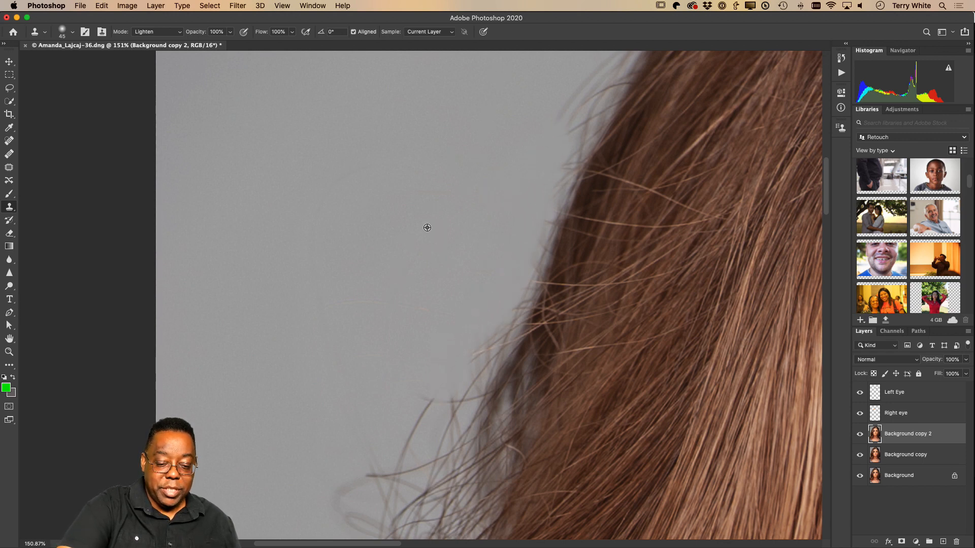
mouse_move(556, 122)
left_mouse_down()
mouse_move(577, 82)
mouse_move(585, 87)
mouse_move(566, 130)
mouse_move(603, 71)
mouse_move(559, 157)
mouse_move(542, 163)
mouse_move(469, 279)
left_mouse_up()
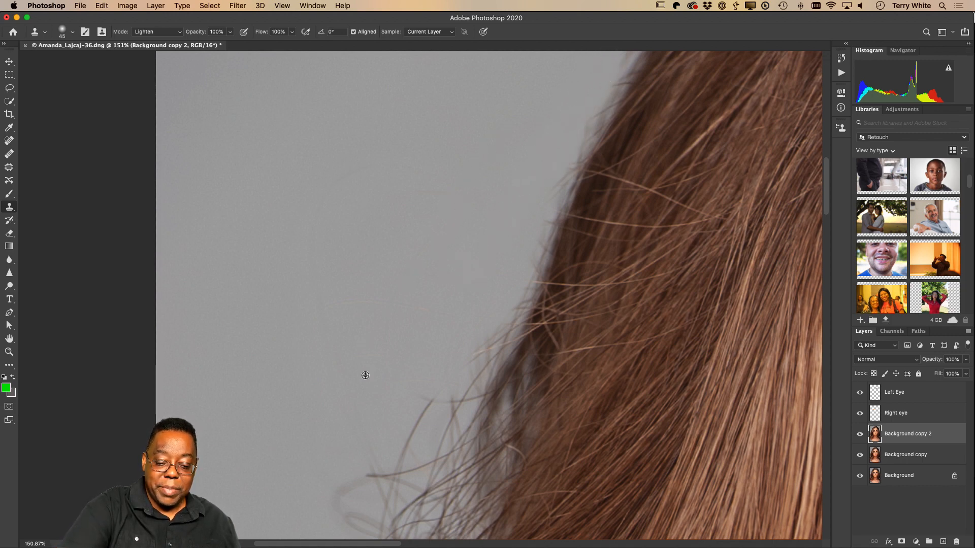
Step: Clone freshly sampled backdrop over the tangled flyaway hairs farther down the same edge of the hair
left_click_drag(494, 410, 594, 231)
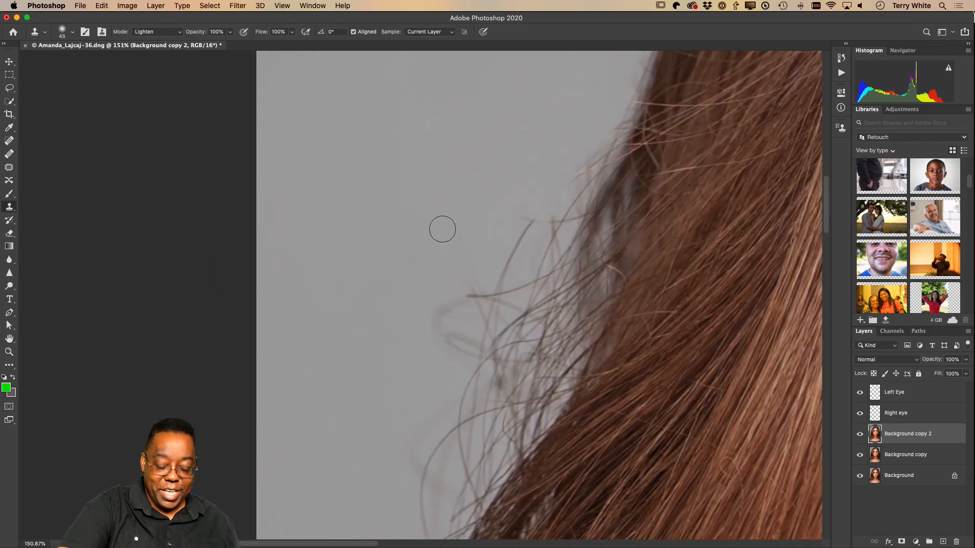
left_click(441, 214, "alt")
mouse_move(523, 220)
left_mouse_down()
mouse_move(517, 248)
mouse_move(433, 347)
mouse_move(456, 332)
mouse_move(462, 348)
mouse_move(406, 487)
mouse_move(445, 462)
mouse_move(521, 263)
mouse_move(606, 110)
mouse_move(507, 326)
mouse_move(572, 167)
mouse_move(547, 197)
mouse_move(485, 351)
mouse_move(472, 426)
mouse_move(475, 398)
mouse_move(446, 434)
mouse_move(422, 524)
mouse_move(450, 479)
mouse_move(498, 333)
mouse_move(560, 219)
mouse_move(552, 237)
mouse_move(573, 180)
left_mouse_up()
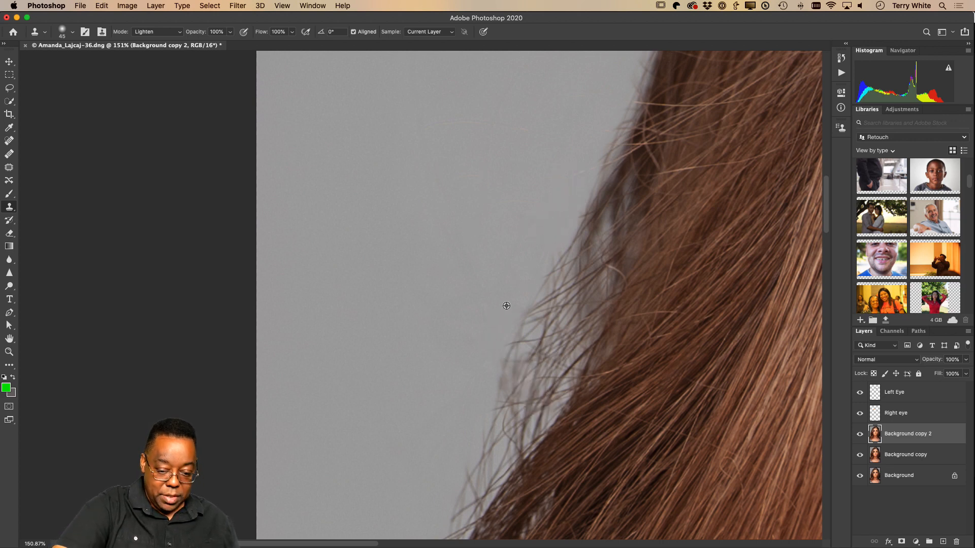
left_click(481, 279, "alt")
mouse_move(519, 339)
left_mouse_down()
mouse_move(512, 366)
mouse_move(588, 207)
mouse_move(600, 152)
mouse_move(516, 377)
mouse_move(456, 491)
mouse_move(452, 533)
mouse_move(509, 365)
mouse_move(484, 470)
mouse_move(501, 436)
mouse_move(516, 344)
left_mouse_up()
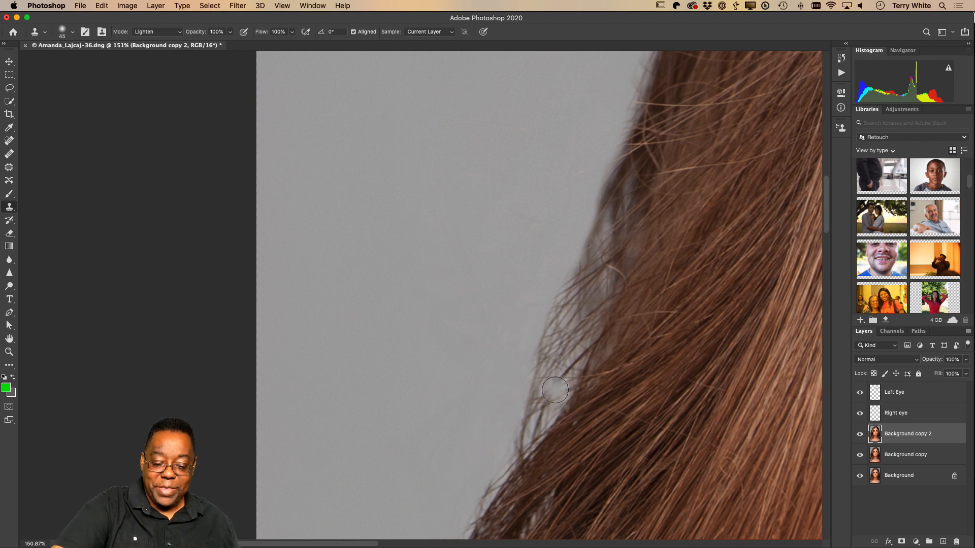
Step: Sample the backdrop near the upper part of the head and clone it over the faint flyaway hairs along that edge
left_click_drag(642, 203, 531, 466)
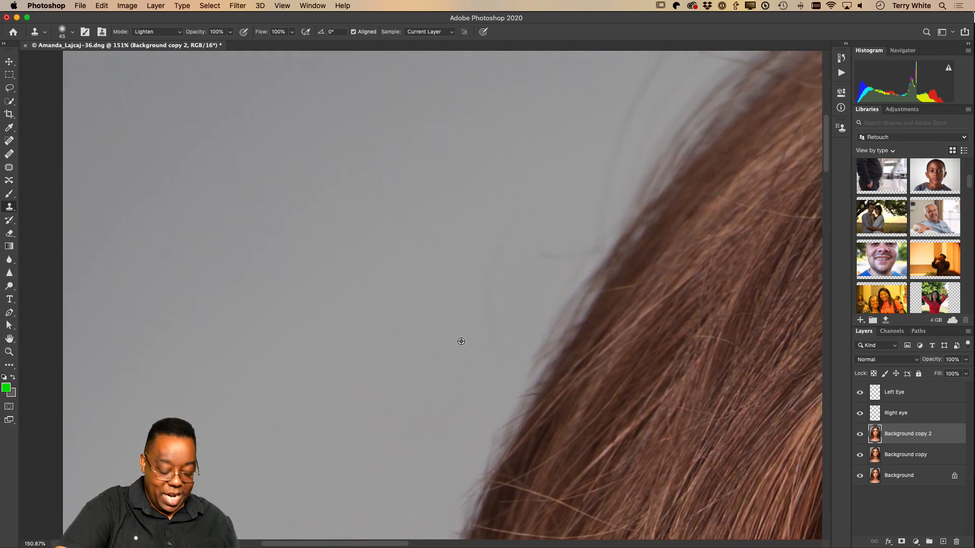
left_click(455, 351, "alt")
mouse_move(503, 338)
left_mouse_down()
mouse_move(508, 292)
mouse_move(488, 294)
mouse_move(481, 305)
mouse_move(545, 272)
mouse_move(574, 241)
mouse_move(512, 378)
mouse_move(639, 80)
mouse_move(650, 79)
mouse_move(532, 291)
mouse_move(608, 156)
mouse_move(664, 86)
mouse_move(665, 105)
mouse_move(718, 67)
left_mouse_up()
left_click(543, 144, "alt")
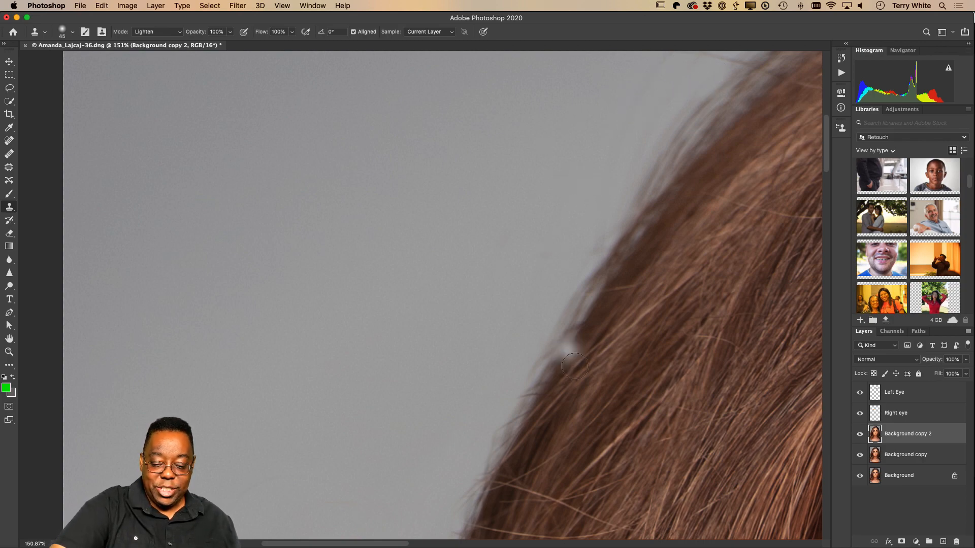
Step: Set the Clone Stamp's blend mode to Normal and clone hair texture over the thin, see-through gaps along the hair's outer edge
left_click_drag(633, 425, 656, 311)
left_click_drag(626, 414, 637, 290)
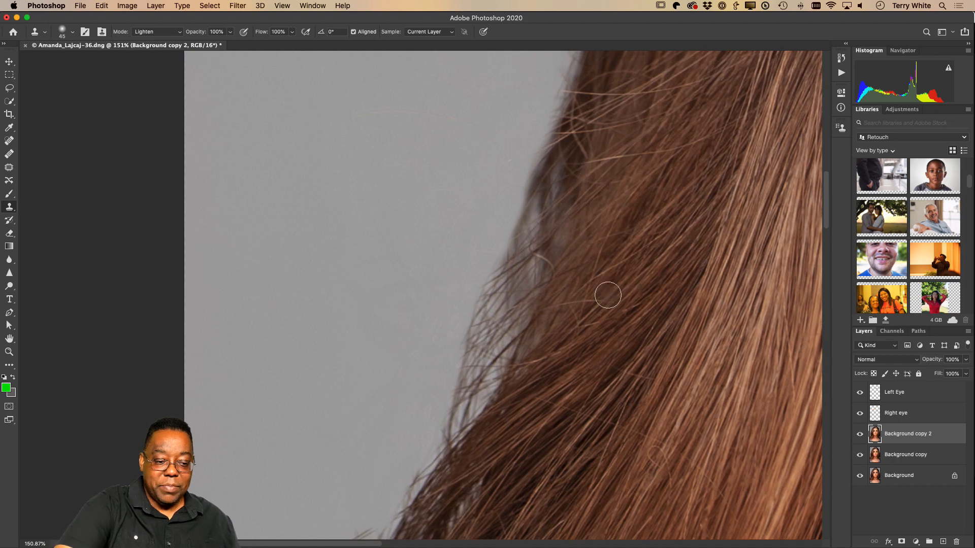
left_click(177, 32)
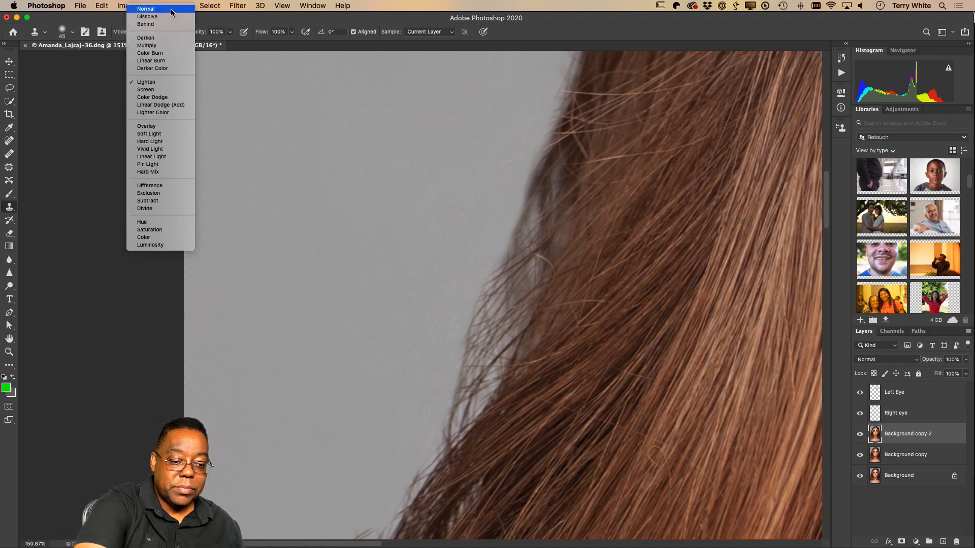
left_click(170, 8)
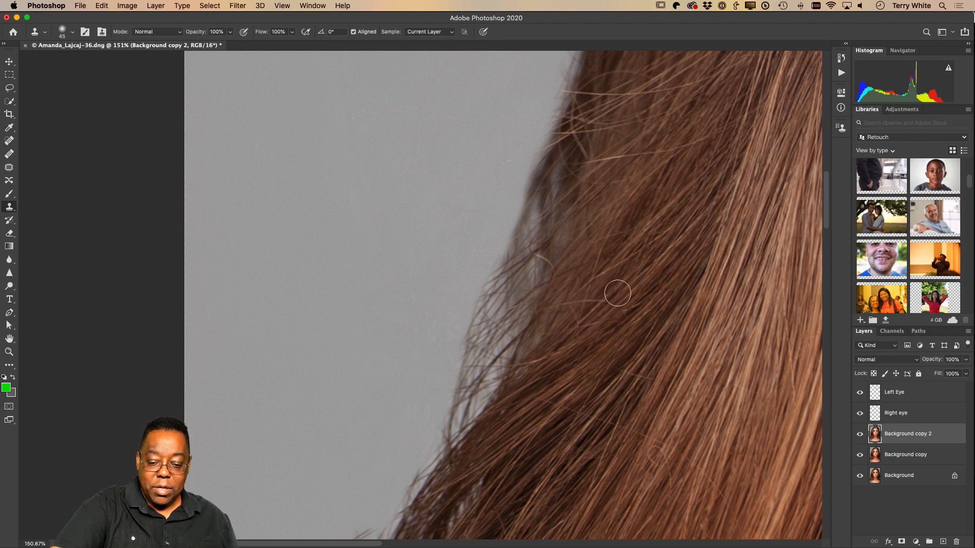
mouse_move(548, 222)
left_mouse_down()
mouse_move(545, 252)
mouse_move(565, 161)
mouse_move(511, 347)
mouse_move(468, 426)
mouse_move(501, 309)
mouse_move(480, 356)
mouse_move(479, 367)
mouse_move(513, 283)
left_mouse_up()
mouse_move(537, 209)
left_mouse_down()
mouse_move(541, 323)
mouse_move(580, 220)
mouse_move(454, 530)
mouse_move(443, 510)
mouse_move(445, 473)
mouse_move(425, 505)
mouse_move(552, 195)
mouse_move(590, 58)
left_mouse_up()
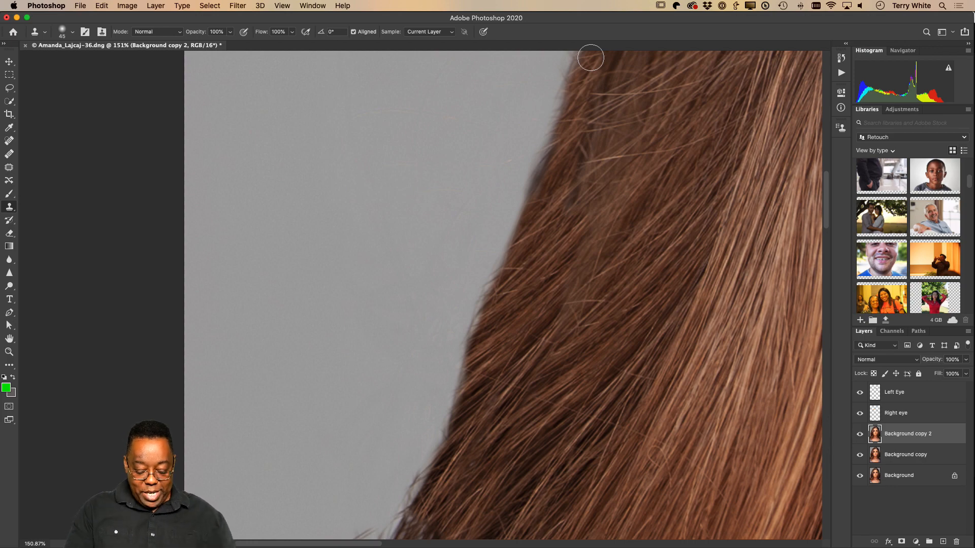
Step: Compare the portrait before and after the hair cleanup by toggling the visibility of the Background copy 2 layer
key("super+0")
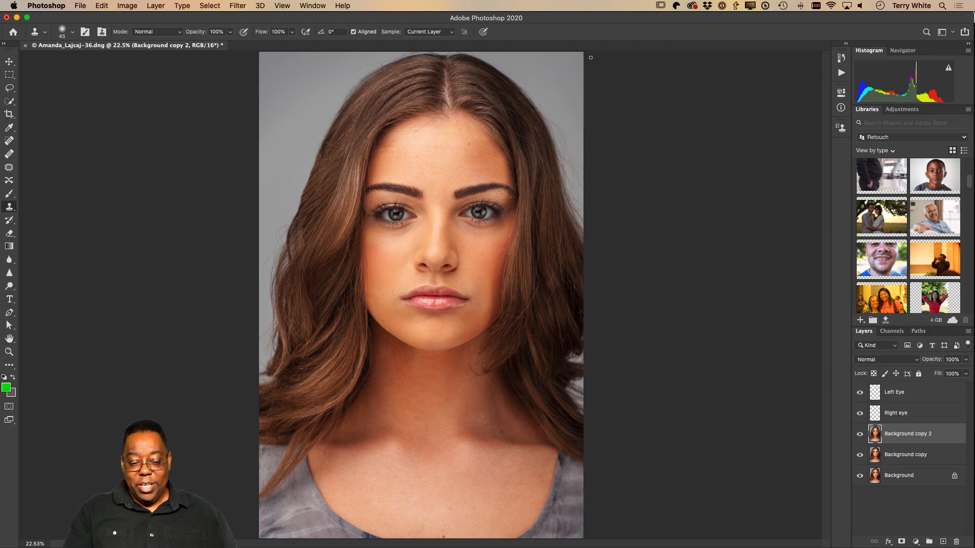
key("super+equal")
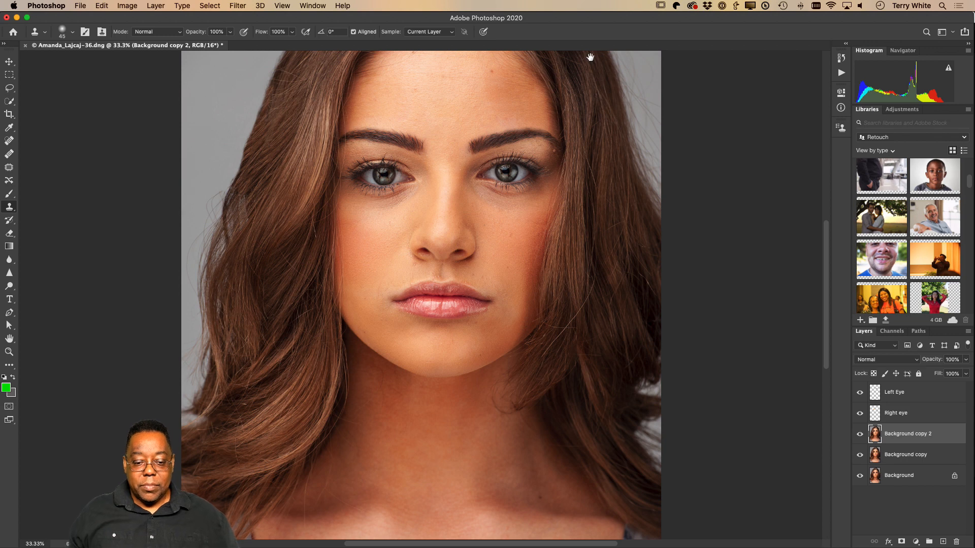
left_click_drag(486, 142, 543, 243)
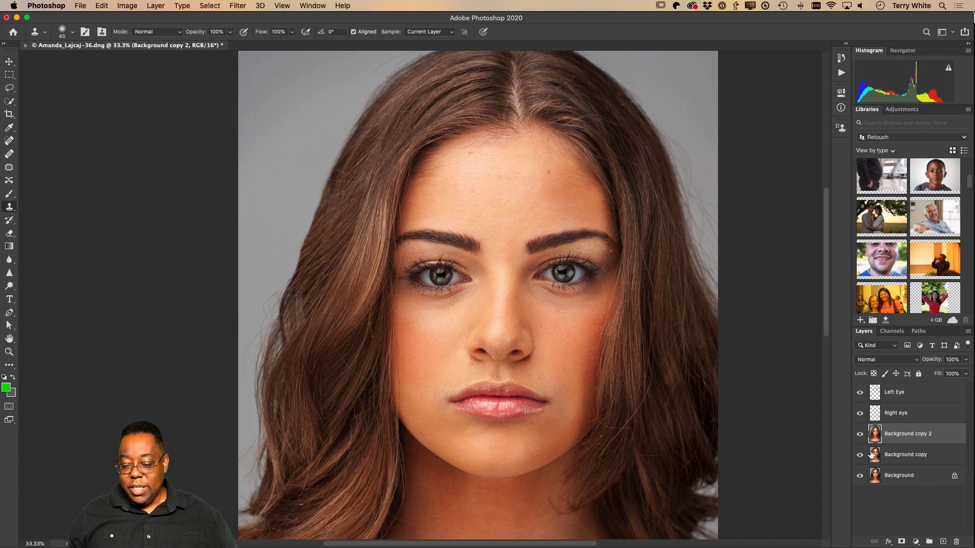
left_click(860, 436)
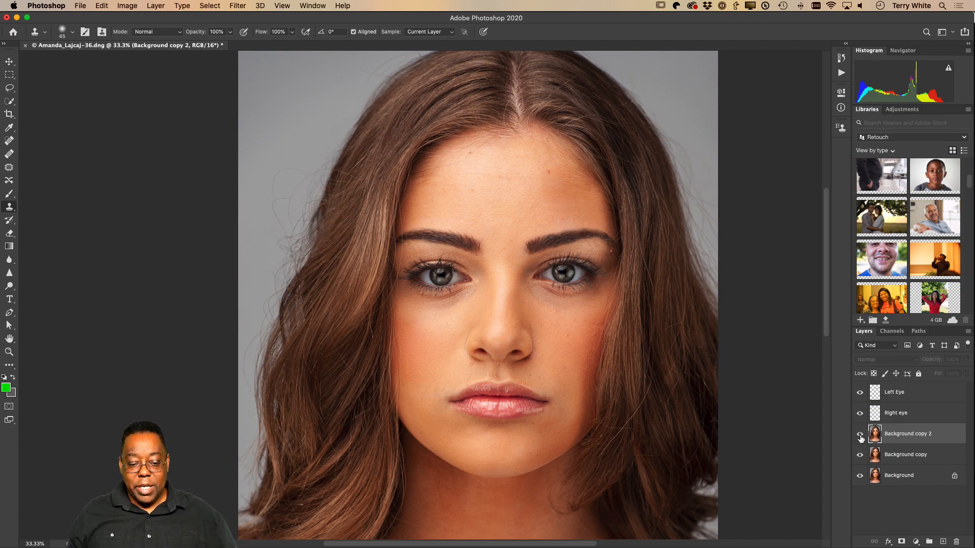
left_click(860, 435)
left_click(859, 435)
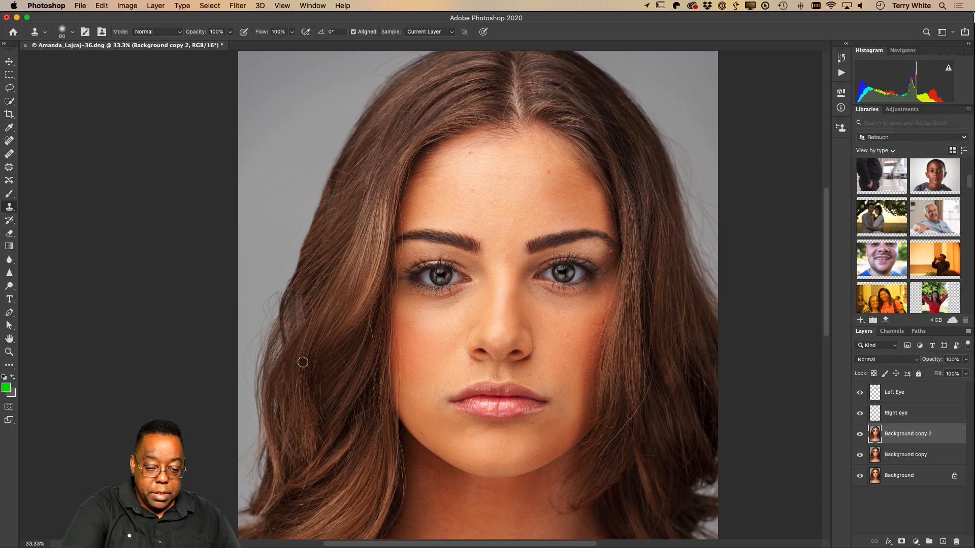
Step: Enlarge the Clone Stamp brush to 90 and clone hair over the remaining gaps and stray strands down the same side of the hair
key("bracketright")
key("bracketright")
key("bracketright")
key("bracketright")
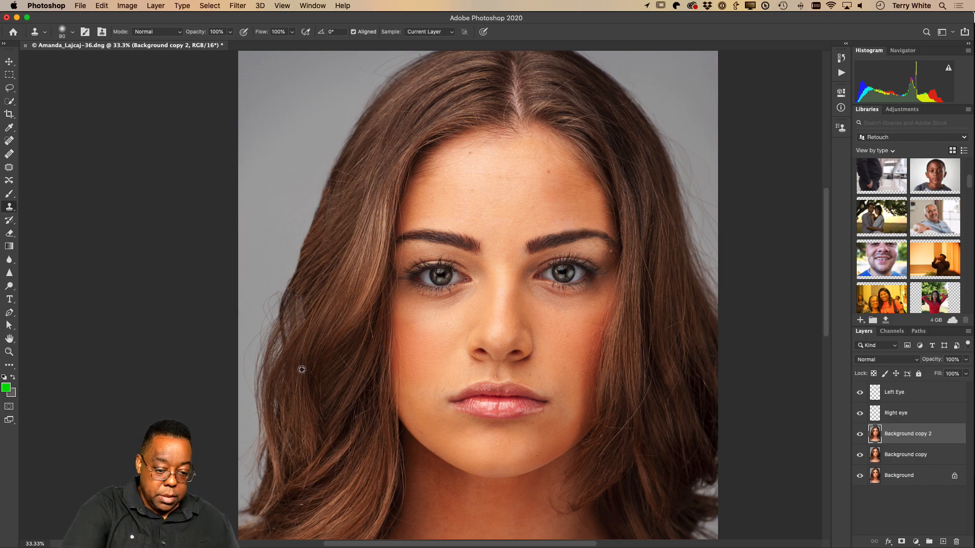
mouse_move(276, 354)
left_mouse_down()
mouse_move(275, 343)
mouse_move(271, 399)
mouse_move(282, 406)
mouse_move(280, 354)
mouse_move(299, 291)
mouse_move(297, 325)
mouse_move(275, 342)
mouse_move(281, 442)
left_mouse_up()
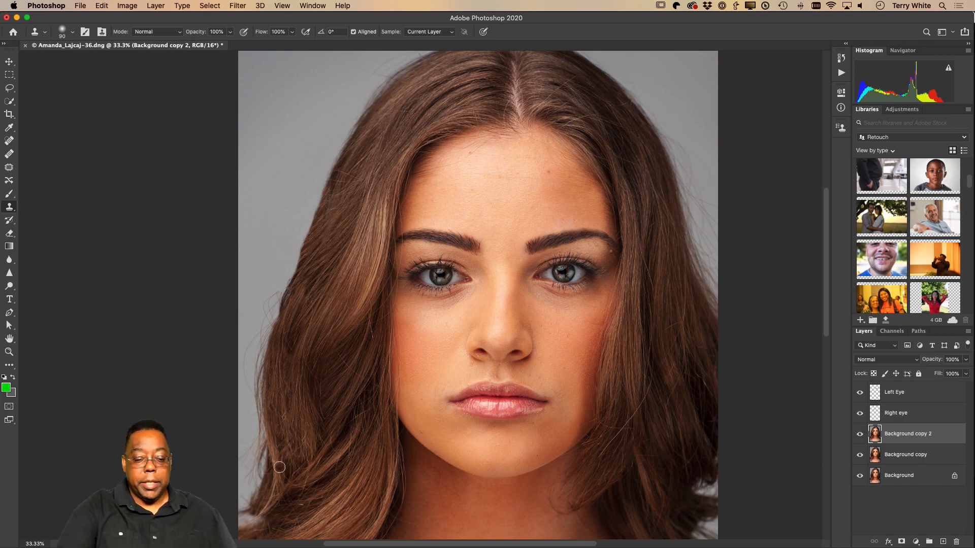
left_click_drag(287, 308, 291, 300)
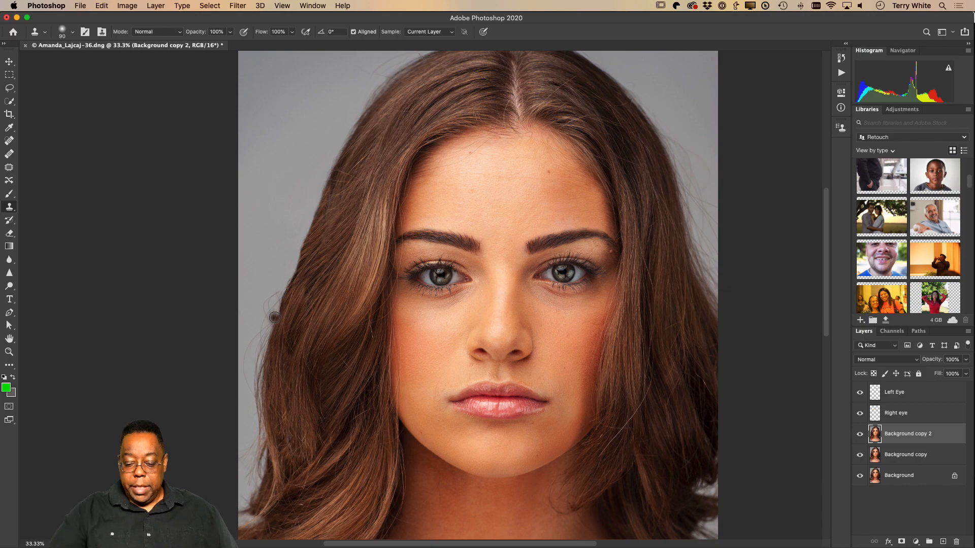
Step: Sample solid hair on the opposite side and clone it over the backdrop gaps near the lower edge of the photo
left_click(680, 458, "alt")
mouse_move(706, 494)
left_mouse_down()
mouse_move(694, 535)
mouse_move(702, 523)
mouse_move(711, 534)
mouse_move(700, 541)
mouse_move(711, 531)
mouse_move(714, 495)
mouse_move(713, 532)
left_mouse_up()
mouse_move(683, 545)
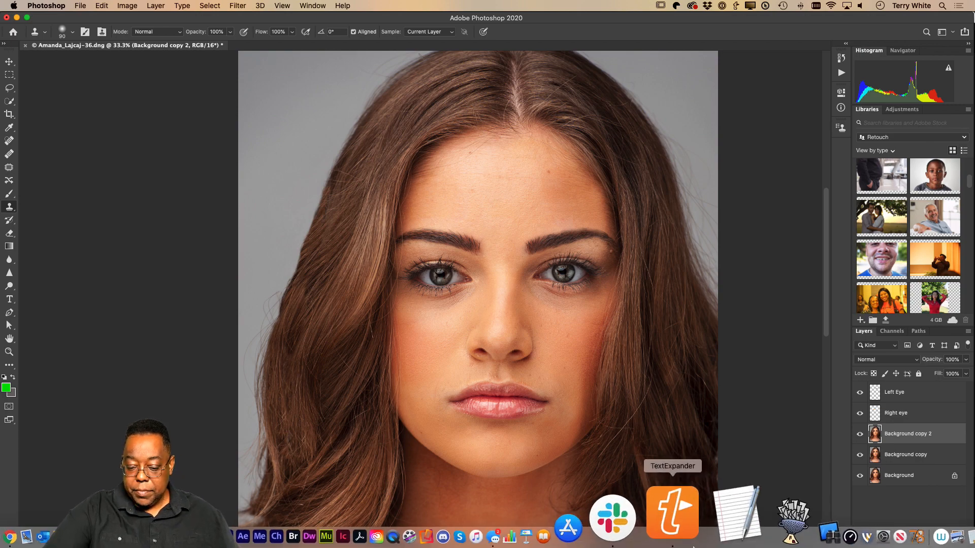
mouse_move(713, 438)
left_mouse_down()
mouse_move(718, 516)
mouse_move(705, 374)
mouse_move(687, 386)
left_mouse_up()
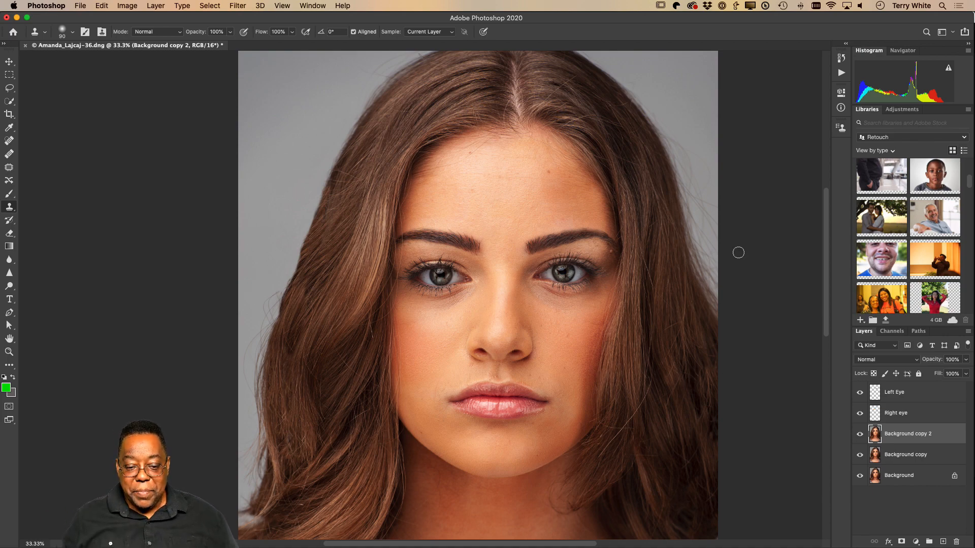
Step: Save the retouched portrait, close its document and switch to Lightroom Classic
scroll(602, 201, "down", 3)
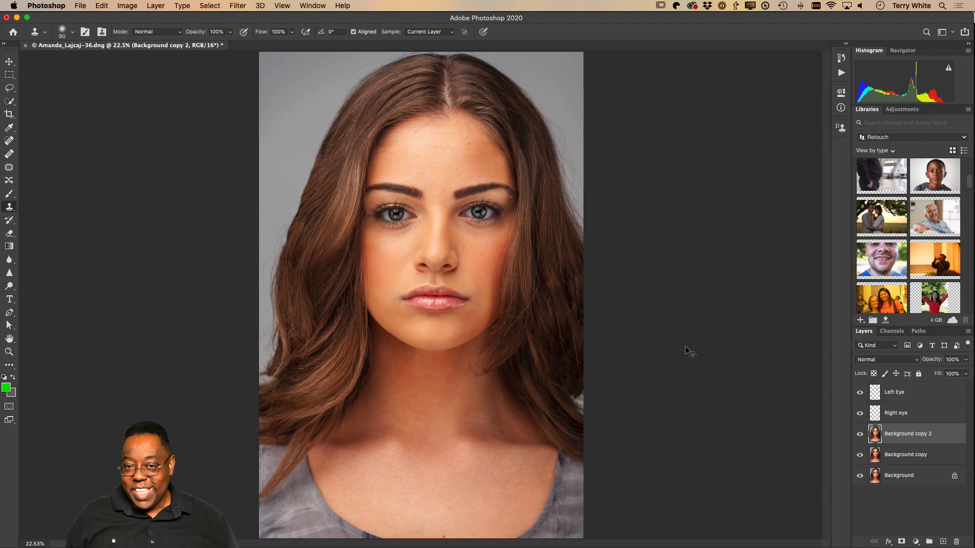
key("super+s")
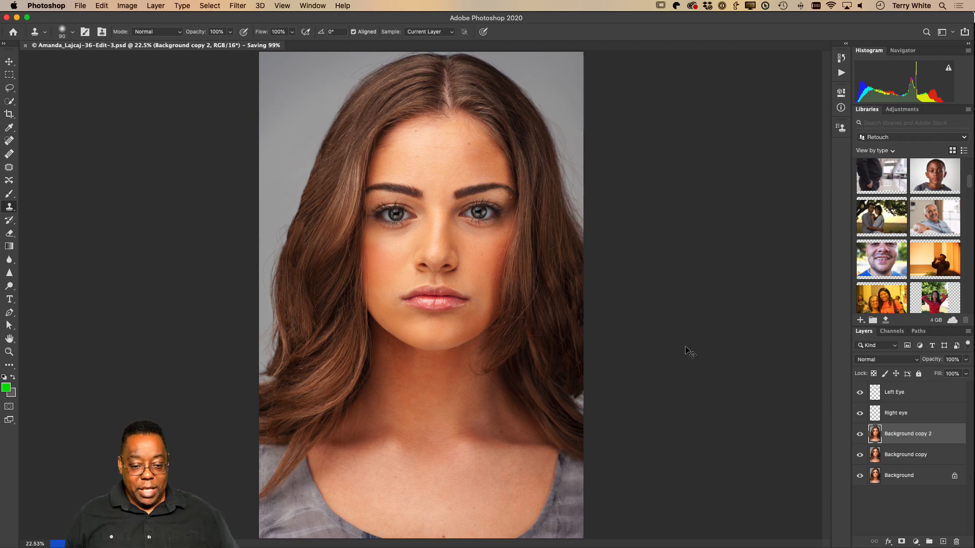
key("super+w")
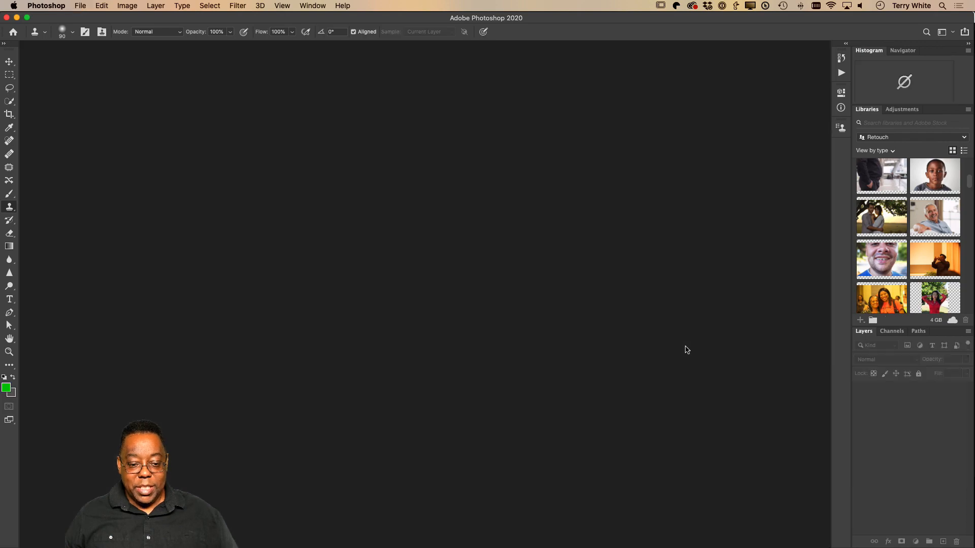
key("super+Tab")
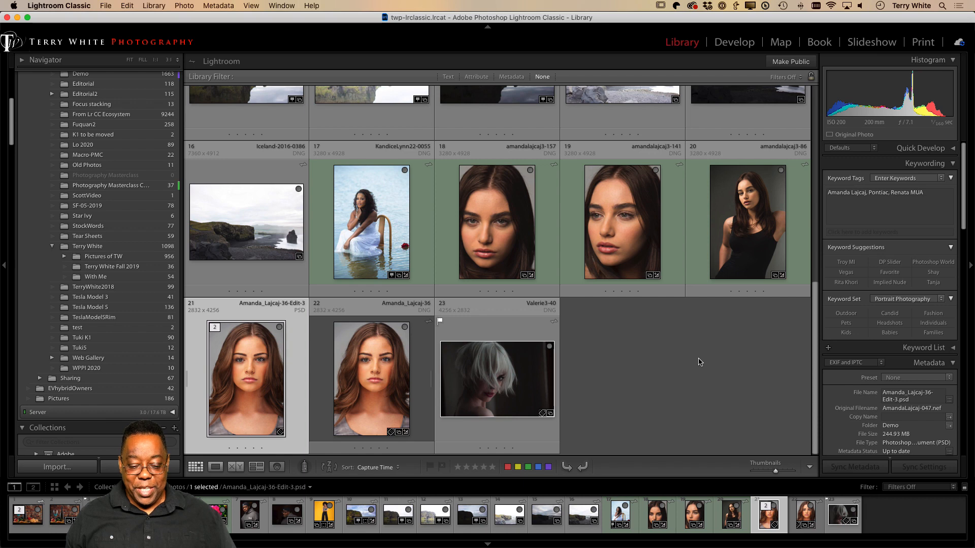
Step: Bring Valerie3-40.dng into the Develop module and apply automatic tone adjustments to it
double_click(484, 387)
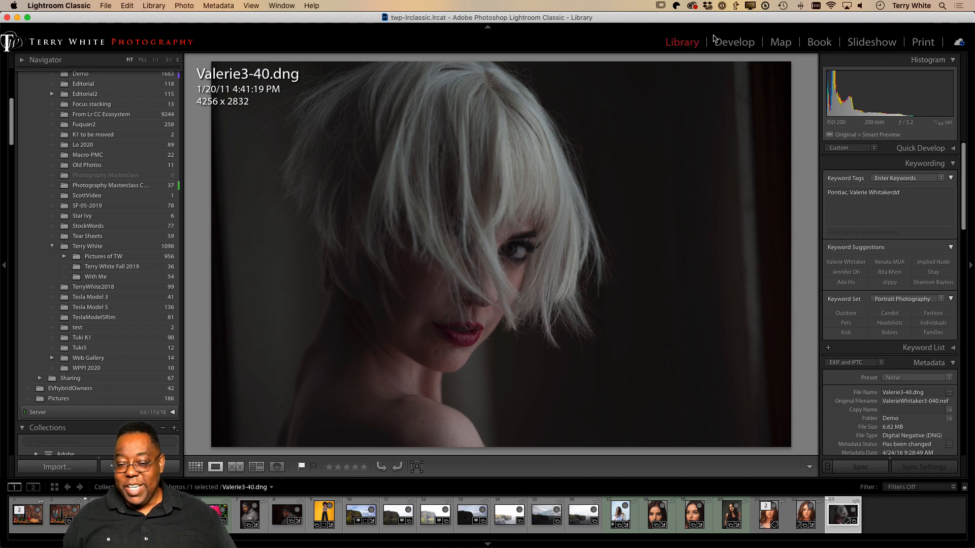
left_click(734, 42)
left_click(937, 97)
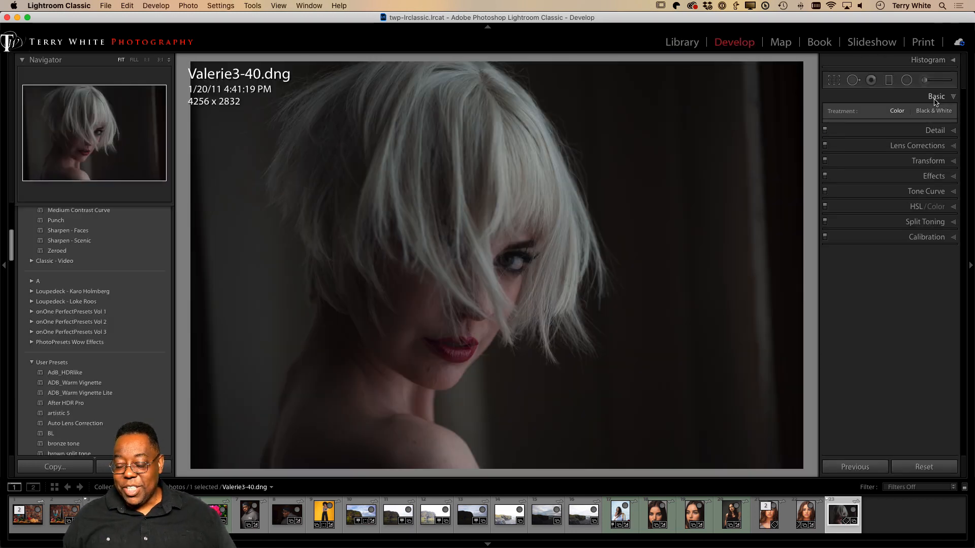
left_click(940, 187)
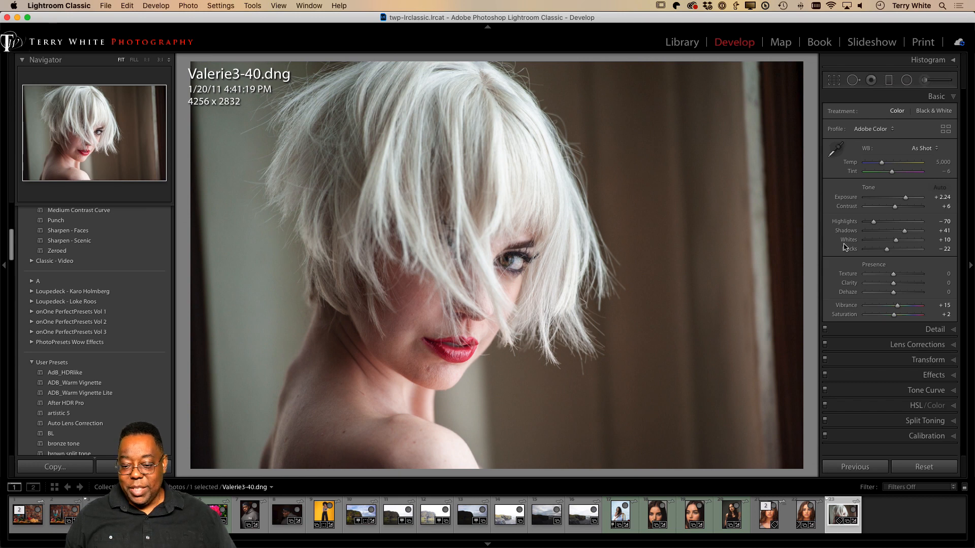
Step: Crop the photo with the aspect ratio unlocked, trimming the dark strips off both sides to 3638 x 2832
left_click(834, 80)
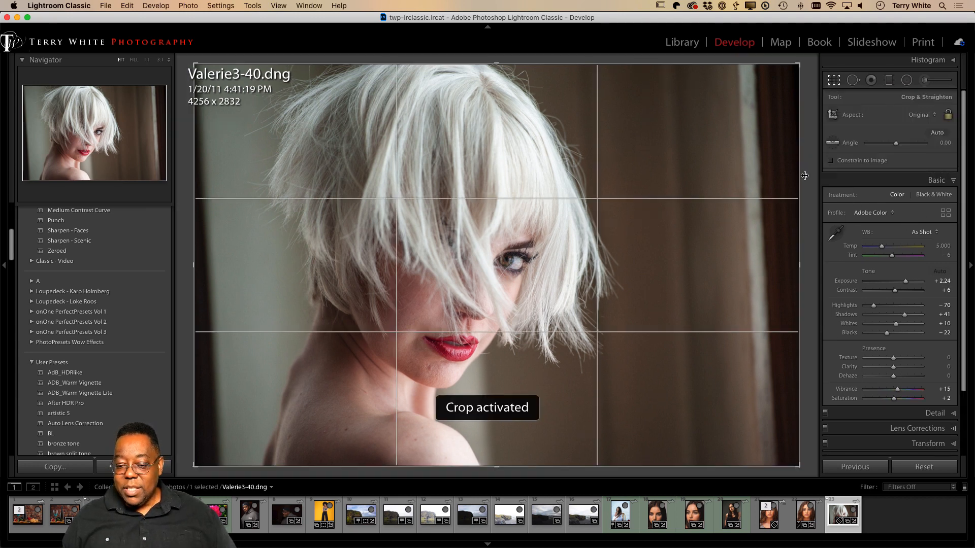
left_click_drag(787, 267, 812, 265)
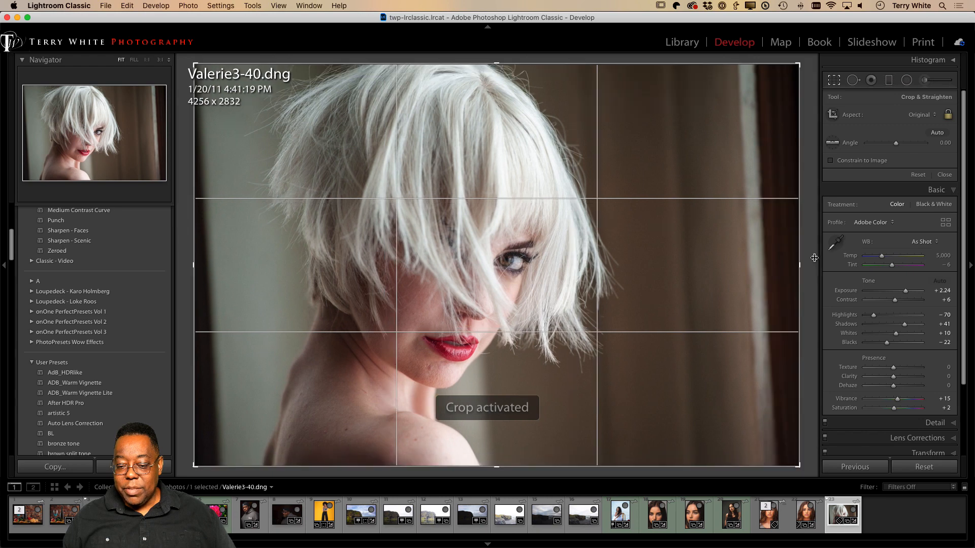
left_click(947, 114)
left_click_drag(795, 265, 738, 265)
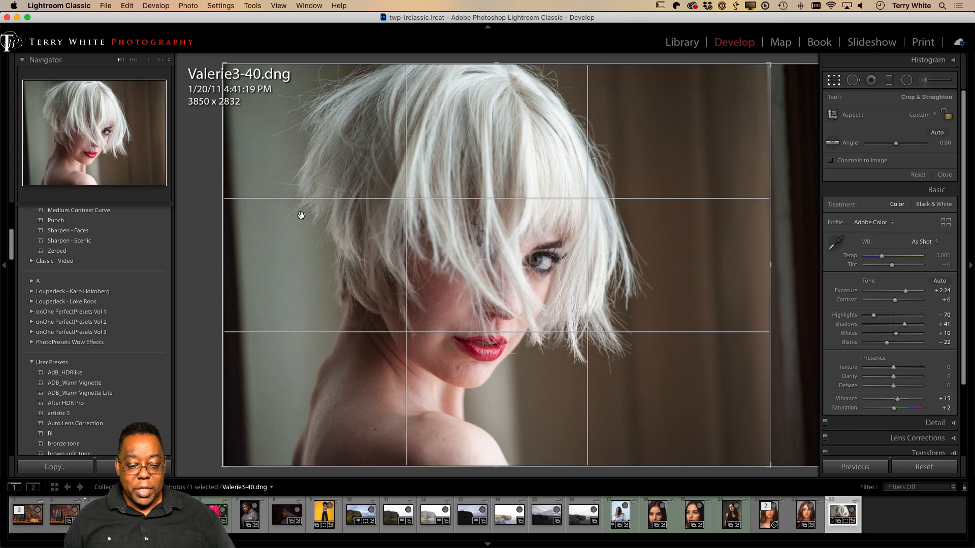
left_click_drag(223, 265, 253, 265)
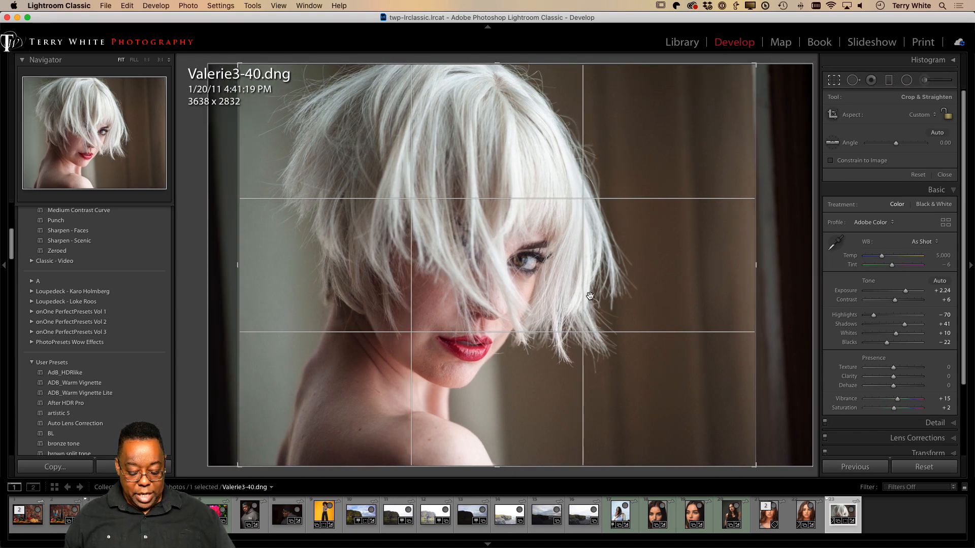
key("d")
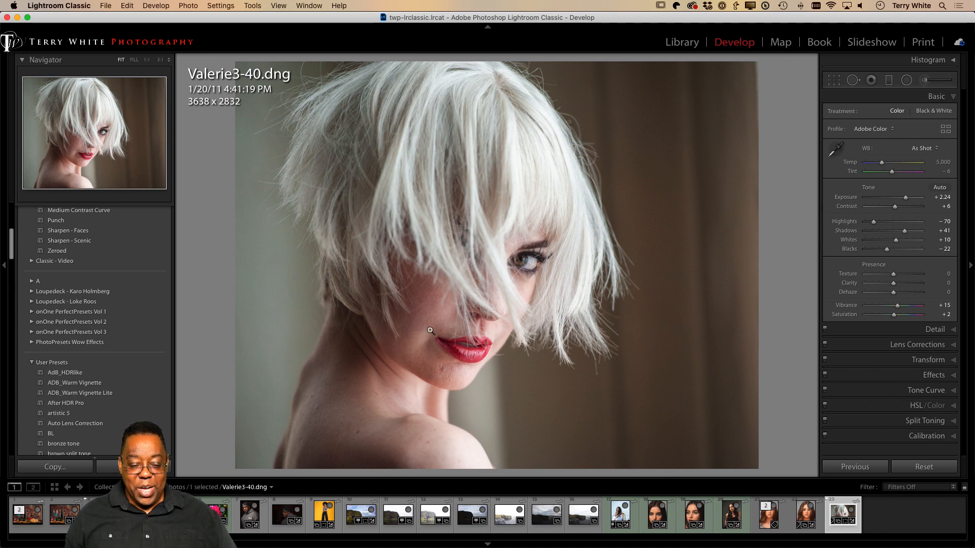
Step: Send the cropped photo to Photoshop for editing and duplicate its Background layer
key("super+e")
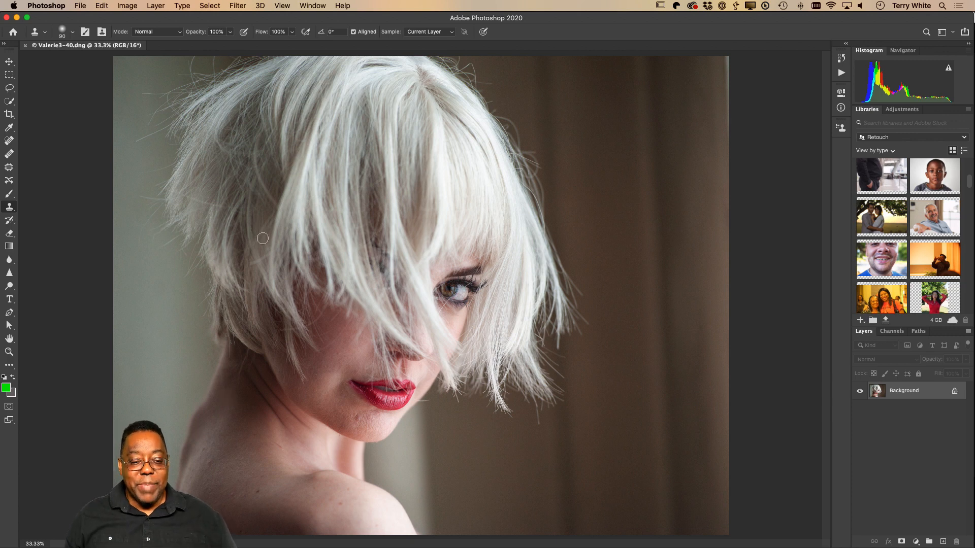
left_click(238, 5)
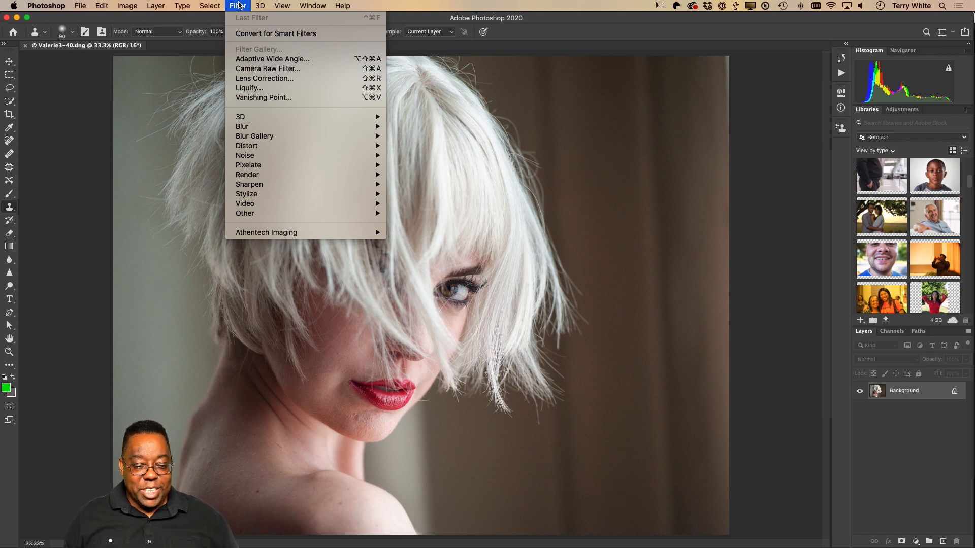
left_click(238, 5)
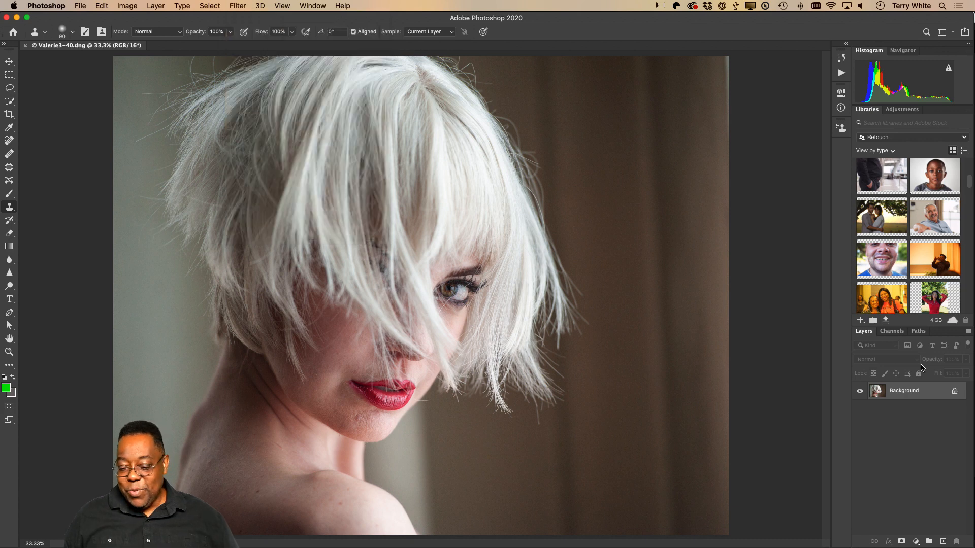
left_click_drag(942, 401, 943, 542)
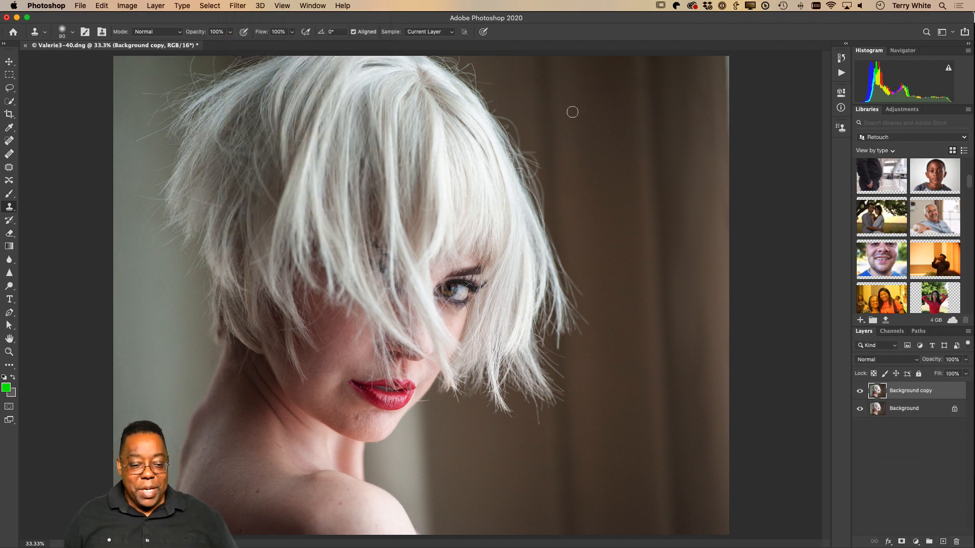
Step: Apply Liquify to the Background copy layer, pushing the contour of the upper back below the neck inward with a size 300 brush
left_click(240, 6)
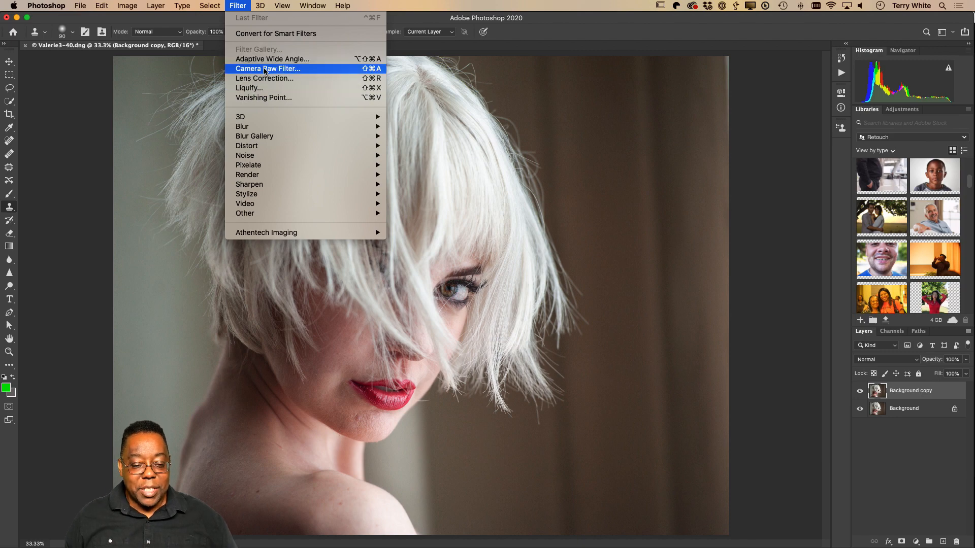
left_click(269, 89)
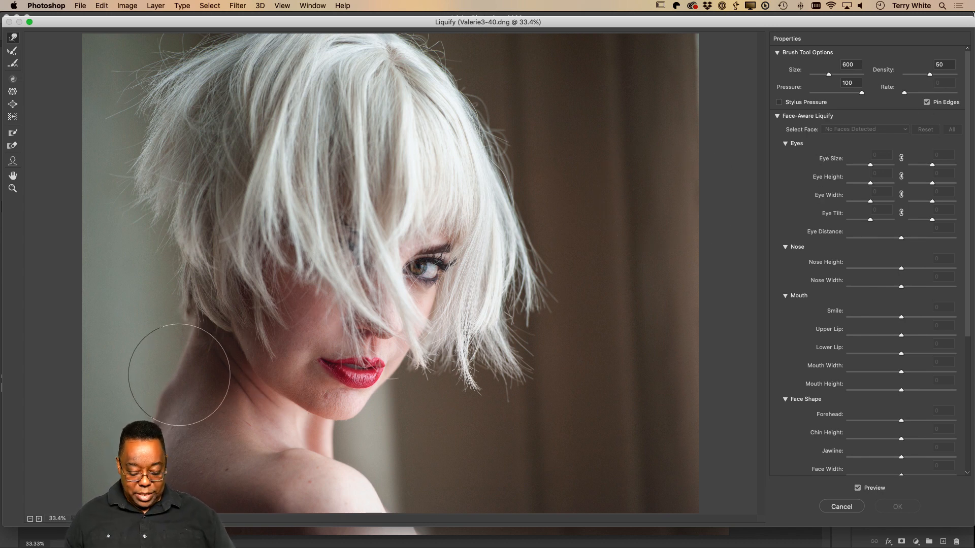
key("bracketleft")
key("bracketleft")
key("bracketleft")
key("bracketleft")
key("bracketleft")
key("bracketleft")
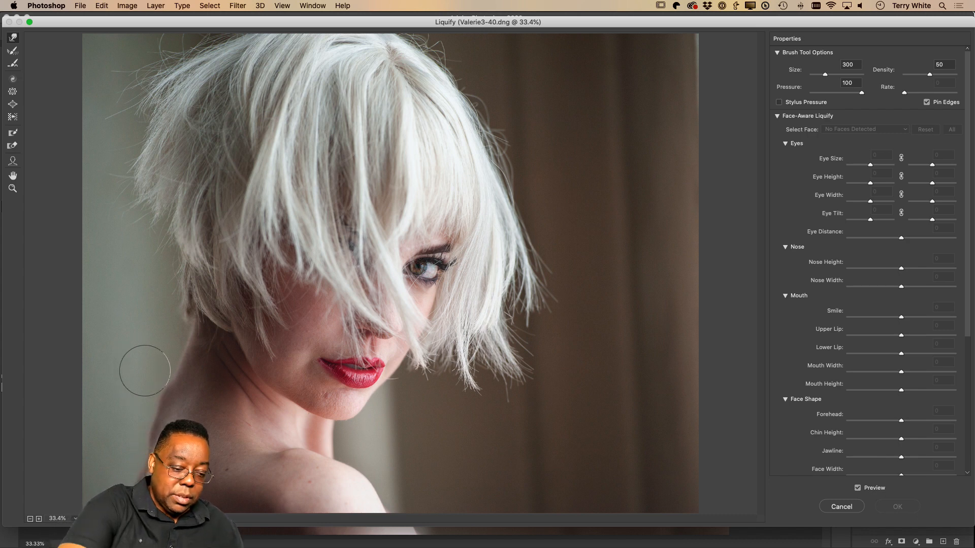
left_click_drag(137, 381, 139, 384)
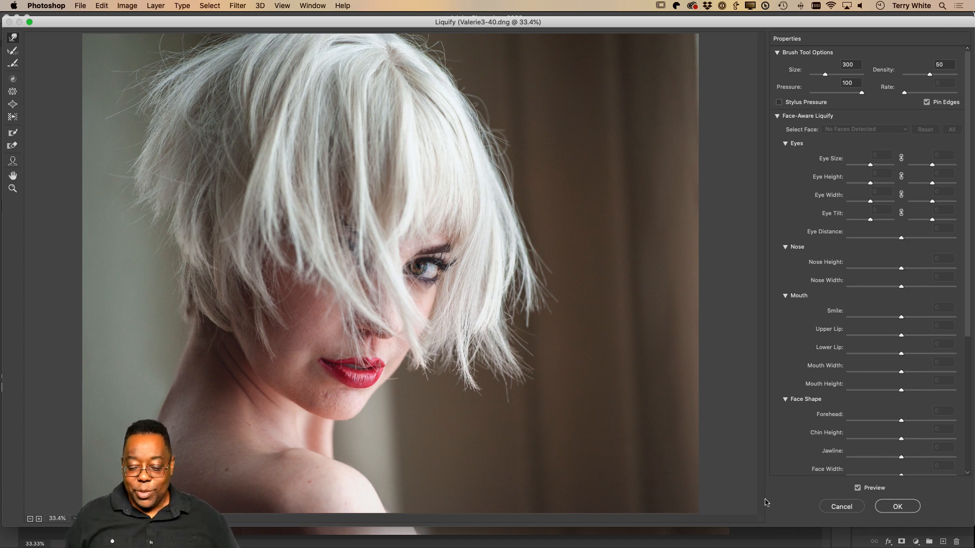
left_click(897, 507)
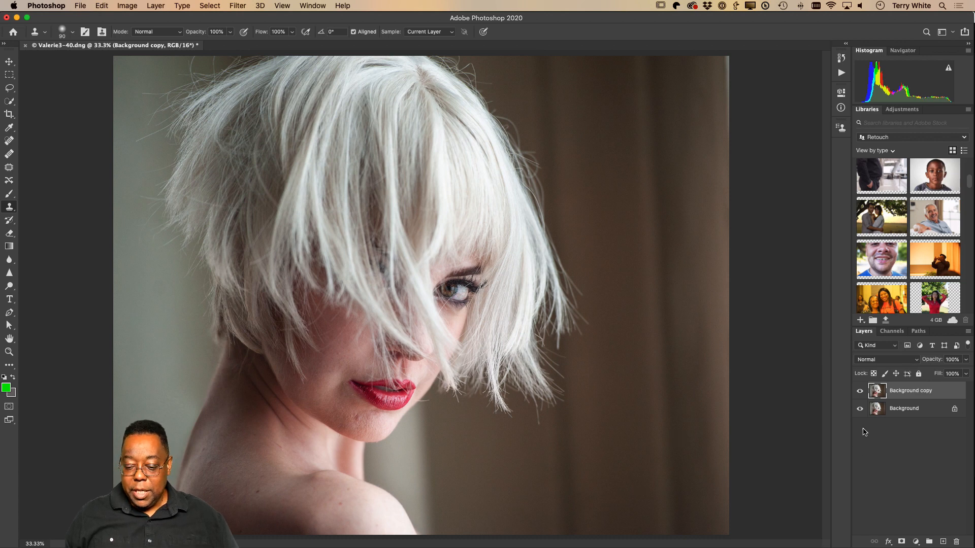
Step: Compare the portrait before and after the Liquify edit by toggling the Background copy layer's visibility
left_click(859, 392)
left_click(859, 392)
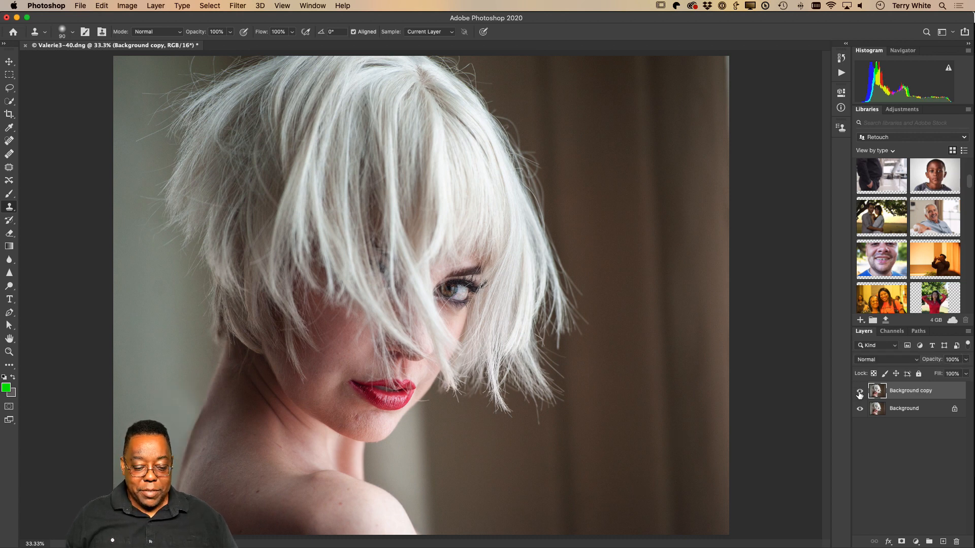
left_click(859, 392)
left_click(859, 391)
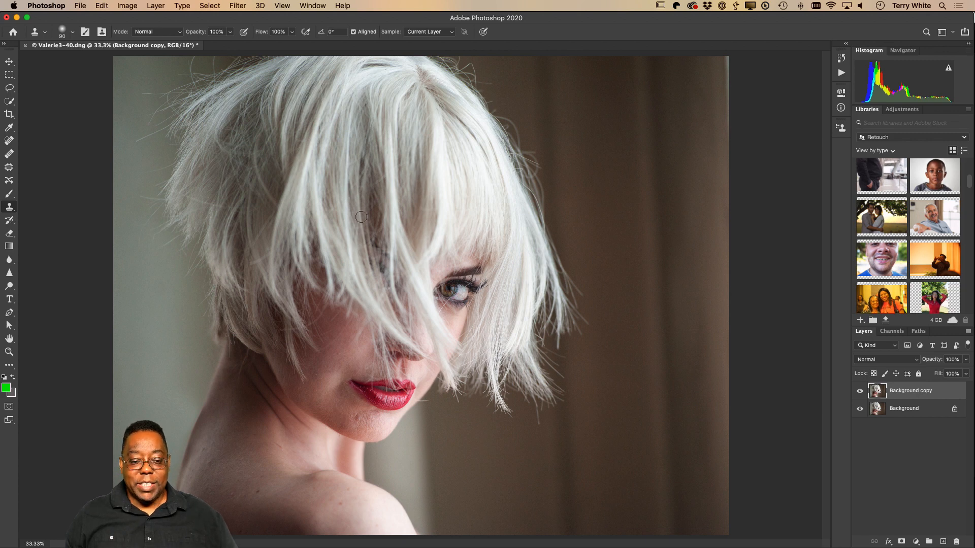
left_click(242, 6)
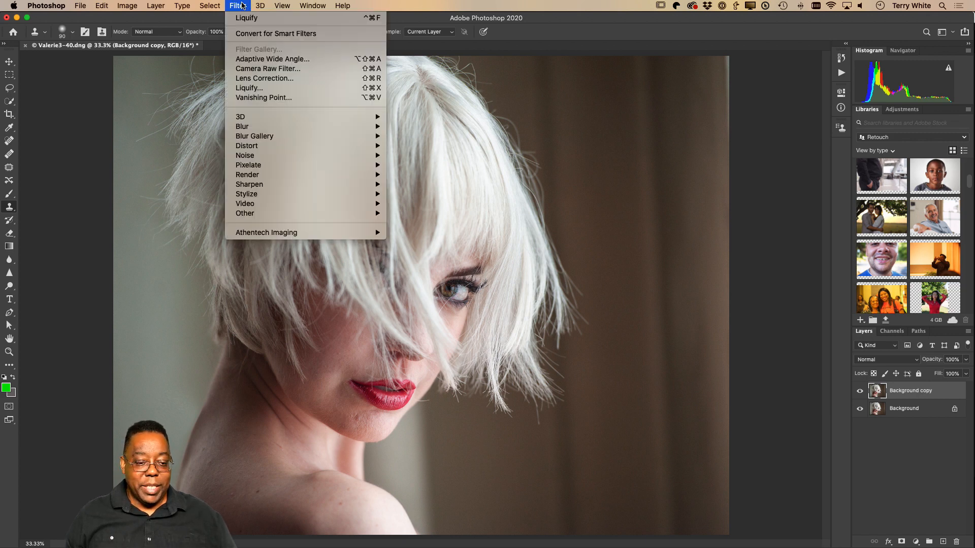
left_click(264, 89)
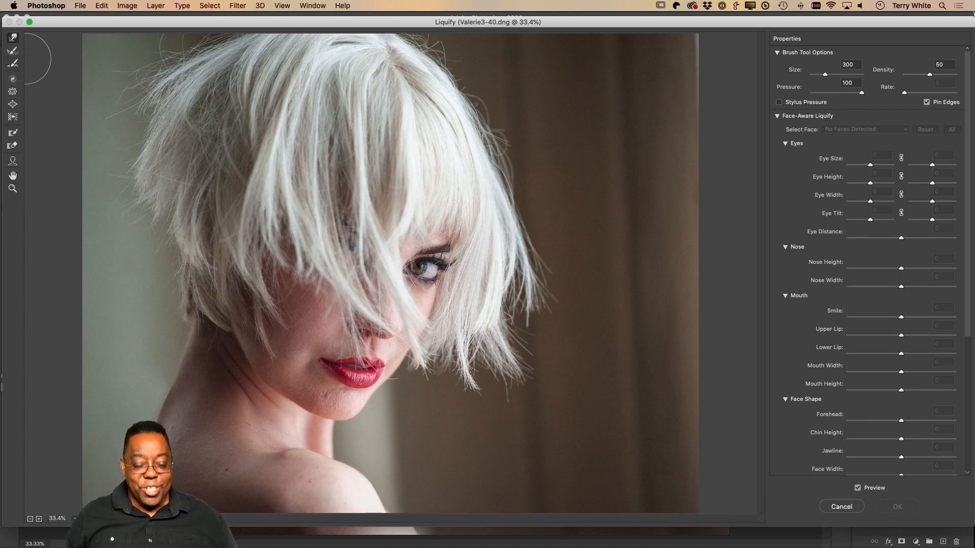
left_click(848, 507)
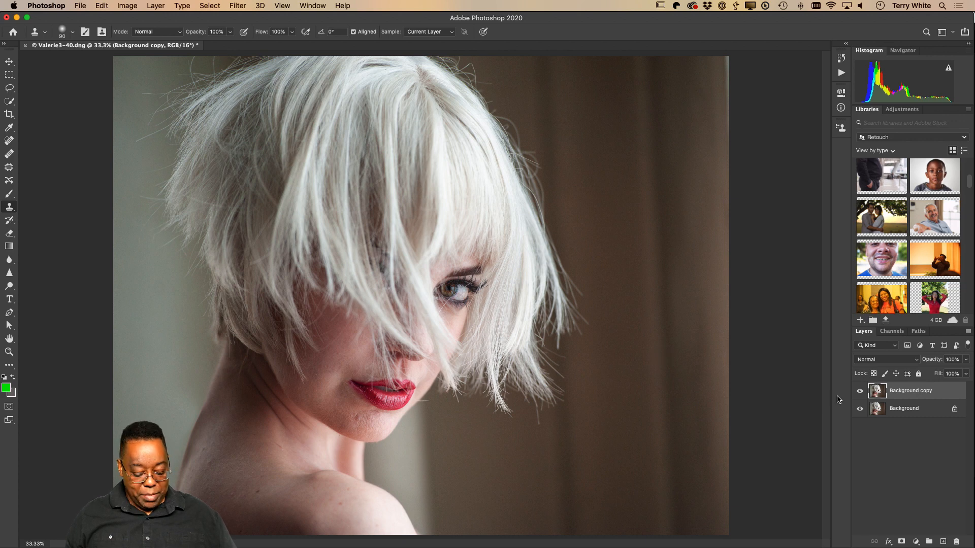
Step: Close Valerie3-40.dng and open the photo of the young man with a chipped tooth from the Retouch library
key("super+w")
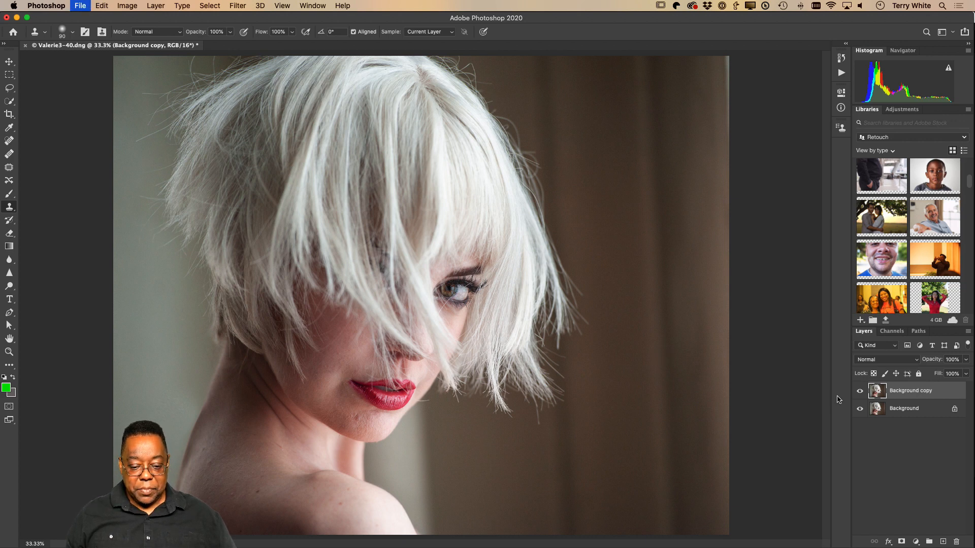
left_click(574, 188)
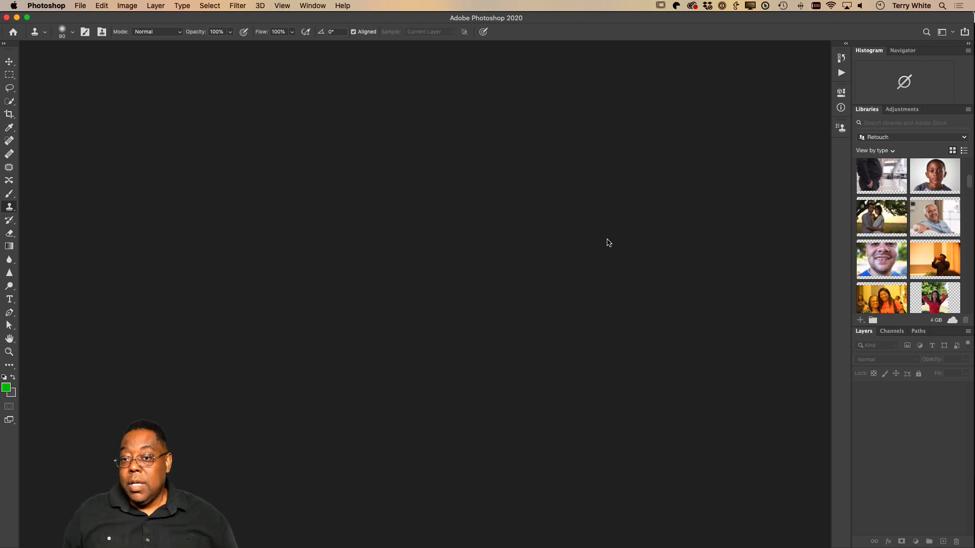
double_click(887, 262)
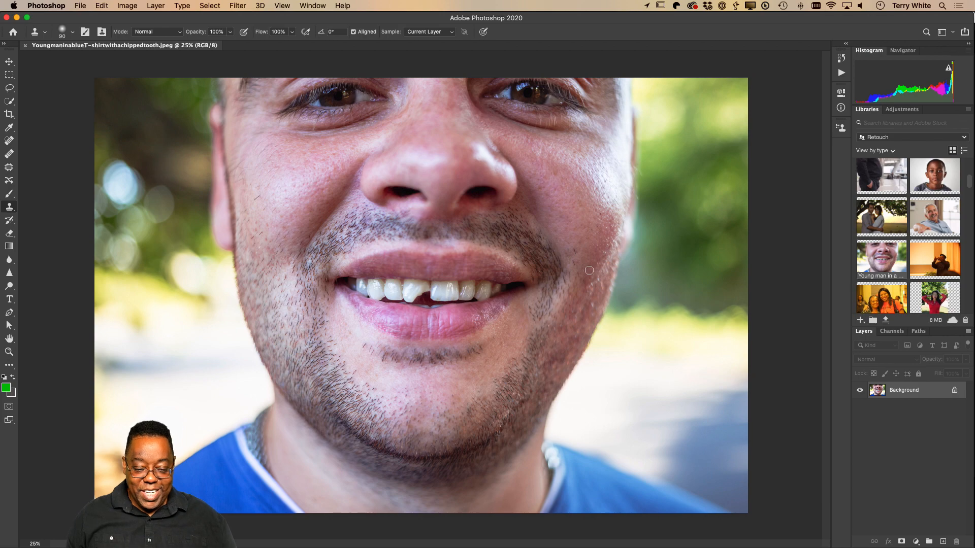
Step: Duplicate the Background layer of the chipped-tooth photo
key("z")
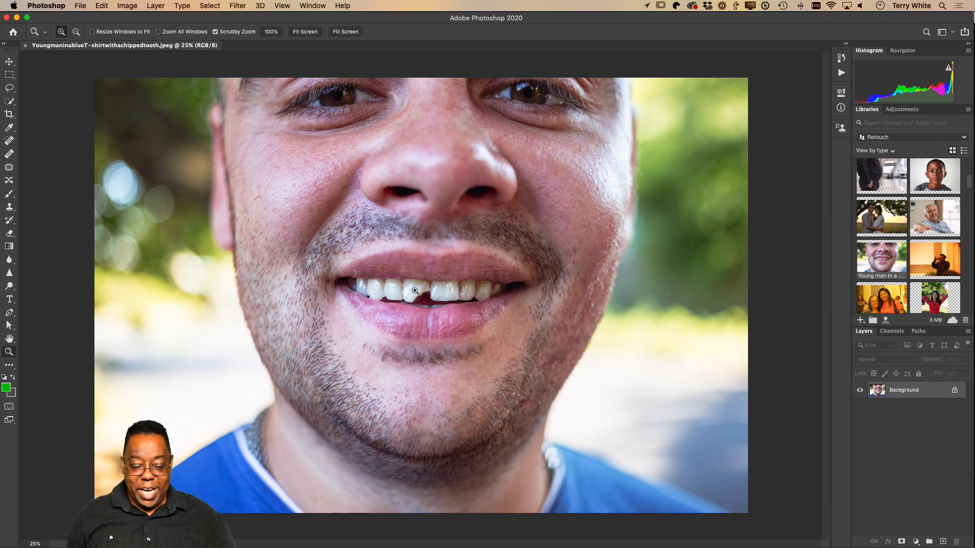
left_click_drag(417, 288, 459, 318)
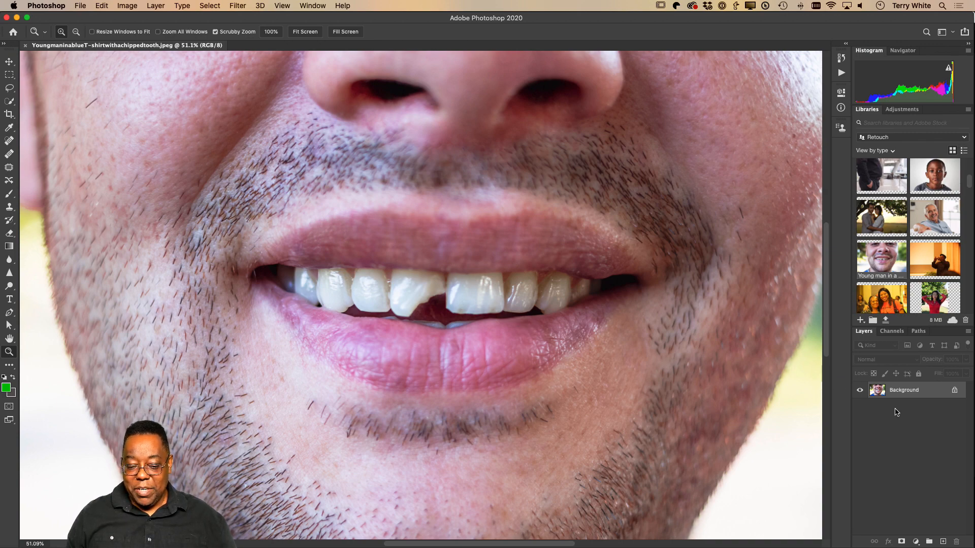
left_click_drag(936, 393, 942, 542)
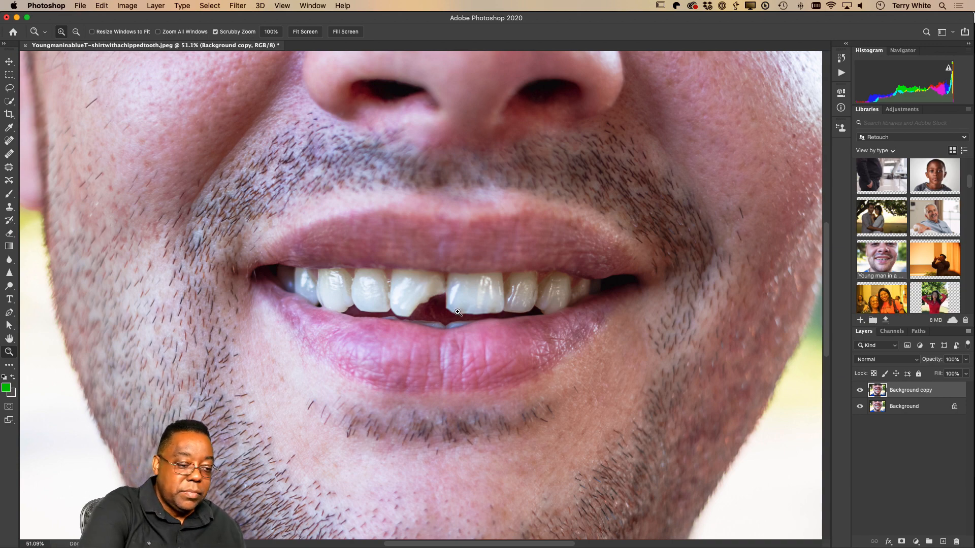
Step: Select the intact front tooth beside the chipped one with the Lasso tool and copy it to a new layer
left_click(9, 88)
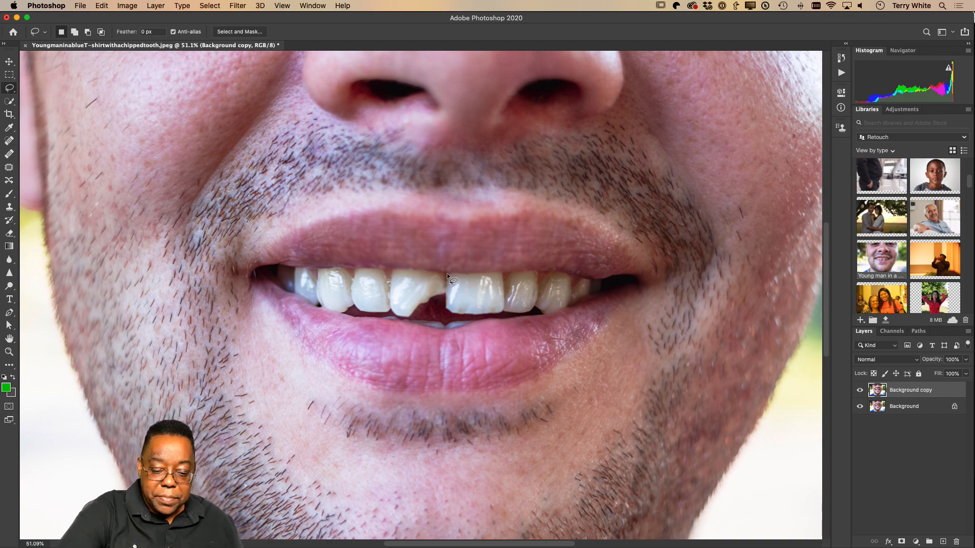
mouse_move(446, 274)
left_mouse_down()
mouse_move(452, 312)
mouse_move(473, 317)
mouse_move(468, 304)
left_mouse_up()
mouse_move(446, 278)
left_mouse_down()
mouse_move(447, 313)
mouse_move(506, 301)
left_mouse_up()
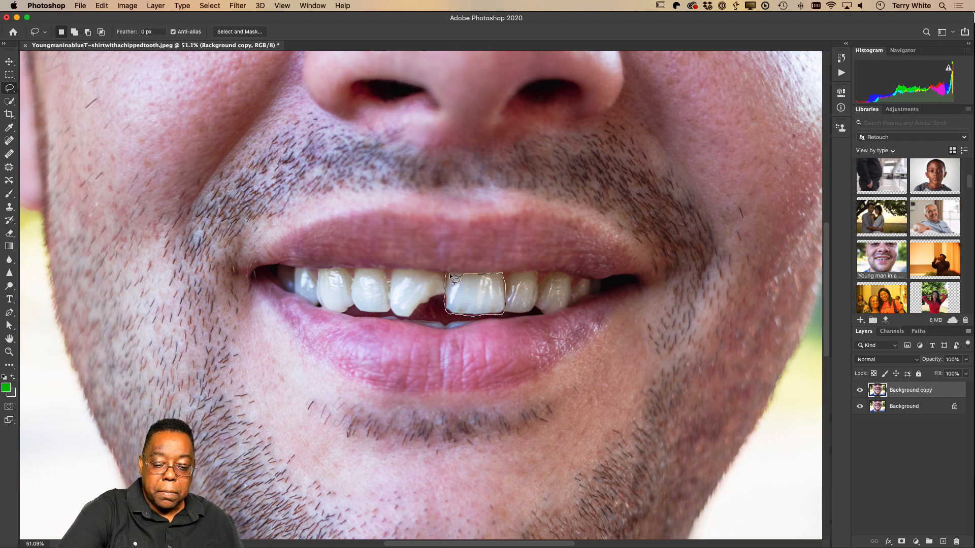
left_click_drag(449, 274, 447, 275)
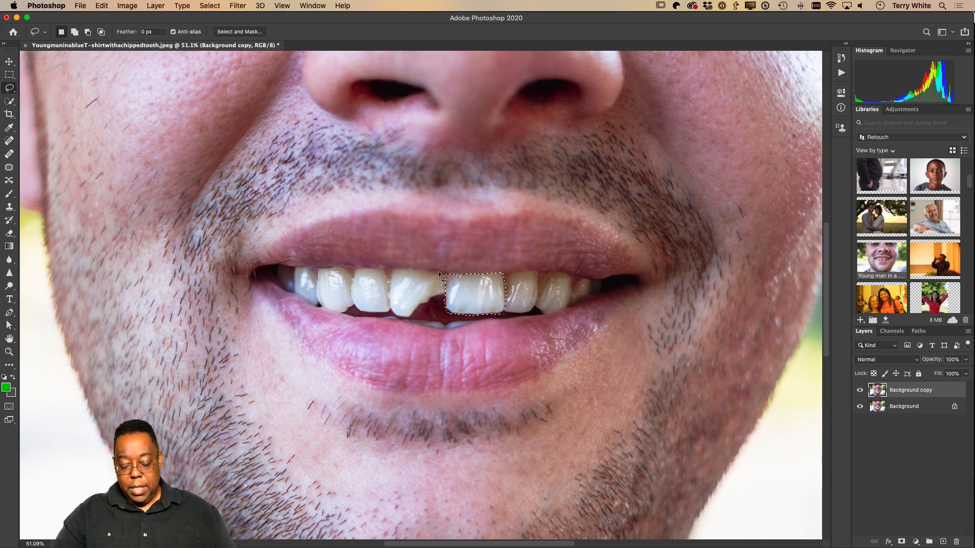
key("super+j")
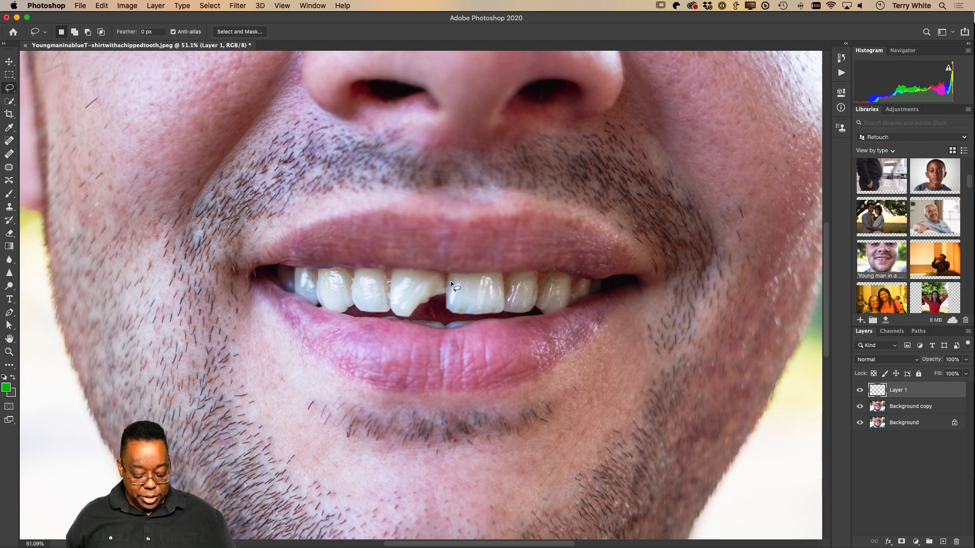
Step: Move the copied tooth on Layer 1 over the chipped front tooth
key("v")
left_click_drag(485, 294, 428, 291)
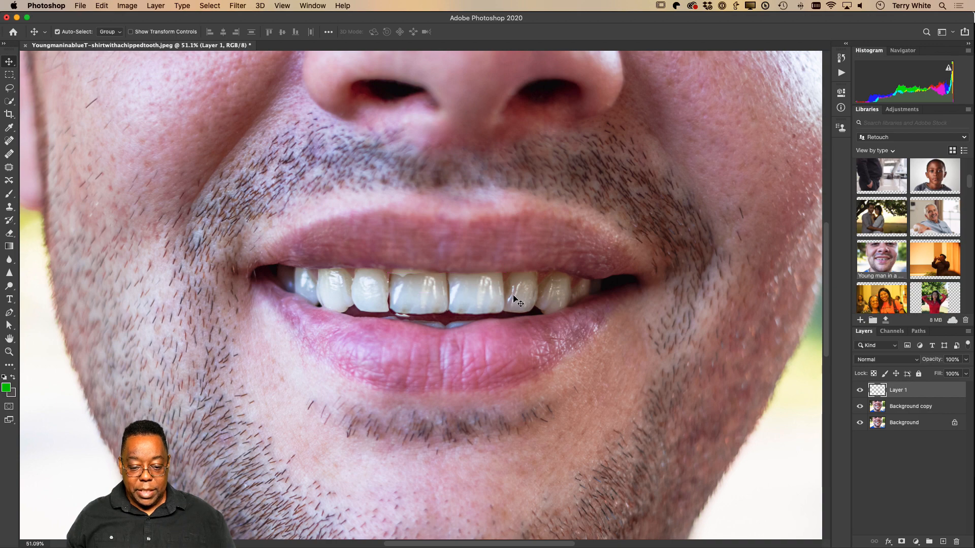
right_click(423, 298)
left_click(401, 298)
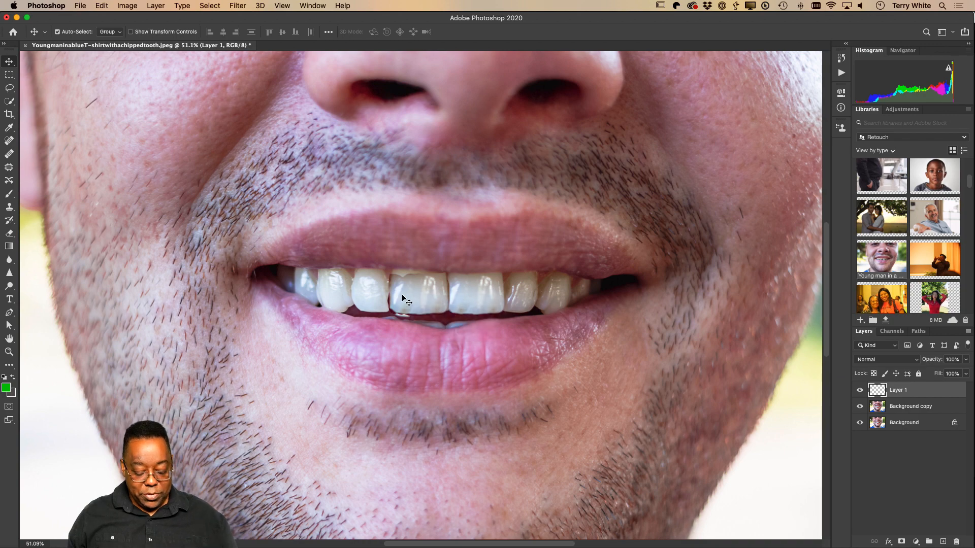
Step: Flip the copied tooth horizontally and nudge it into alignment over the chipped tooth
key("super+t")
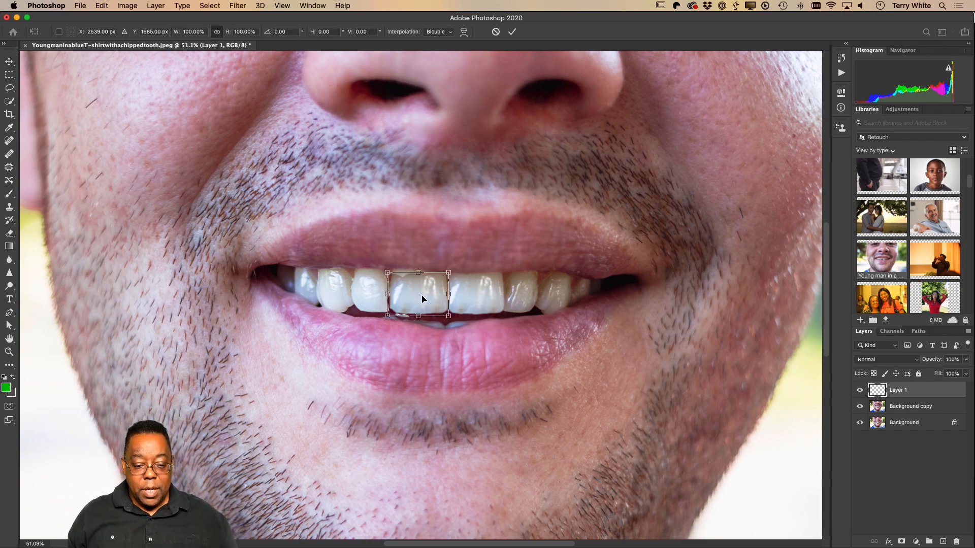
right_click(422, 299)
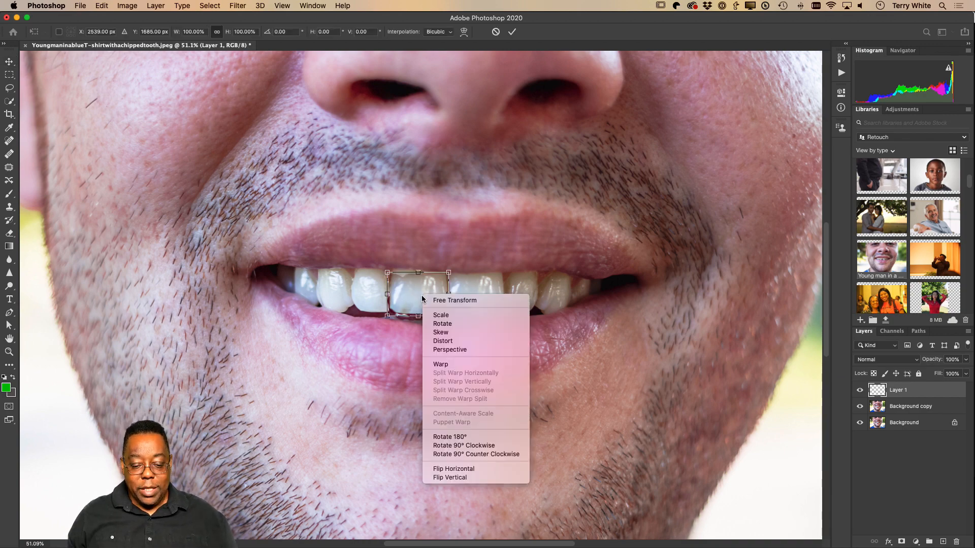
left_click(469, 470)
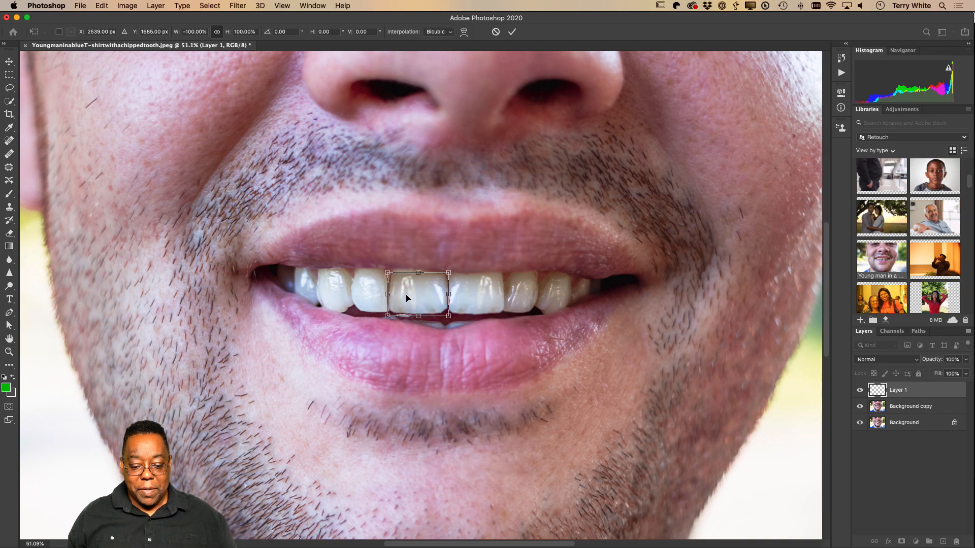
left_click_drag(406, 298, 407, 298)
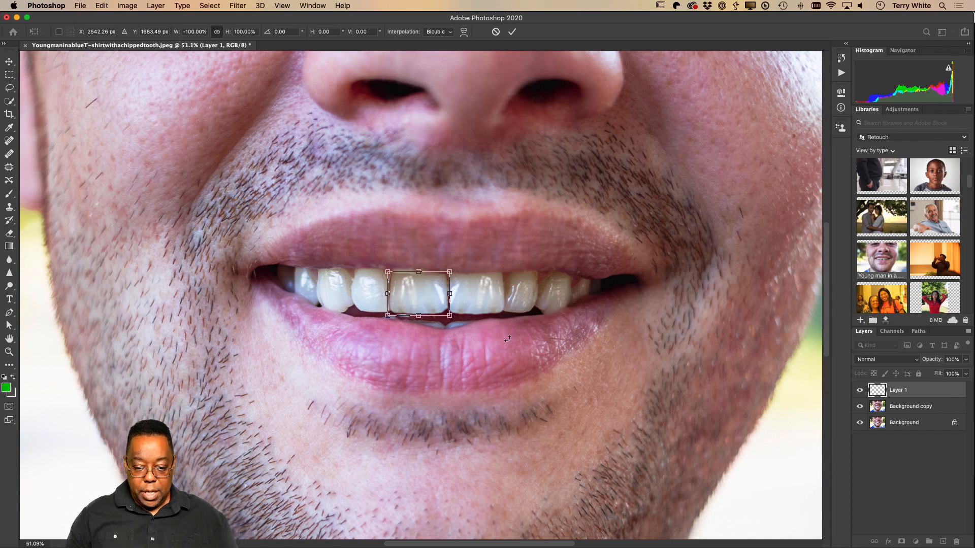
key("Return")
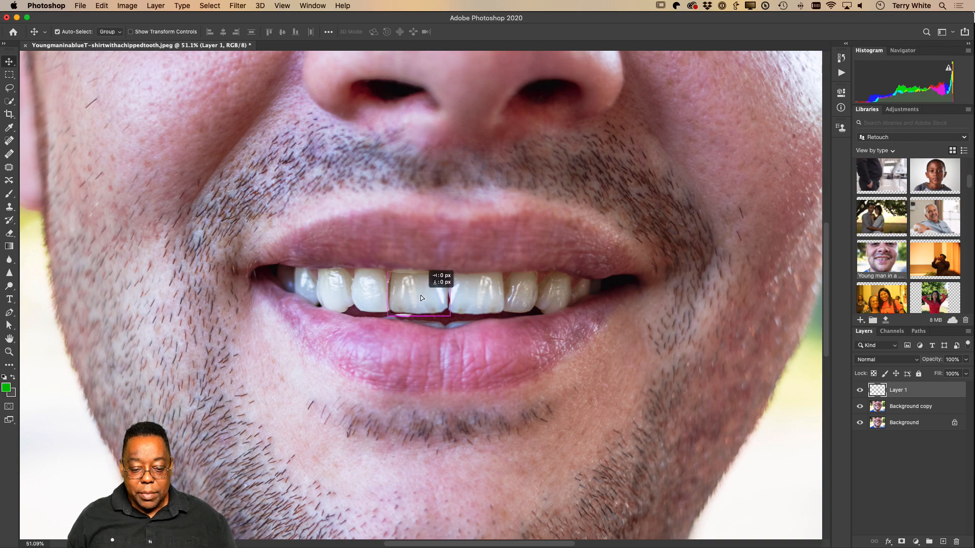
left_click_drag(420, 294, 421, 290)
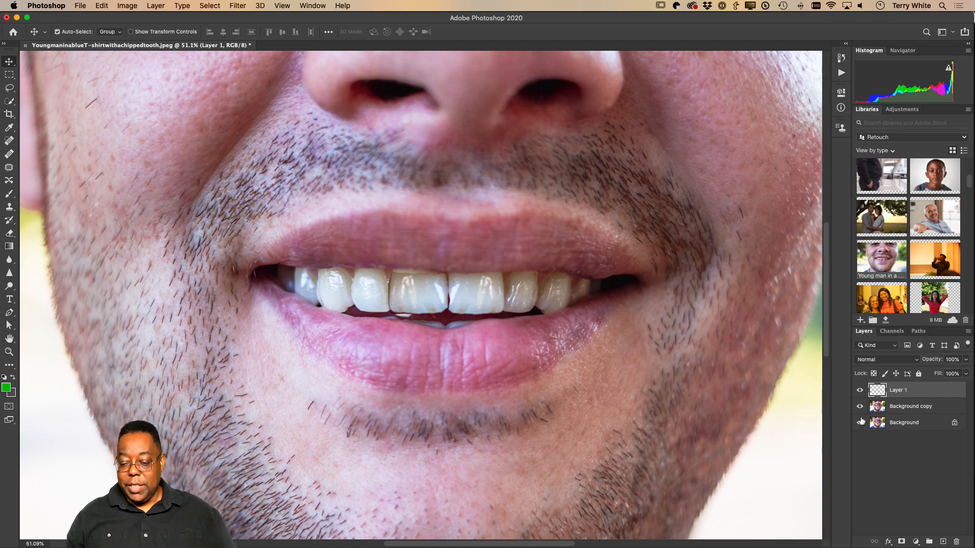
Step: Add a layer mask to Layer 1 and paint black along the copied tooth's upper and outer edges to blend it in
left_click(901, 543)
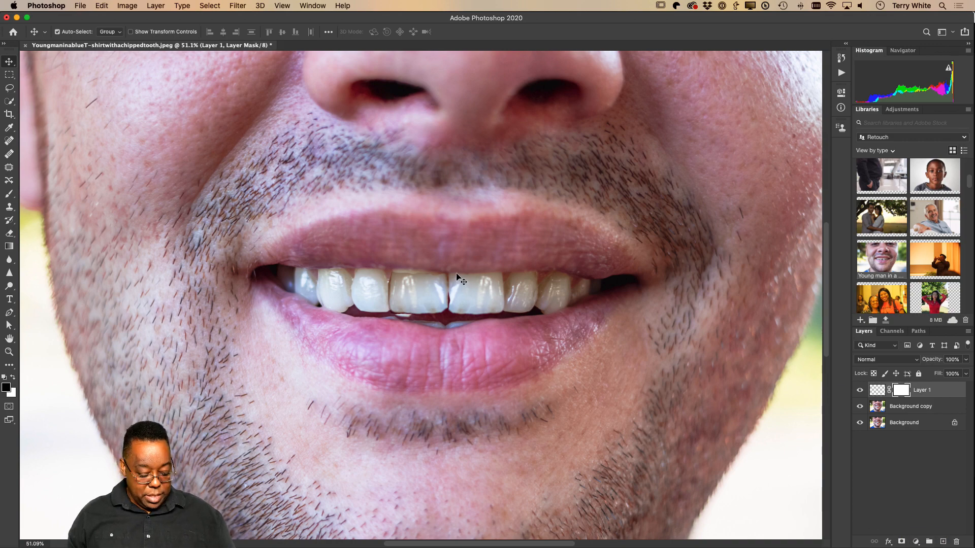
key("z")
left_click_drag(420, 275, 490, 287)
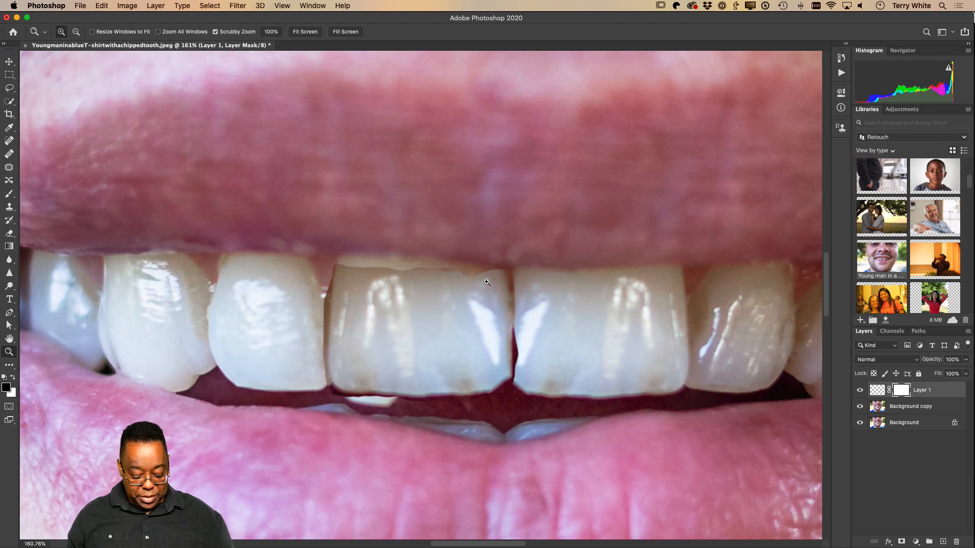
key("b")
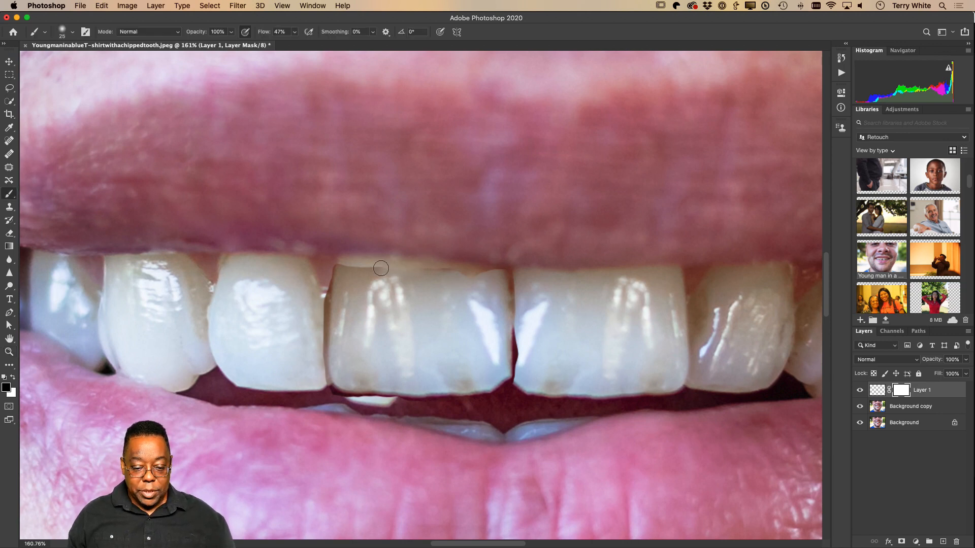
mouse_move(381, 268)
left_mouse_down()
mouse_move(333, 277)
mouse_move(326, 335)
mouse_move(325, 291)
mouse_move(324, 366)
mouse_move(329, 300)
mouse_move(367, 277)
mouse_move(346, 280)
mouse_move(506, 275)
left_mouse_up()
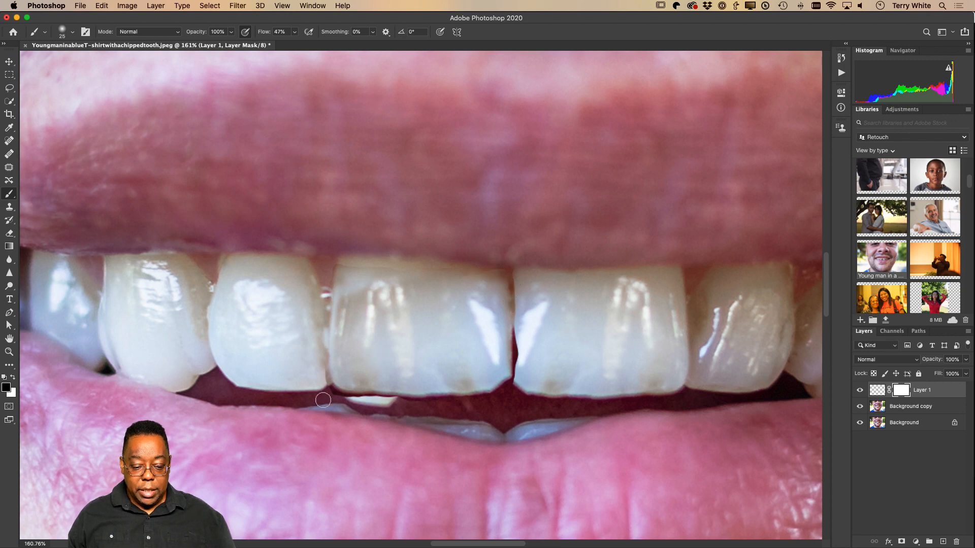
mouse_move(320, 375)
left_mouse_down()
mouse_move(341, 399)
mouse_move(401, 404)
mouse_move(351, 404)
left_mouse_up()
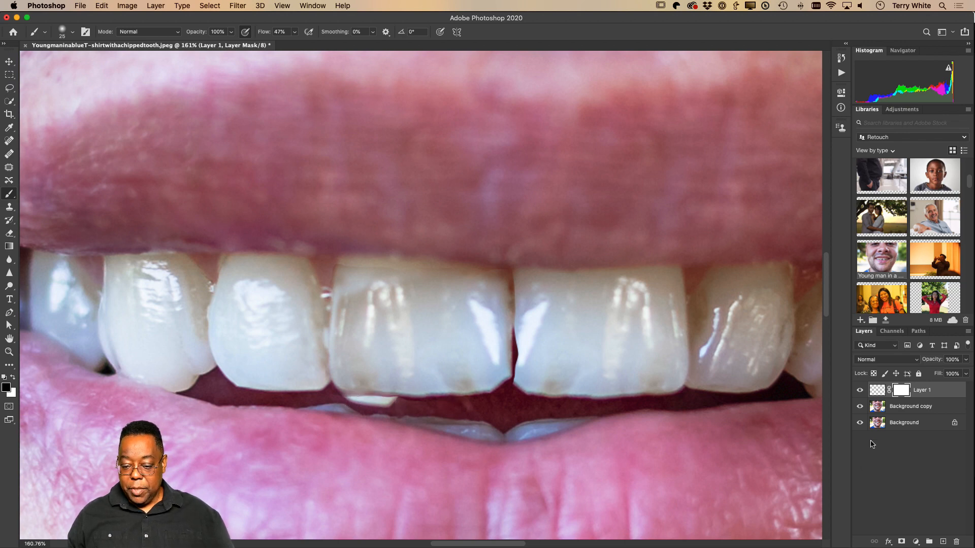
Step: On the Background copy layer, clone dark mouth area over the leftover chipped-tooth tip below the new tooth, using a size 25 Clone Stamp brush
left_click(883, 412)
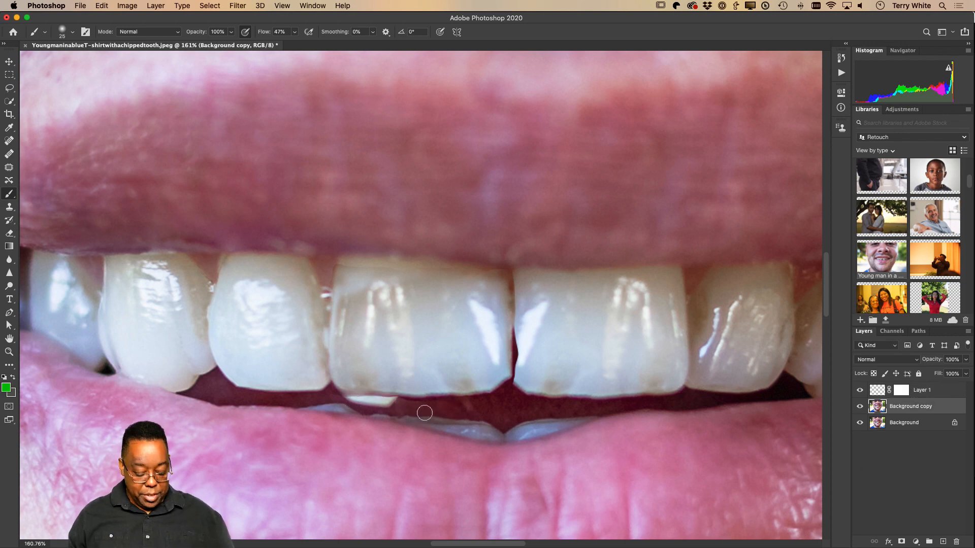
key("s")
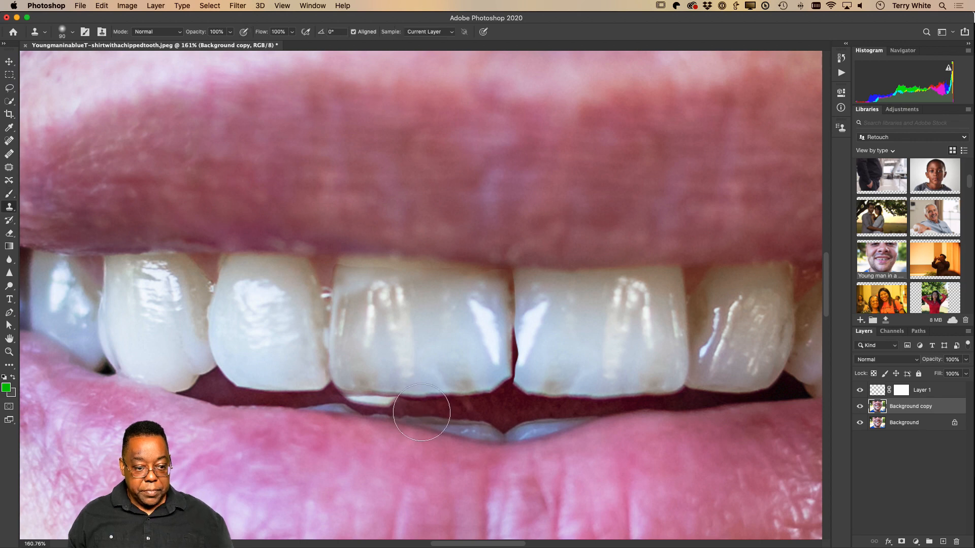
left_click(415, 408, "alt")
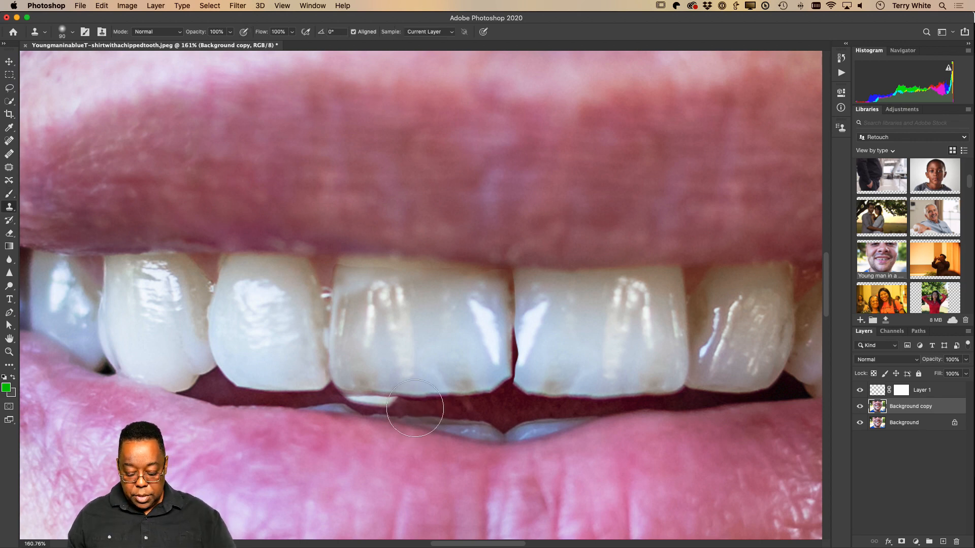
key("bracketleft")
key("bracketleft")
key("bracketleft")
key("bracketleft")
key("bracketleft")
key("bracketleft")
key("bracketleft")
key("bracketleft")
key("bracketleft")
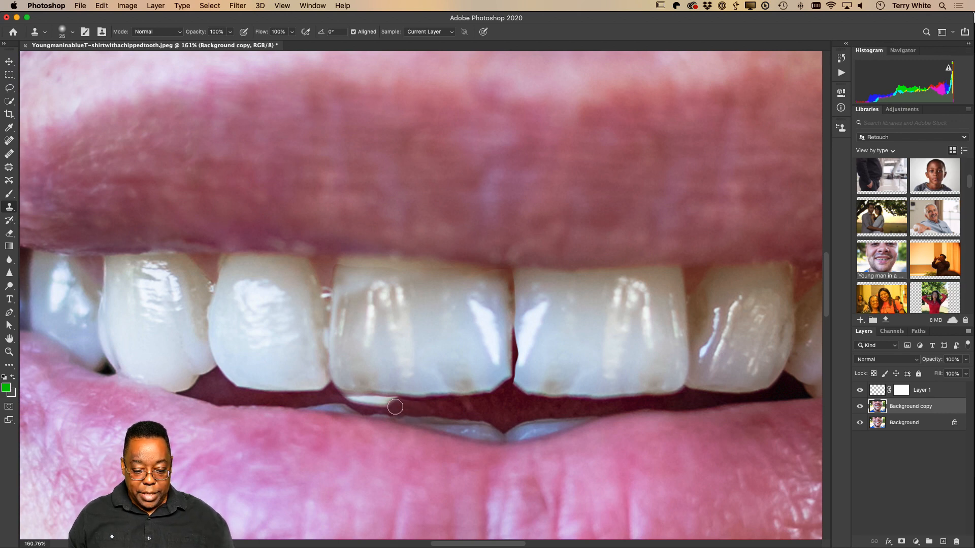
mouse_move(394, 406)
left_mouse_down()
mouse_move(346, 402)
mouse_move(411, 407)
mouse_move(334, 396)
mouse_move(353, 397)
left_mouse_up()
left_click(411, 406, "alt")
left_click(378, 405, "alt")
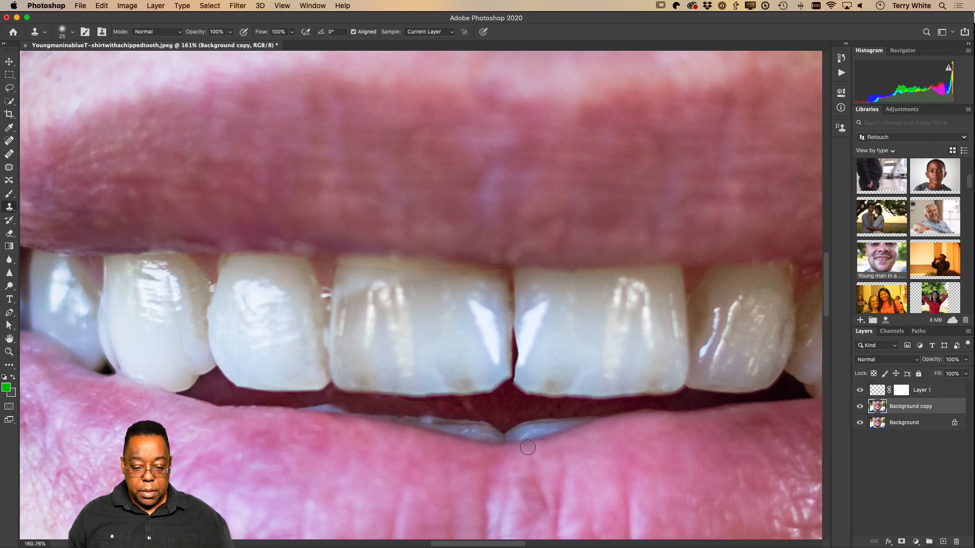
Step: Fit the repaired photo in view and open the Background photo of two smiling women from the Retouch library
key("super+0")
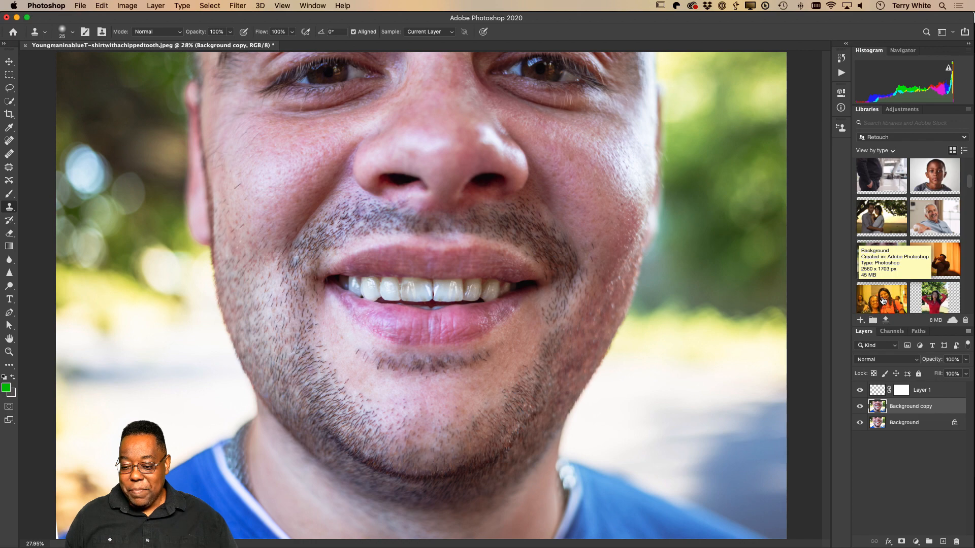
double_click(883, 301)
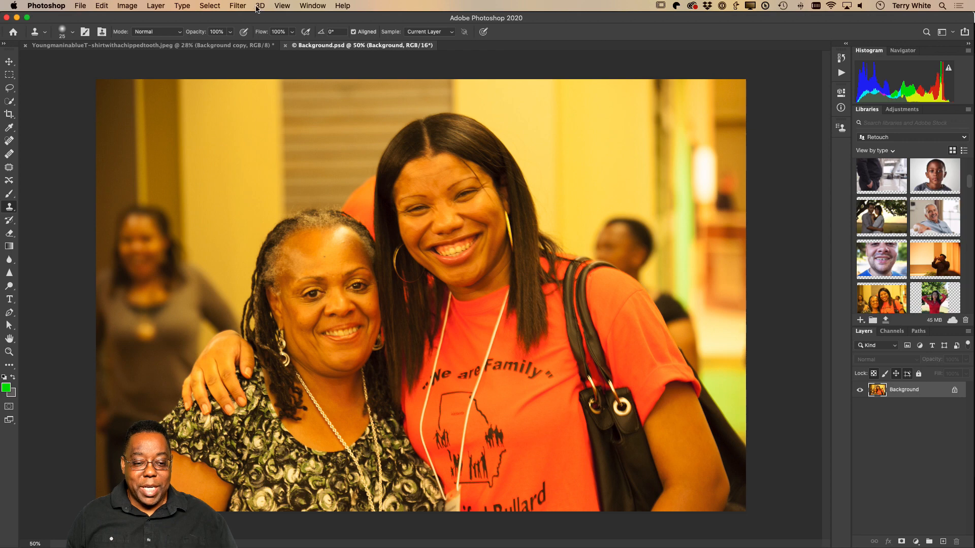
Step: Correct the photo's white balance with the Camera Raw Filter, sampling the grey sweater of the blurred woman in the background
left_click(236, 5)
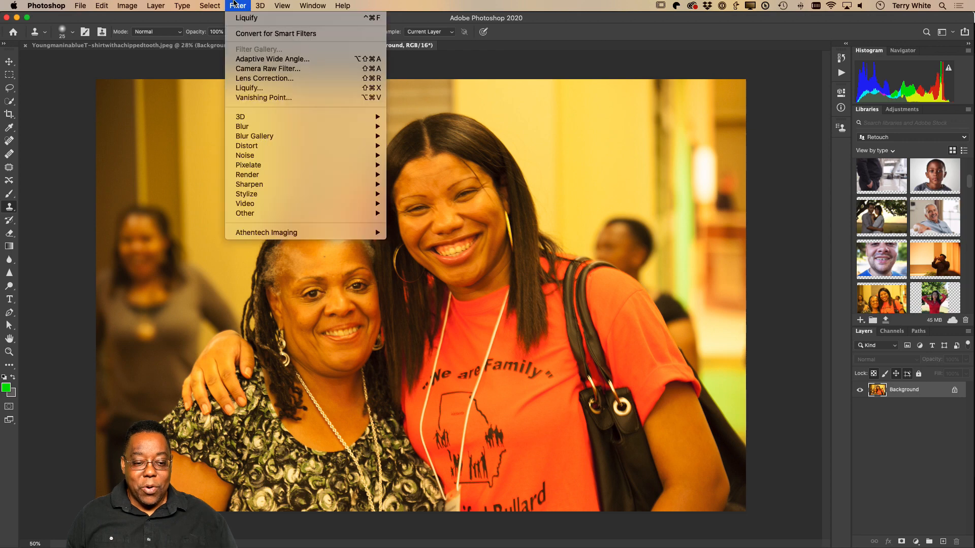
left_click(271, 69)
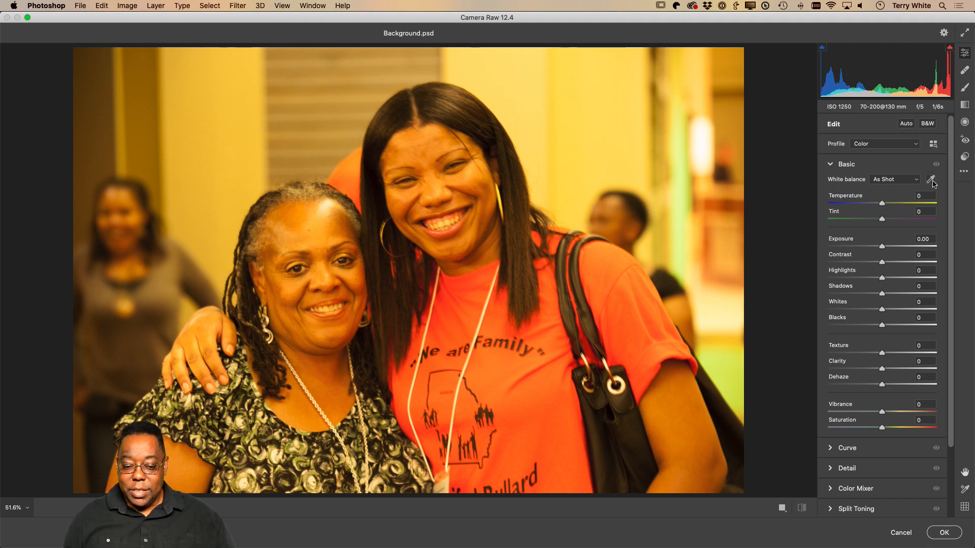
left_click(931, 180)
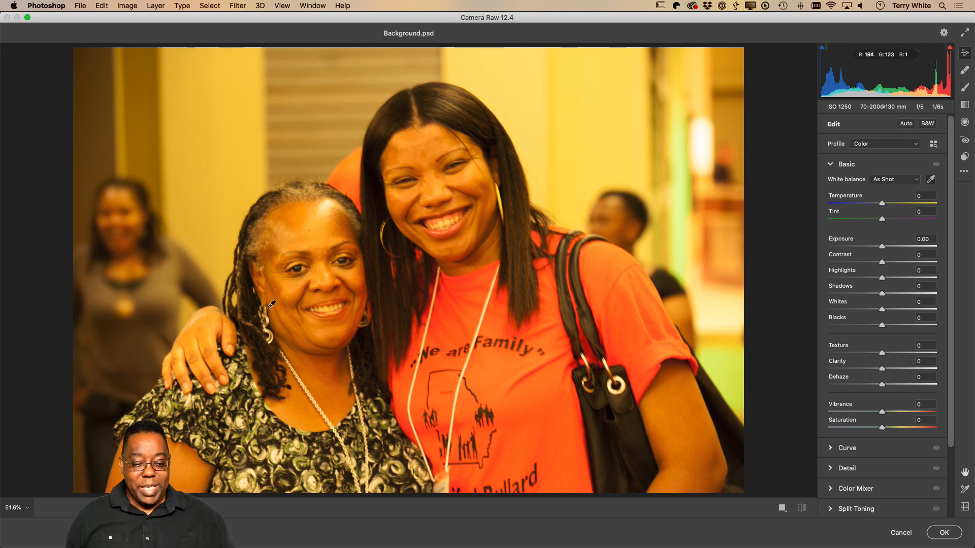
left_click(171, 265)
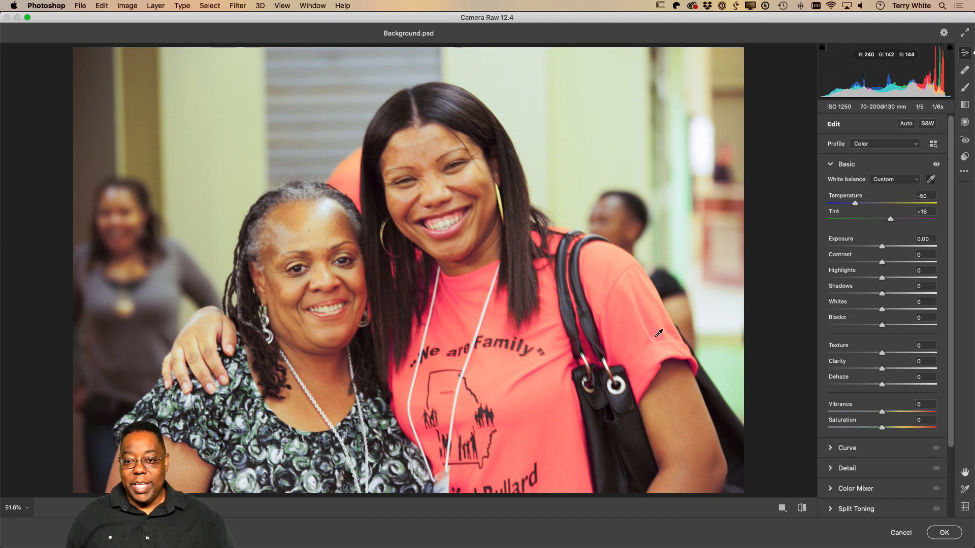
left_click(944, 533)
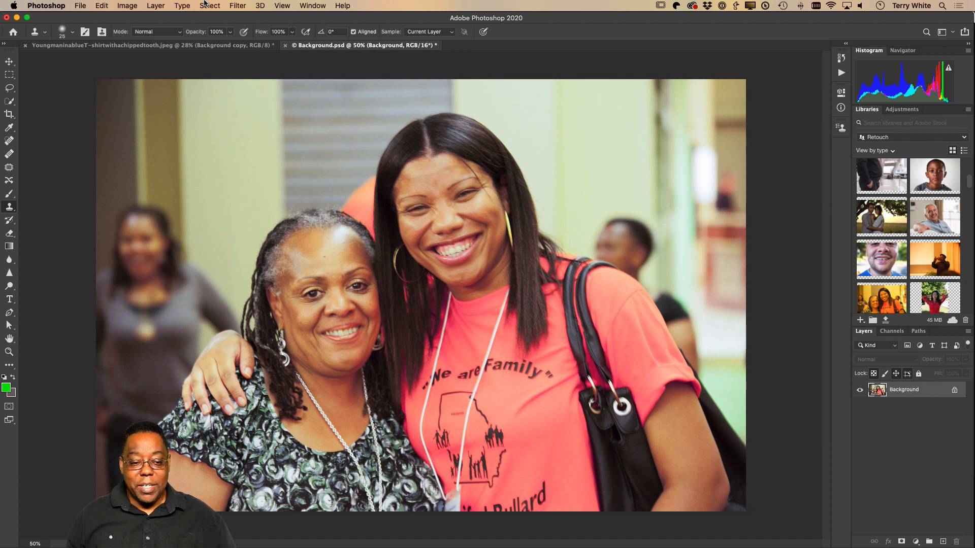
Step: Cool the photo slightly with a second Camera Raw Filter pass, setting Temperature to -6
left_click(238, 6)
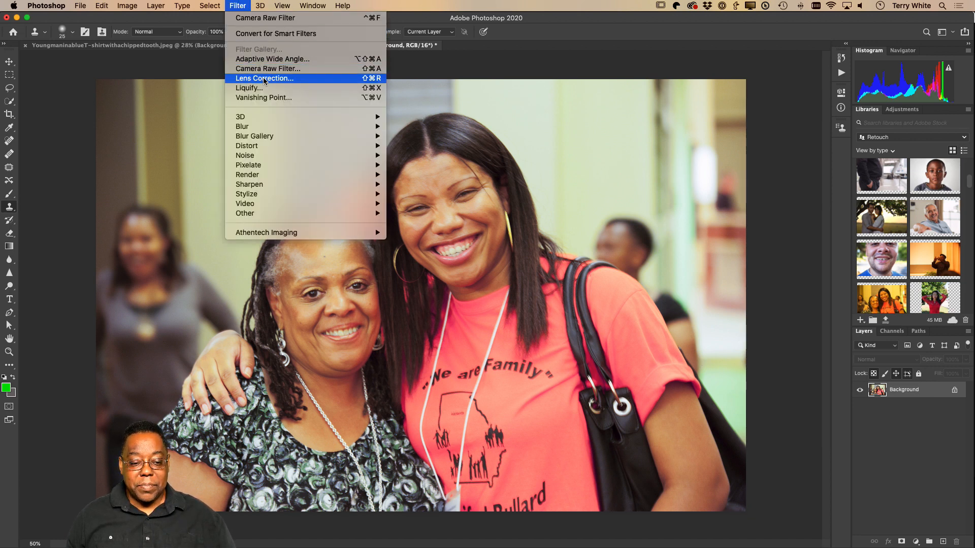
left_click(268, 68)
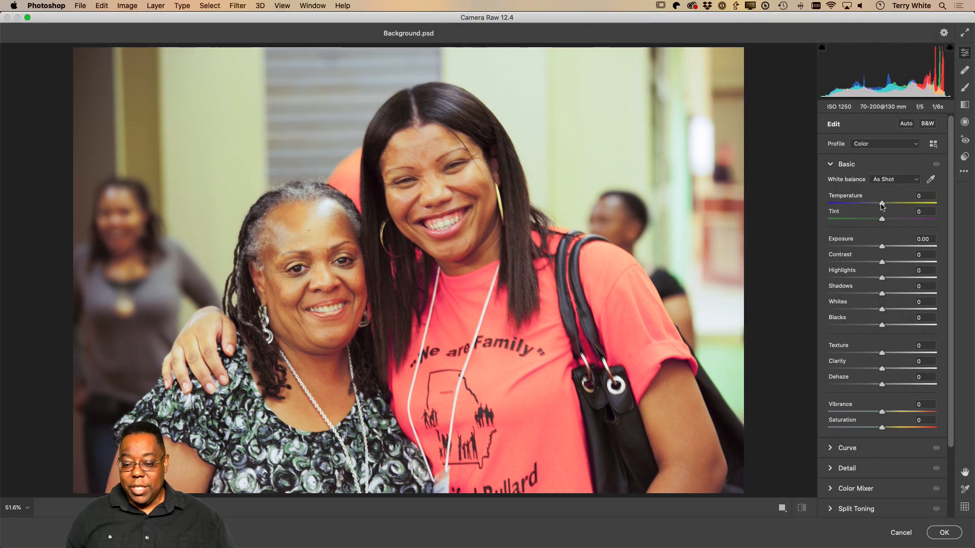
mouse_move(882, 205)
left_mouse_down()
mouse_move(907, 204)
mouse_move(879, 206)
left_mouse_up()
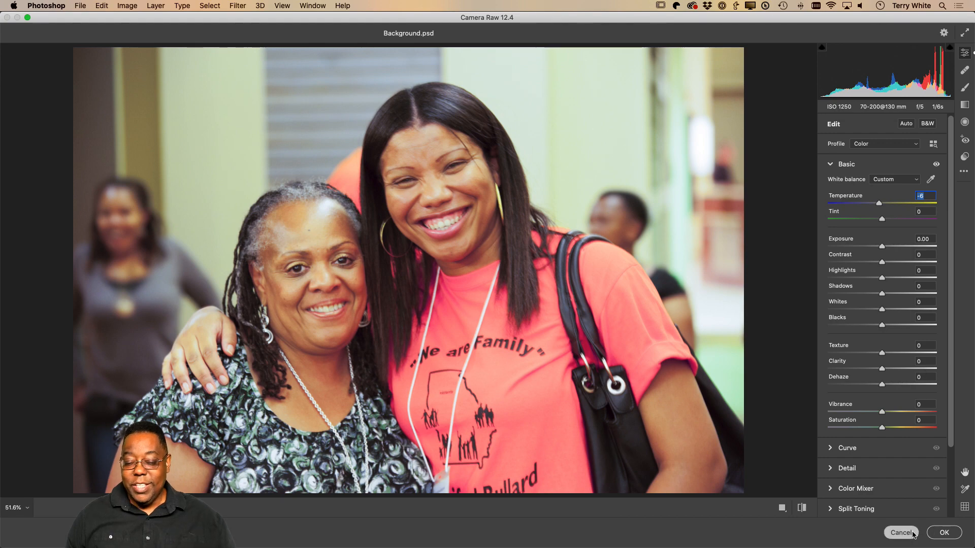
left_click(943, 532)
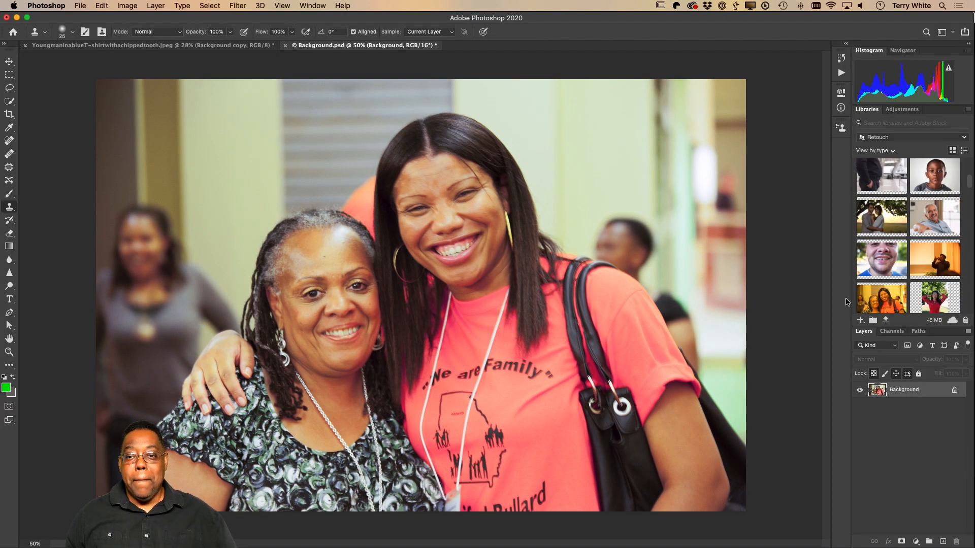